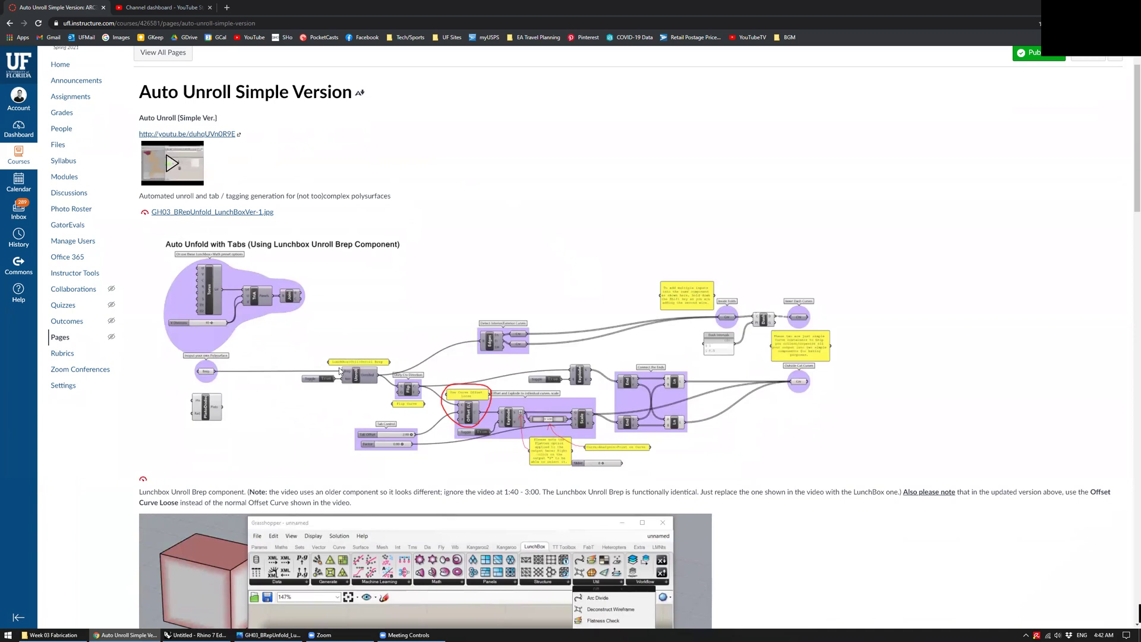
Switch from the Auto Unroll course page to Rhino with the empty Grasshopper canvas
scroll(339, 367, "up", 1)
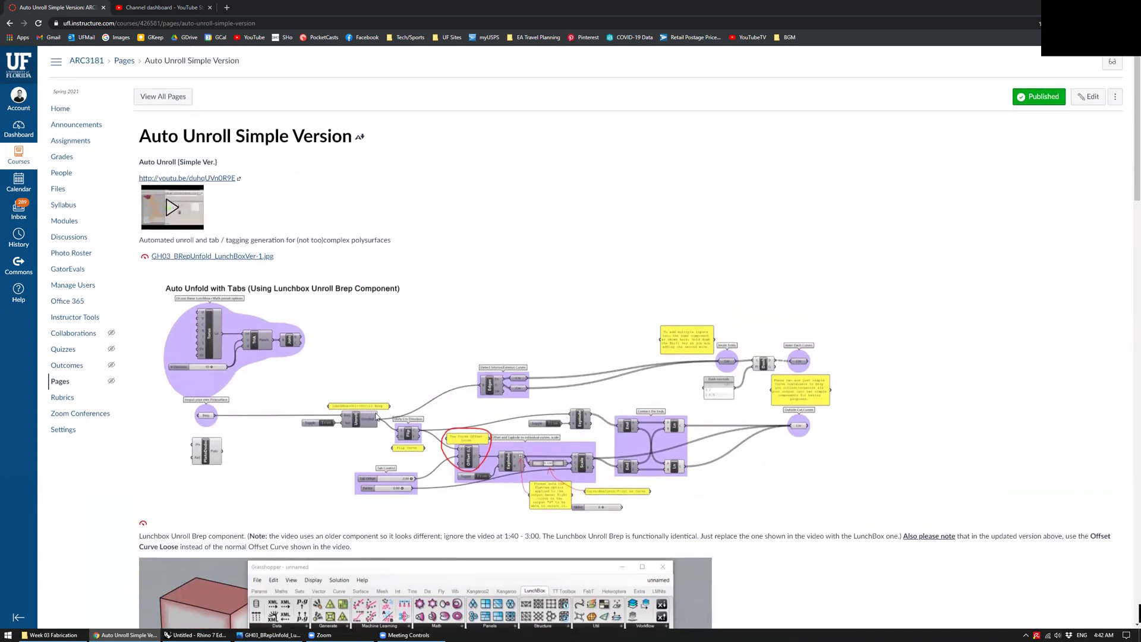
left_click(202, 634)
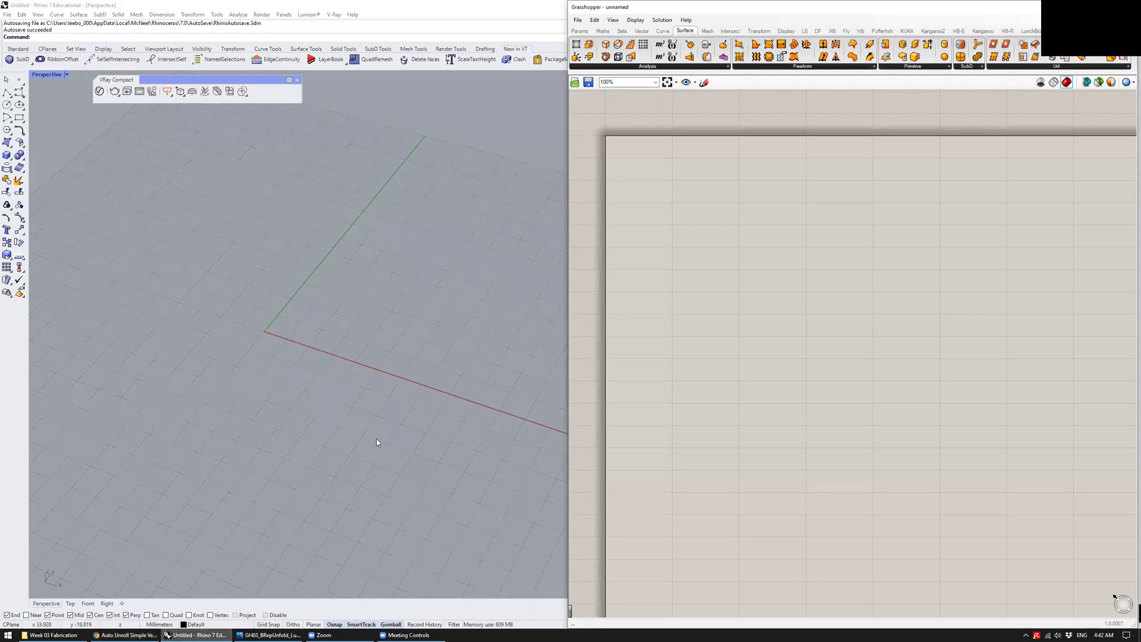
right_click_drag(671, 224, 660, 197)
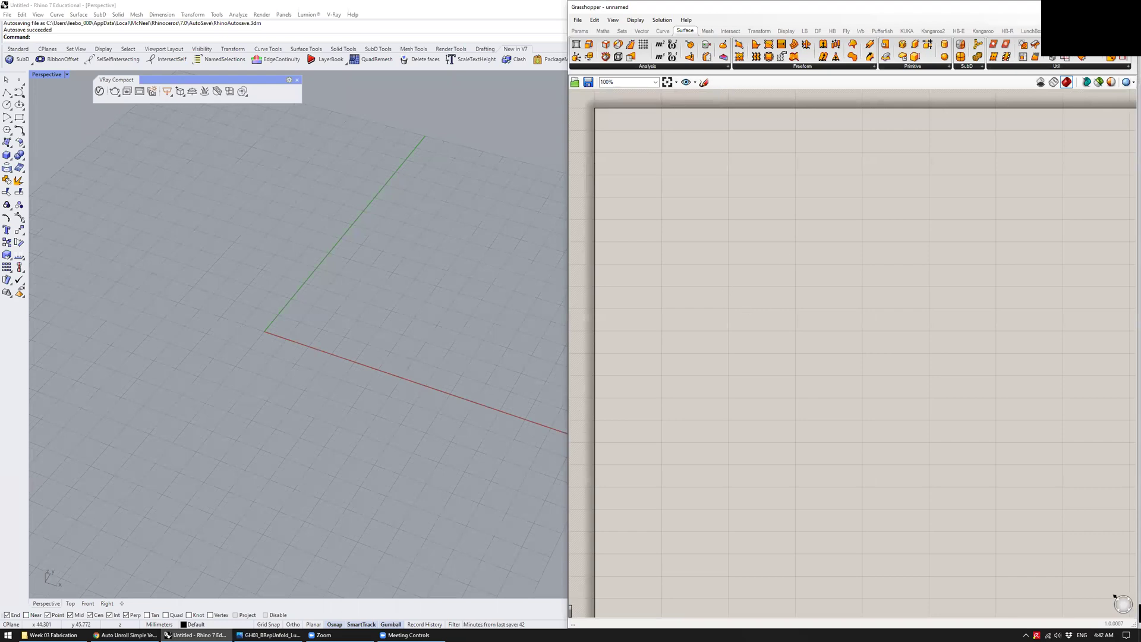
left_click(1116, 597)
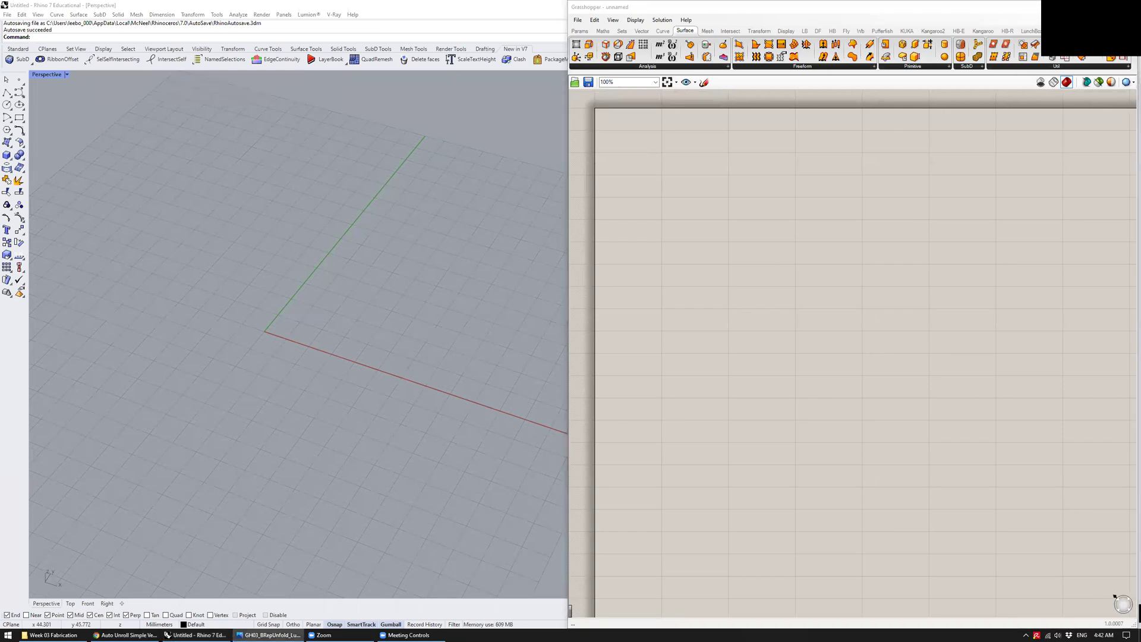
left_click(781, 126)
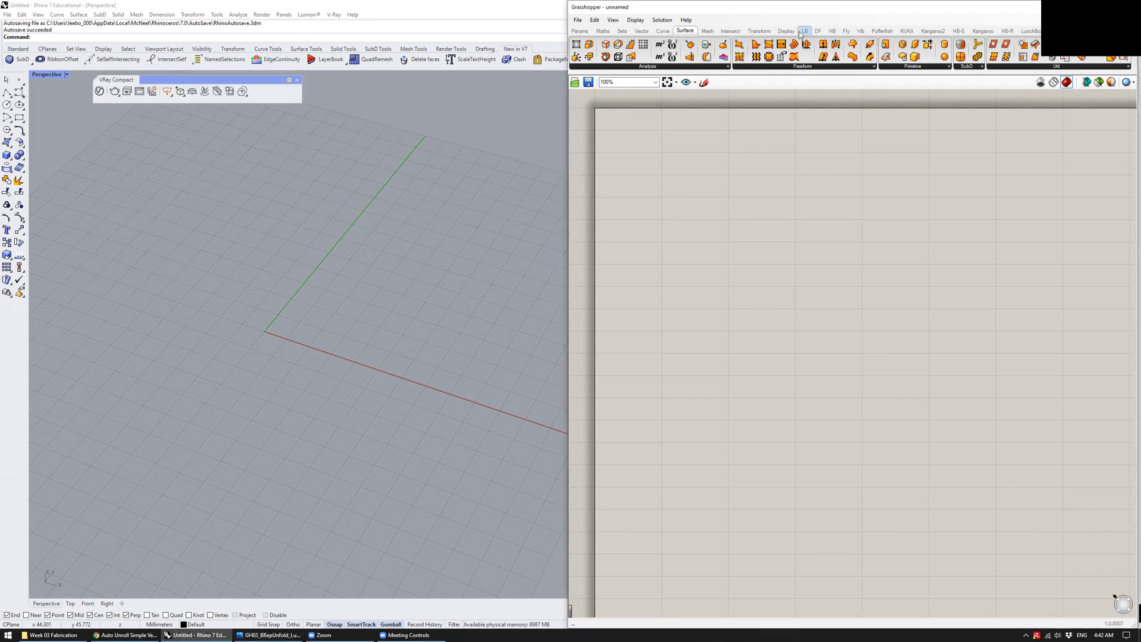
Place a LunchBox Platonic Dodecahedron component on the Grasshopper canvas
left_click(1030, 31)
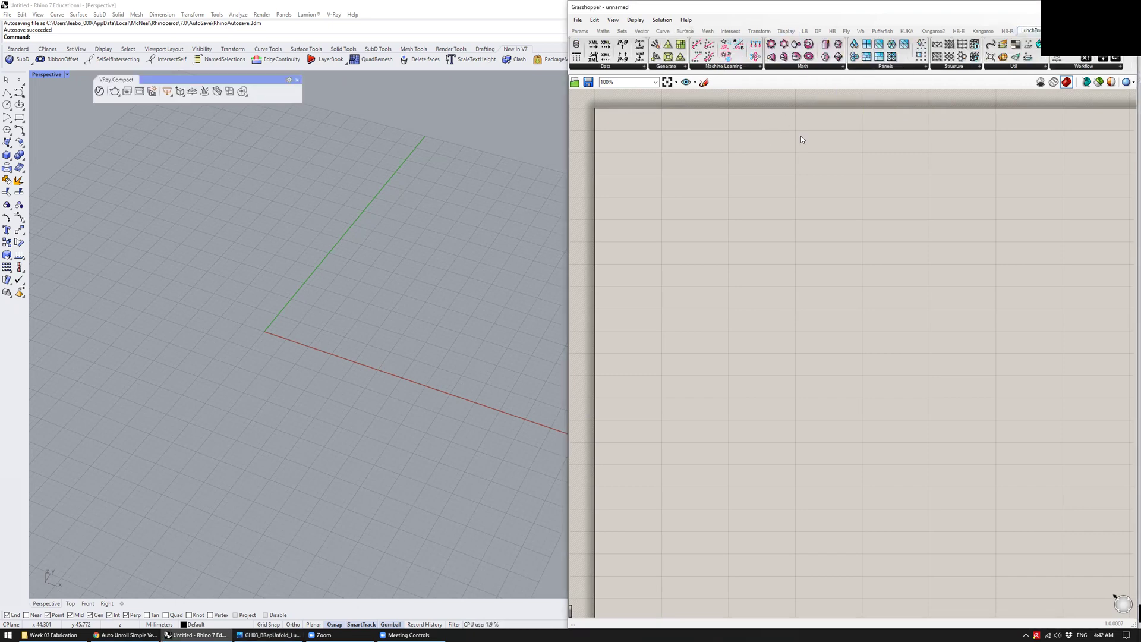
left_click(831, 67)
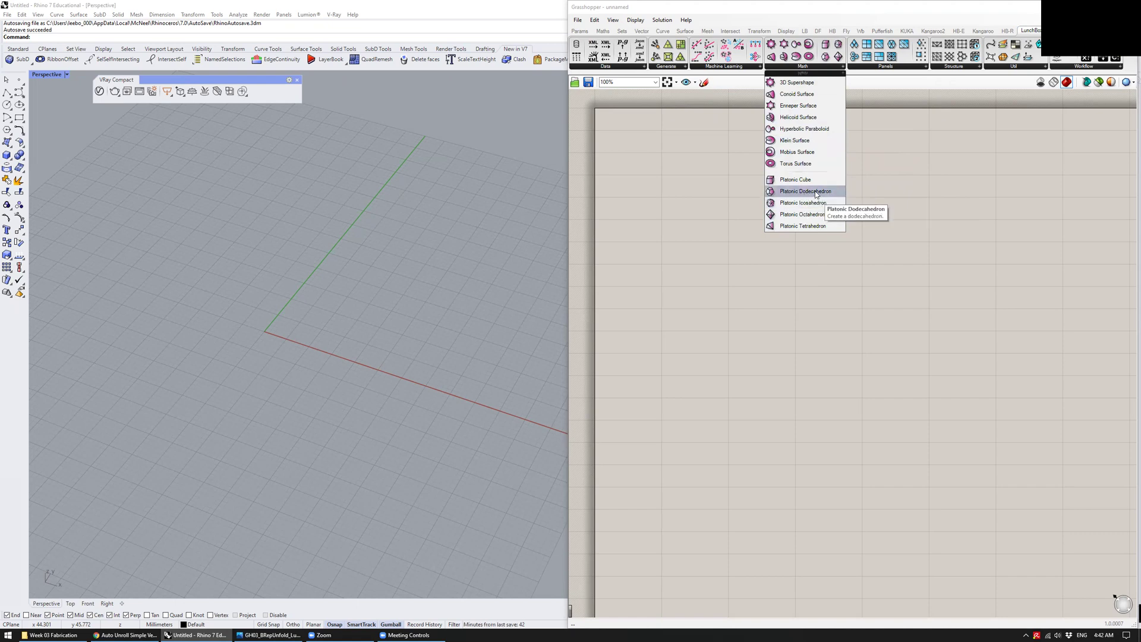
left_click_drag(806, 192, 642, 250)
right_click_drag(312, 315, 257, 337)
left_click_drag(642, 250, 655, 312)
left_click(693, 228)
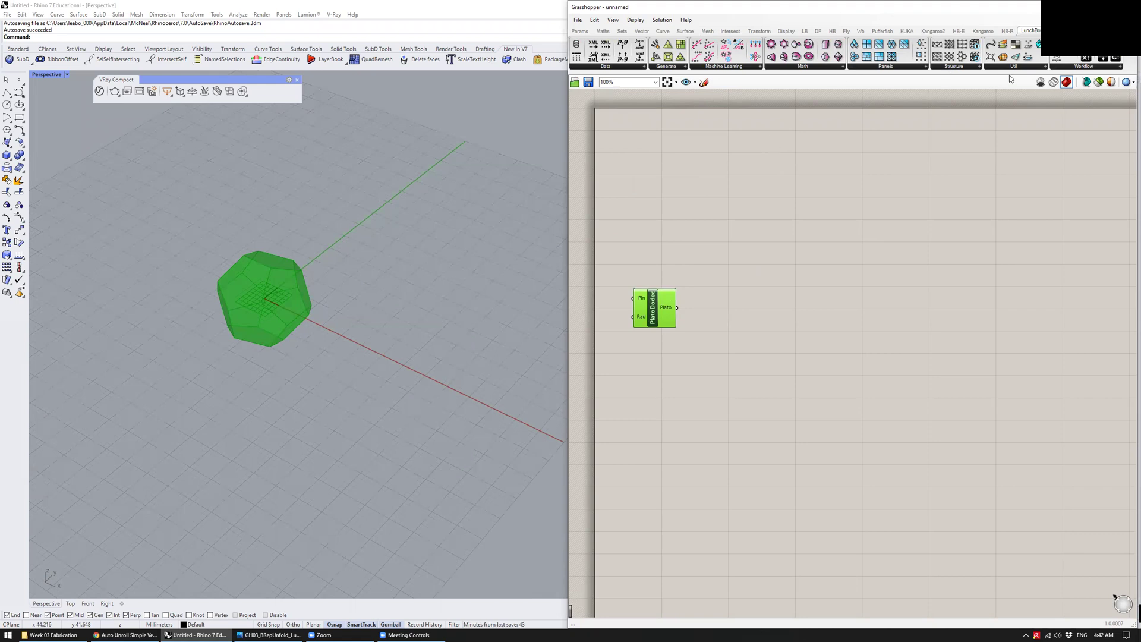
Place a LunchBox Unroll Brep component to the right of the dodecahedron component
left_click(1029, 69)
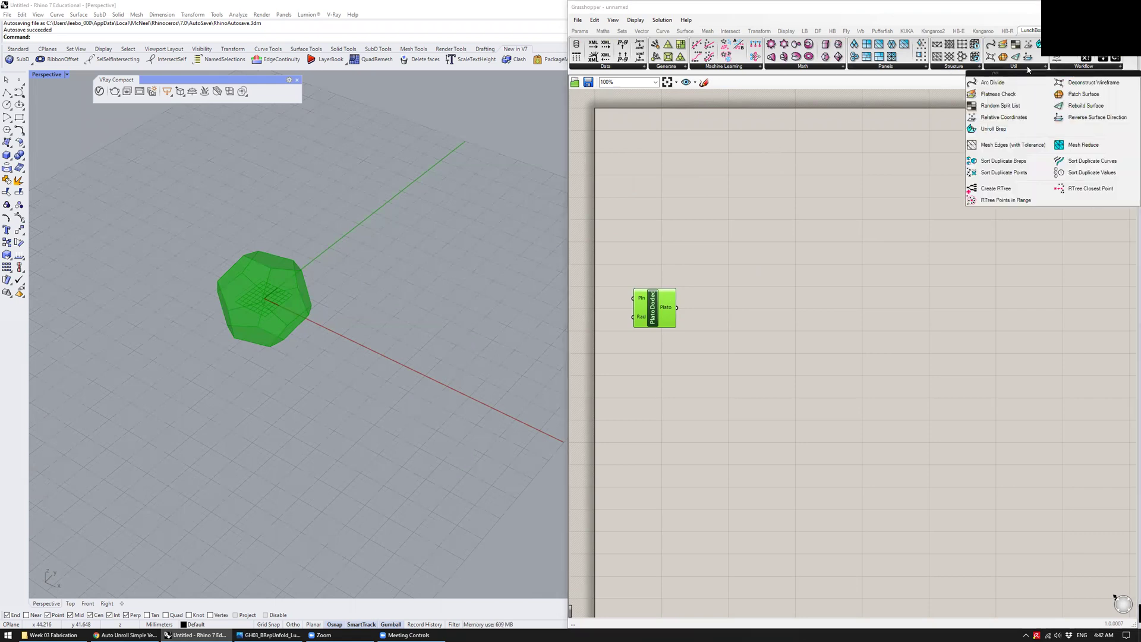
left_click(1019, 132)
left_click(838, 309)
left_click(836, 310)
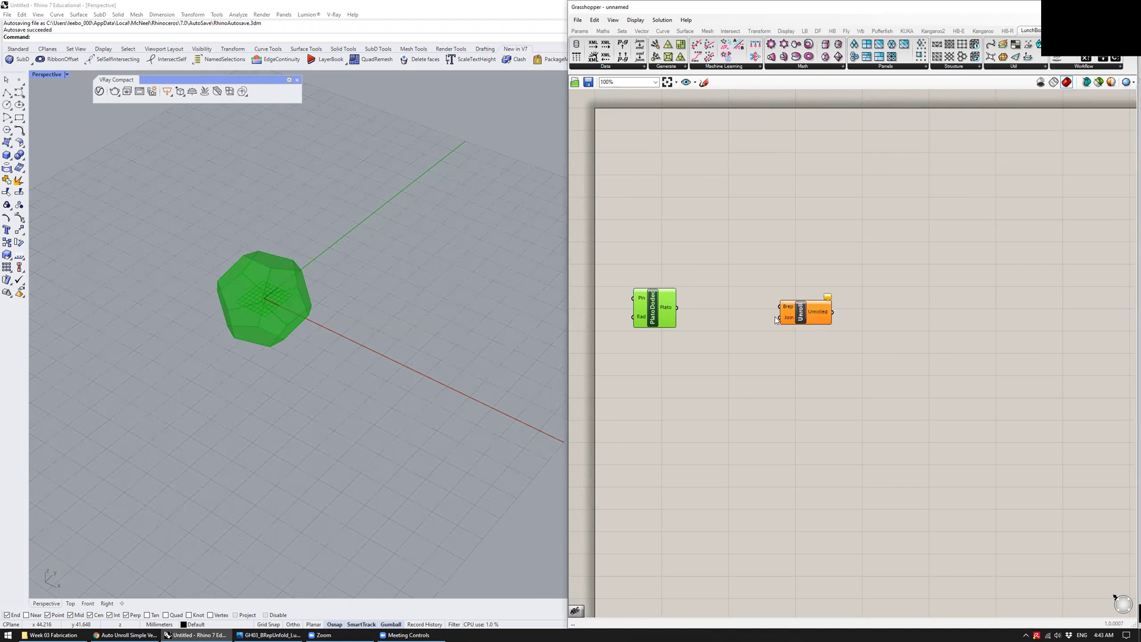
scroll(854, 308, "up", 2)
left_click_drag(854, 308, 872, 305)
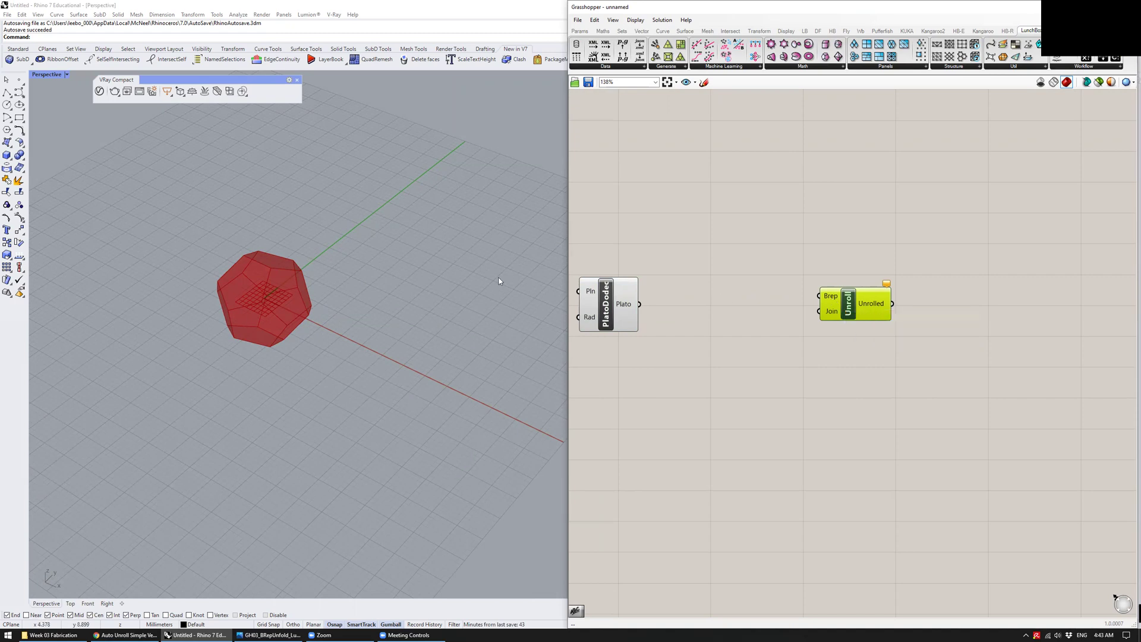
Connect the dodecahedron's Plato output to the Brep input of the Unroll component
left_click_drag(639, 304, 819, 296)
scroll(373, 269, "down", 5)
right_click_drag(369, 270, 314, 280)
scroll(307, 280, "up", 6)
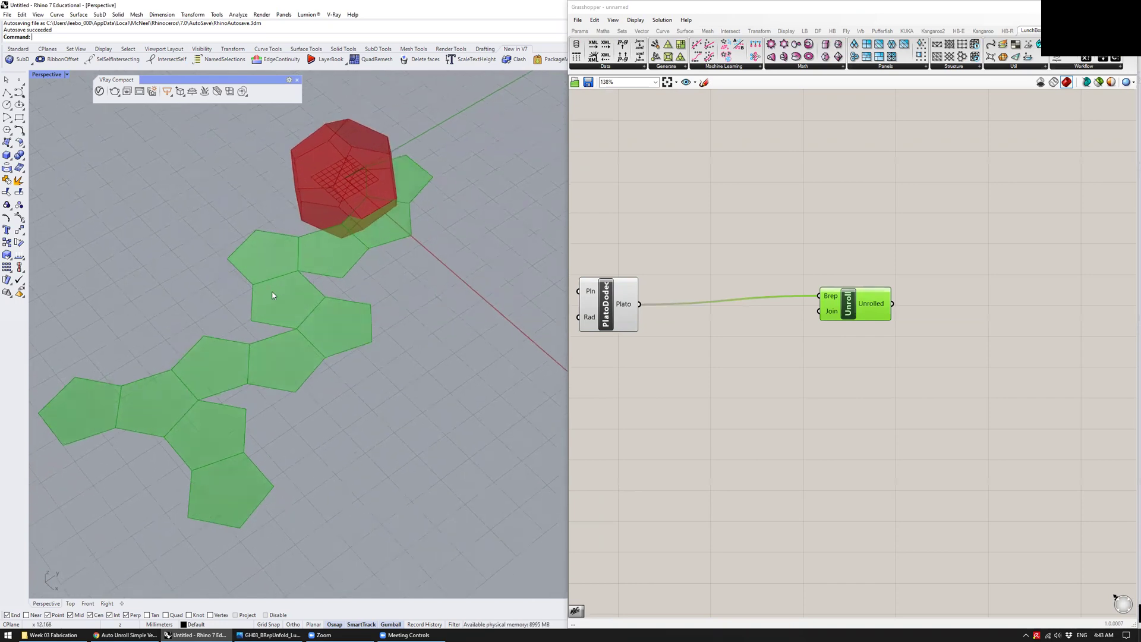
Turn off the preview of the dodecahedron component
left_click(744, 348)
right_click_drag(741, 333, 756, 320)
left_click_drag(623, 287, 623, 270)
key("ctrl+q")
left_click(605, 219)
right_click_drag(447, 262, 433, 277)
scroll(433, 278, "down", 4)
right_click_drag(341, 275, 335, 275)
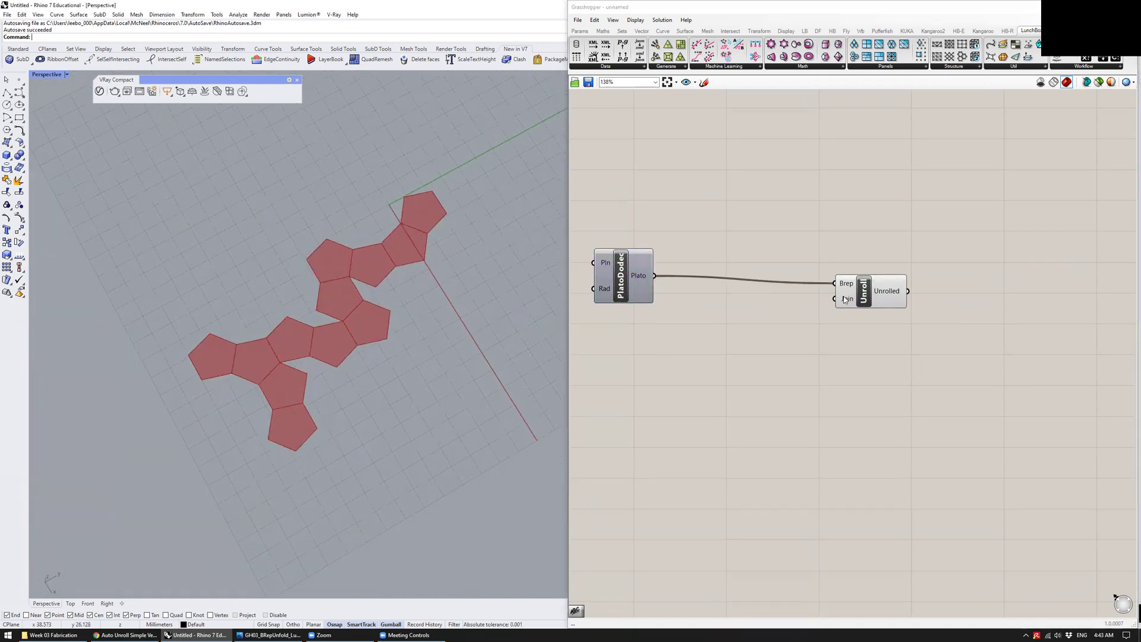
Add a Boolean Toggle component in front of the Unroll component's Join input
left_click_drag(845, 299, 843, 297)
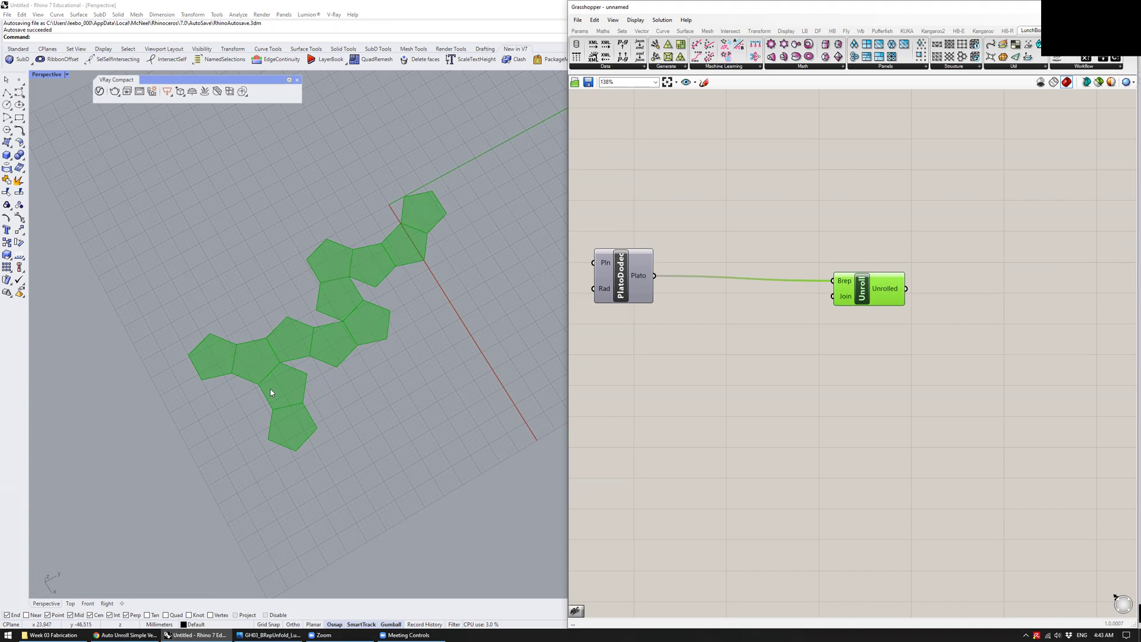
scroll(788, 293, "up", 3)
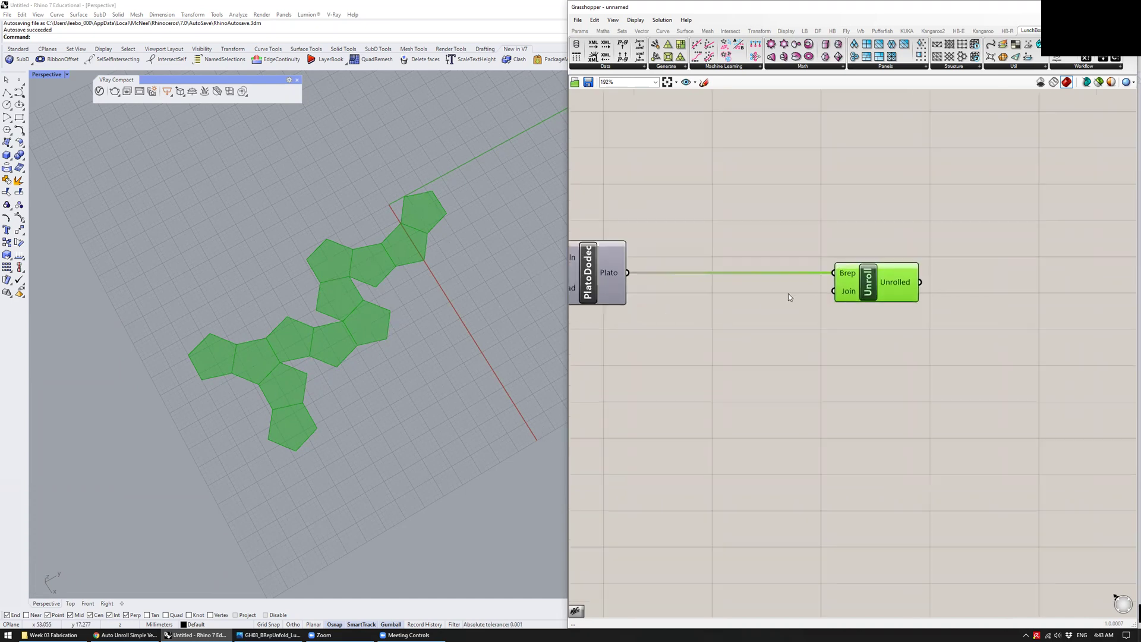
left_click(782, 293)
double_click(782, 294)
type("boole")
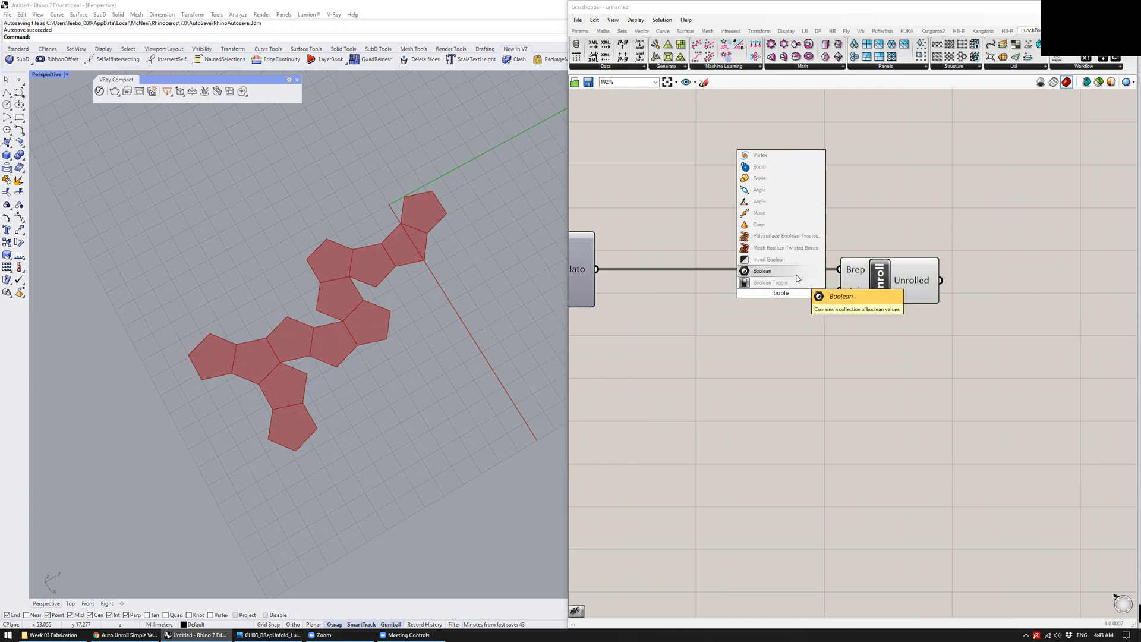
left_click(771, 283)
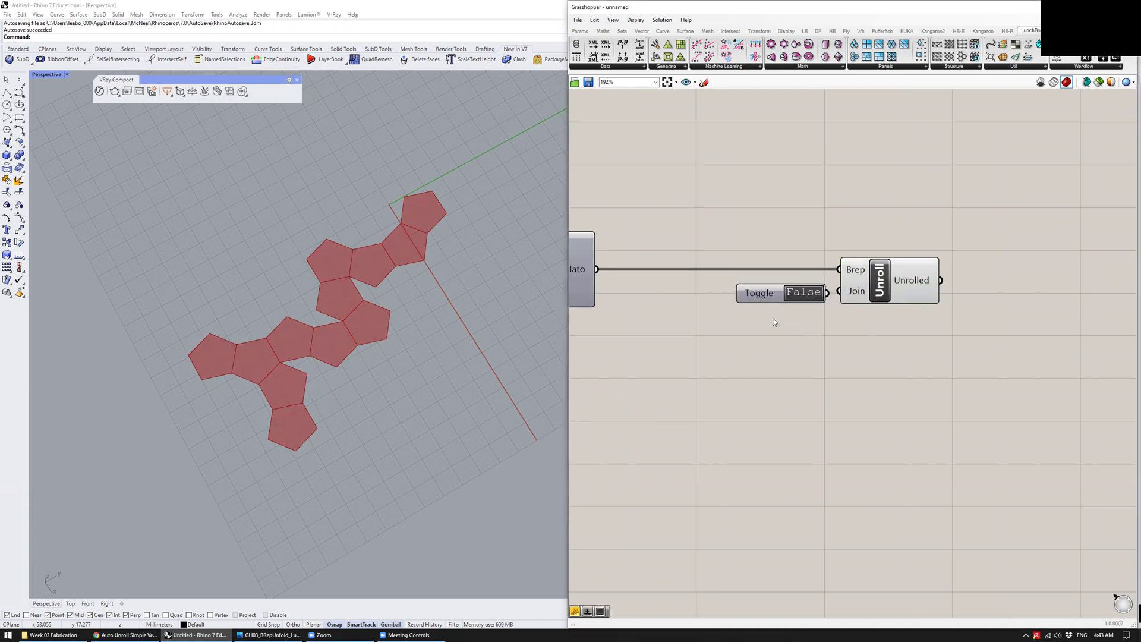
Connect the toggle to the Unroll component's Join input and set it to True
left_click_drag(792, 298, 838, 290)
double_click(737, 297)
left_click(745, 326)
scroll(723, 321, "down", 2)
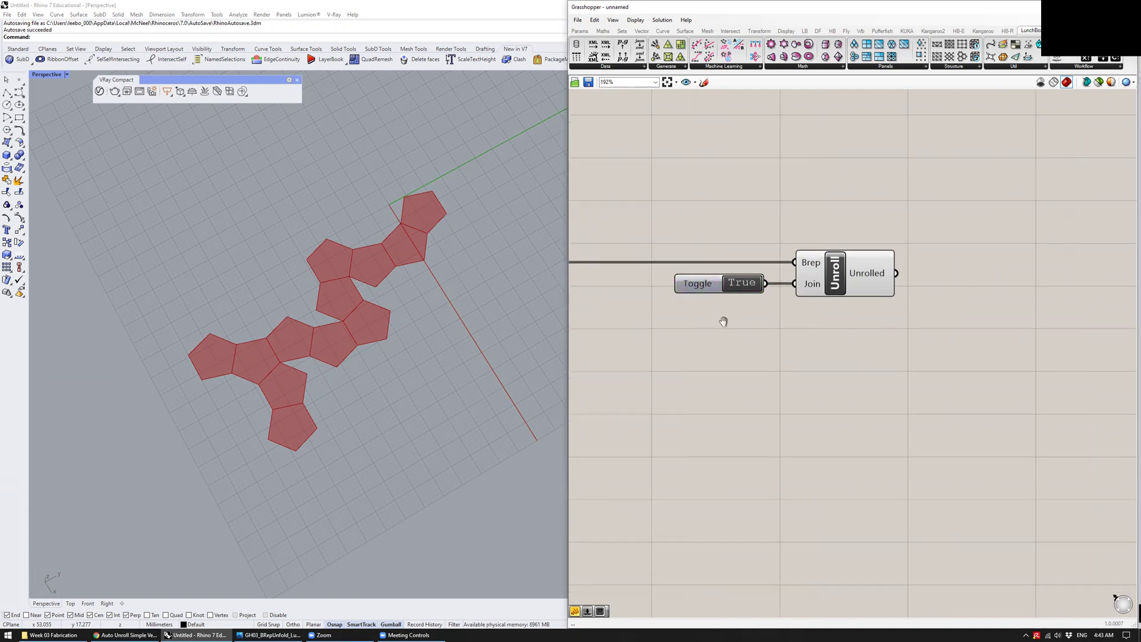
left_click(805, 284)
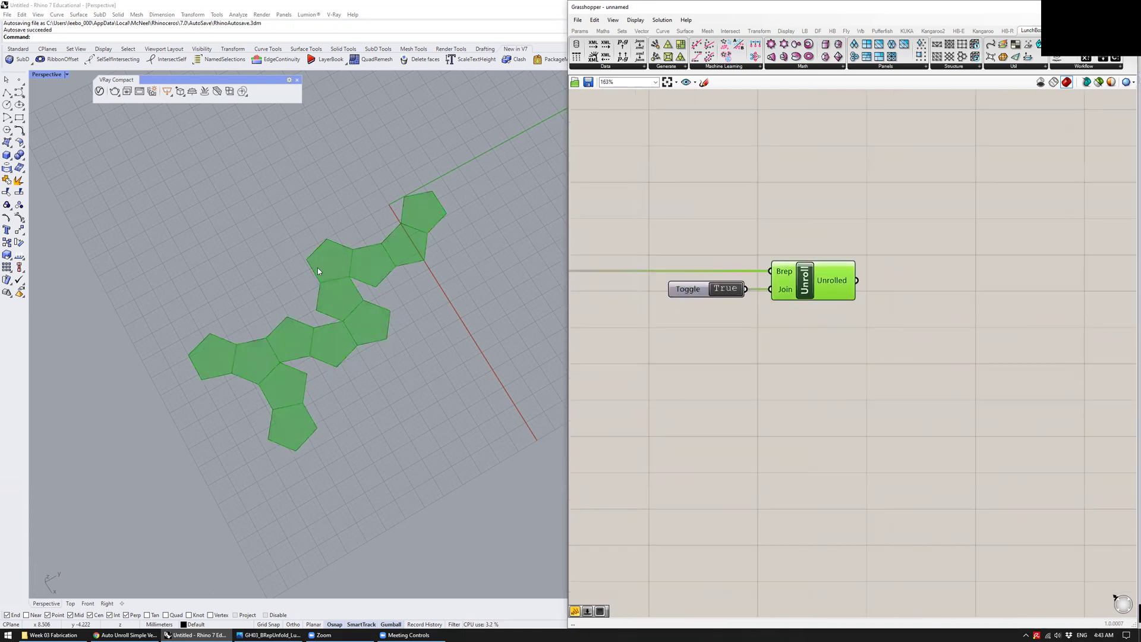
left_click(781, 309)
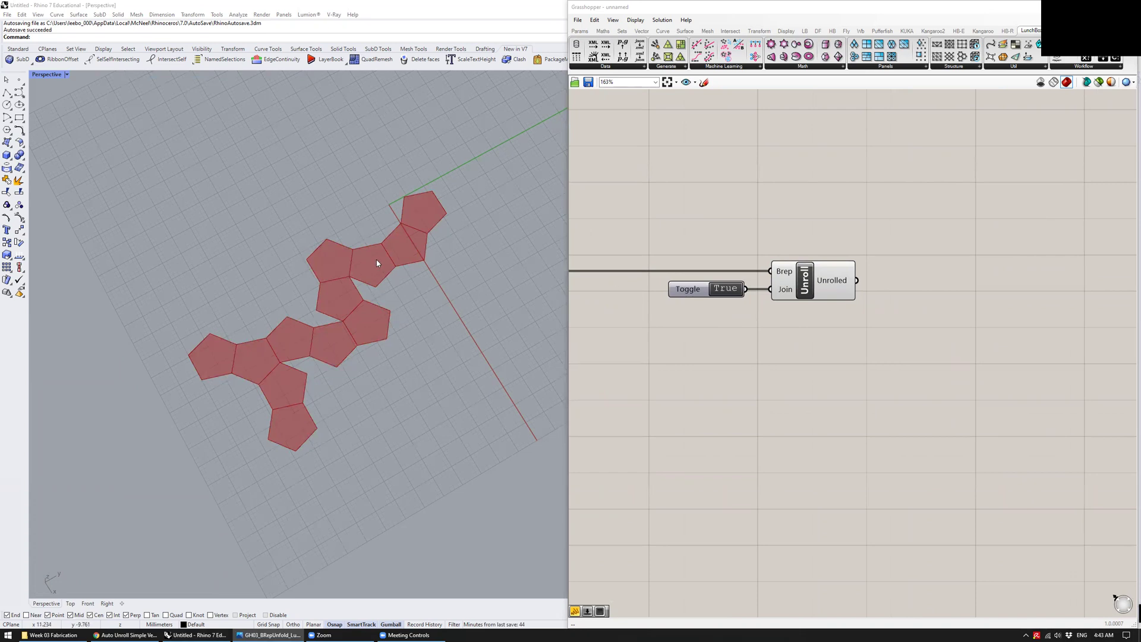
Mark fold lines and outer edges of the unrolled dodecahedron net with temporary annotation strokes
scroll(375, 264, "up", 4)
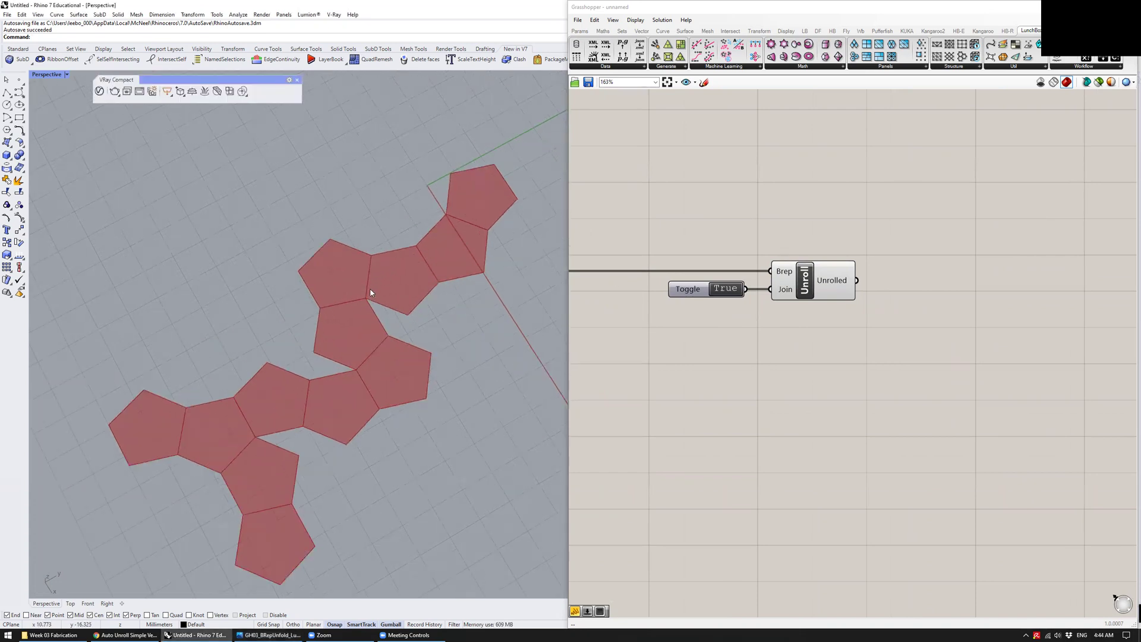
right_click_drag(366, 285, 359, 287)
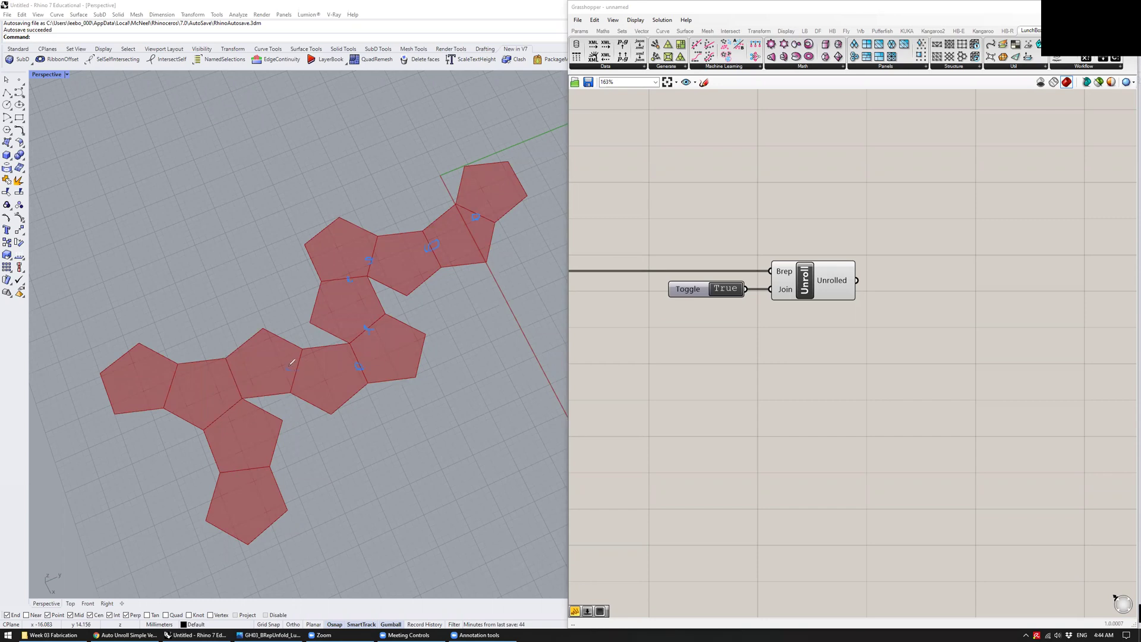
left_click_drag(226, 375, 236, 379)
left_click_drag(246, 469, 242, 472)
left_click_drag(181, 361, 162, 409)
mouse_move(465, 164)
left_mouse_down()
mouse_move(502, 154)
mouse_move(534, 184)
left_mouse_up()
mouse_move(344, 208)
left_mouse_down()
mouse_move(381, 227)
mouse_move(367, 220)
left_mouse_up()
mouse_move(468, 156)
left_mouse_down()
mouse_move(457, 202)
mouse_move(415, 212)
mouse_move(413, 227)
mouse_move(442, 215)
left_mouse_up()
left_click_drag(327, 225, 318, 234)
mouse_move(451, 200)
left_mouse_down()
mouse_move(443, 181)
mouse_move(505, 153)
mouse_move(534, 176)
left_mouse_up()
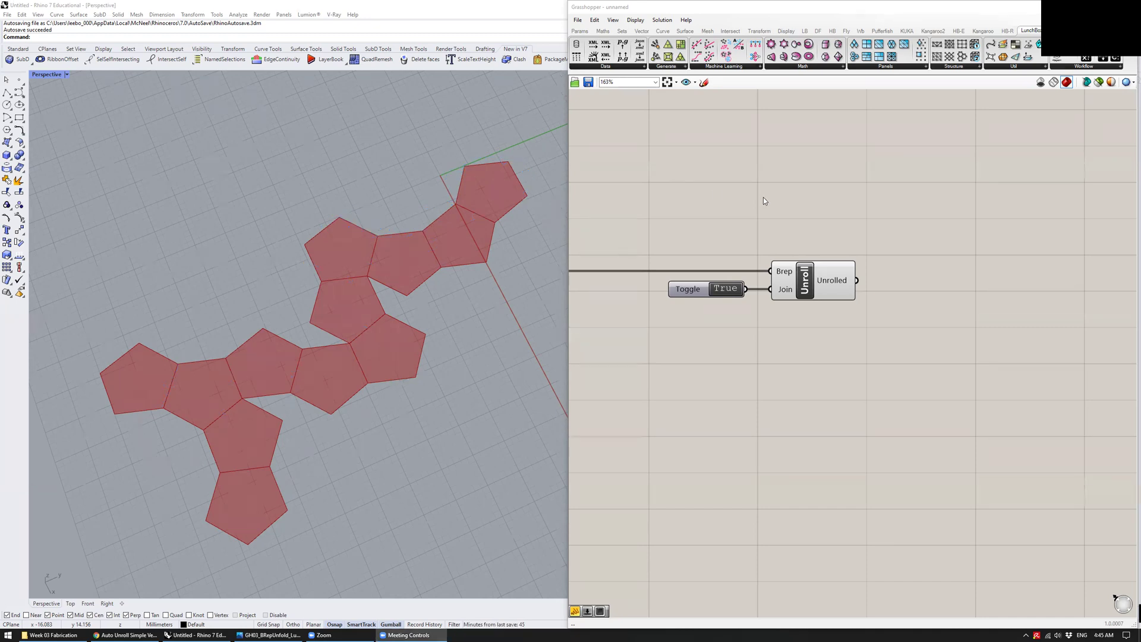
scroll(765, 221, "down", 1)
right_click(806, 230)
left_click(681, 218)
left_click_drag(647, 217, 792, 280)
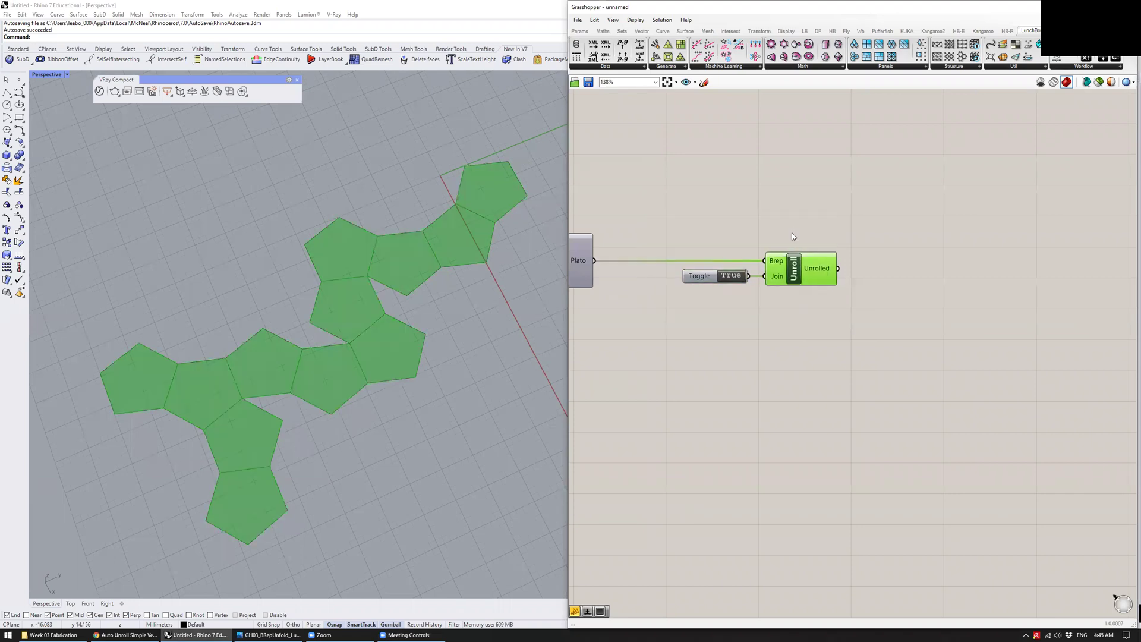
left_click(845, 228)
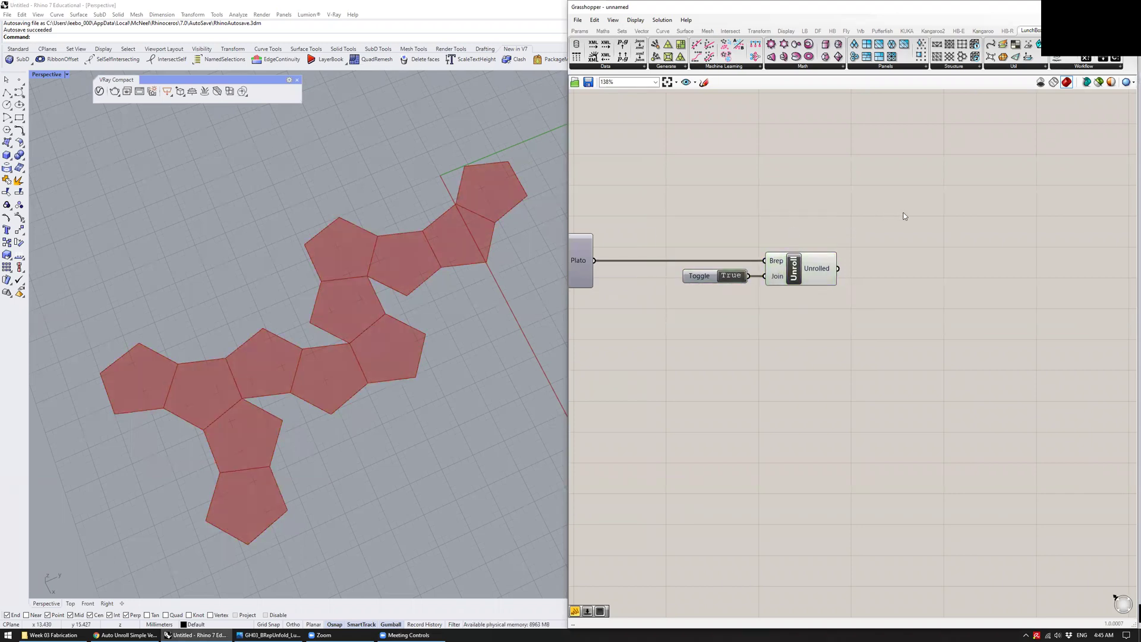
right_click_drag(909, 224, 773, 222)
scroll(806, 266, "down", 1)
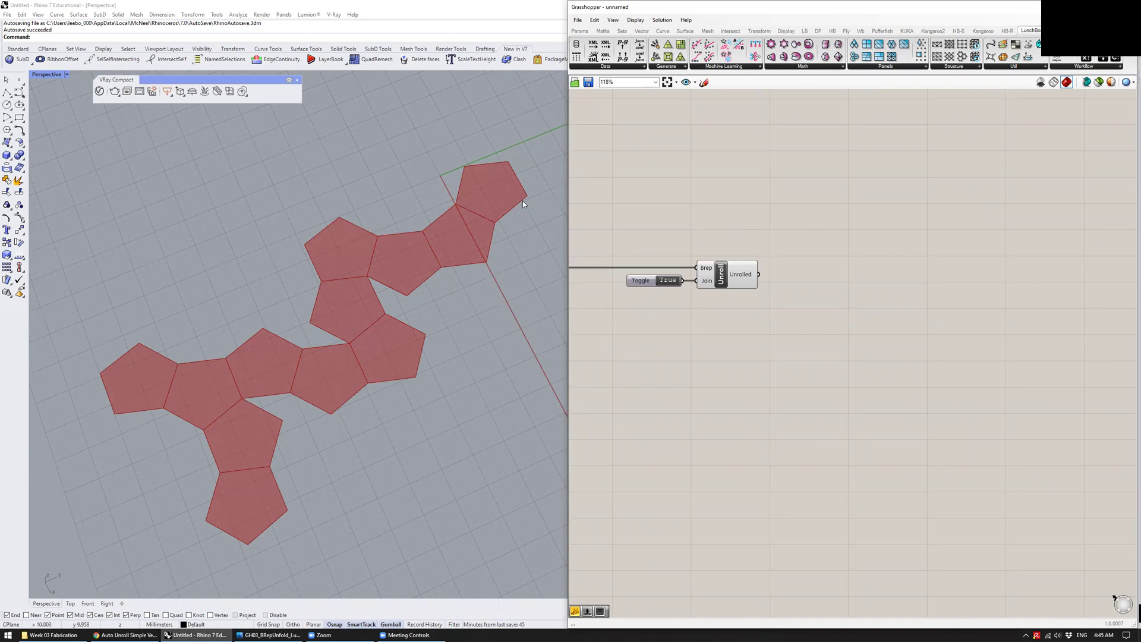
double_click(806, 295)
type("offs")
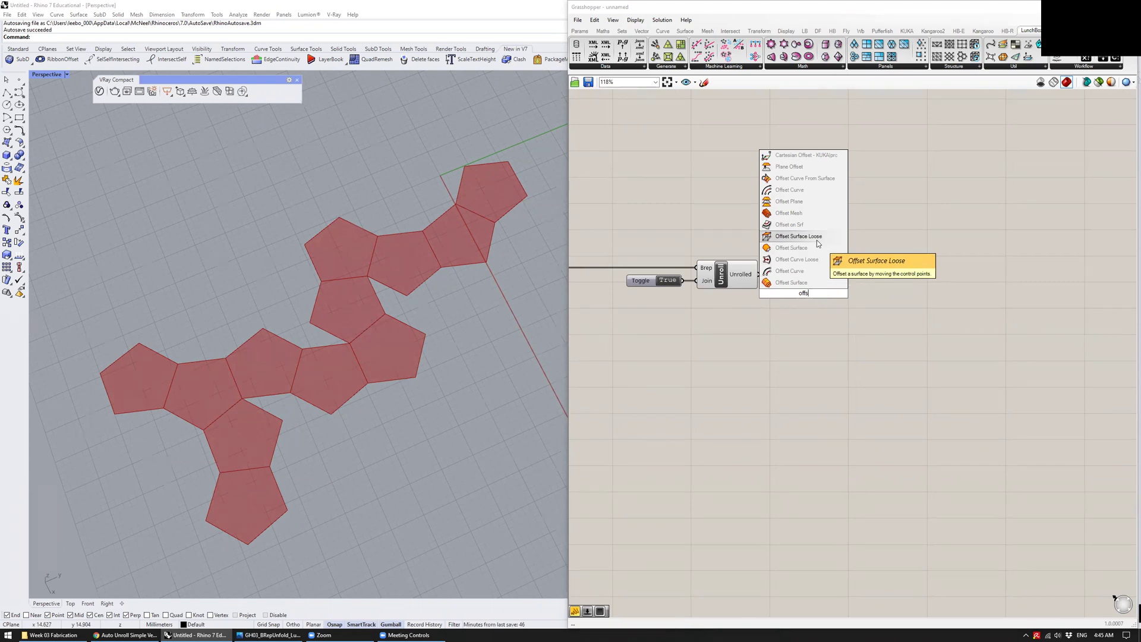
type("et")
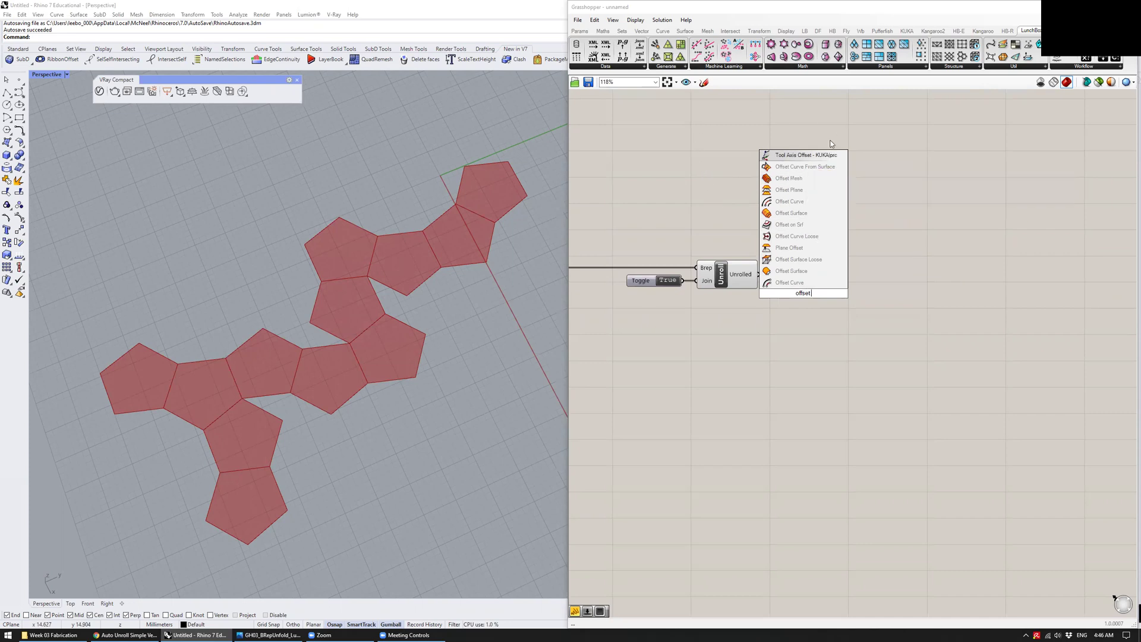
left_click(705, 122)
Place an Offset Curve component and an Offset Curve Loose component to the right of the Unroll component
left_click(662, 31)
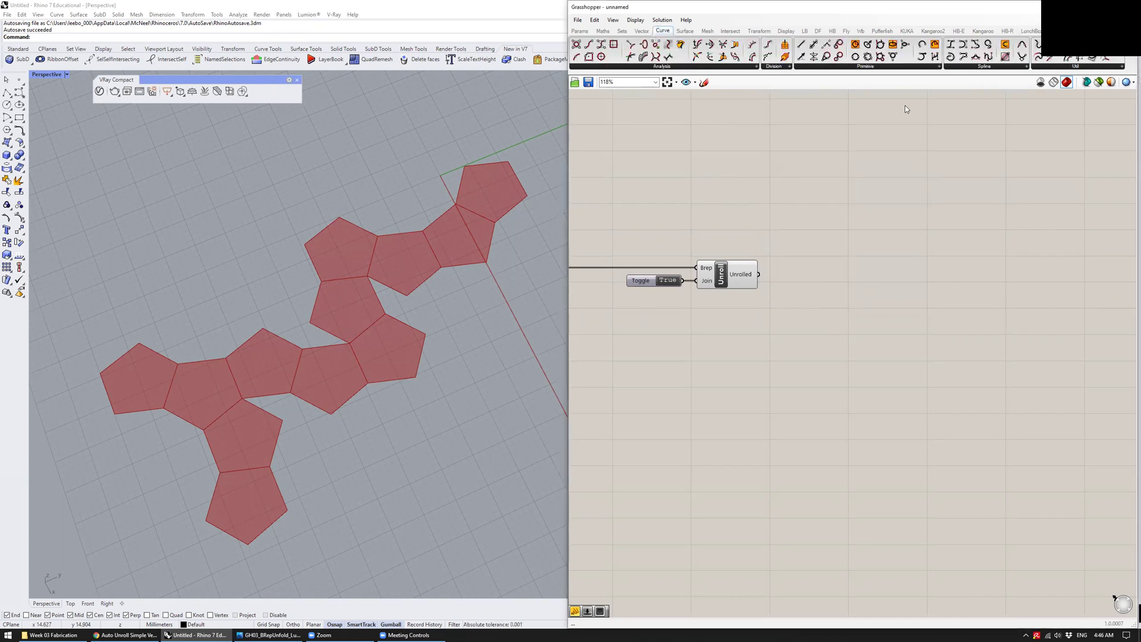
left_click(1048, 69)
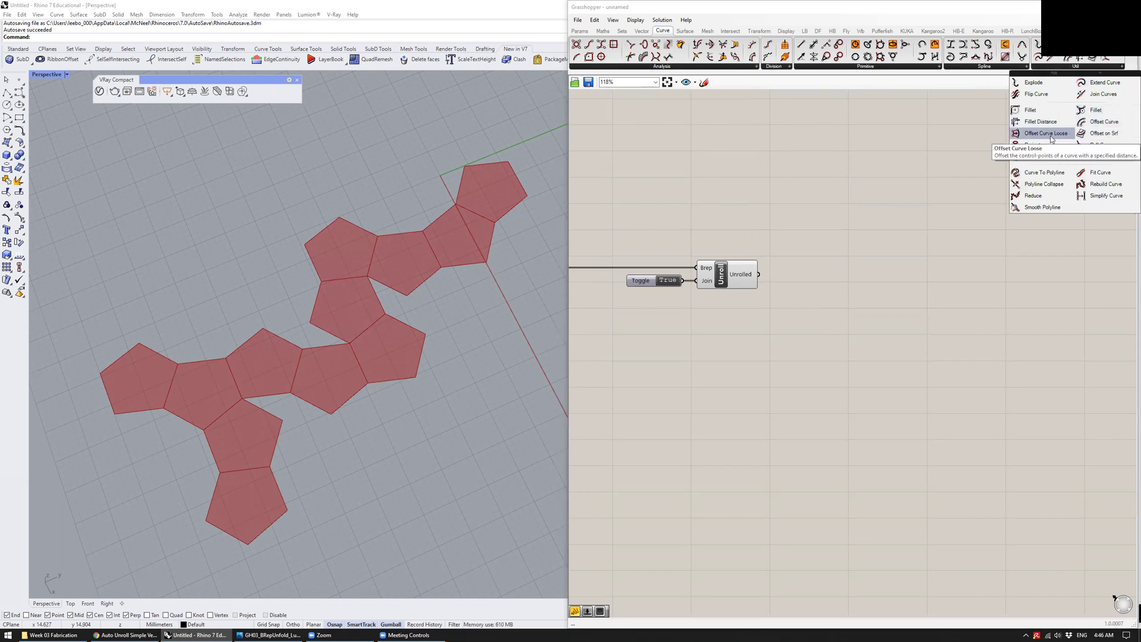
left_click_drag(1052, 139, 847, 236)
mouse_move(1059, 69)
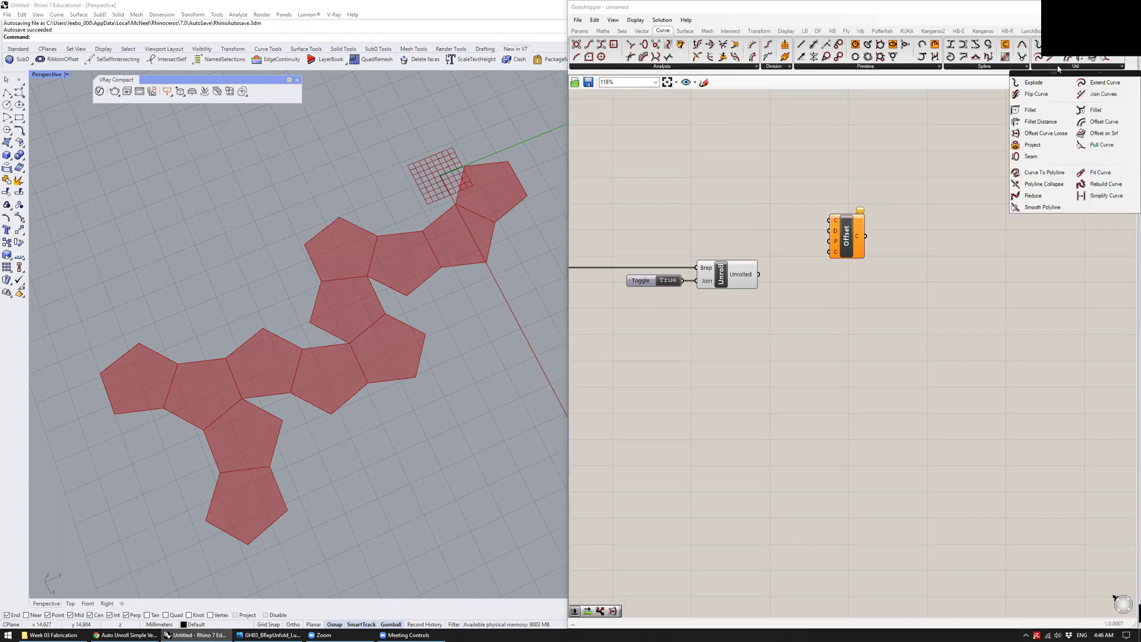
left_click_drag(1046, 134, 837, 291)
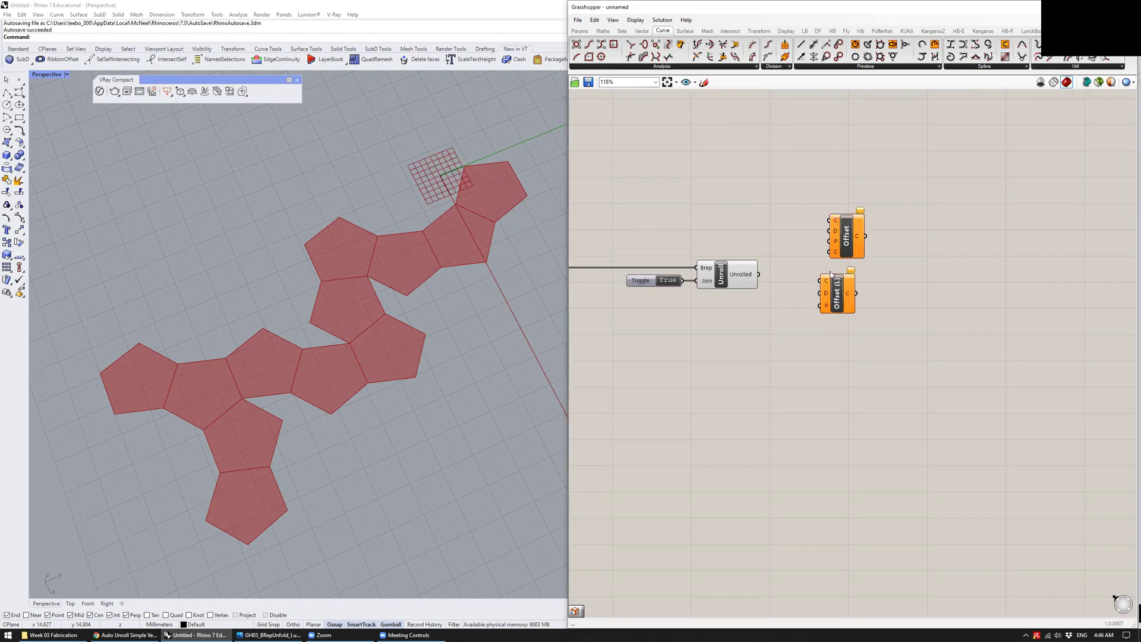
Space the two offset components apart and connect the Unrolled output to the Offset Curve component's C input
left_click(852, 245)
scroll(869, 250, "up", 2)
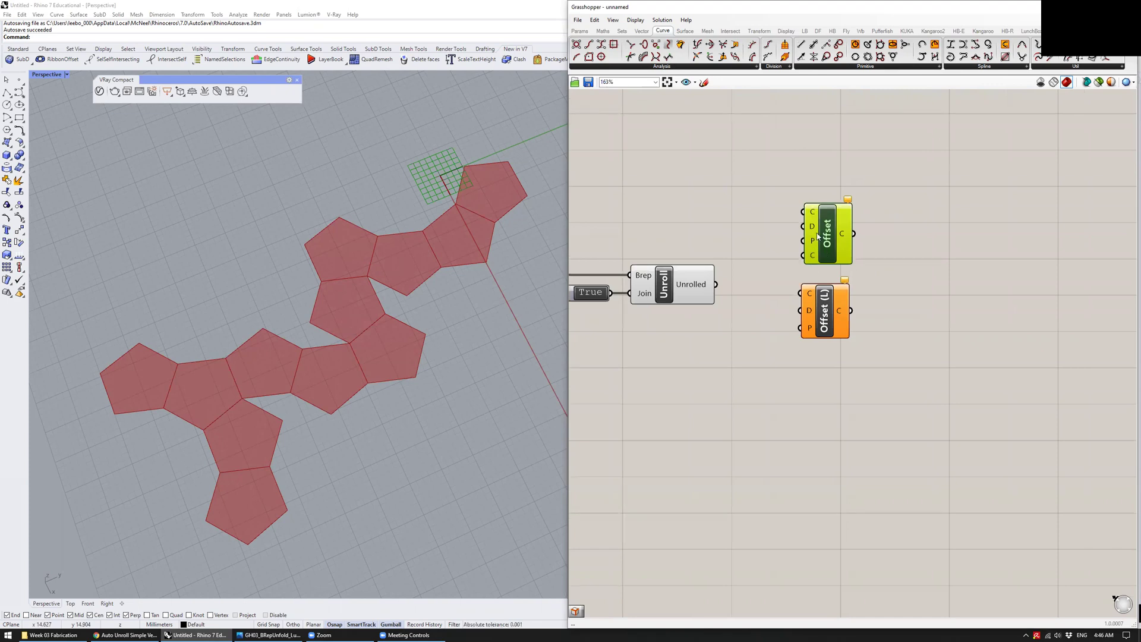
left_click_drag(825, 318, 824, 376)
left_click_drag(827, 238, 826, 278)
left_click_drag(716, 285, 804, 255)
scroll(428, 287, "up", 5)
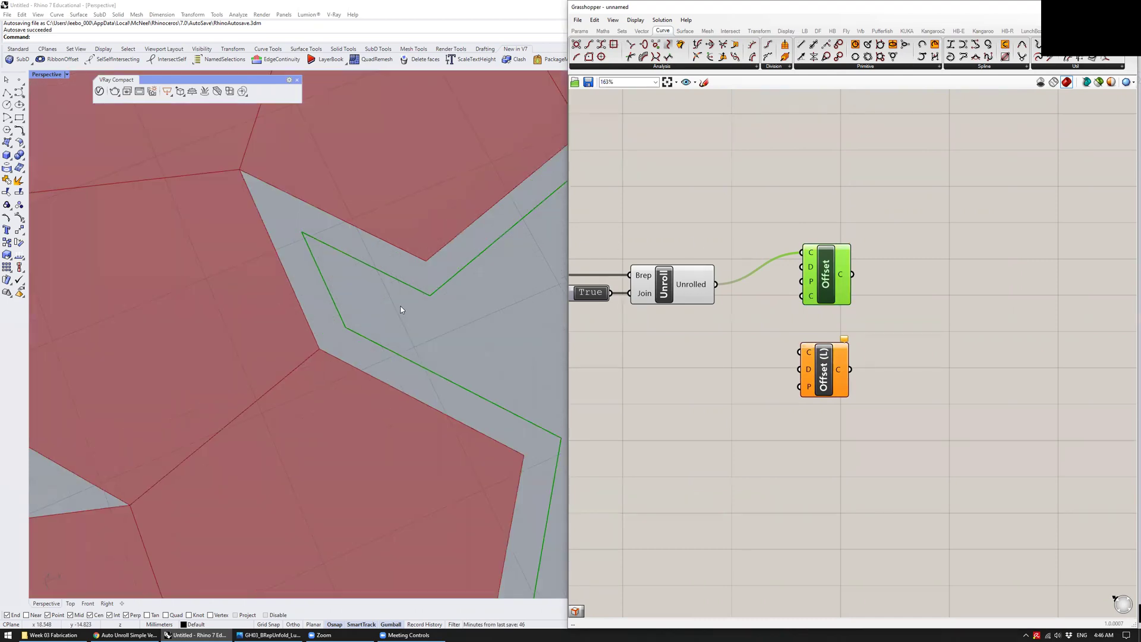
Connect the Unrolled output to the C input of the Offset Curve Loose component
scroll(428, 287, "down", 2)
left_click(784, 332)
left_click_drag(717, 284, 800, 352)
left_click(821, 287)
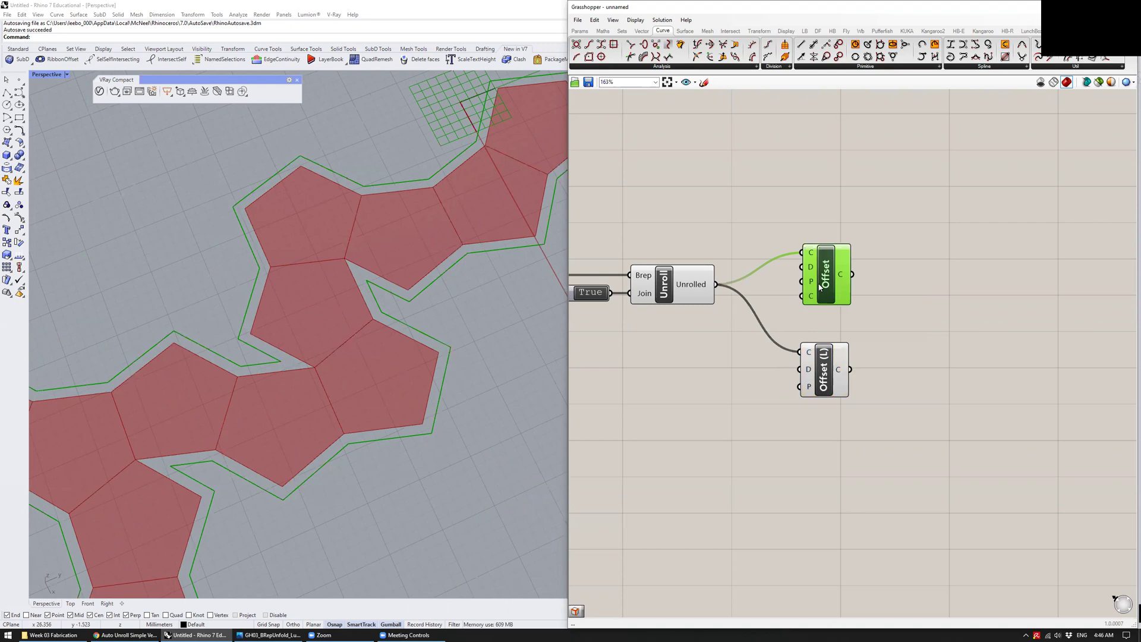
Compare the outlines produced around the unrolled net by the Offset Curve and Offset Curve Loose components, and check the Corners input's options
scroll(473, 296, "down", 2)
scroll(473, 296, "up", 3)
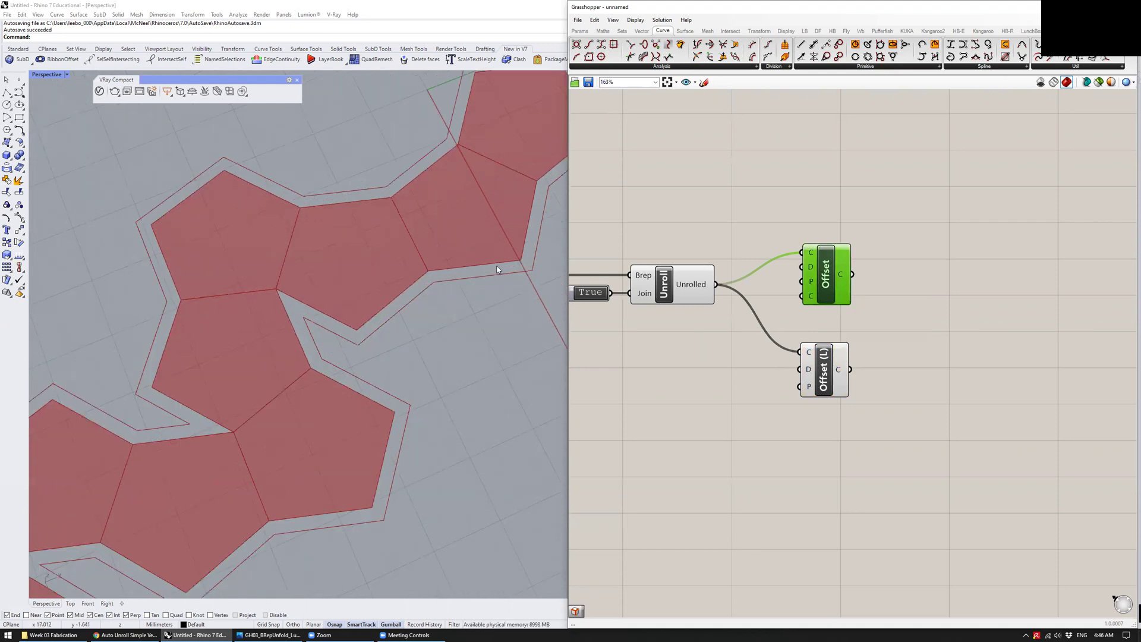
scroll(457, 277, "down", 3)
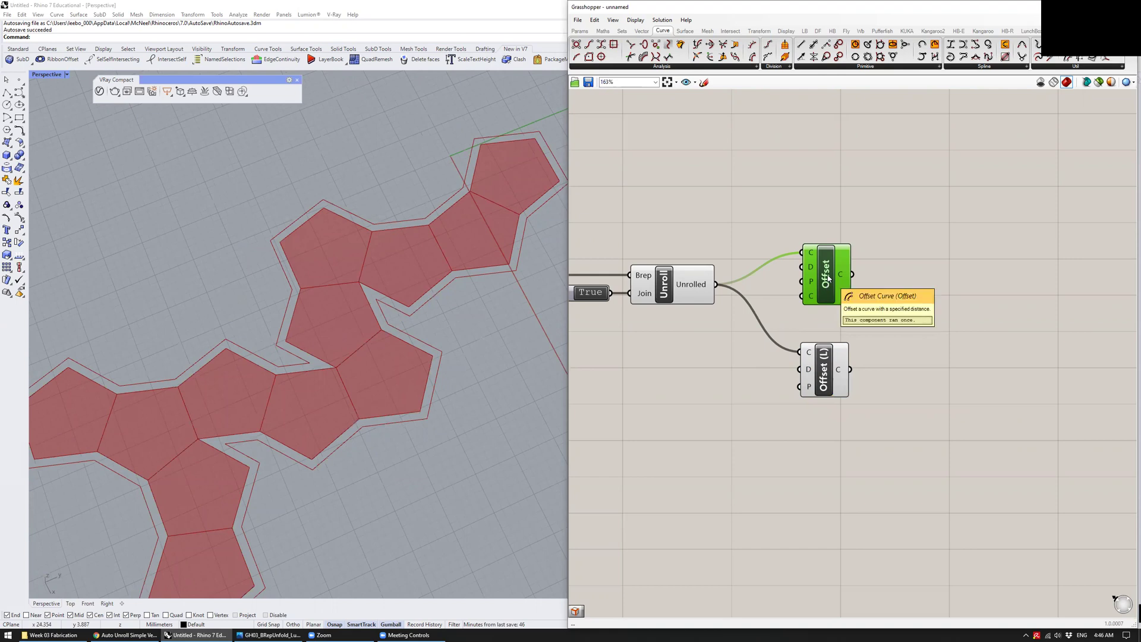
left_click(823, 376)
left_click_drag(826, 368, 826, 346)
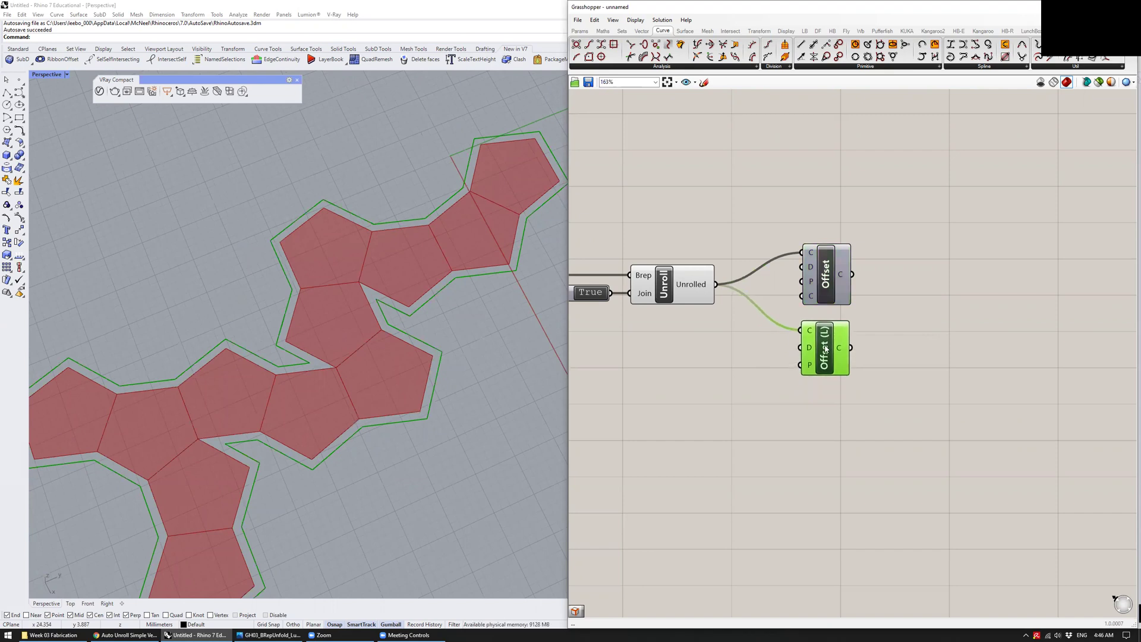
left_click(826, 292)
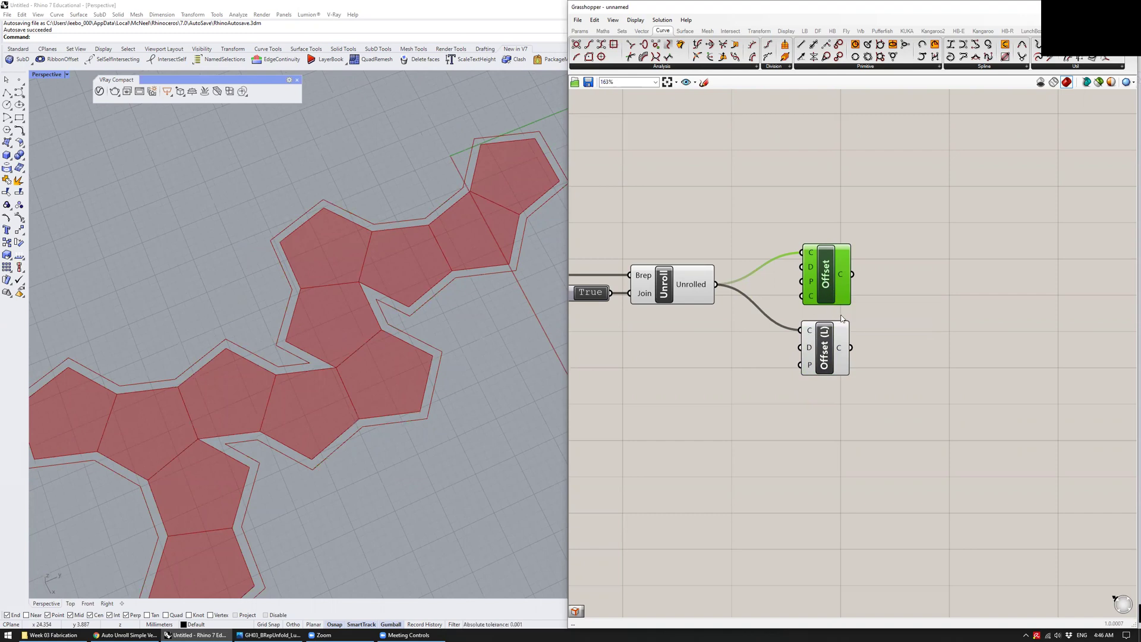
left_click(854, 297)
mouse_move(814, 300)
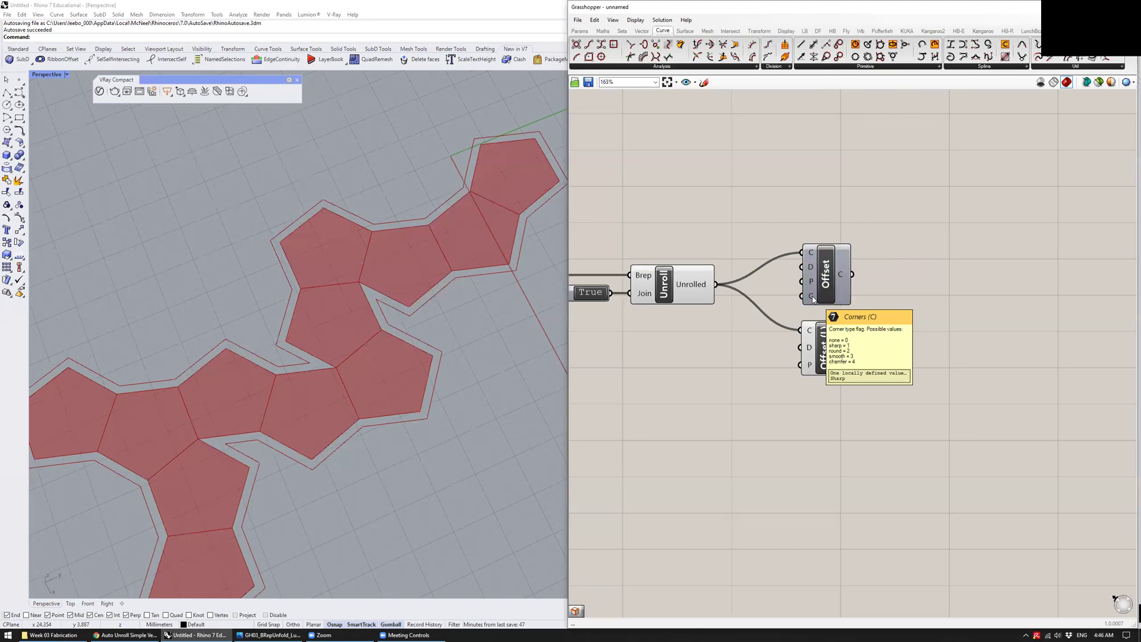
Hide the Offset Curve Loose preview and show the Offset Curve preview
left_click(816, 341)
key("ctrl+q")
left_click(815, 299)
key("ctrl+q")
left_click(773, 300)
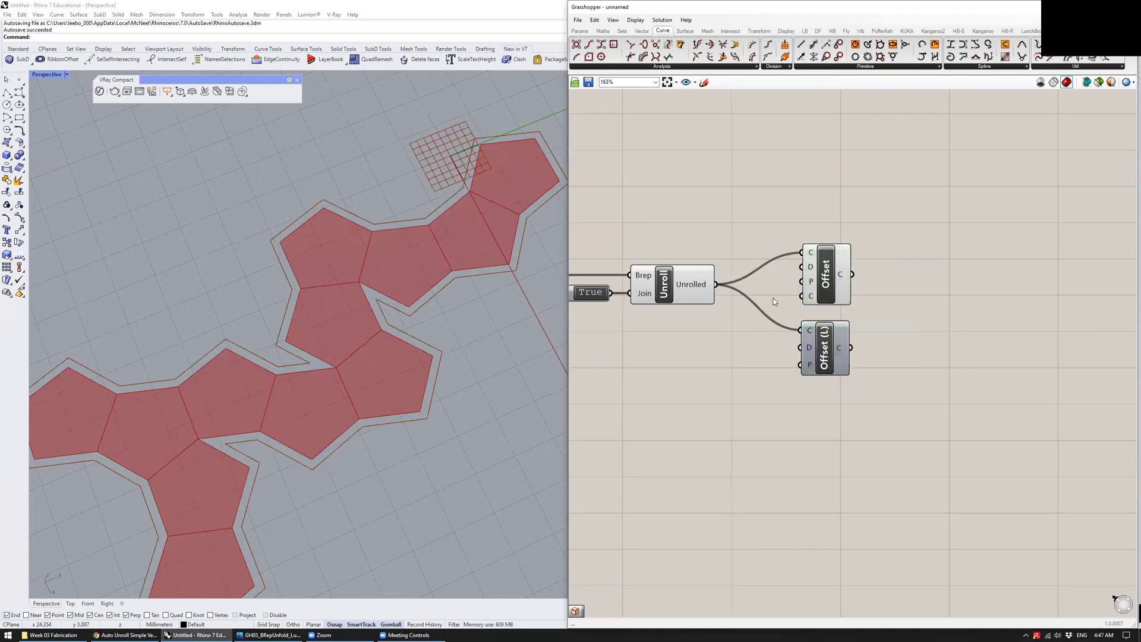
Set the Offset Curve component's corner type to None and inspect the offset outline's corners
right_click(812, 298)
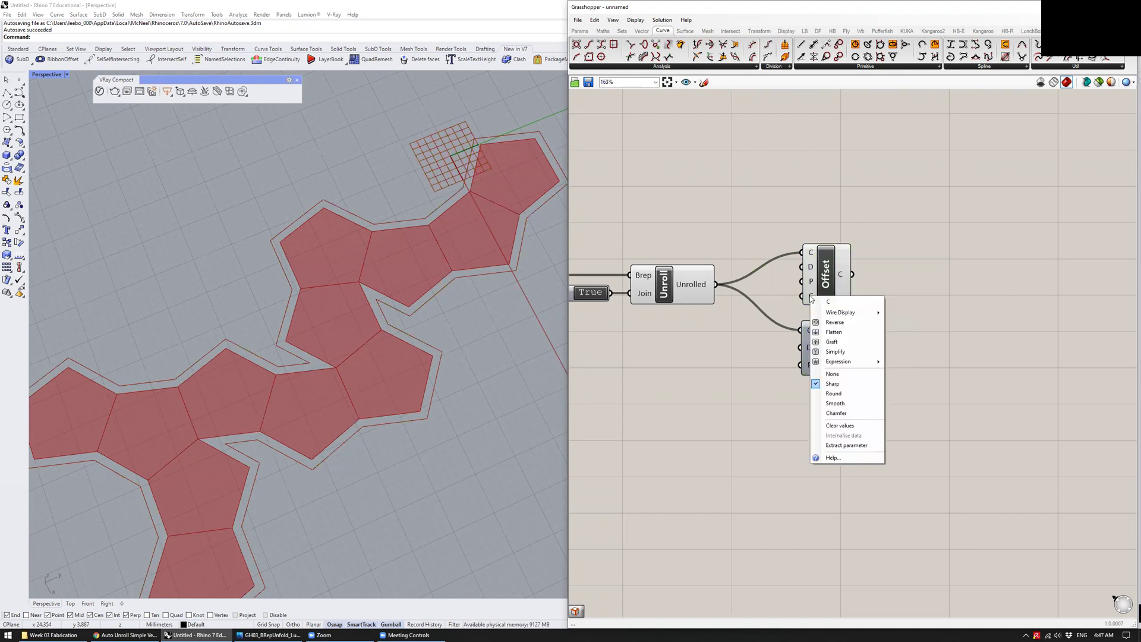
left_click(832, 374)
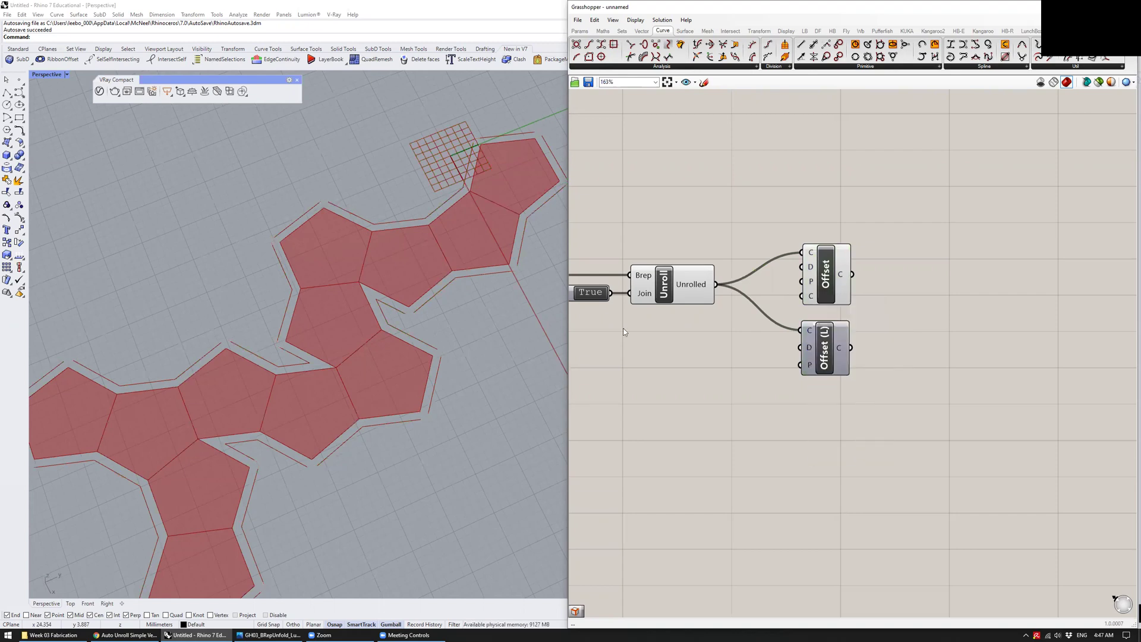
scroll(459, 262, "up", 3)
scroll(459, 262, "down", 4)
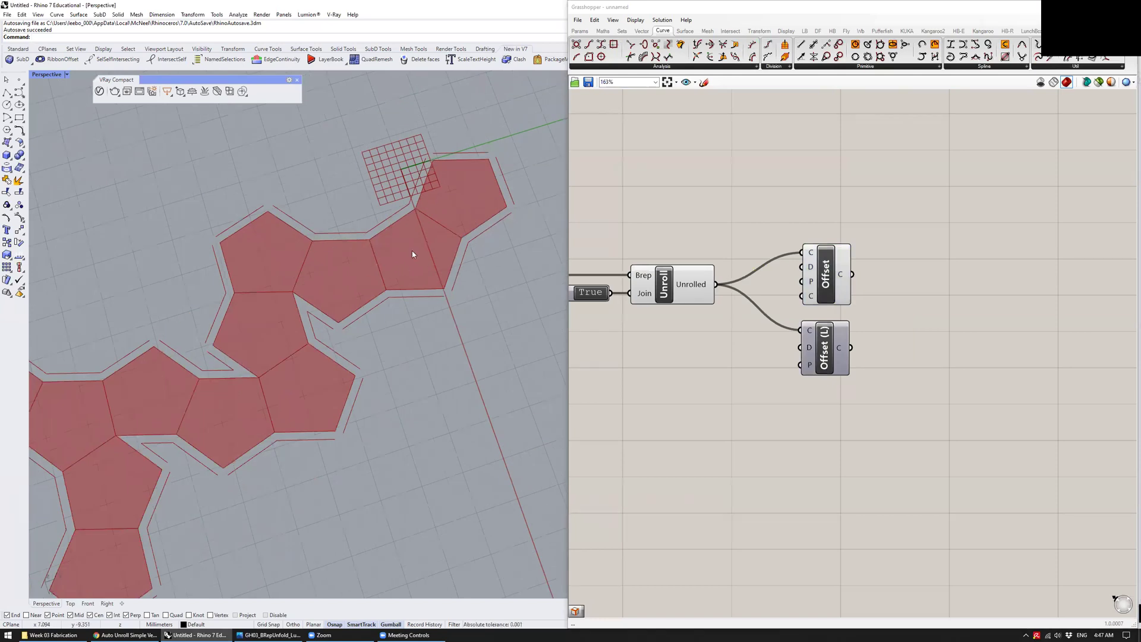
Try the Sharp, Round, Smooth and Chamfer corner types in turn on the Offset Curve component
right_click(812, 296)
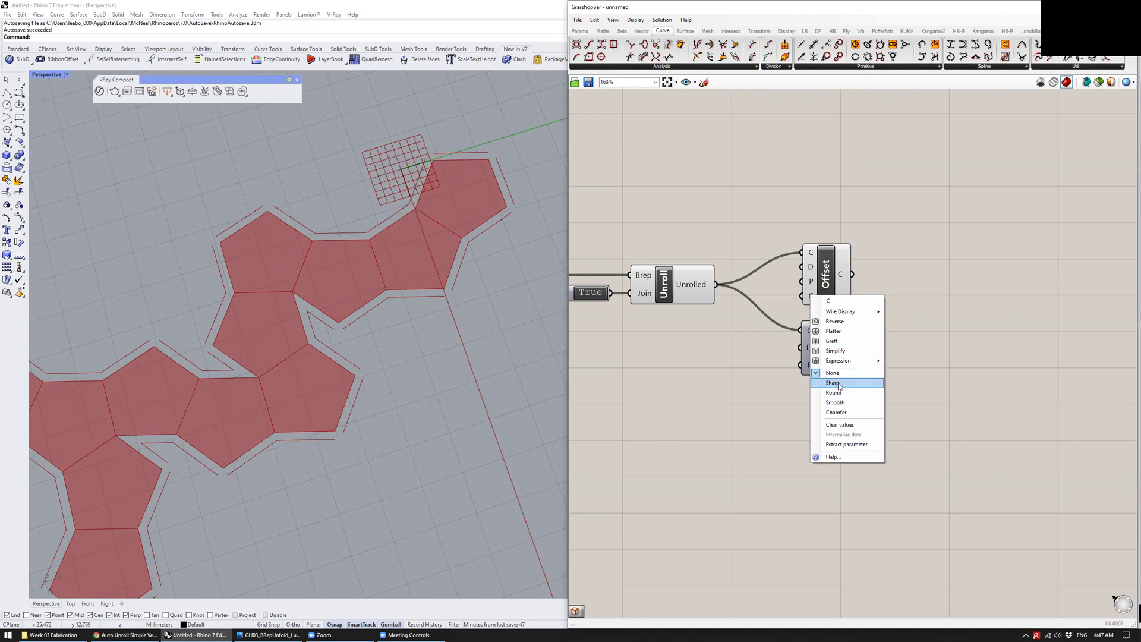
left_click(838, 384)
right_click(812, 298)
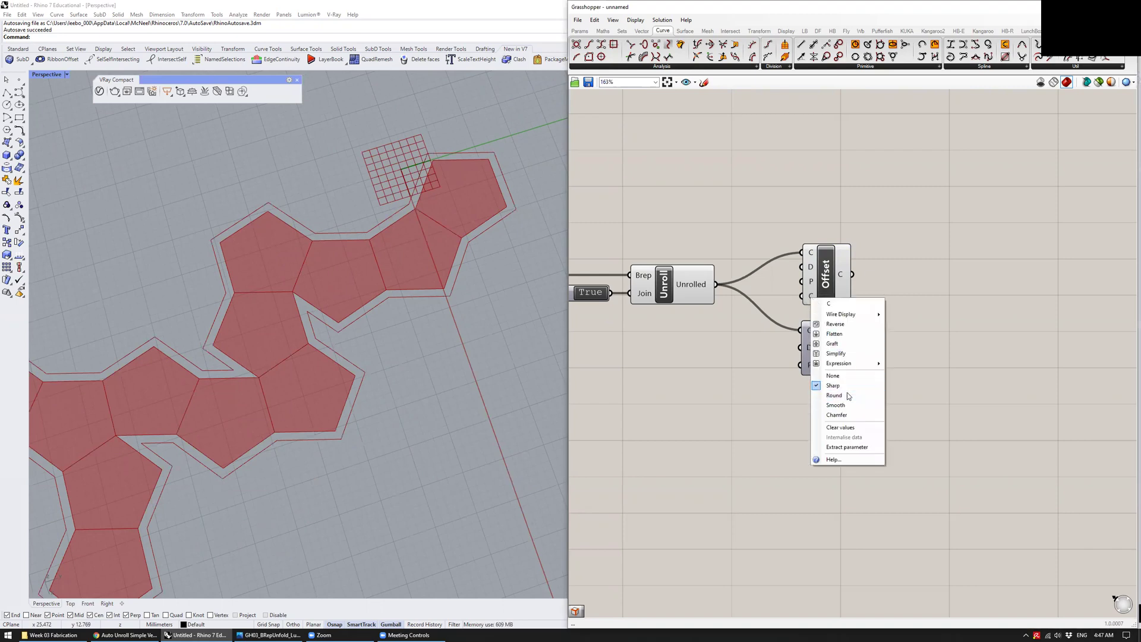
left_click(847, 395)
right_click(810, 297)
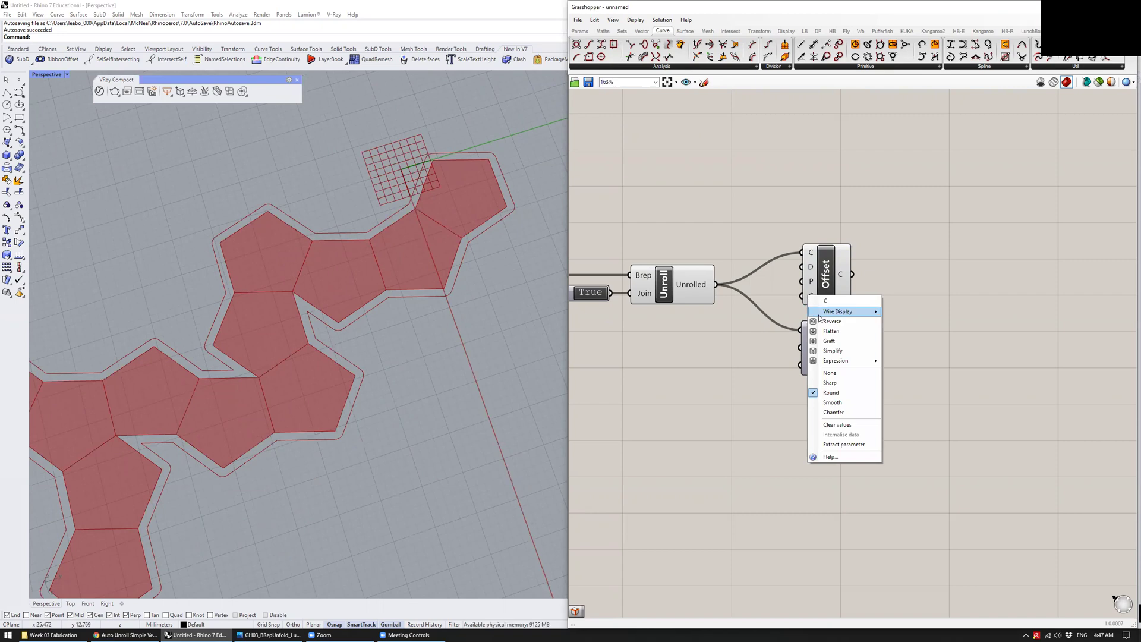
left_click(852, 404)
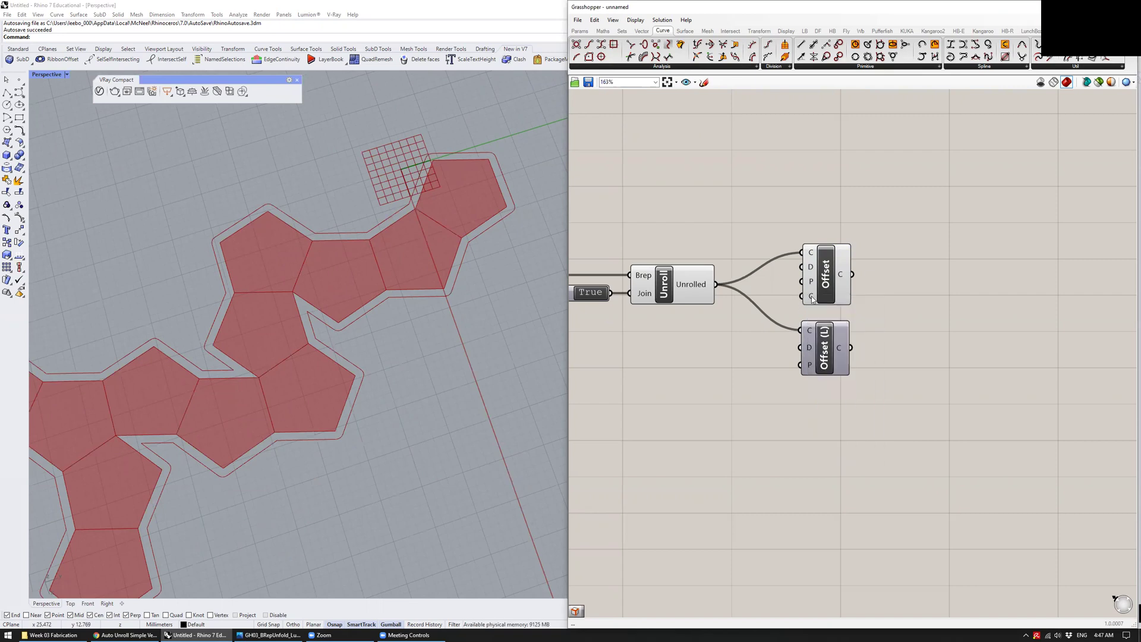
right_click(811, 296)
left_click(839, 414)
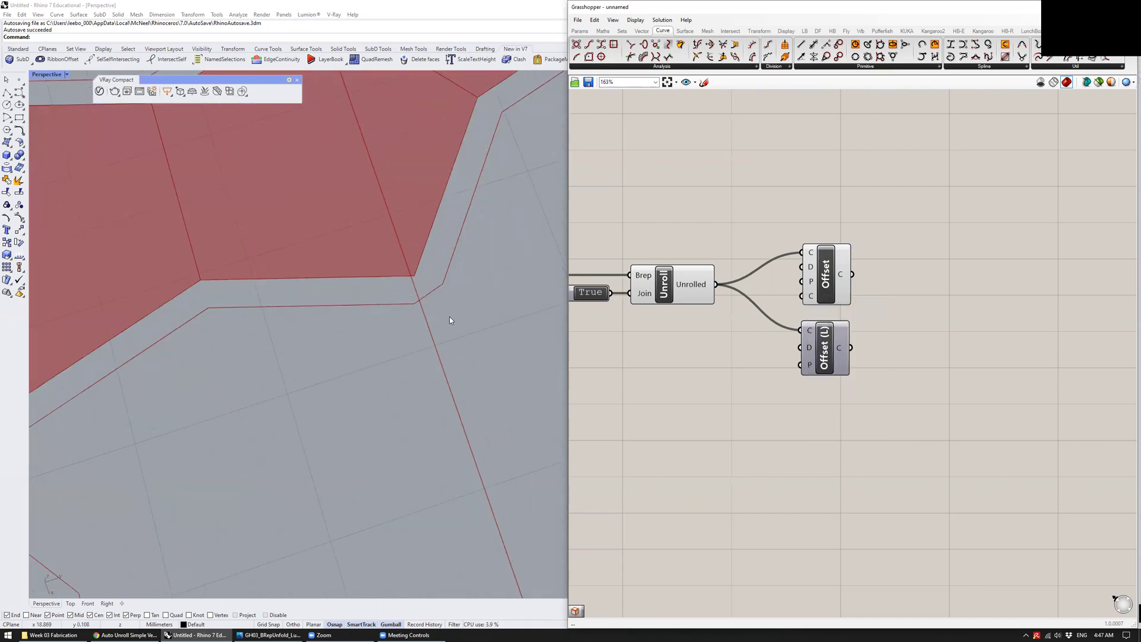
left_click(808, 297)
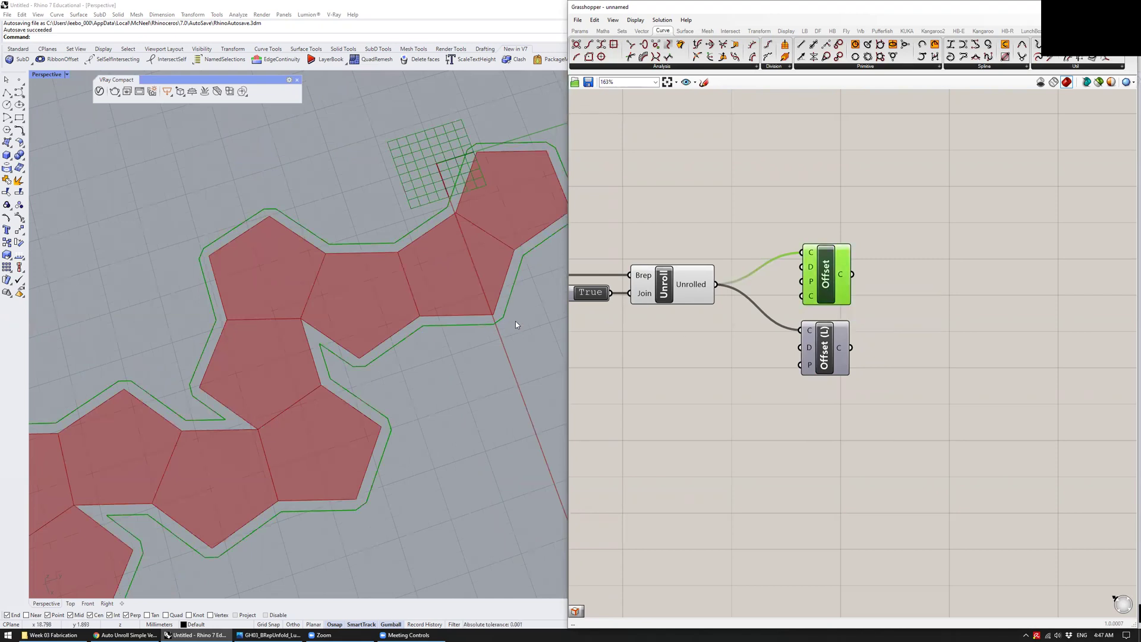
With the Offset Curve component selected, switch its corner type to None, Round and Chamfer to compare the highlighted outlines
right_click(801, 296)
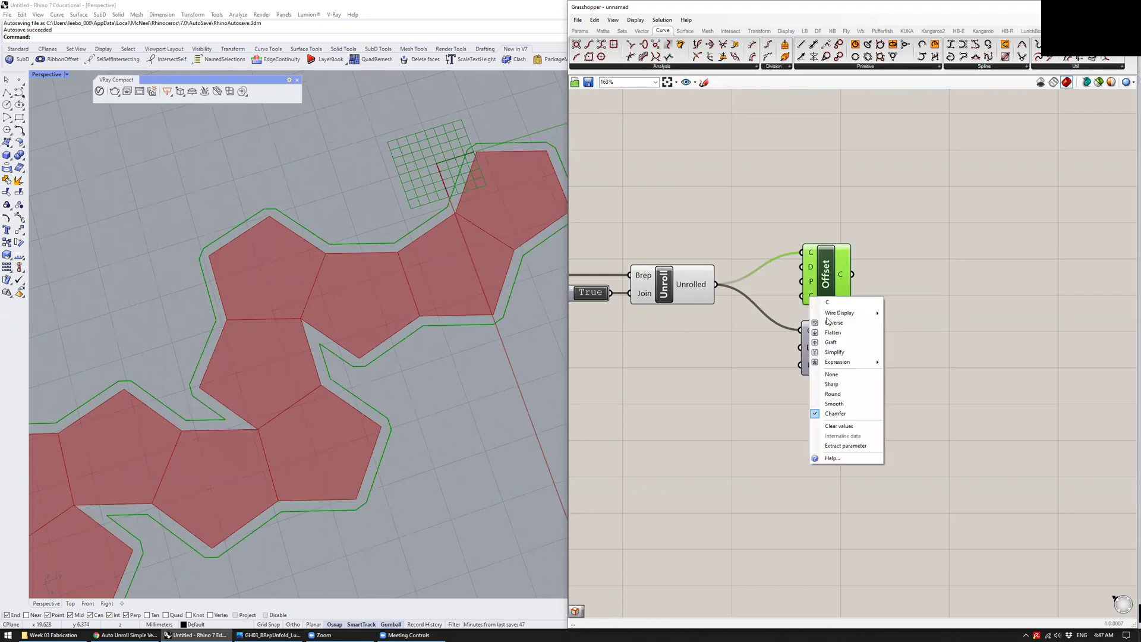
left_click(832, 374)
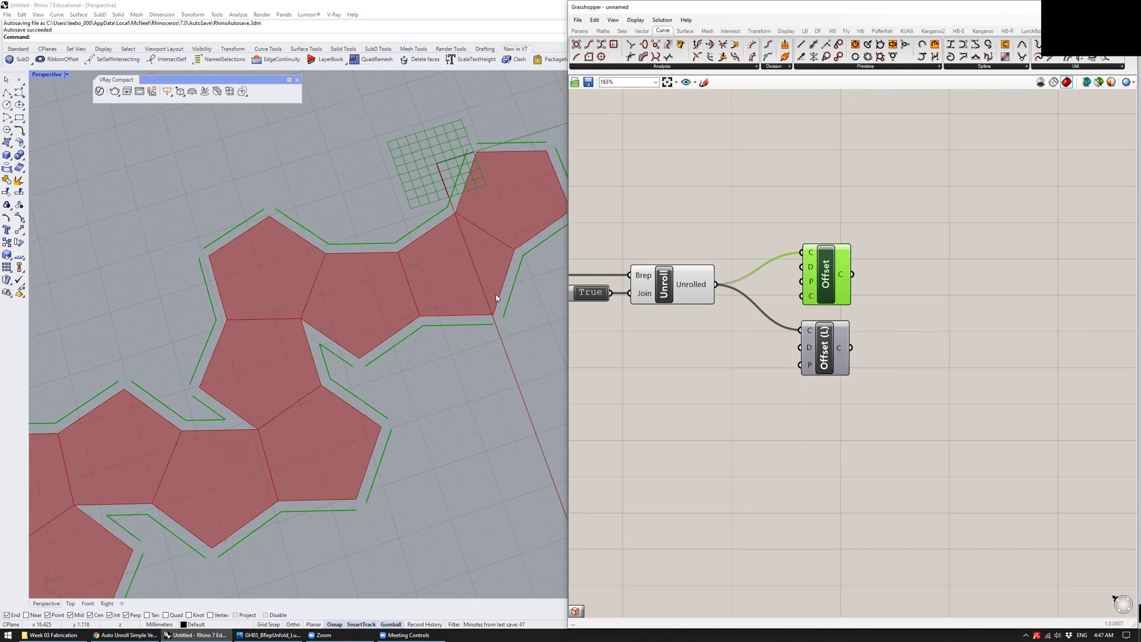
right_click(807, 297)
left_click(850, 397)
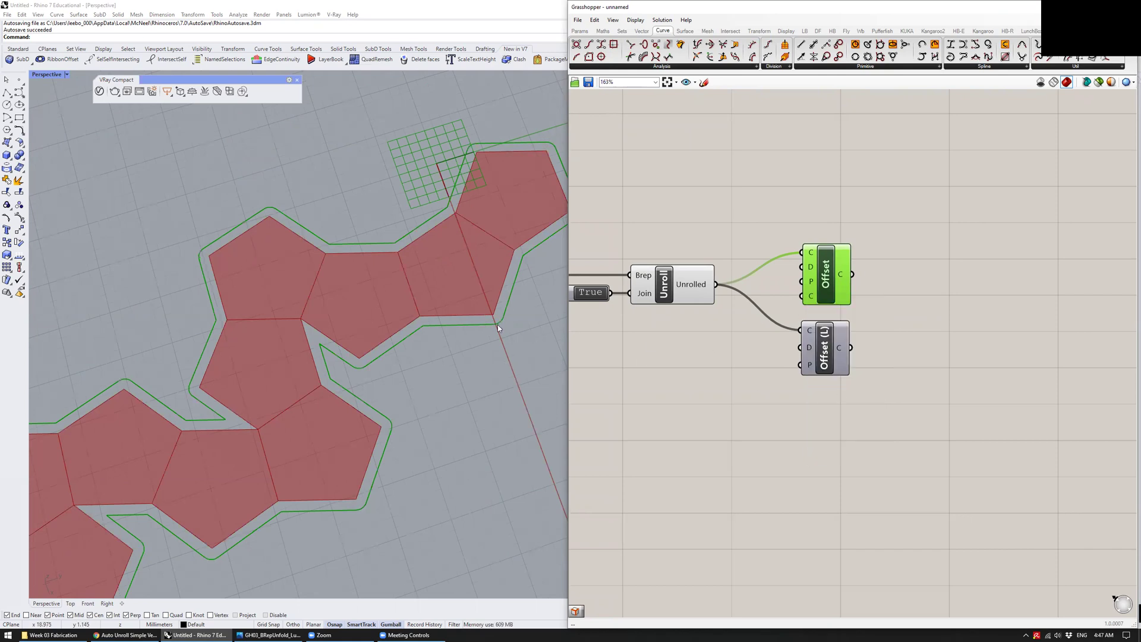
right_click(811, 296)
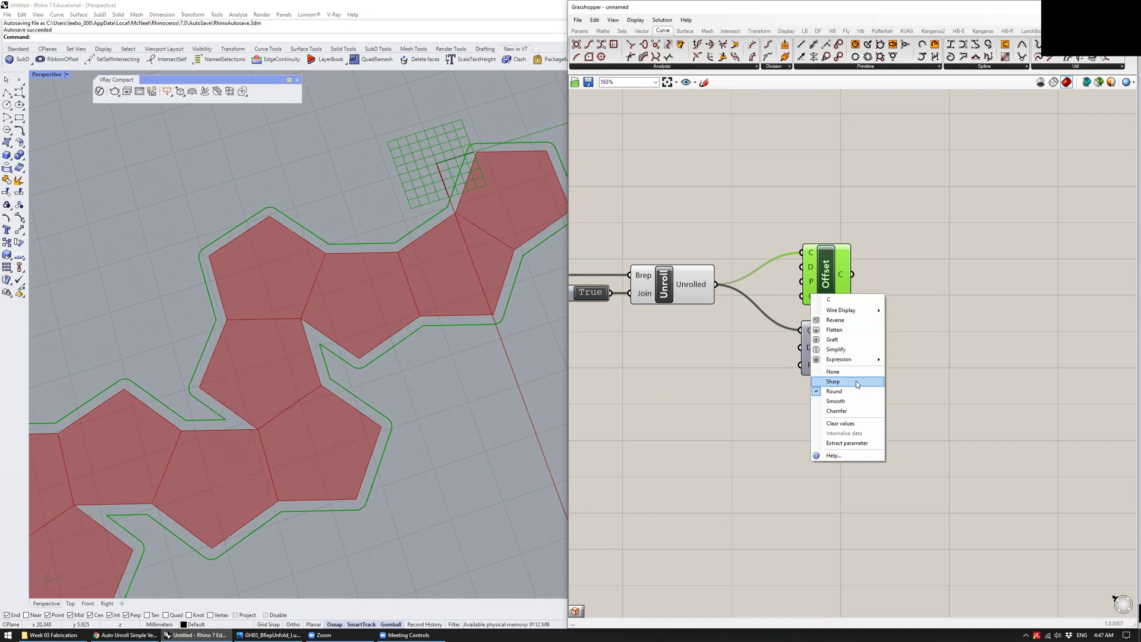
left_click(839, 411)
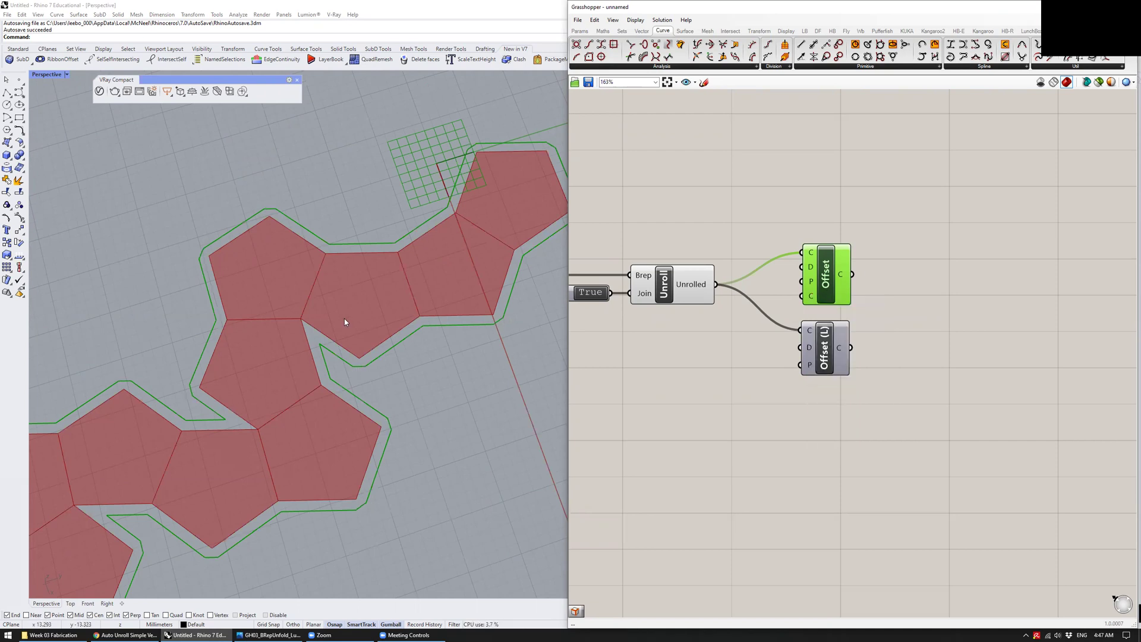
scroll(411, 356, "up", 3)
scroll(509, 268, "down", 5)
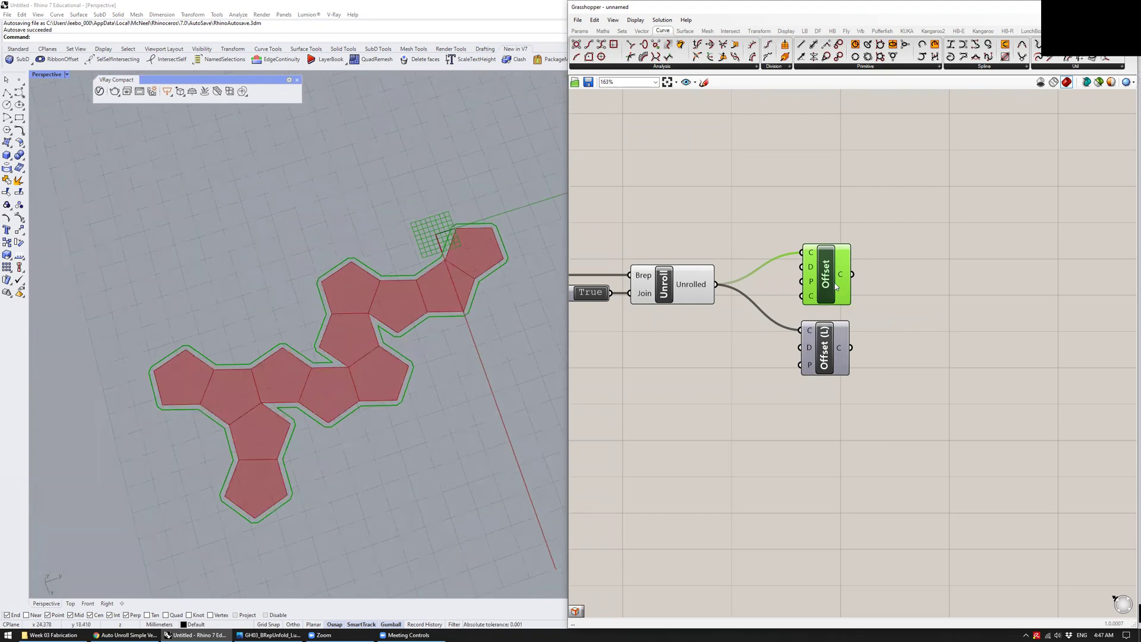
Delete the Offset Curve component and arrange the Offset Curve Loose component, with its preview shown, beside the Unroll component
key("Delete")
left_click_drag(826, 346, 835, 301)
left_click(803, 250)
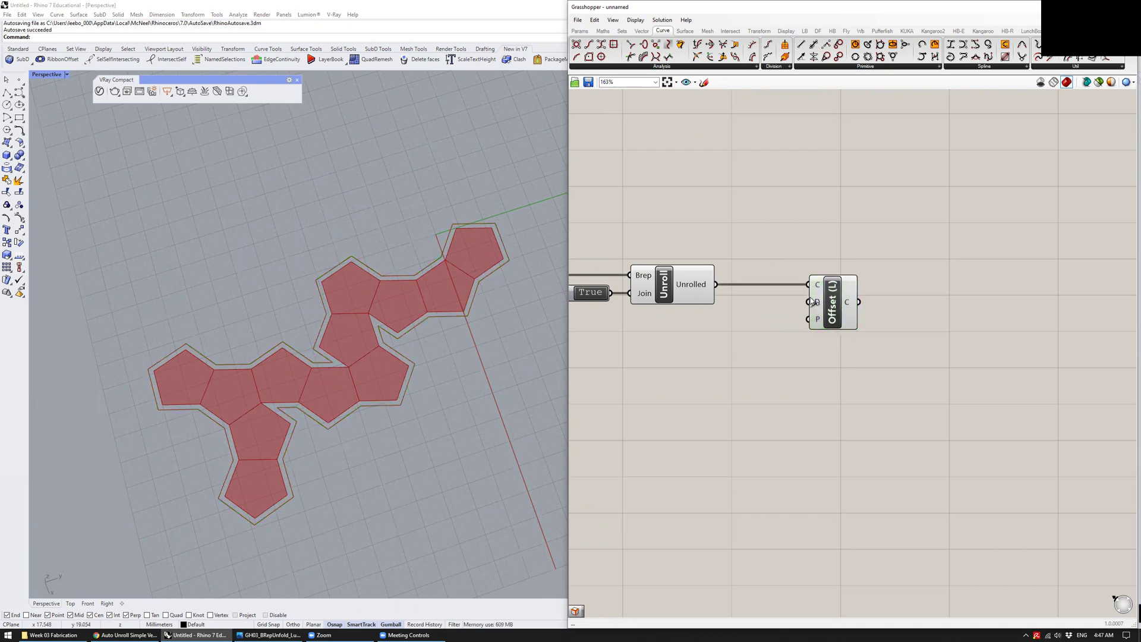
left_click_drag(826, 302, 842, 336)
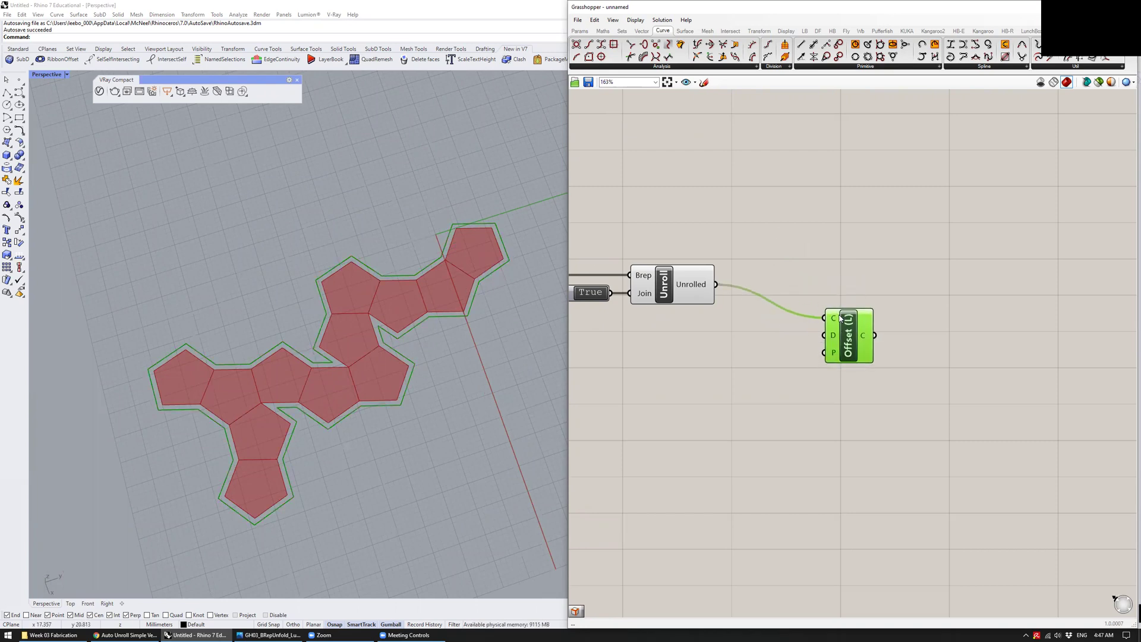
scroll(473, 314, "up", 3)
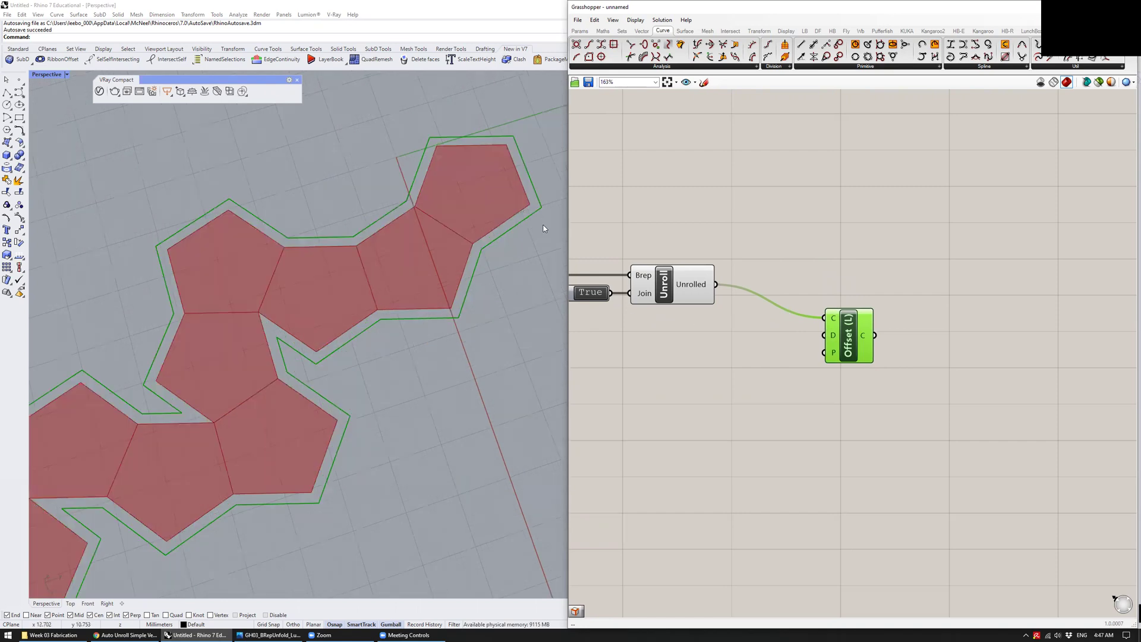
scroll(467, 283, "down", 2)
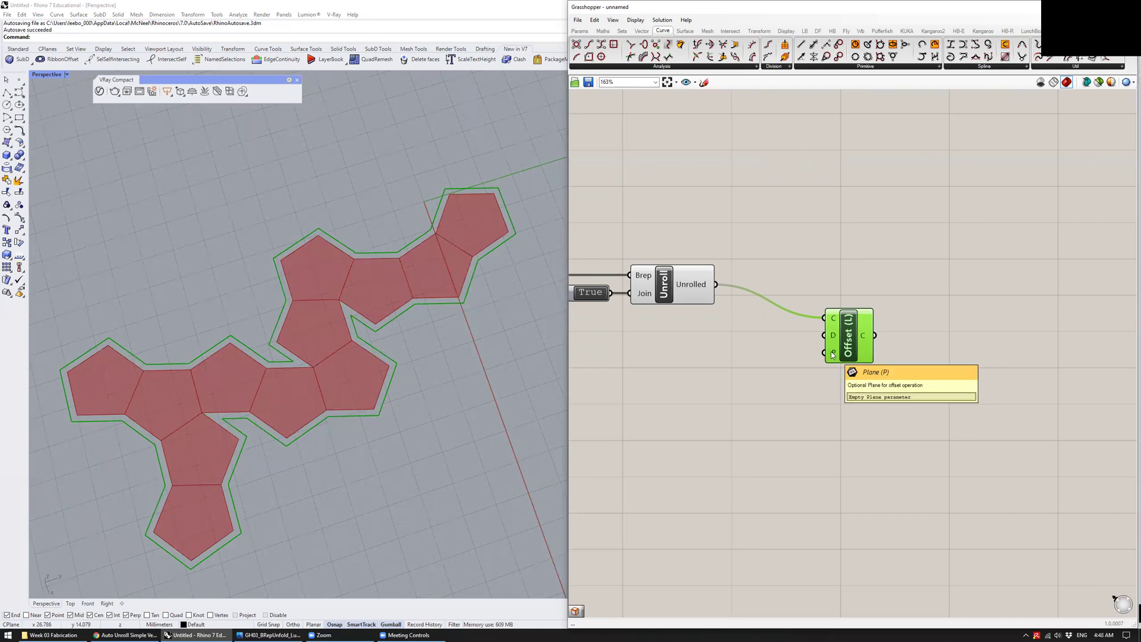
Add a number slider ranging from 0 to 2.00 and connect it to the Offset Curve Loose component's D input
double_click(700, 340)
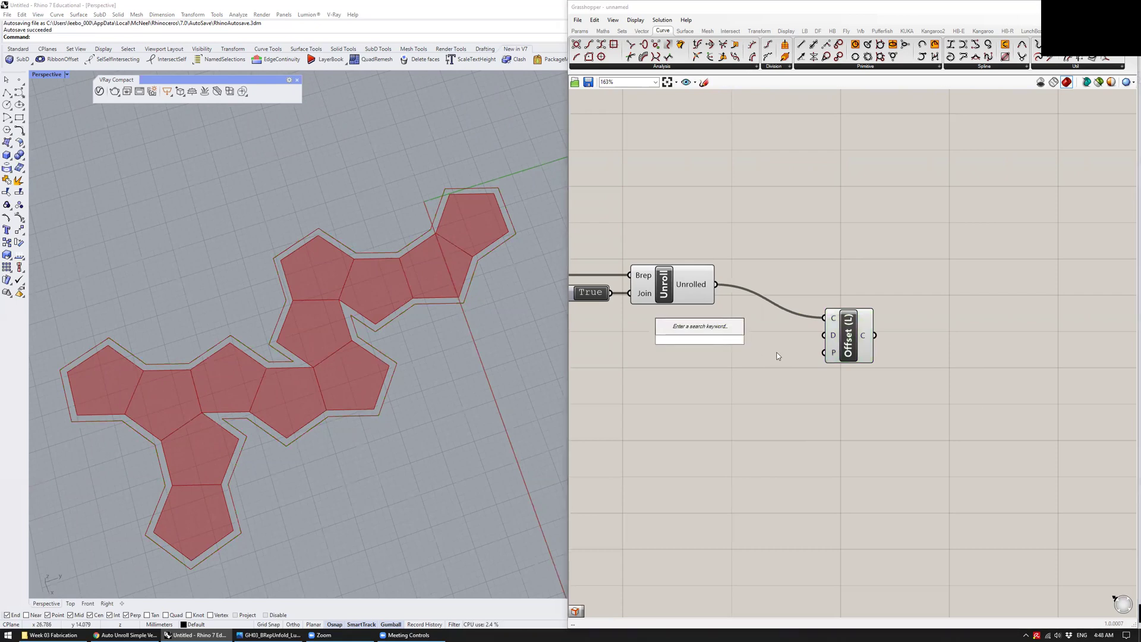
type("0<")
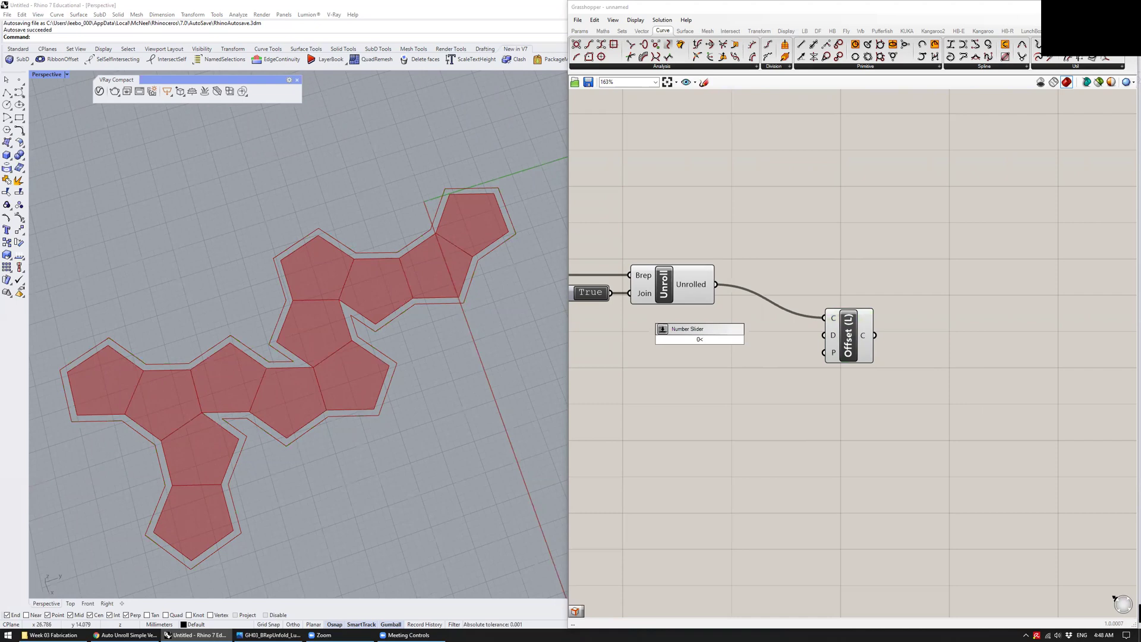
type("2.00")
key("Return")
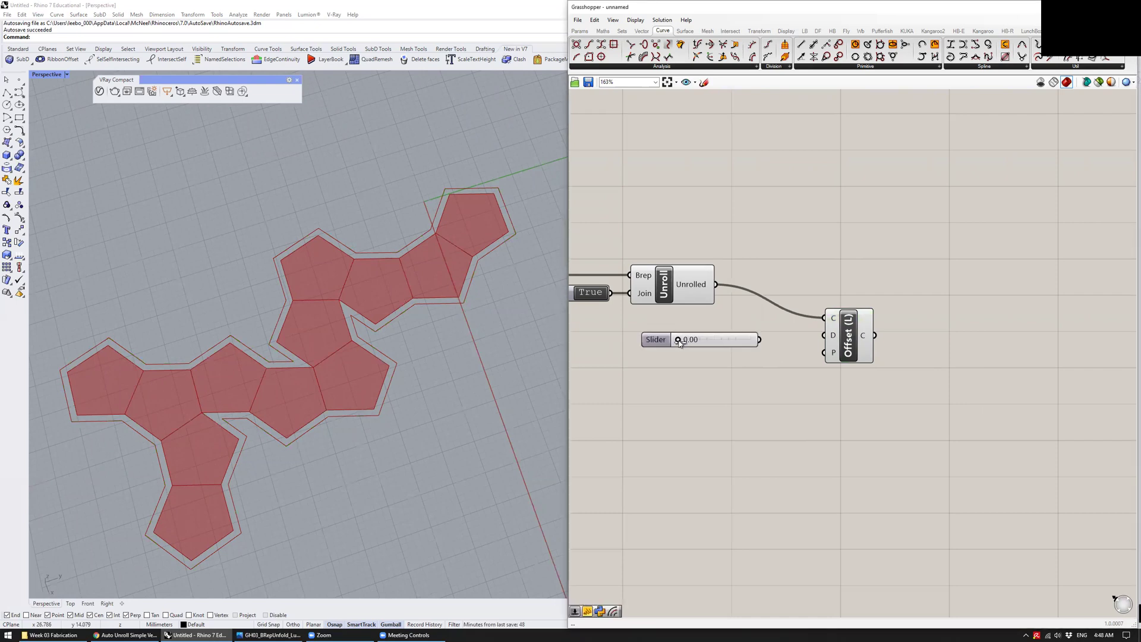
left_click_drag(760, 340, 740, 356)
left_click_drag(661, 340, 665, 336)
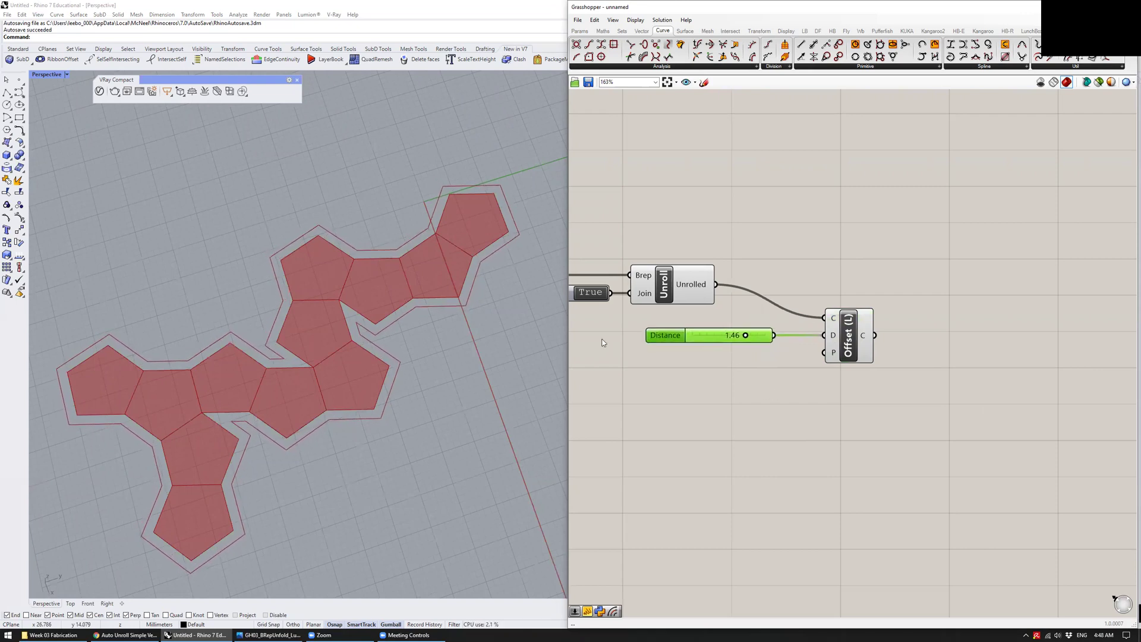
Raise the offset distance to 2.00 and examine the outline in the narrow gaps between the net's pentagons
scroll(357, 327, "up", 8)
scroll(386, 333, "down", 8)
scroll(720, 357, "up", 2)
left_click_drag(743, 332, 790, 331)
scroll(255, 359, "up", 5)
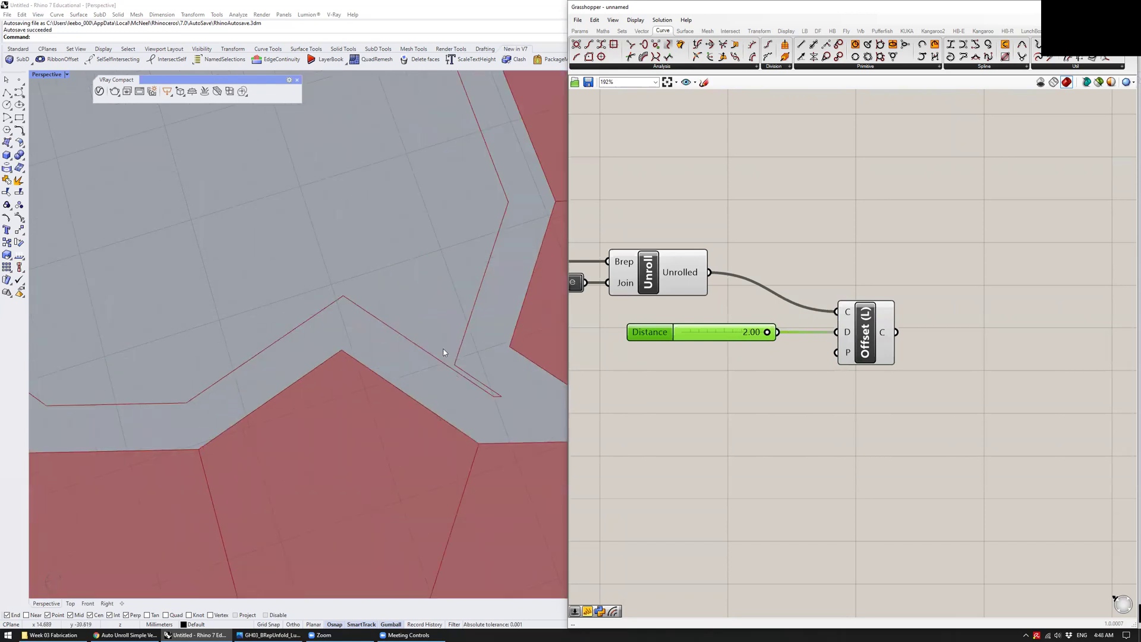
scroll(428, 380, "down", 6)
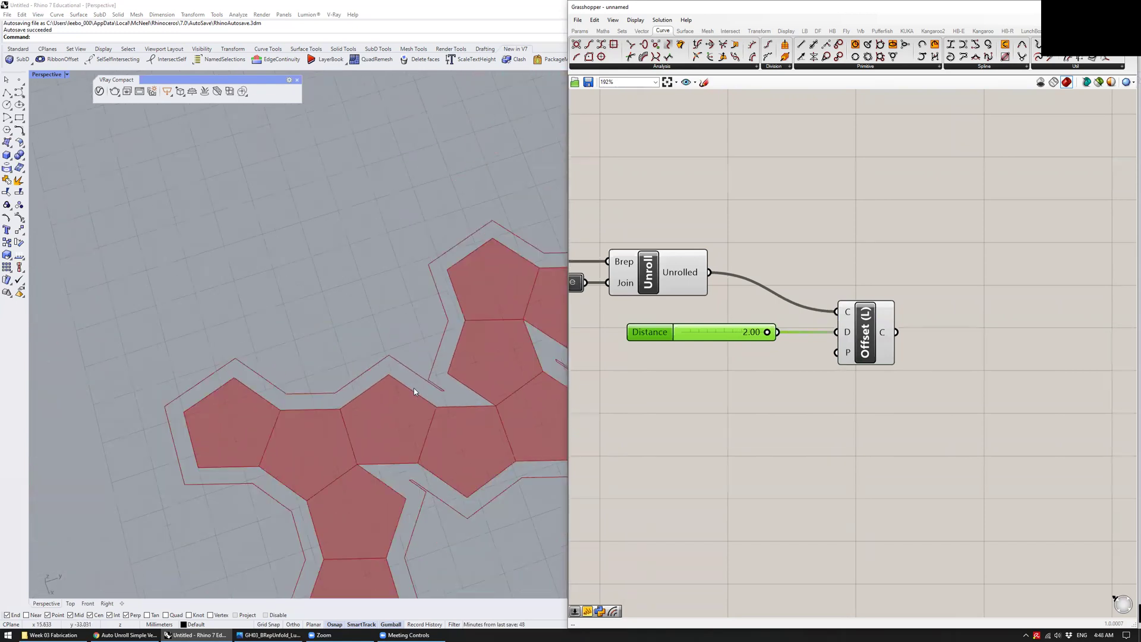
scroll(416, 422, "up", 3)
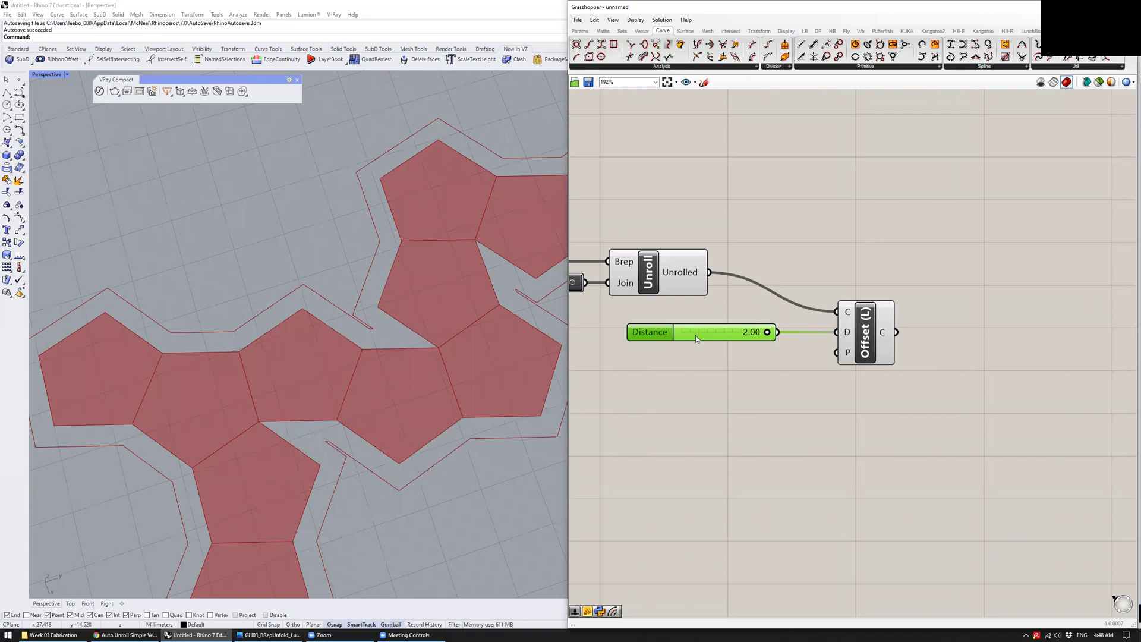
Reduce the offset distance slider to 1.20
left_click_drag(766, 336, 734, 338)
right_click_drag(738, 357, 715, 334)
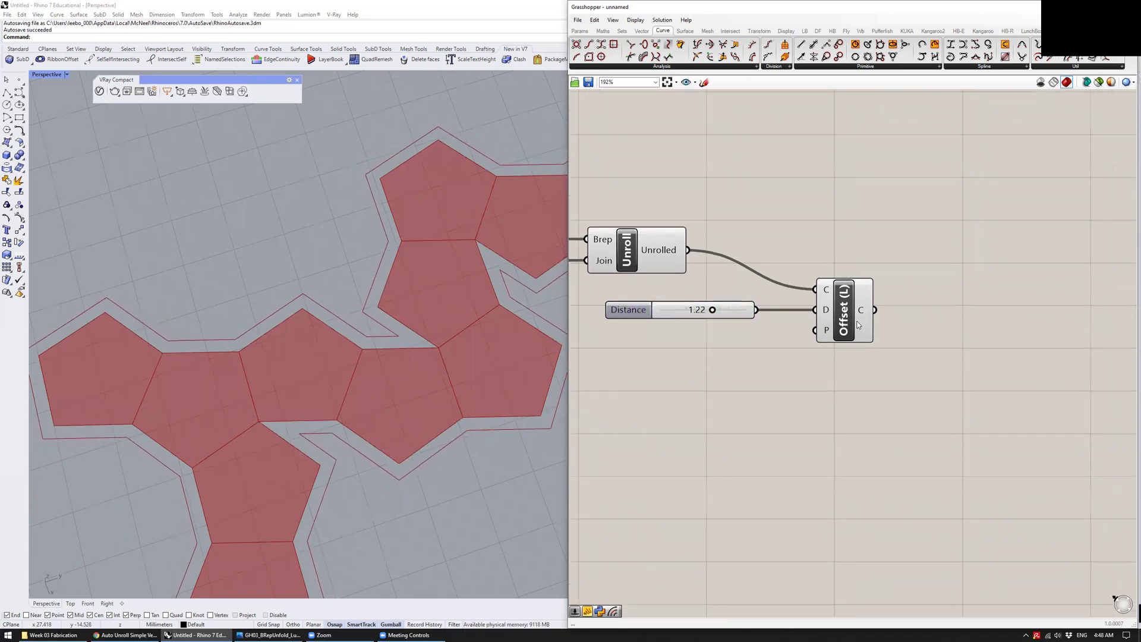
left_click_drag(712, 309, 701, 310)
double_click(701, 311)
type("1.2")
key("Return")
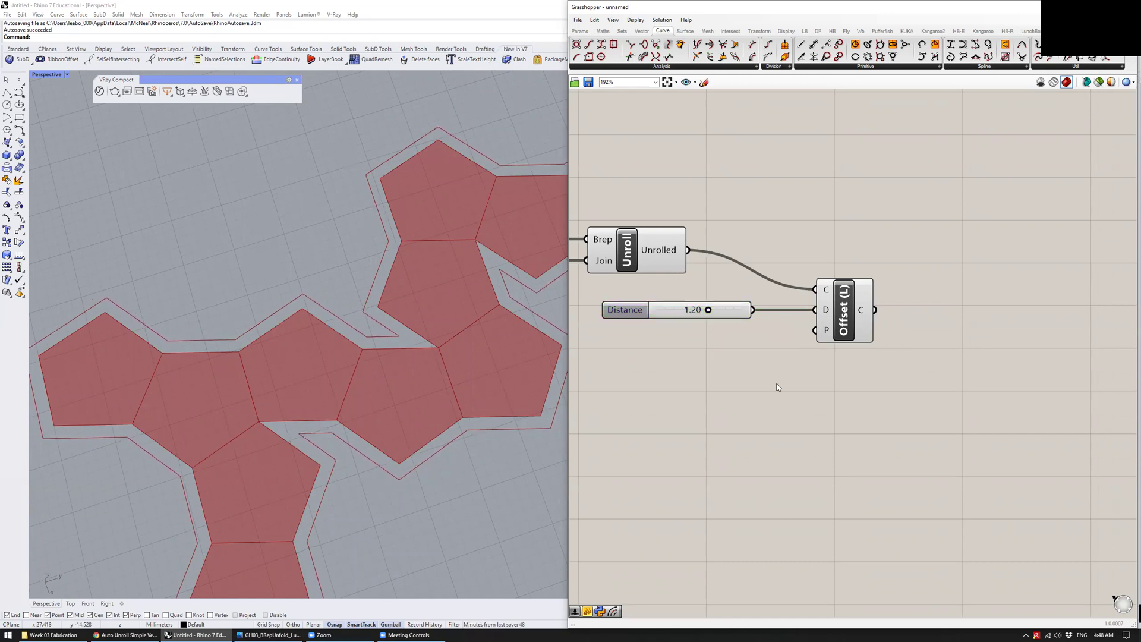
scroll(794, 390, "down", 2)
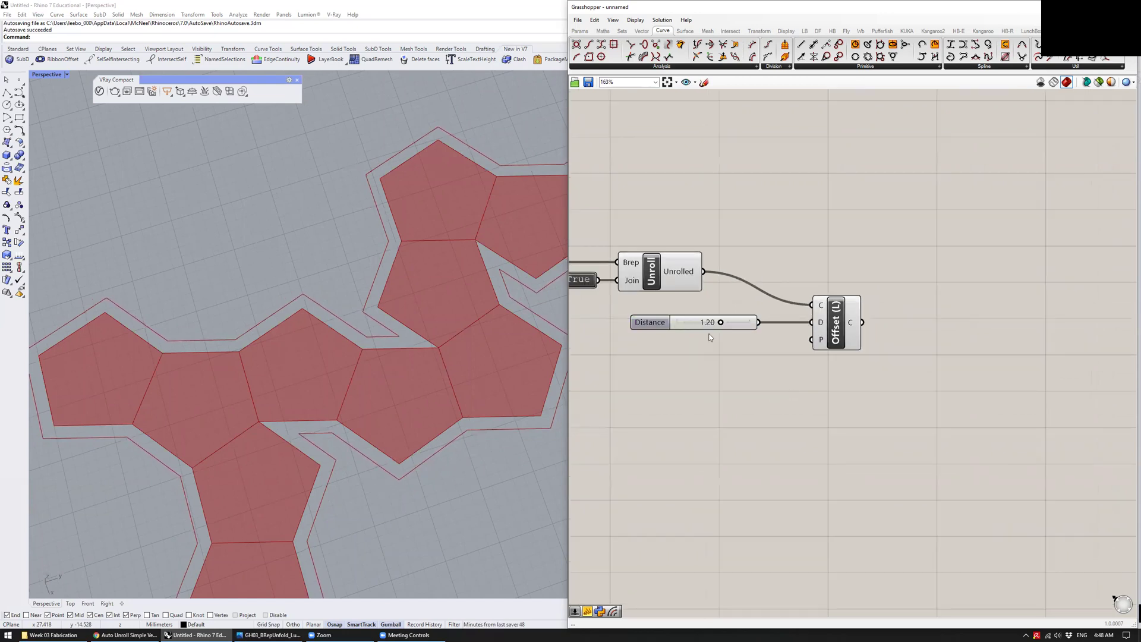
Move the Offset Curve Loose component farther from Unroll and add a Flip Curve component between them
right_click_drag(708, 299, 698, 339)
left_click_drag(826, 374, 851, 375)
double_click(740, 289)
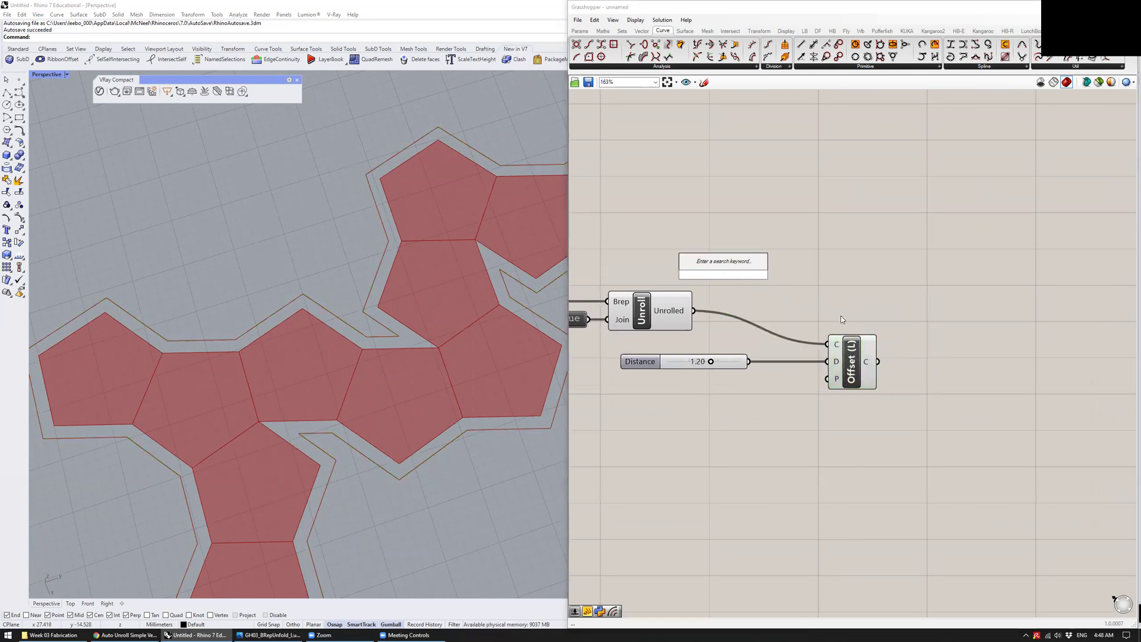
type("flip")
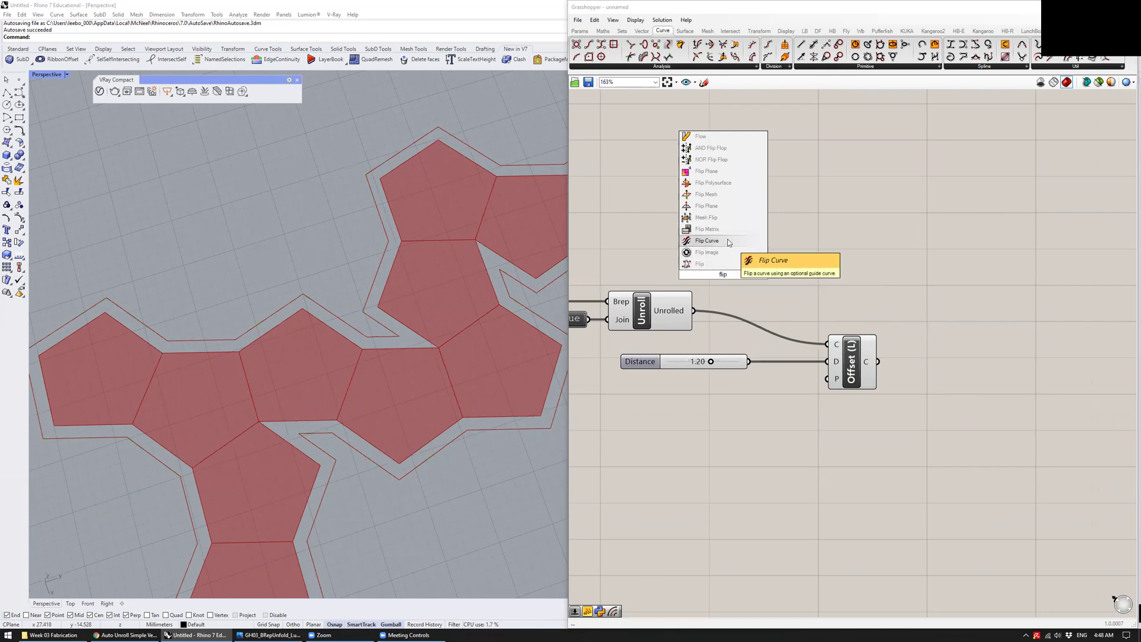
left_click(727, 240)
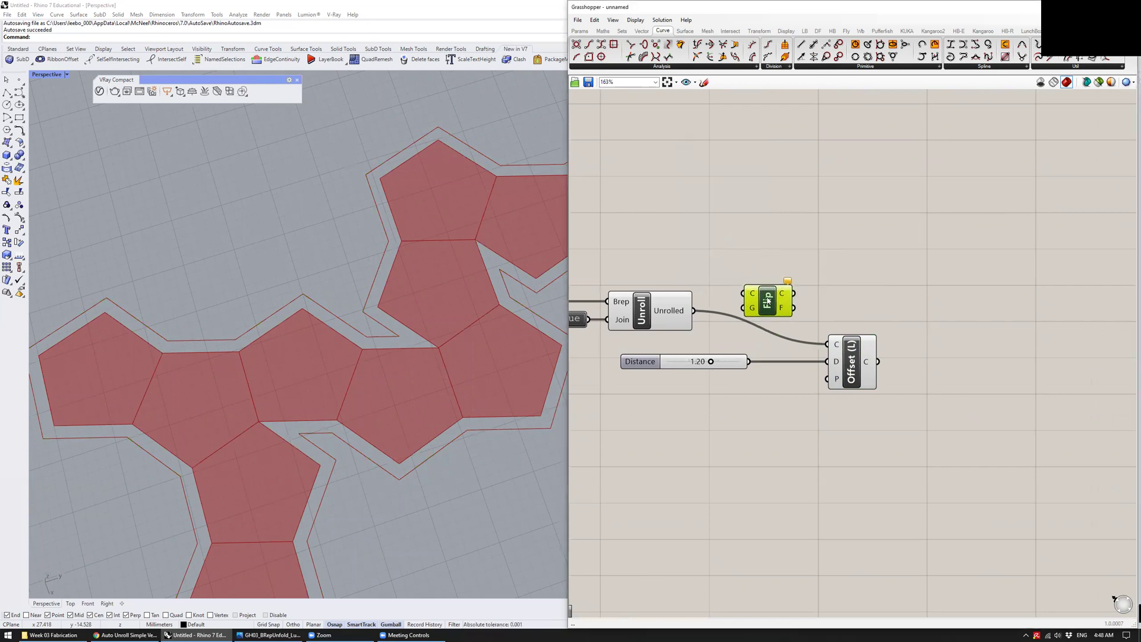
Draw a two-point polyline as a diagonal line in the empty area beside the unrolled net in the Rhino viewport
scroll(316, 238, "down", 3)
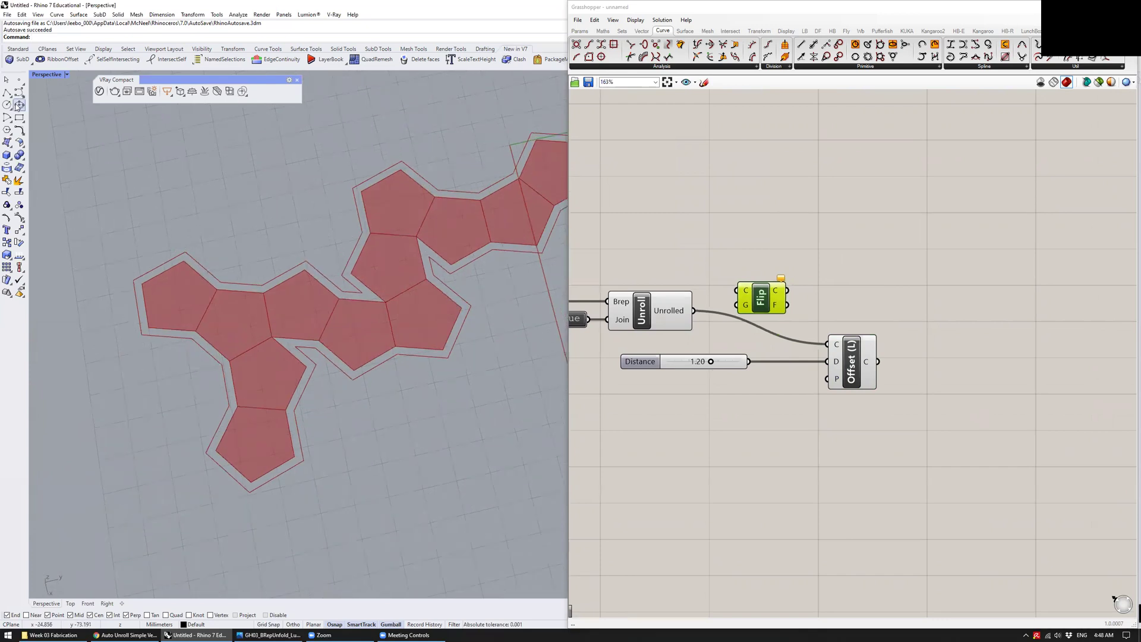
left_click(19, 105)
left_click(418, 433)
left_click(504, 327)
key("Return")
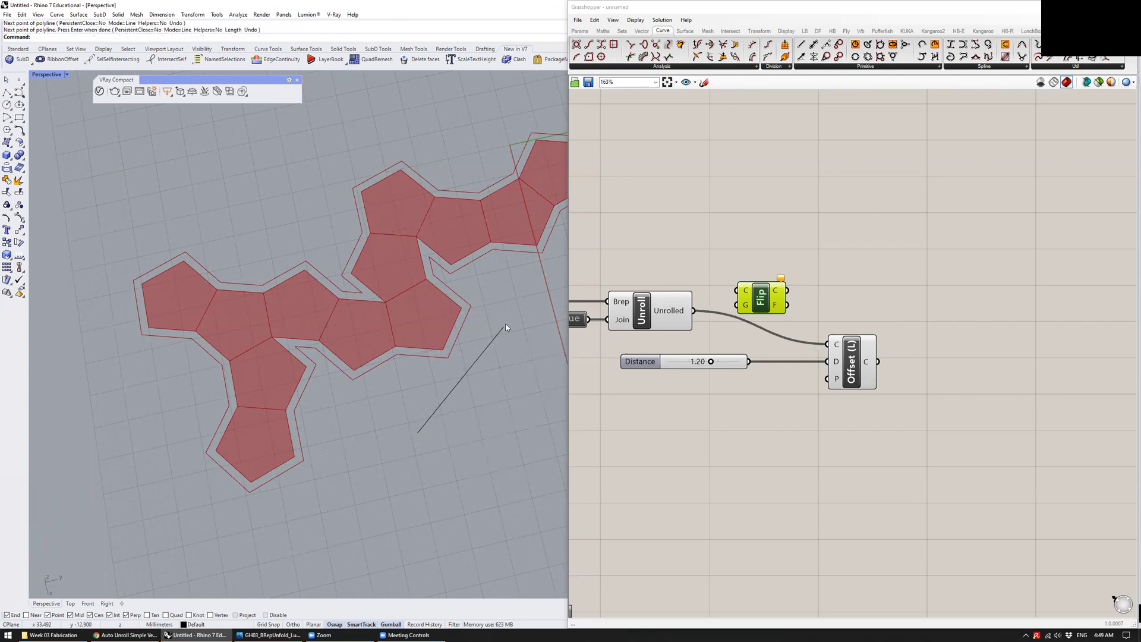
left_click(320, 43)
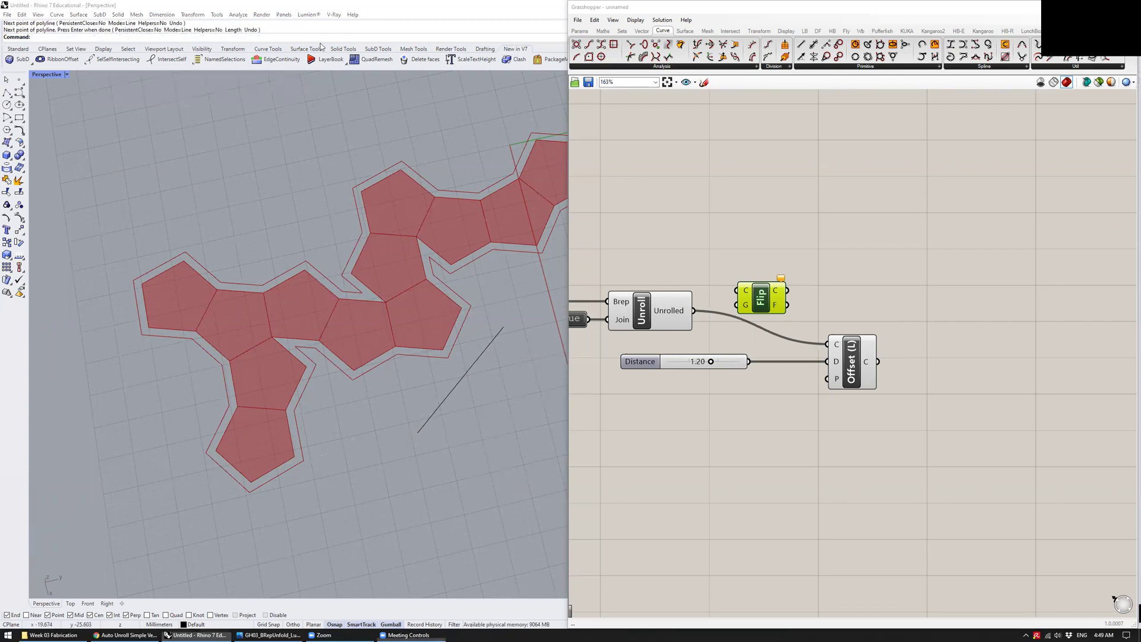
left_click_drag(419, 435, 412, 448)
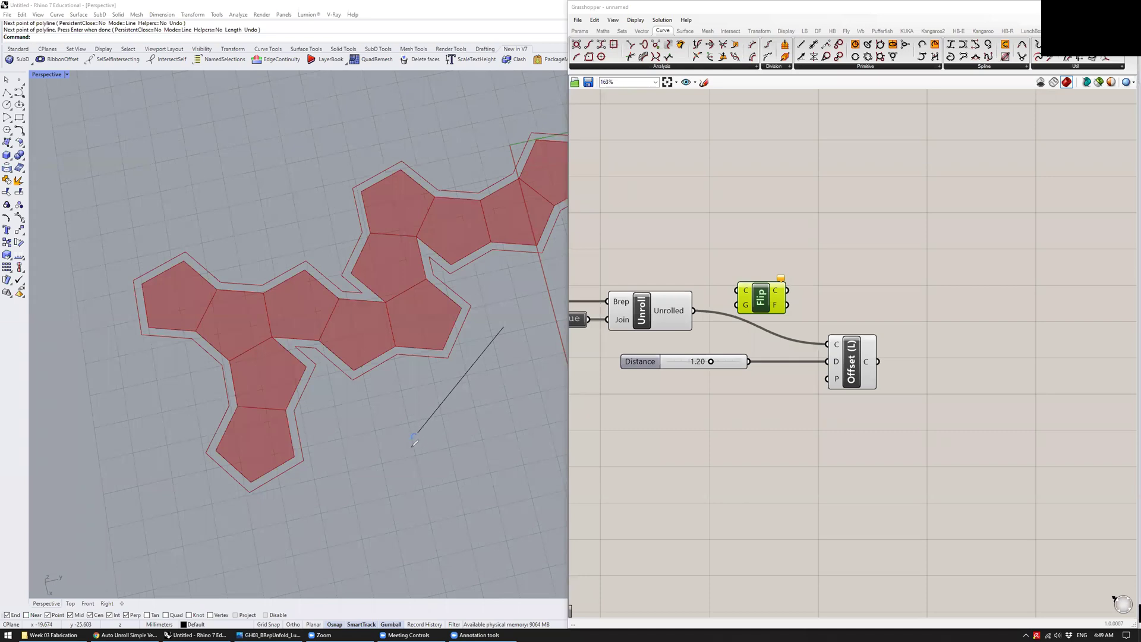
left_click_drag(515, 332, 506, 321)
left_click_drag(418, 430, 475, 365)
mouse_move(481, 254)
left_mouse_down()
mouse_move(451, 270)
mouse_move(458, 300)
left_mouse_up()
left_click_drag(450, 353, 410, 358)
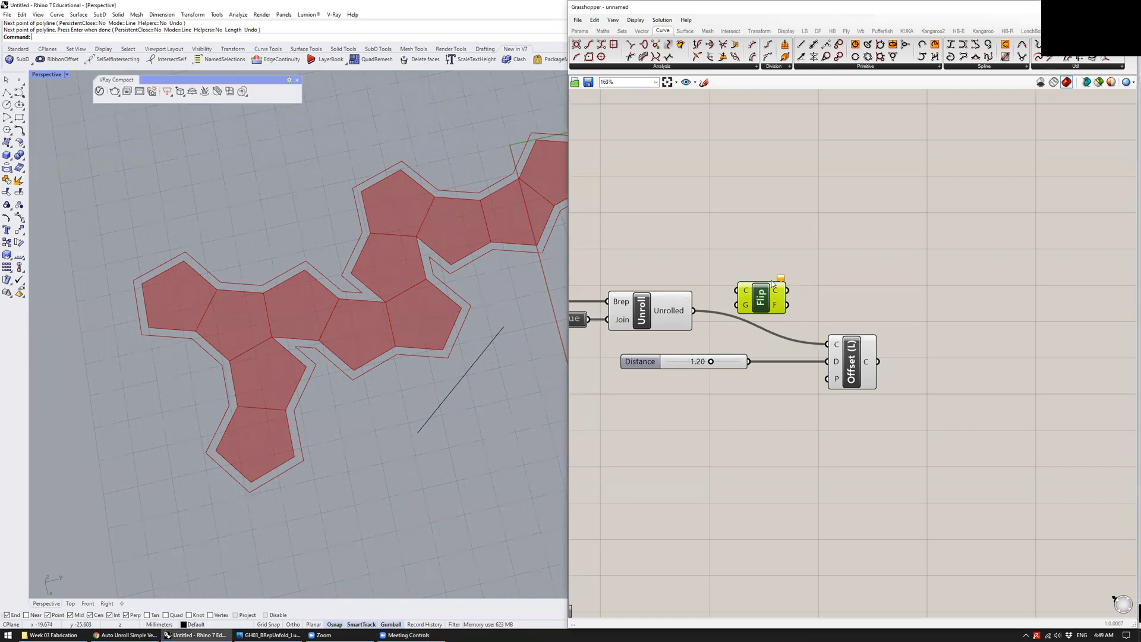
Route the Unrolled output through Flip Curve into the C input of Offset Curve Loose and align the components
left_click(762, 250)
left_click_drag(758, 300, 767, 286)
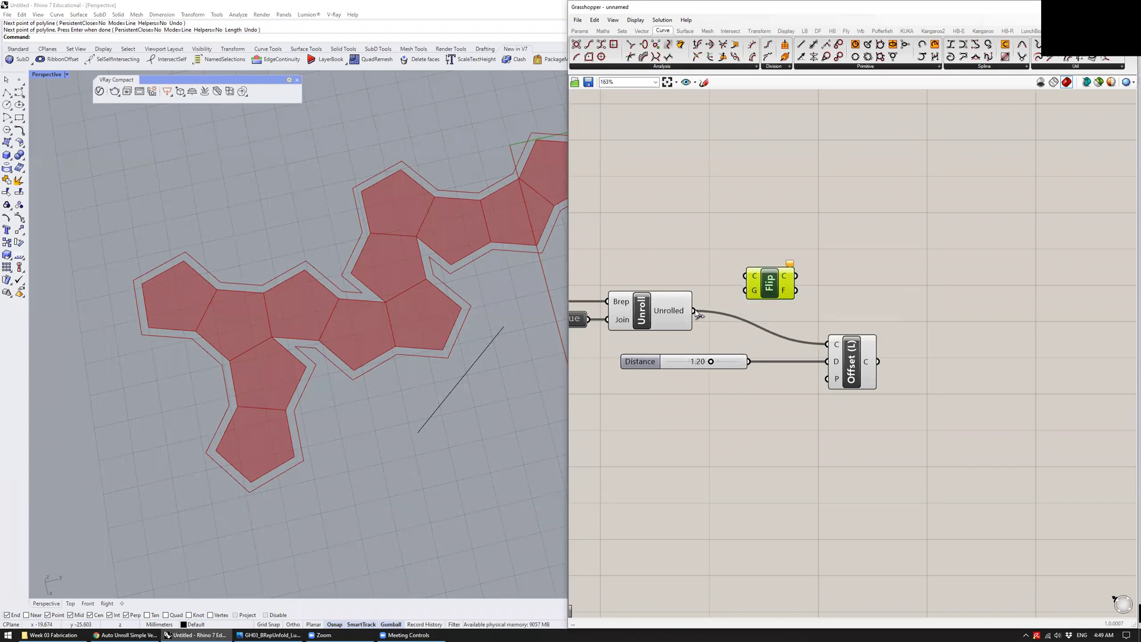
left_click_drag(694, 310, 828, 344)
left_click_drag(750, 297, 754, 326)
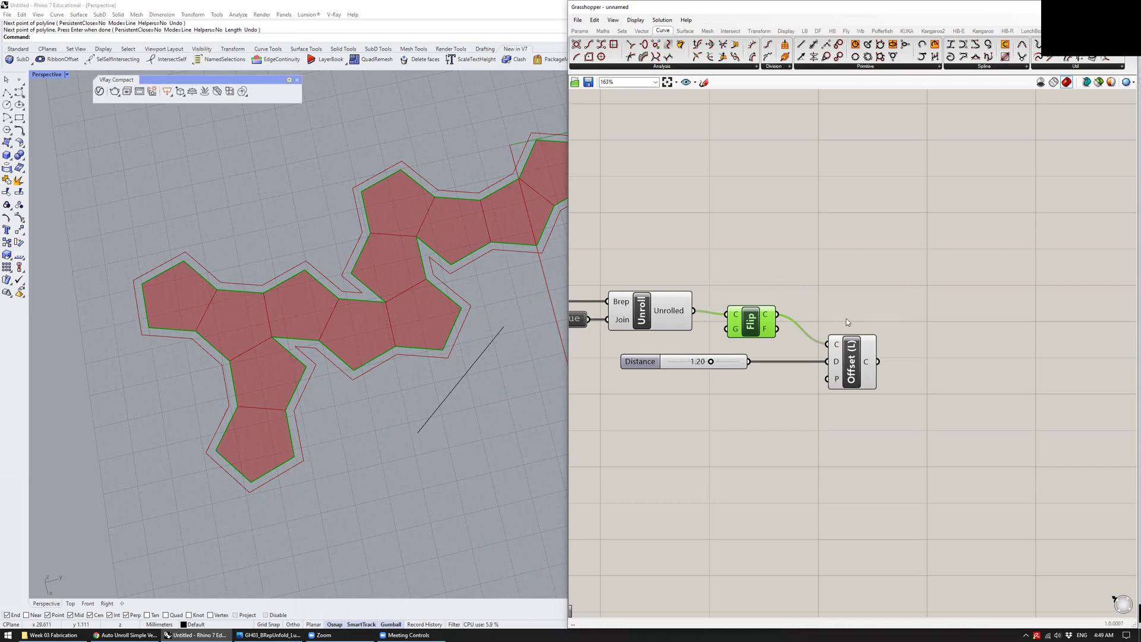
left_click_drag(749, 326, 738, 326)
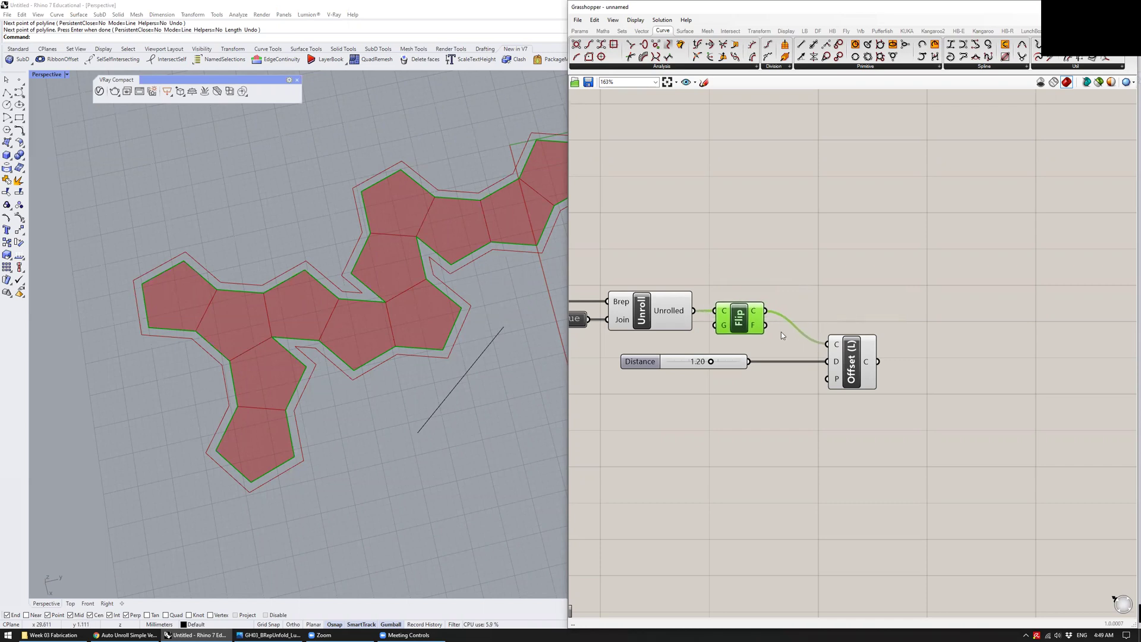
left_click(851, 356)
left_click_drag(851, 358, 847, 353)
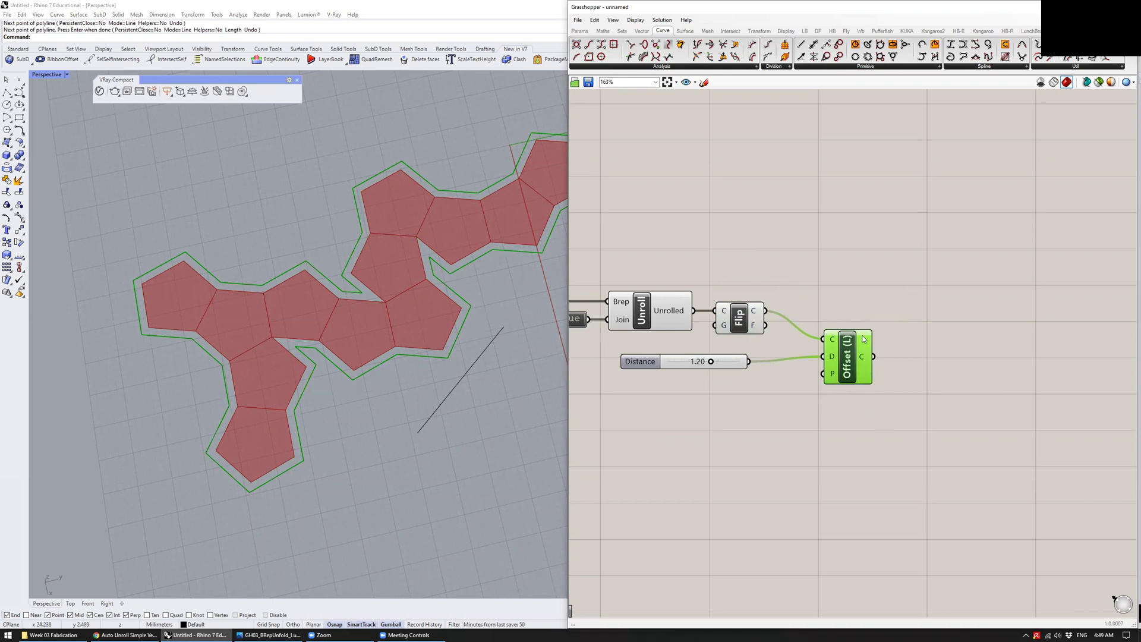
Add the curve Explode component beside the Offset Curve Loose component
right_click_drag(868, 291, 715, 292)
double_click(758, 340)
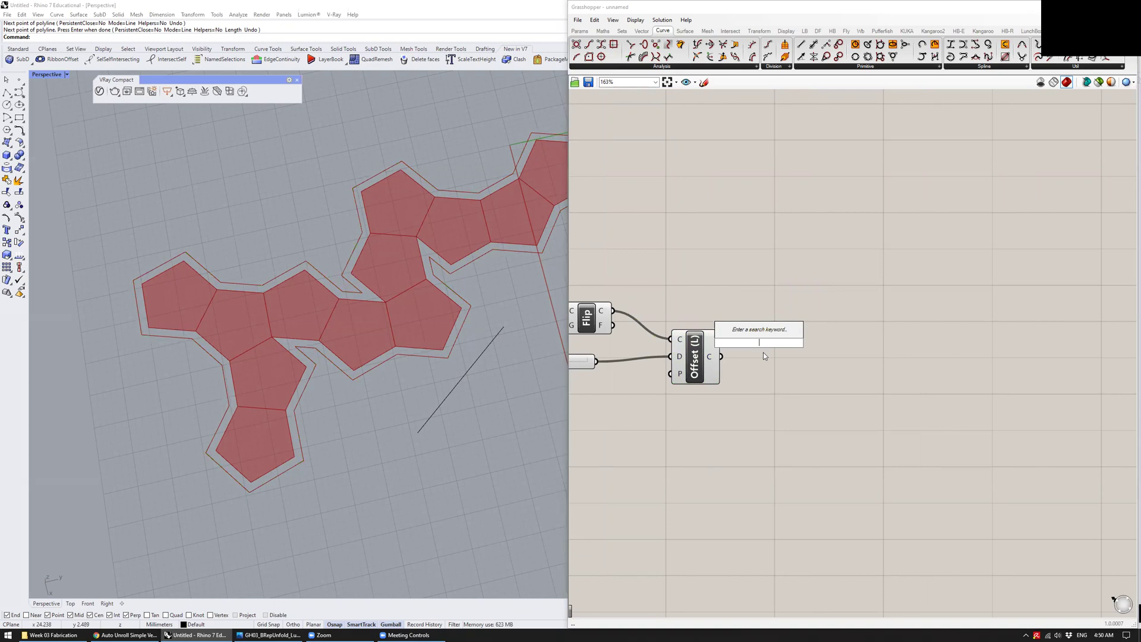
type("expl")
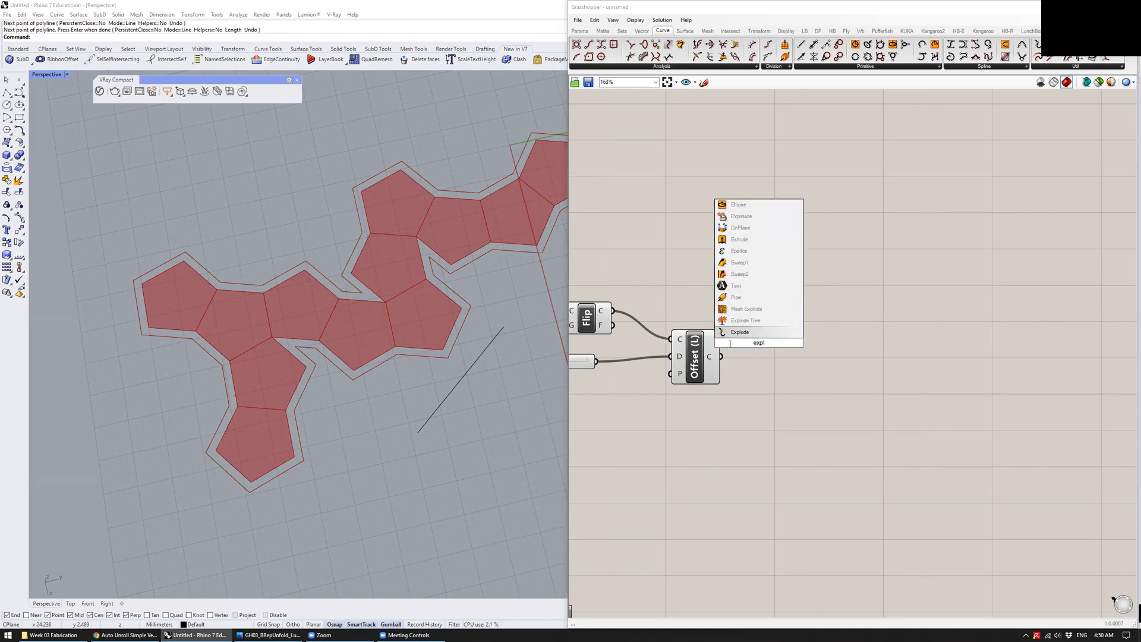
left_click(756, 332)
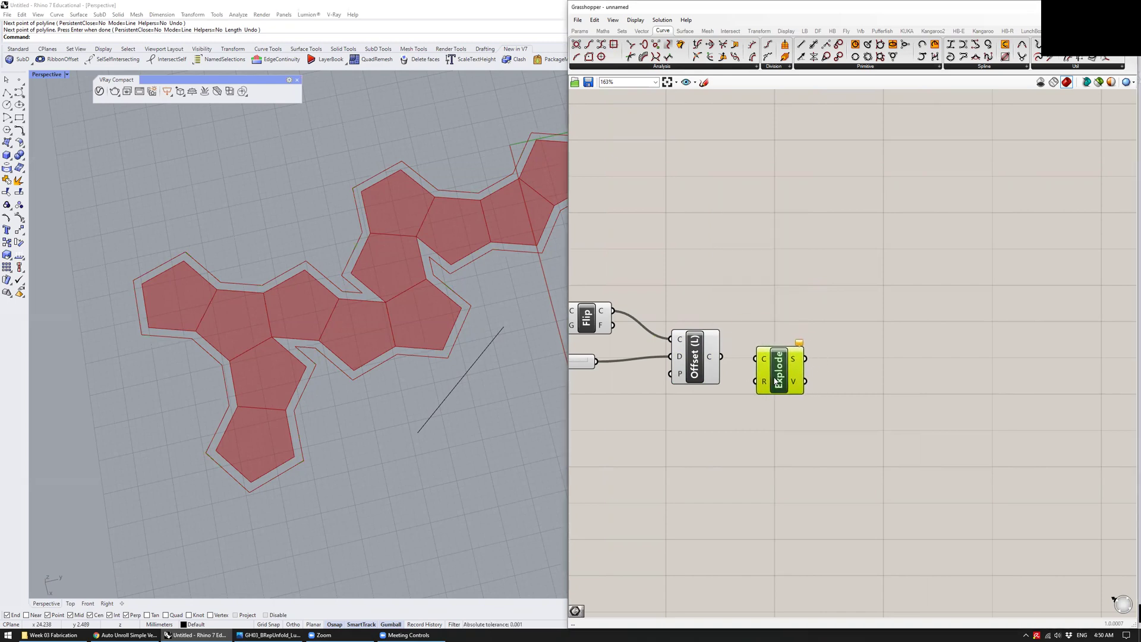
left_click_drag(775, 380, 787, 385)
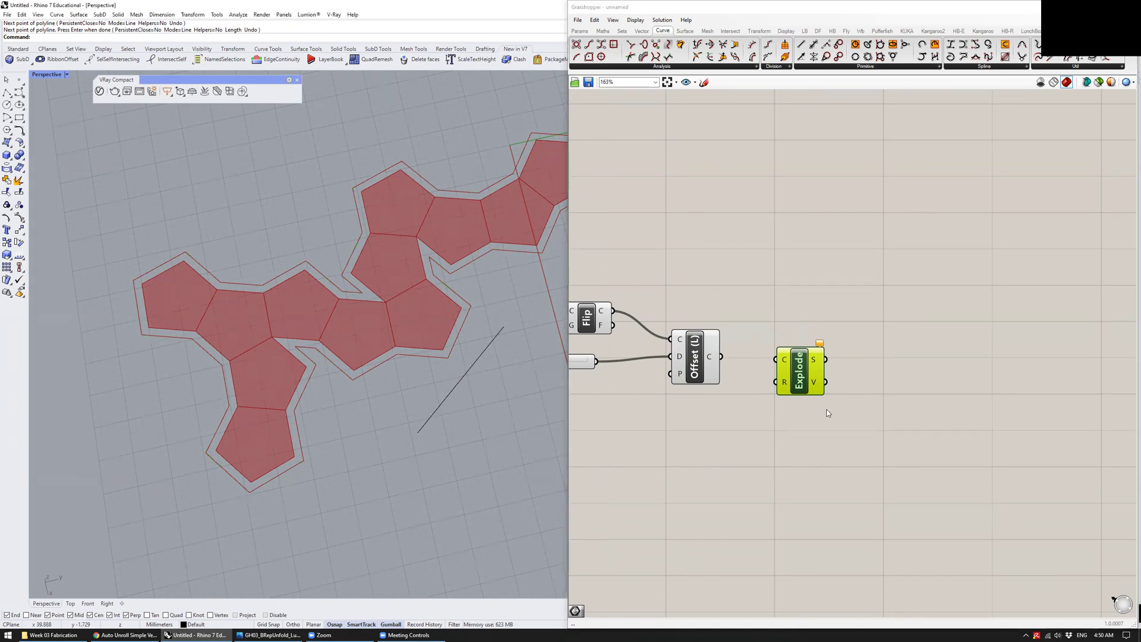
Connect the offset curve to Explode's C input and a Boolean Toggle set to True to its R input
double_click(724, 409)
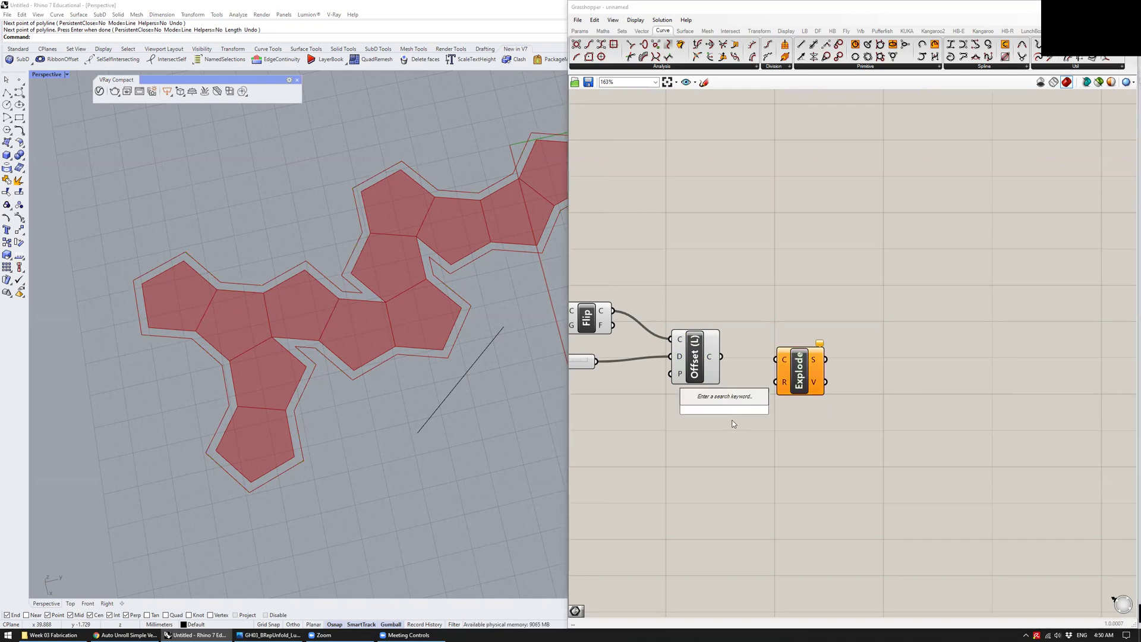
type("bool")
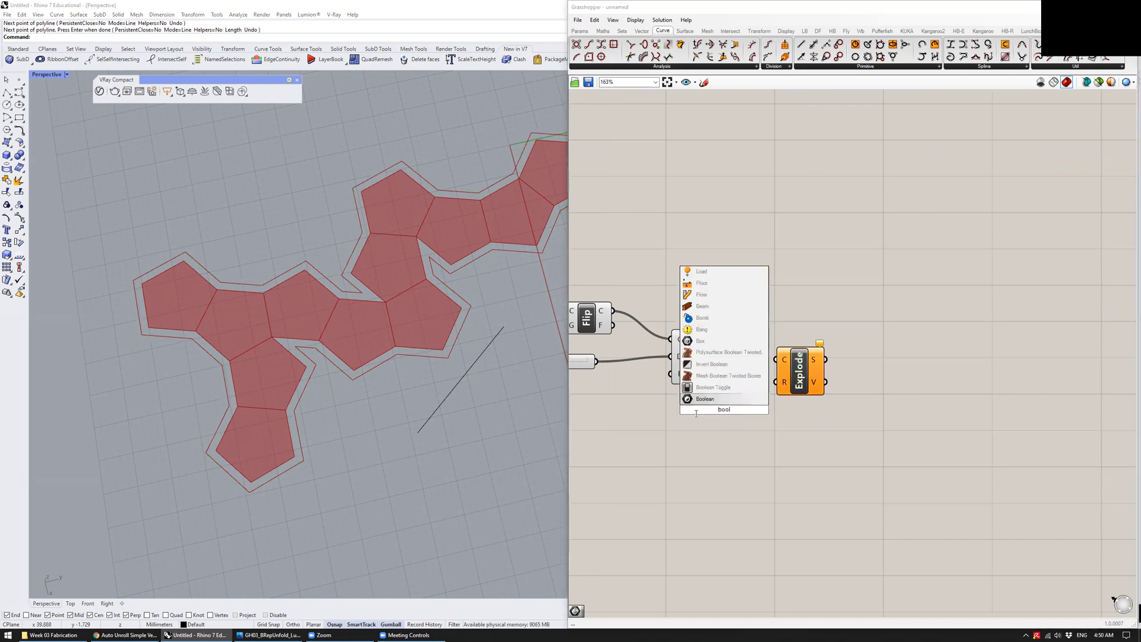
left_click(713, 387)
left_click_drag(764, 409, 776, 383)
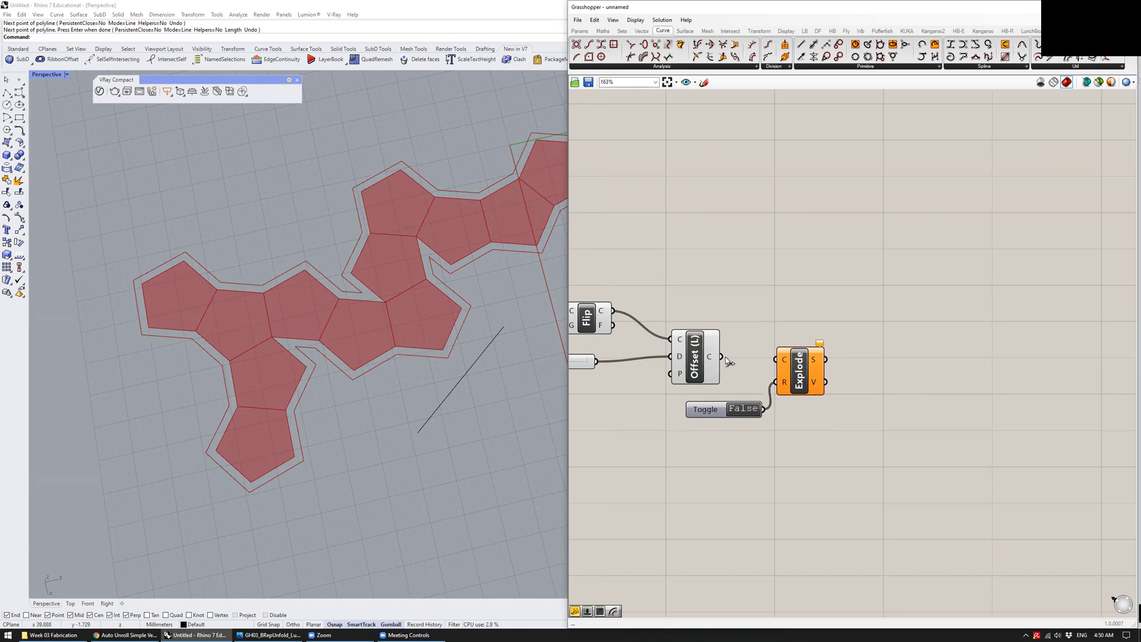
left_click_drag(721, 357, 776, 360)
left_click(743, 409)
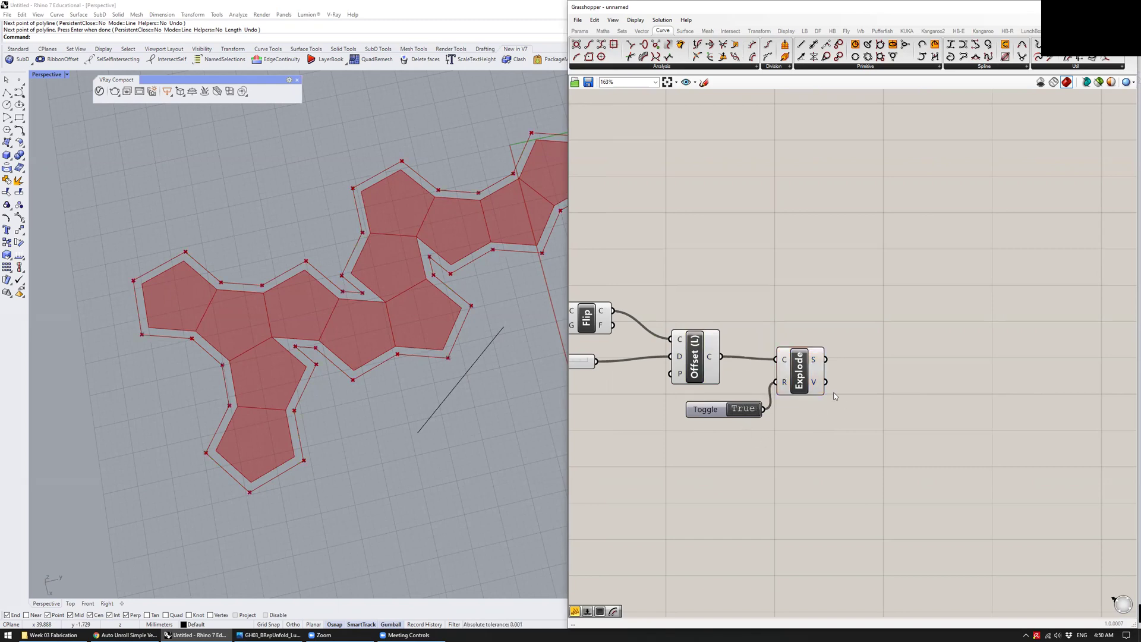
Check Explode's segment list with the toggle at False and back at True, and examine the exploded outline around the net
mouse_move(819, 361)
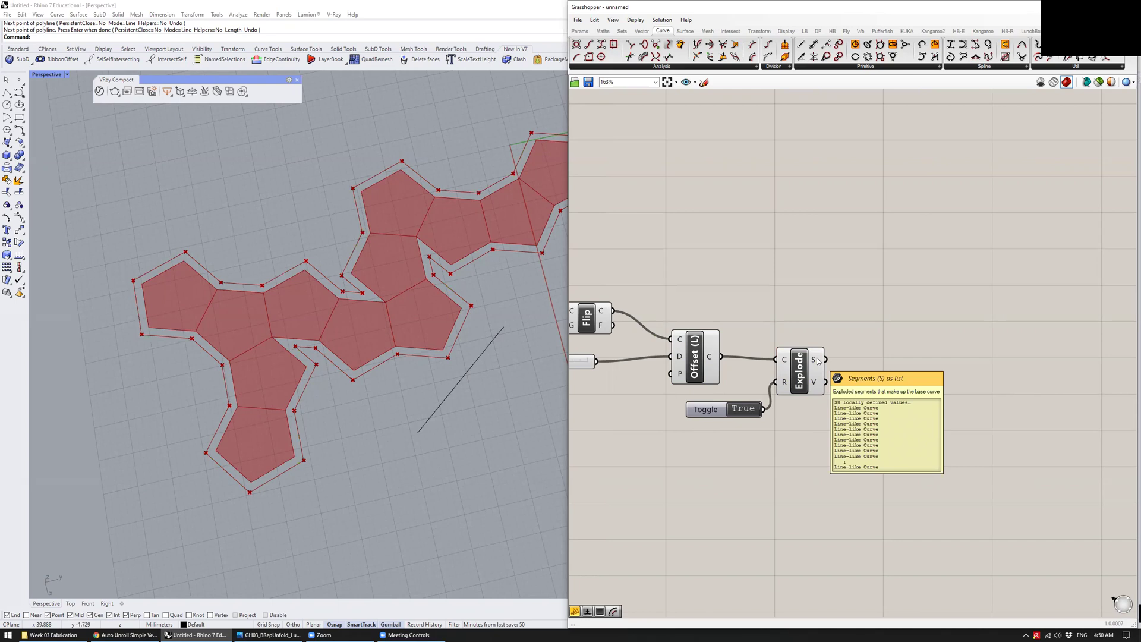
mouse_move(712, 358)
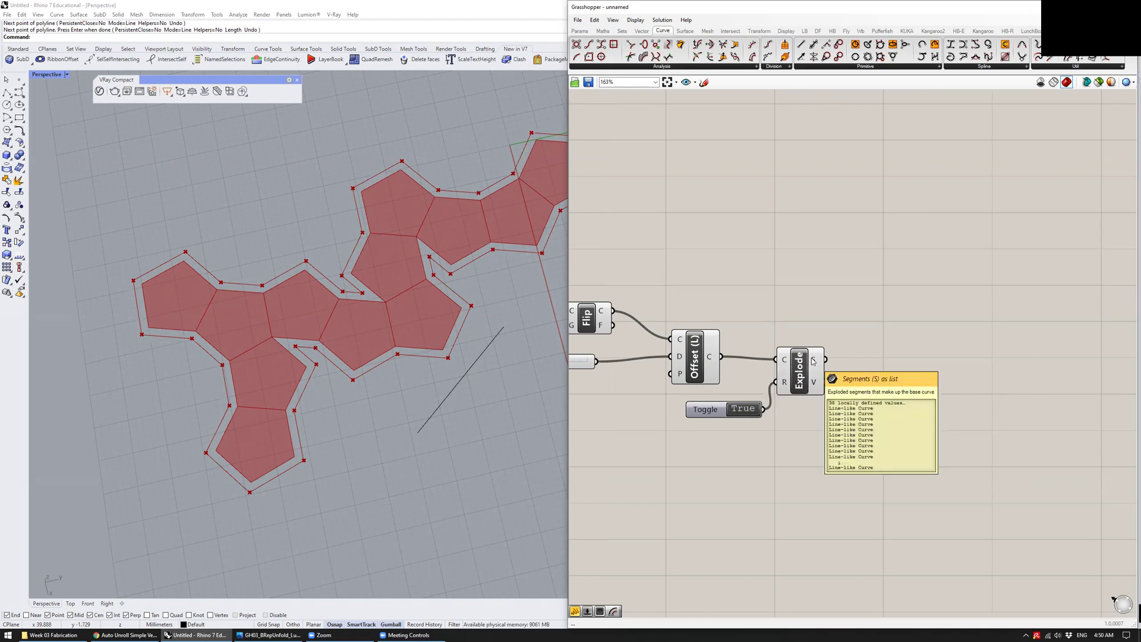
double_click(743, 409)
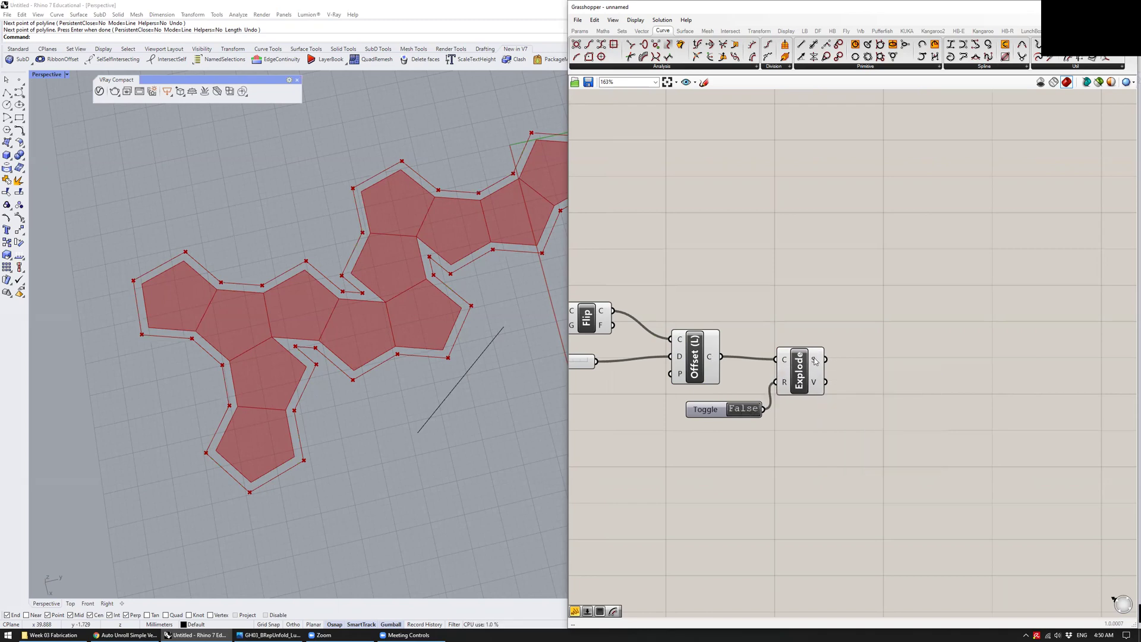
double_click(757, 410)
scroll(523, 292, "down", 3)
scroll(522, 281, "up", 5)
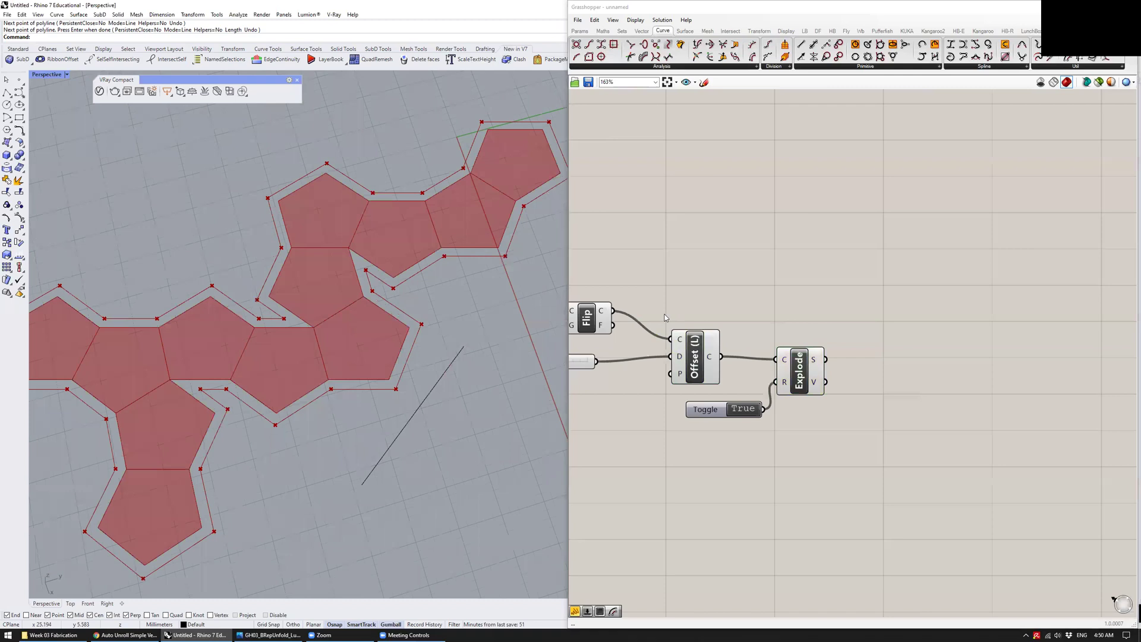
left_click(803, 373)
scroll(419, 248, "down", 3)
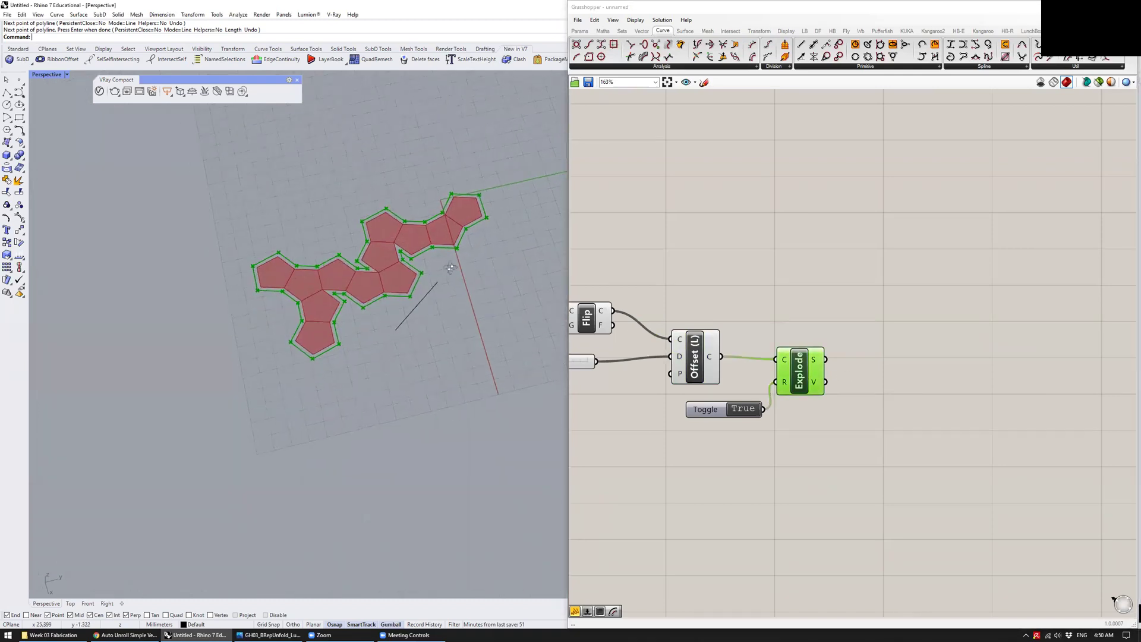
scroll(427, 243, "up", 2)
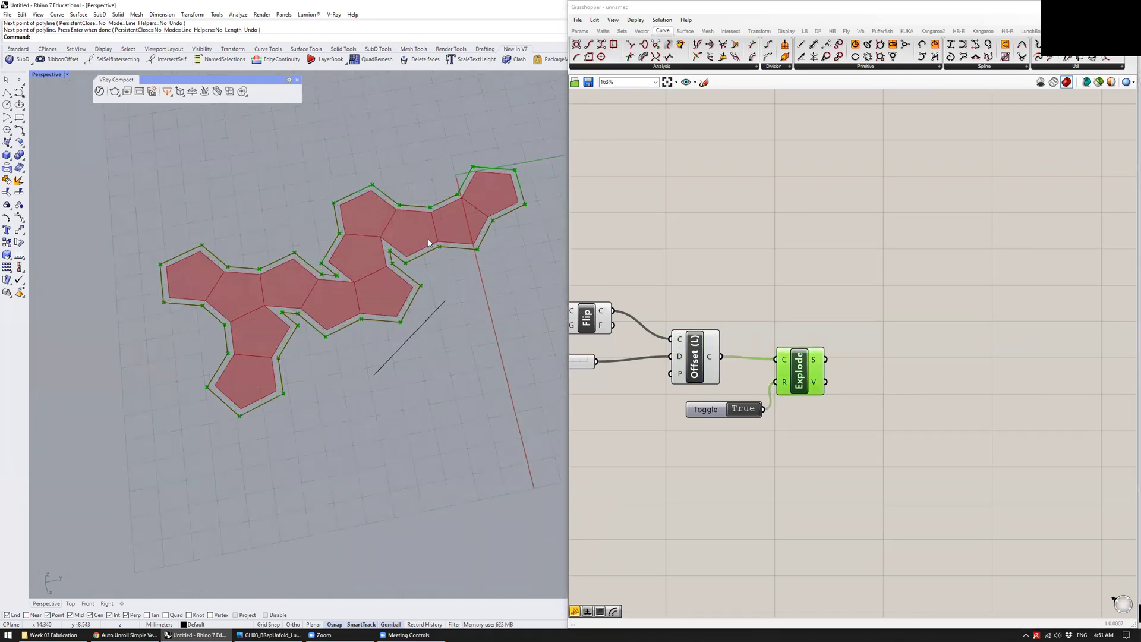
Shift the Boolean Toggle clear of Explode, add a Scale component, and connect the exploded segments to its G input
right_click_drag(752, 257, 675, 250)
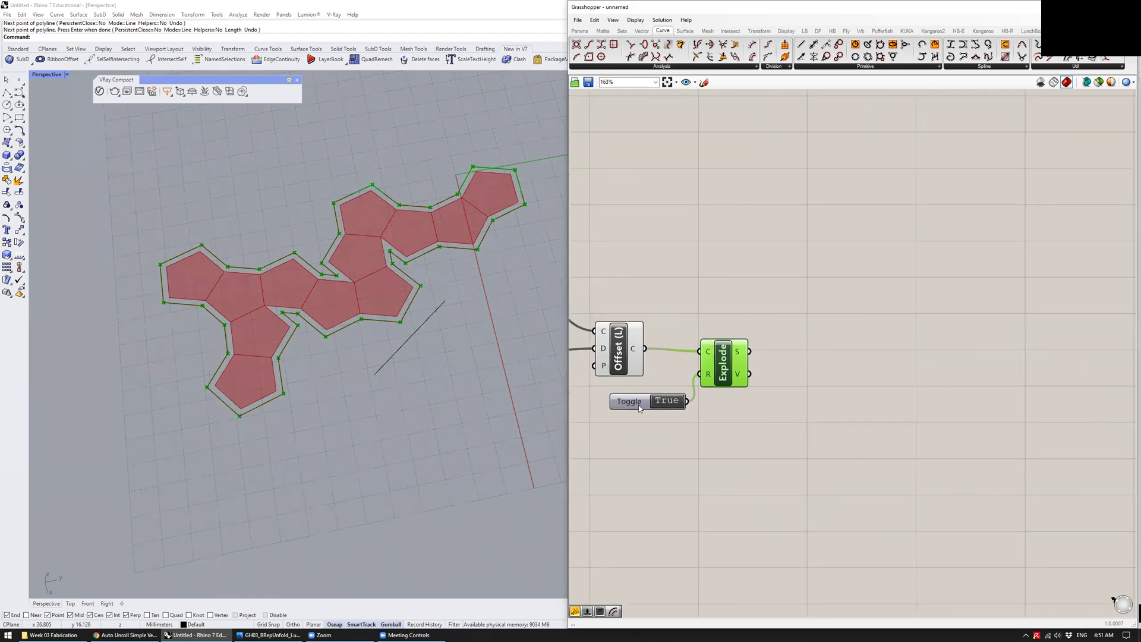
left_click_drag(640, 408, 628, 408)
left_click(716, 310)
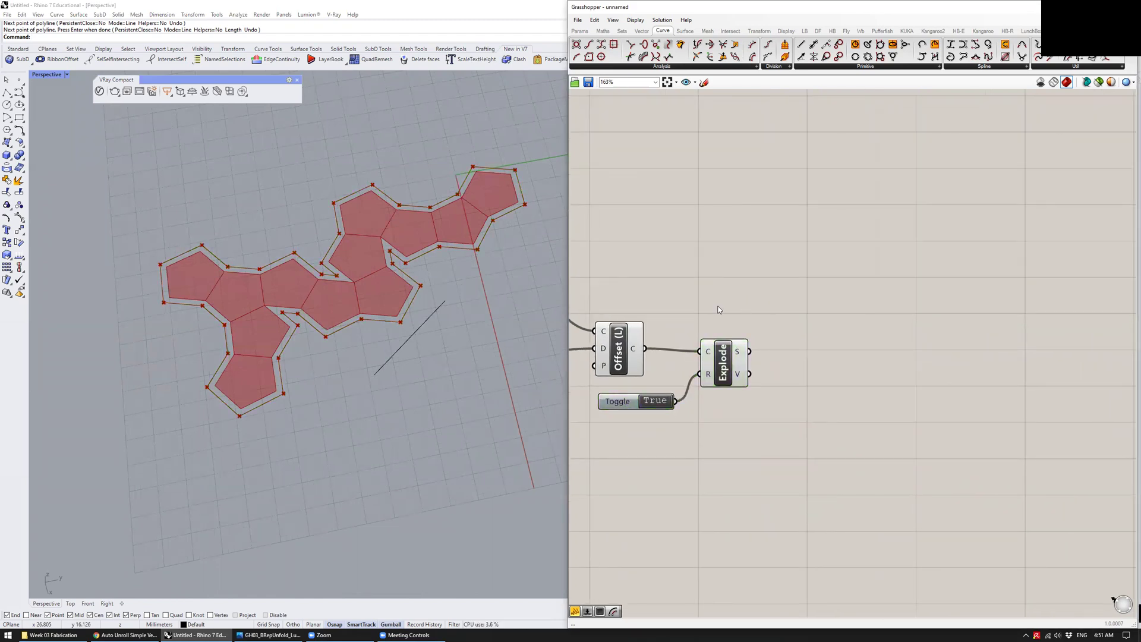
double_click(828, 344)
type("scale")
key("Return")
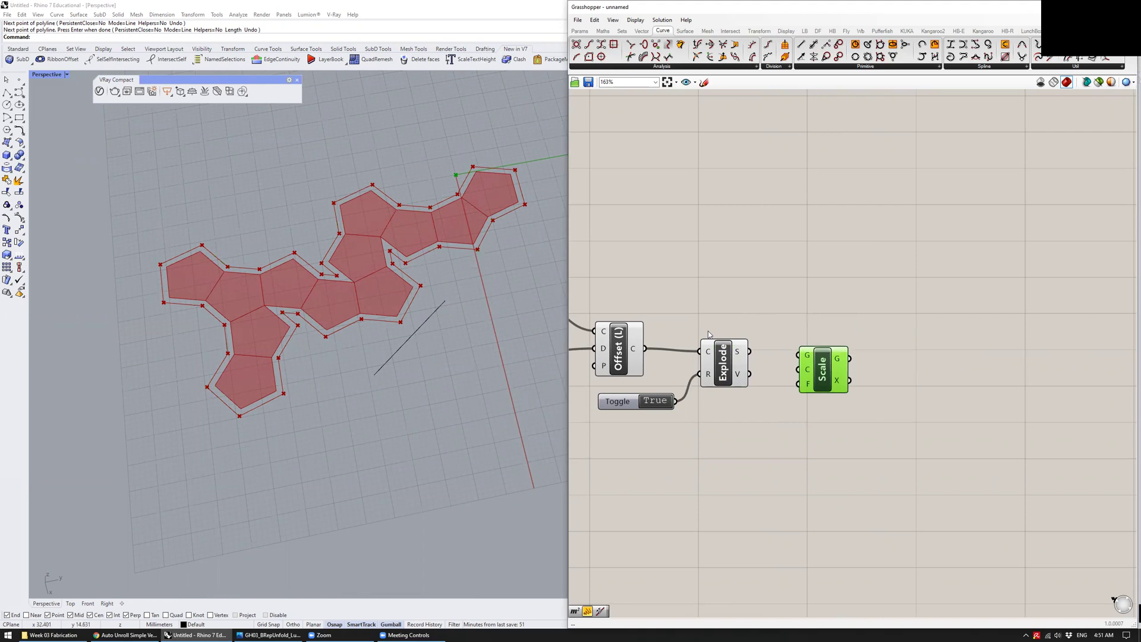
left_click_drag(826, 364, 862, 359)
left_click(779, 361)
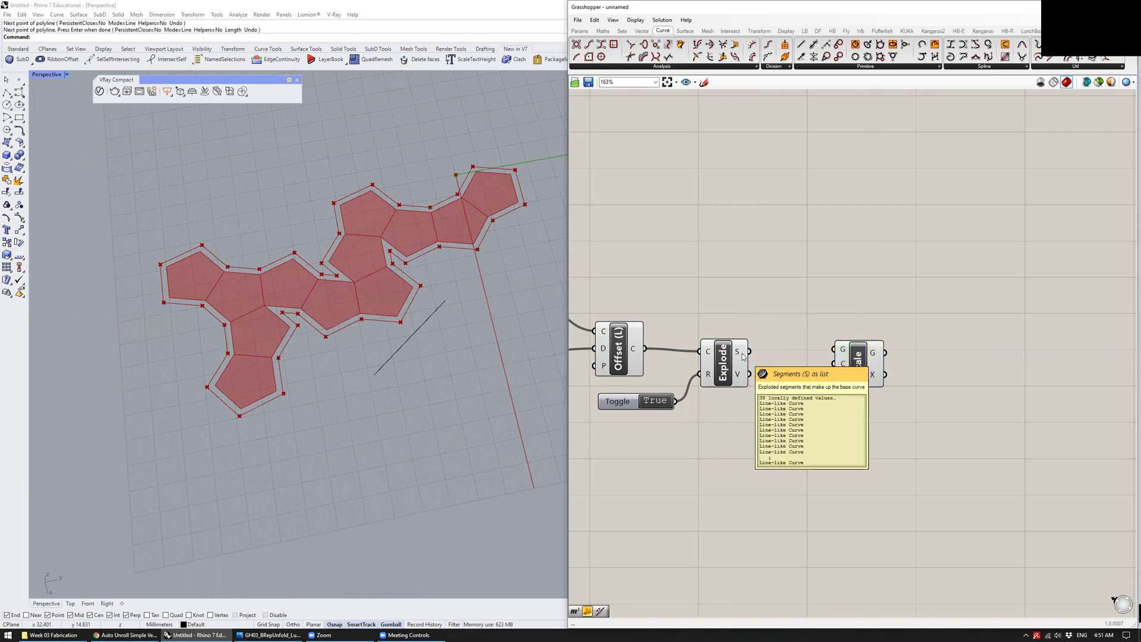
left_click_drag(743, 356, 843, 351)
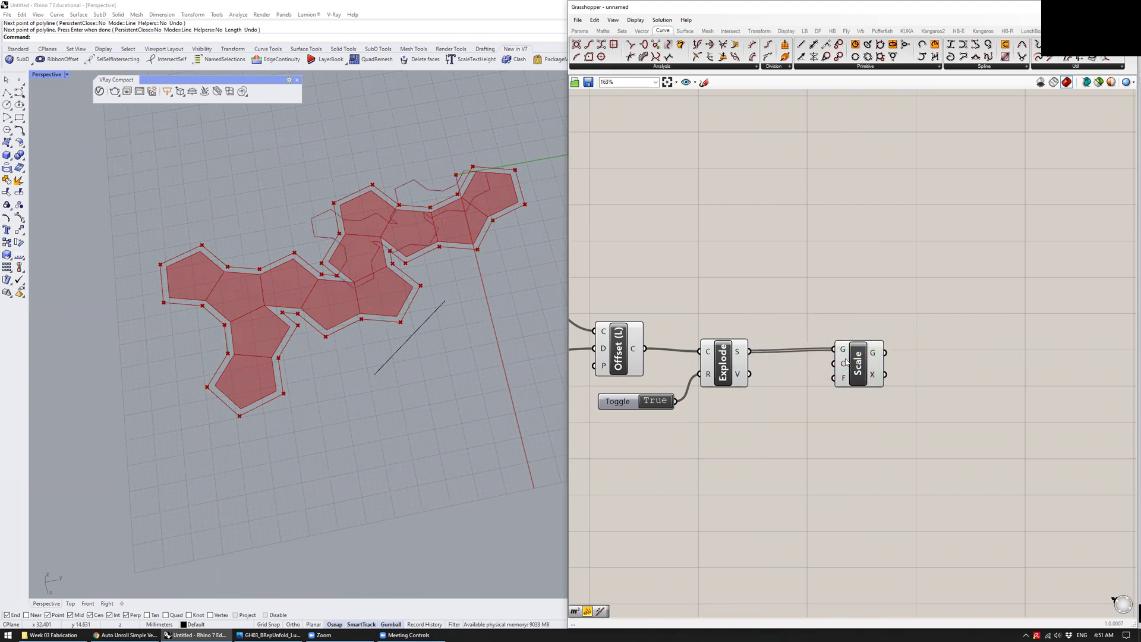
Add a number slider ranging from 0 to 1.00, set it to 0.39, and connect it to Scale's F input
mouse_move(845, 354)
double_click(748, 413)
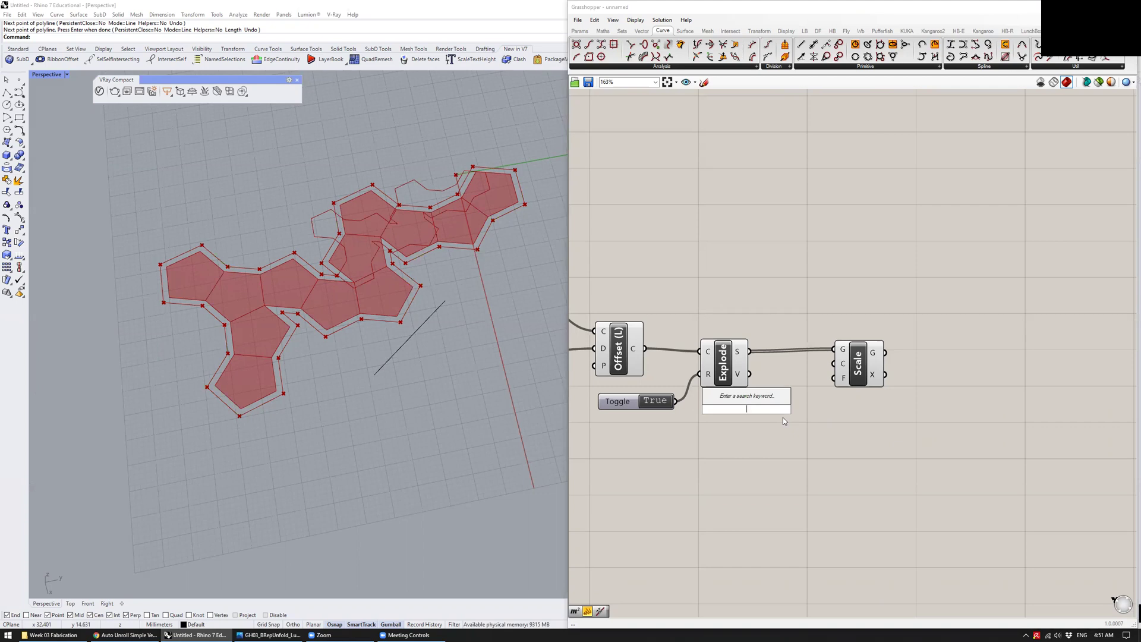
type("0<1.00")
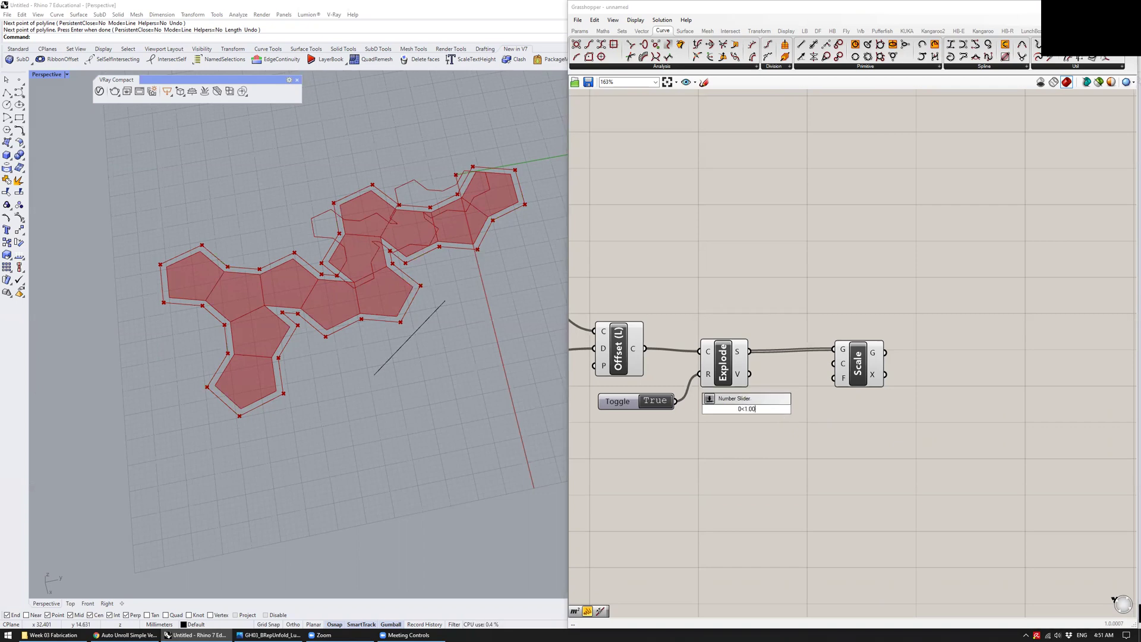
key("Return")
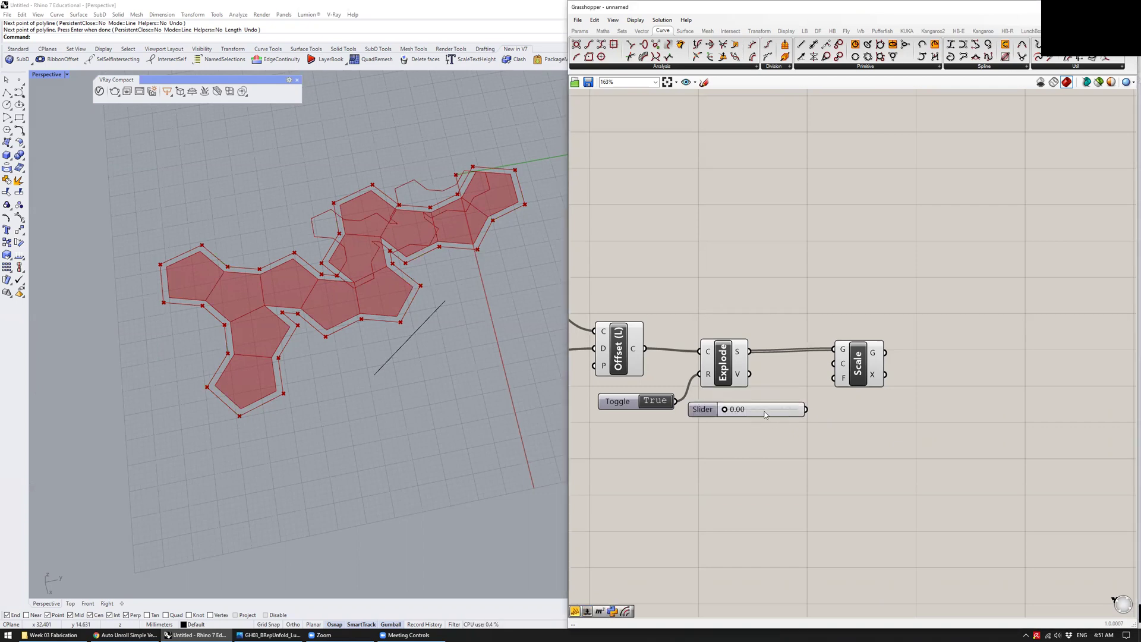
left_click_drag(724, 409, 837, 382)
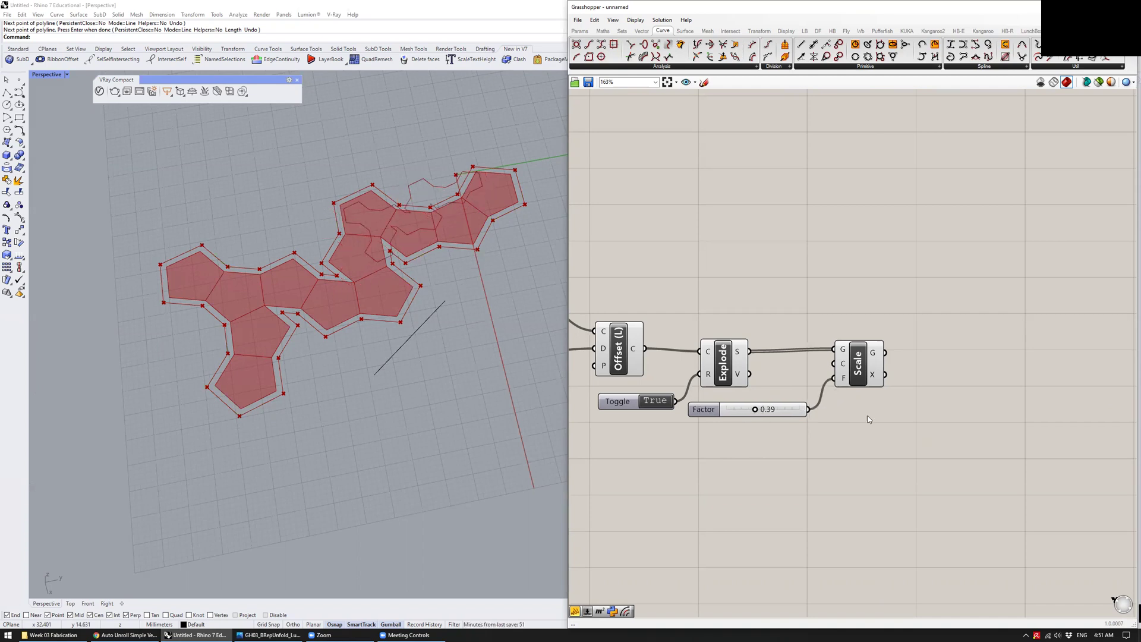
Turn off the viewport preview of the Flip and Offset components
right_click_drag(723, 273, 833, 307)
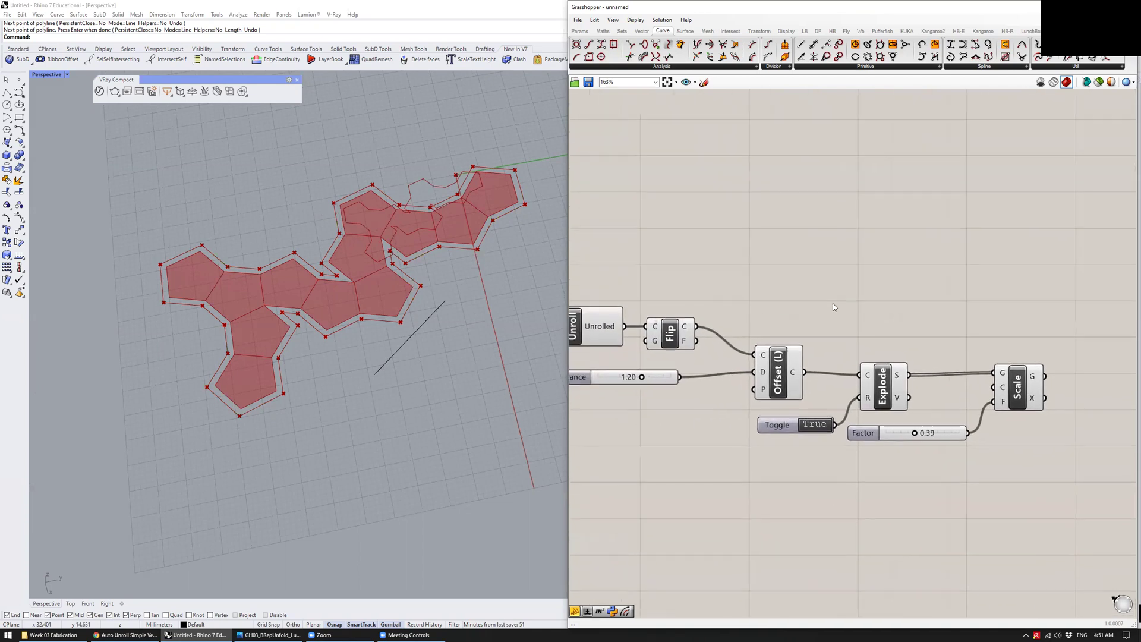
left_click(678, 335)
left_click(786, 369)
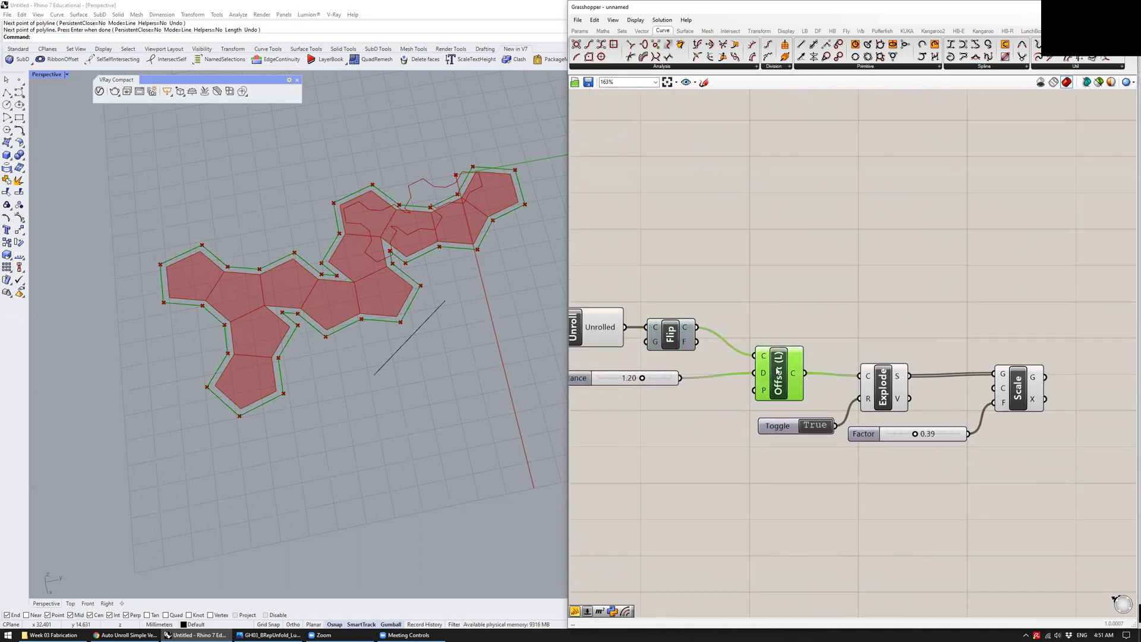
left_click(821, 328)
Compare the exploded segments with Scale's output in the viewport, and set the scale factor to 0.64
left_click(879, 385)
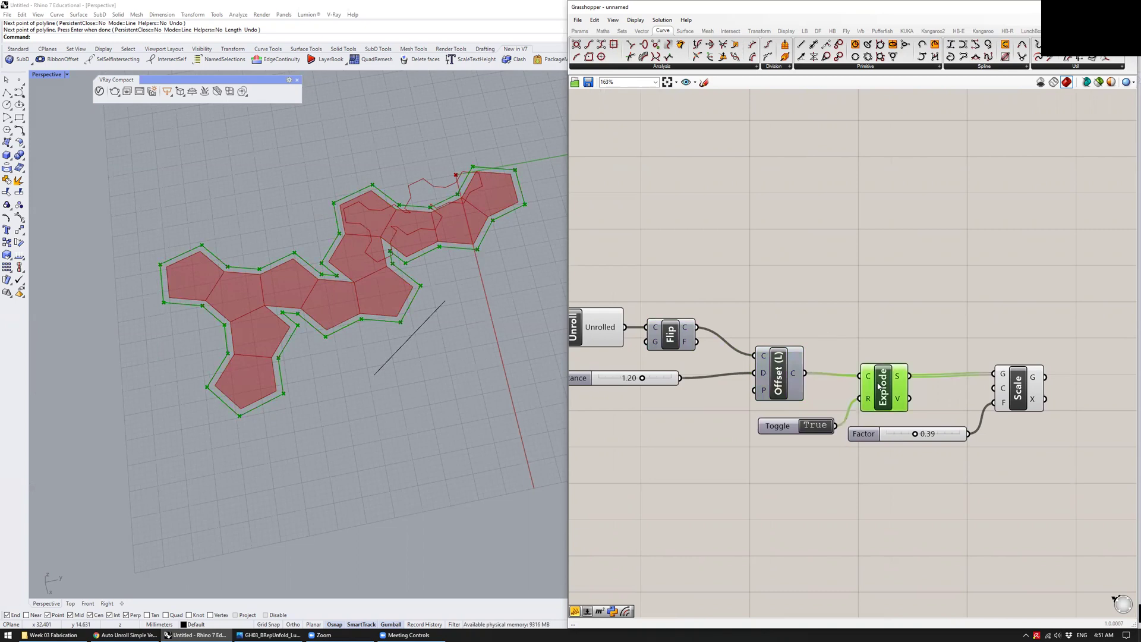
left_click(808, 321)
right_click_drag(811, 323, 678, 286)
left_click(652, 340)
left_click(779, 304)
left_click(911, 365)
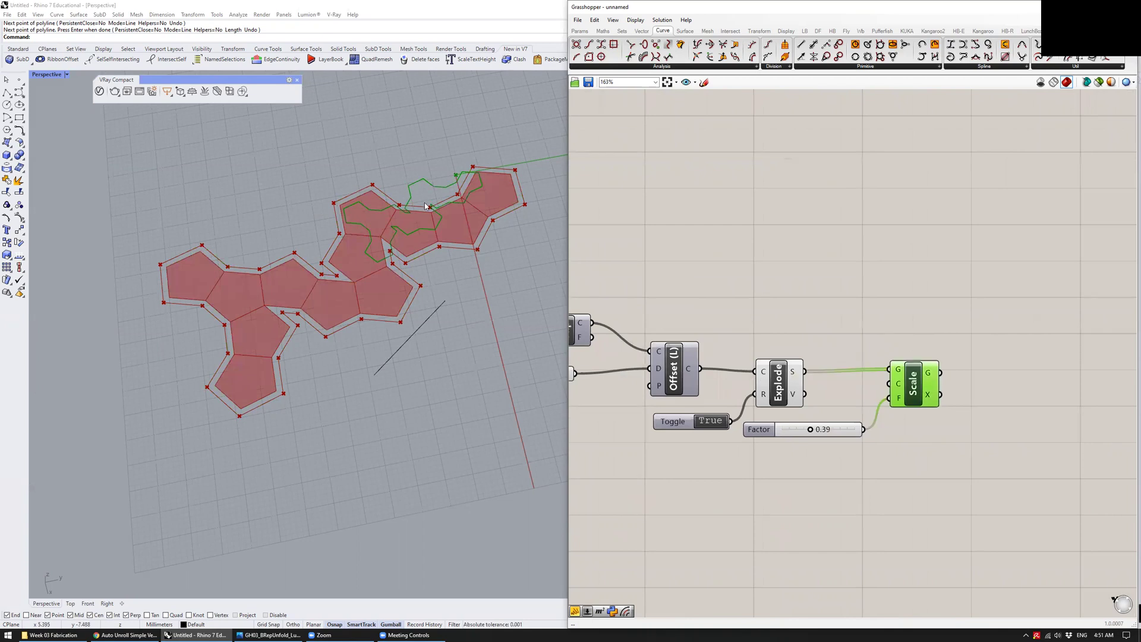
scroll(425, 206, "up", 2)
mouse_move(810, 430)
left_mouse_down()
mouse_move(794, 430)
mouse_move(870, 435)
mouse_move(815, 431)
mouse_move(832, 432)
left_mouse_up()
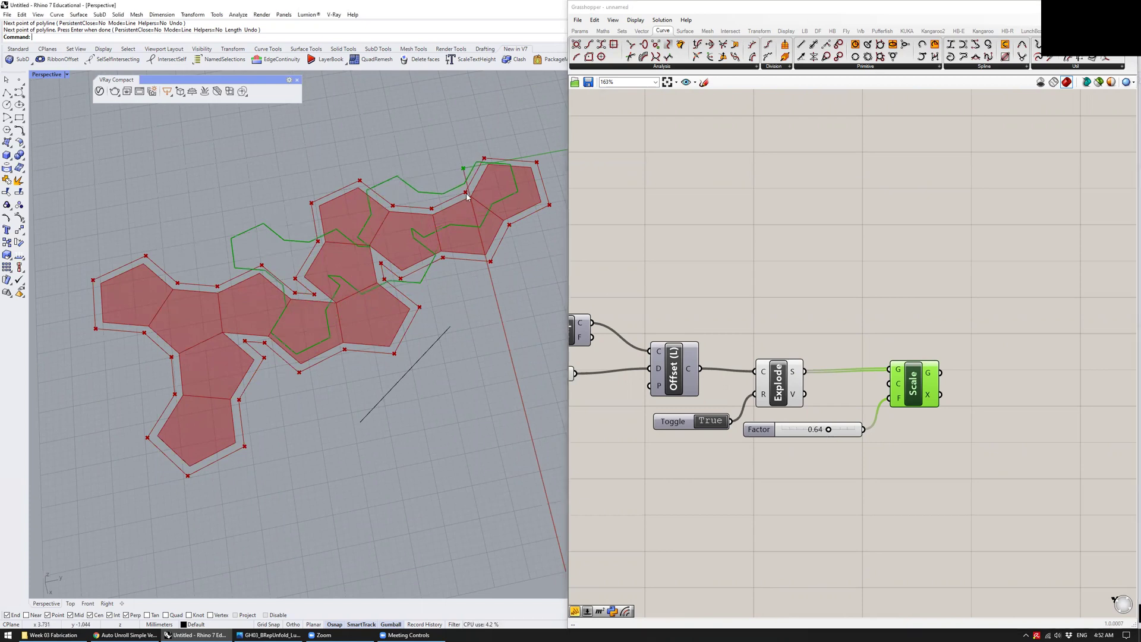
Move Scale farther from Explode and lower its Factor slider to make room between the components
mouse_move(901, 390)
right_click_drag(872, 327, 841, 316)
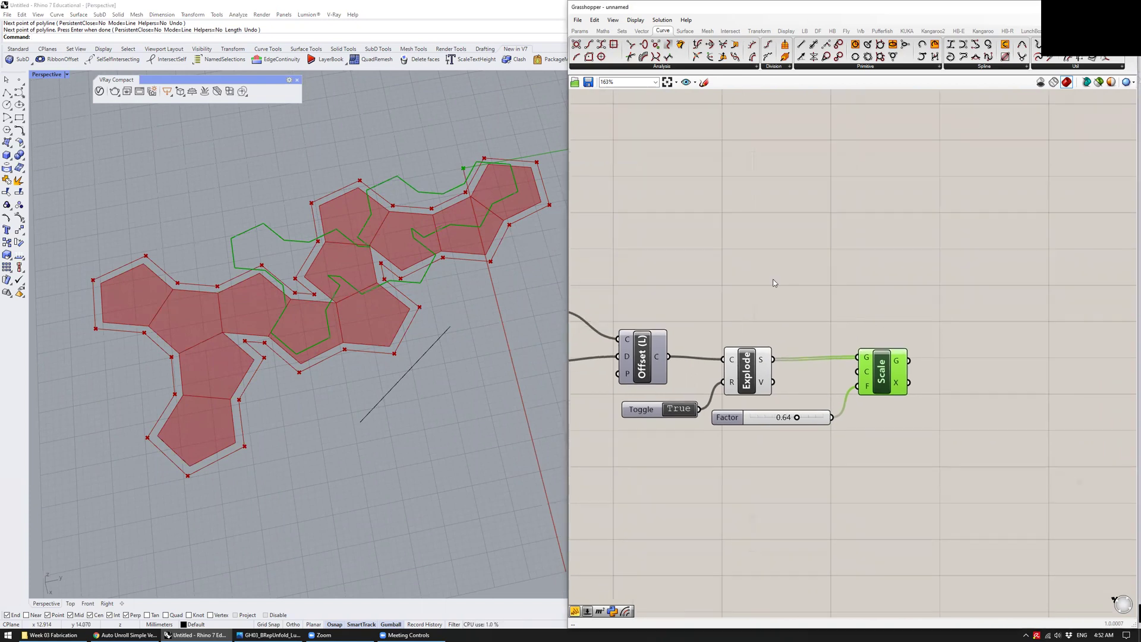
left_click_drag(885, 388, 936, 393)
left_click_drag(728, 417, 755, 443)
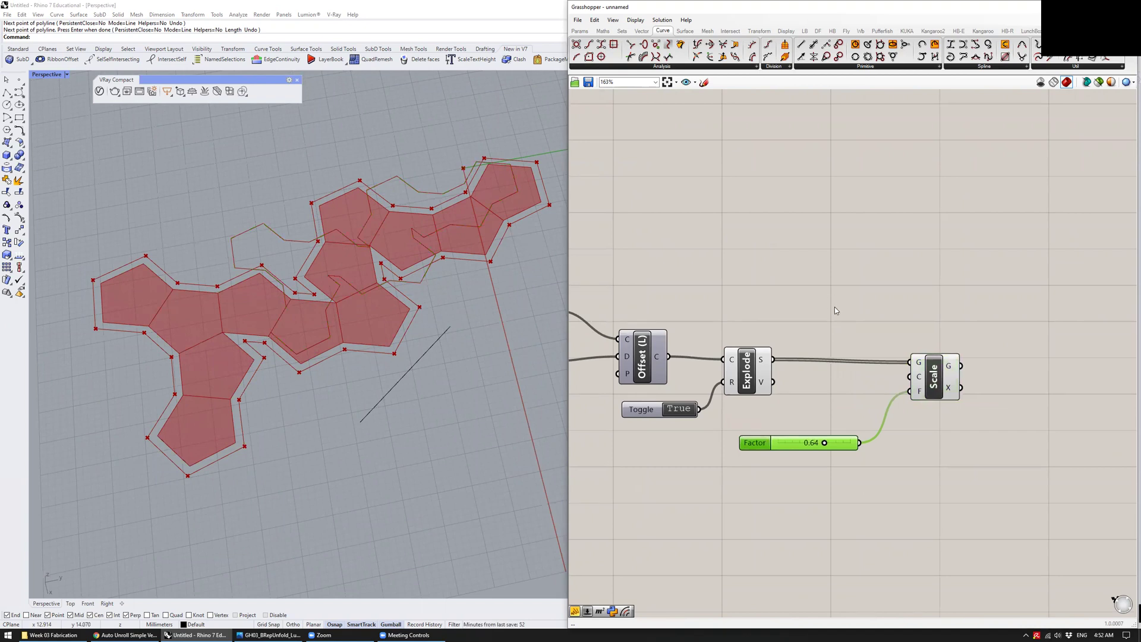
Read Explode's segment list in a temporary enlarged panel connected to its S output, and delete the panel
double_click(857, 209)
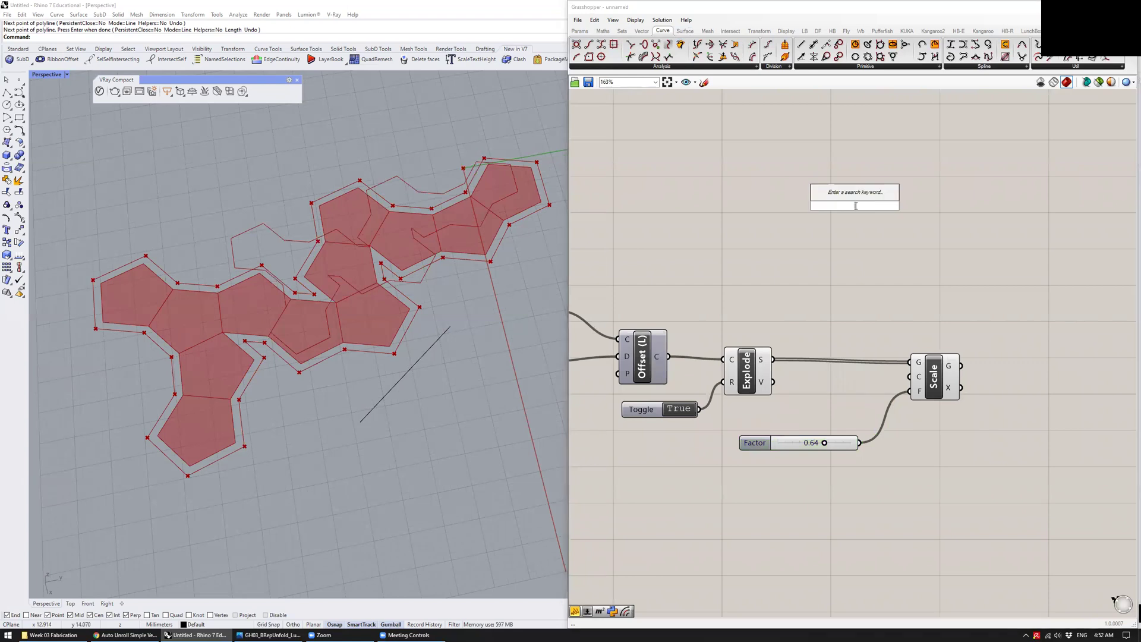
type("//")
key("Return")
left_click_drag(881, 211, 903, 270)
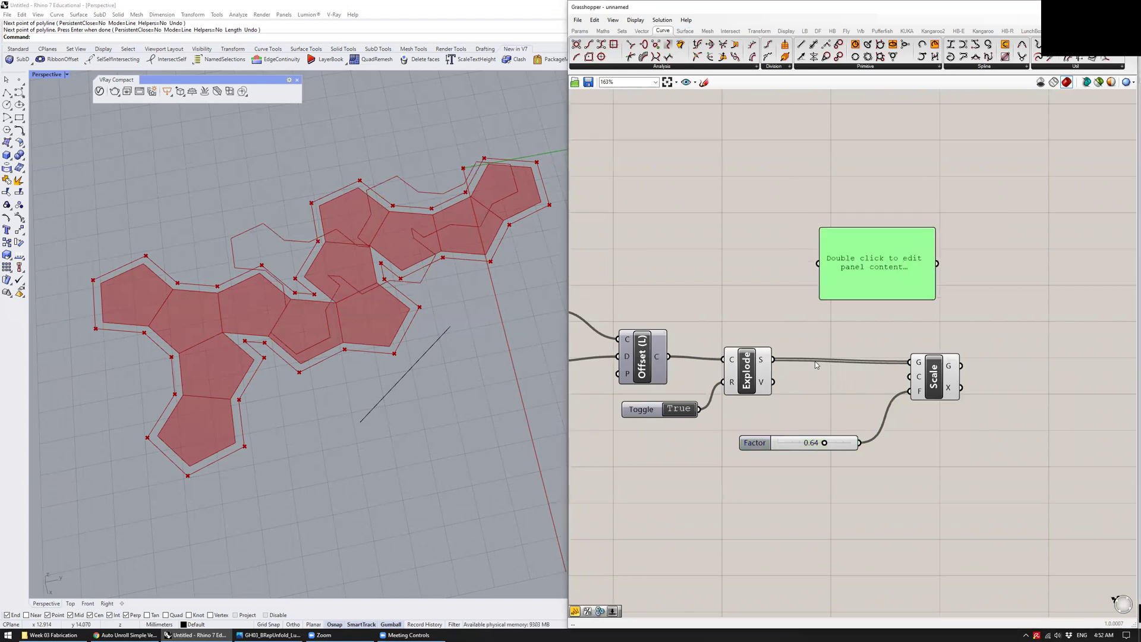
left_click_drag(773, 360, 818, 263)
left_click_drag(937, 270, 966, 270)
left_click_drag(902, 299, 939, 581)
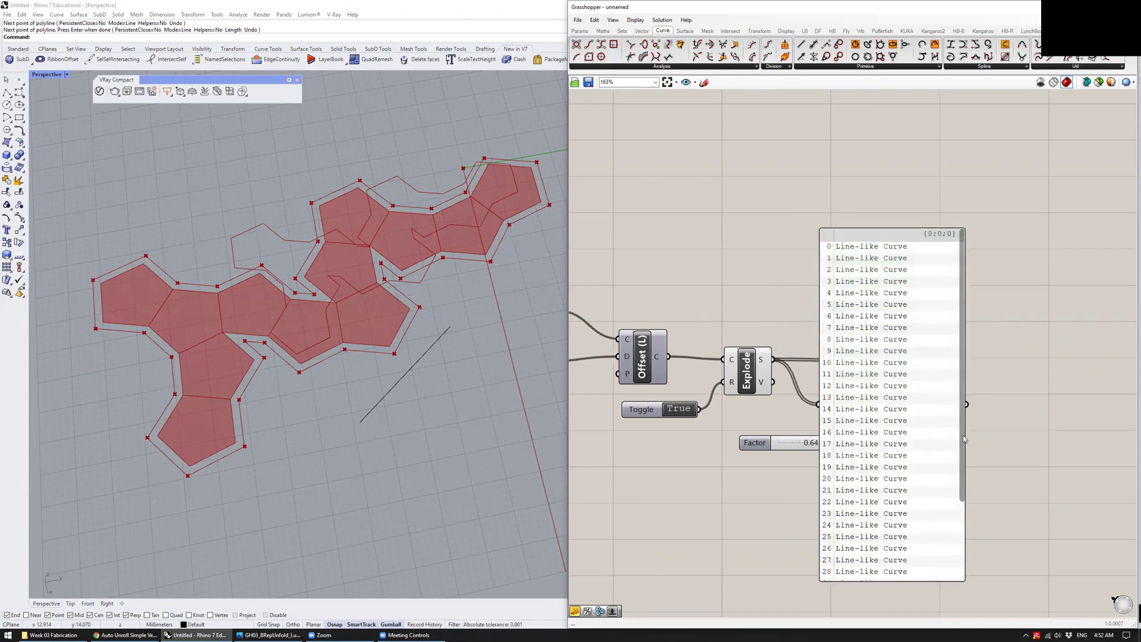
left_click(937, 341)
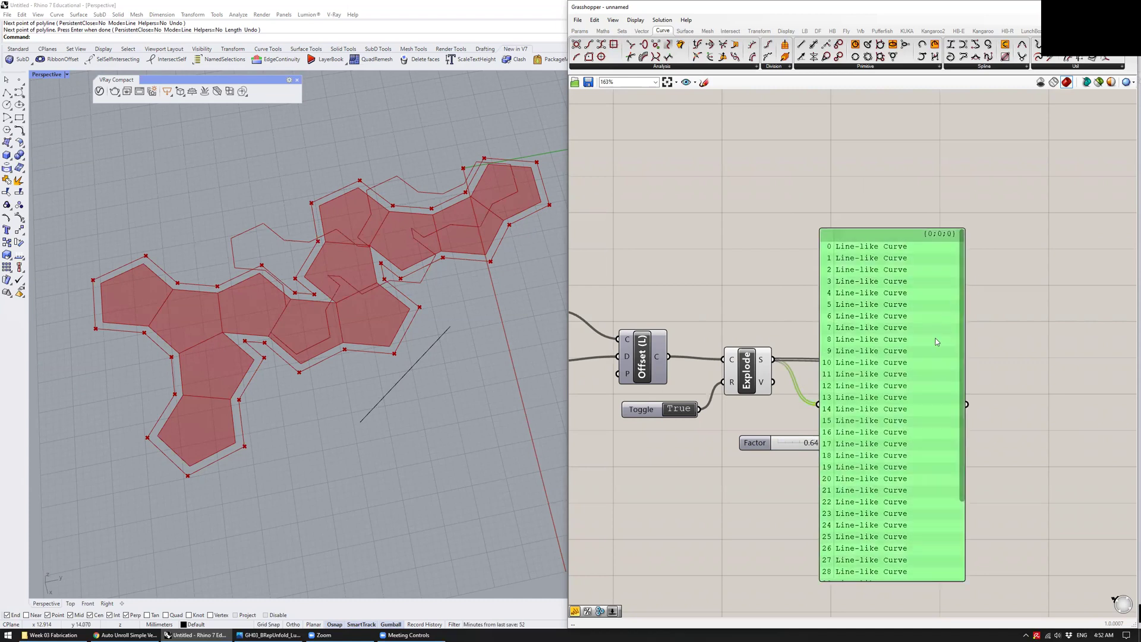
key("Delete")
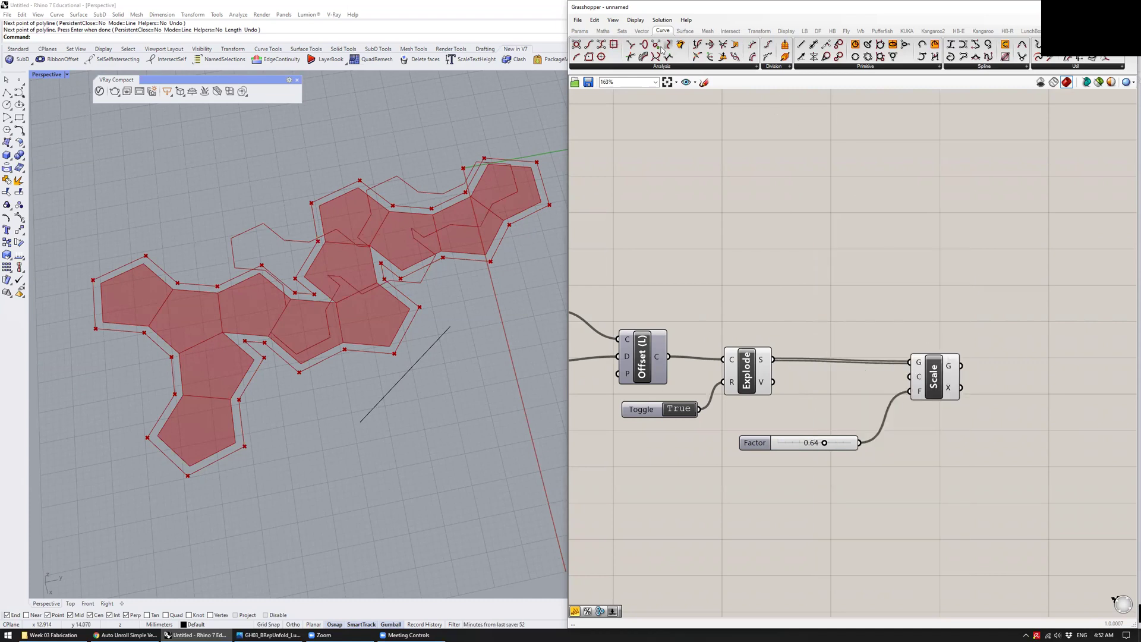
Add a Point On Curve component above the wire between Explode and Scale, and connect Explode's segments to its input
left_click(646, 67)
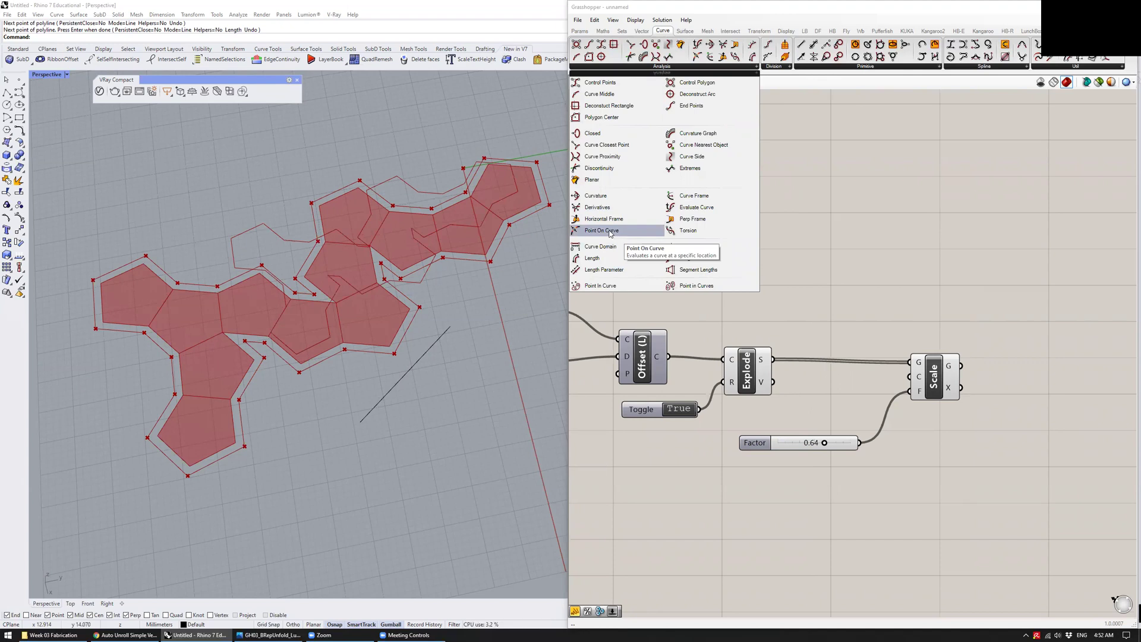
left_click_drag(609, 232, 818, 330)
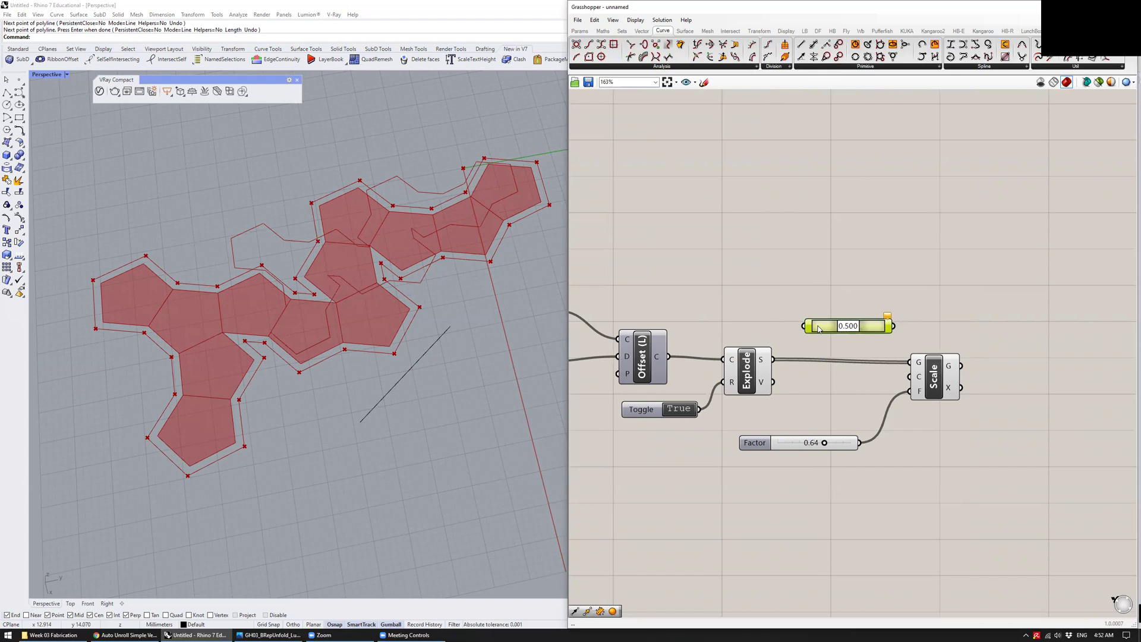
left_click_drag(774, 359, 804, 327)
Check the points on the offset segments with Explode's preview hidden and shown again
left_click(744, 376)
left_click(615, 281)
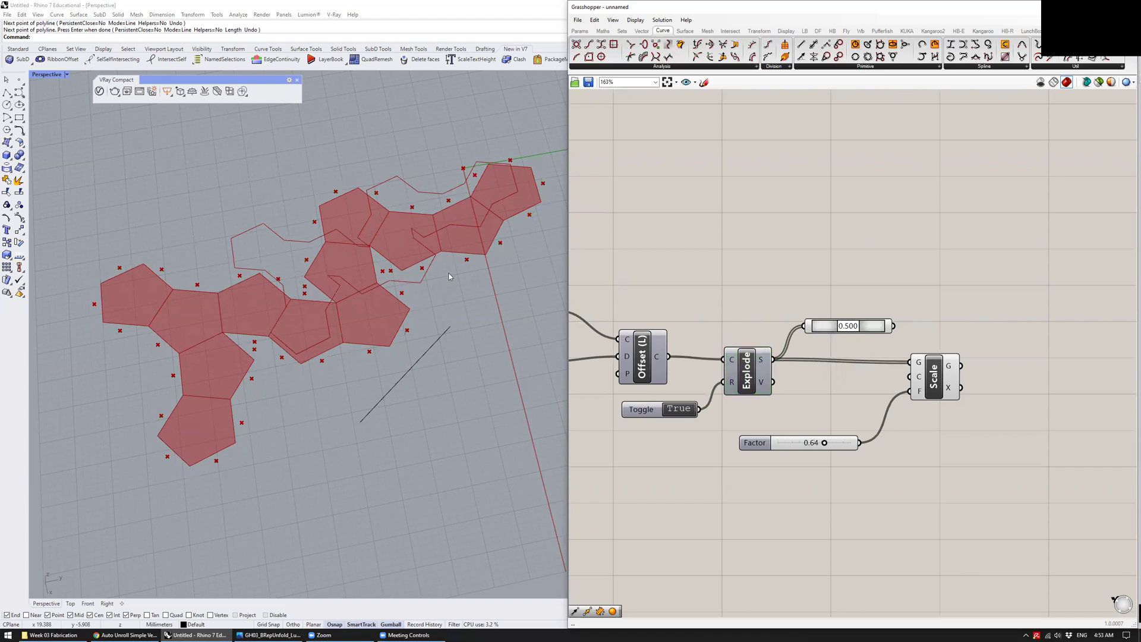
left_click(751, 368)
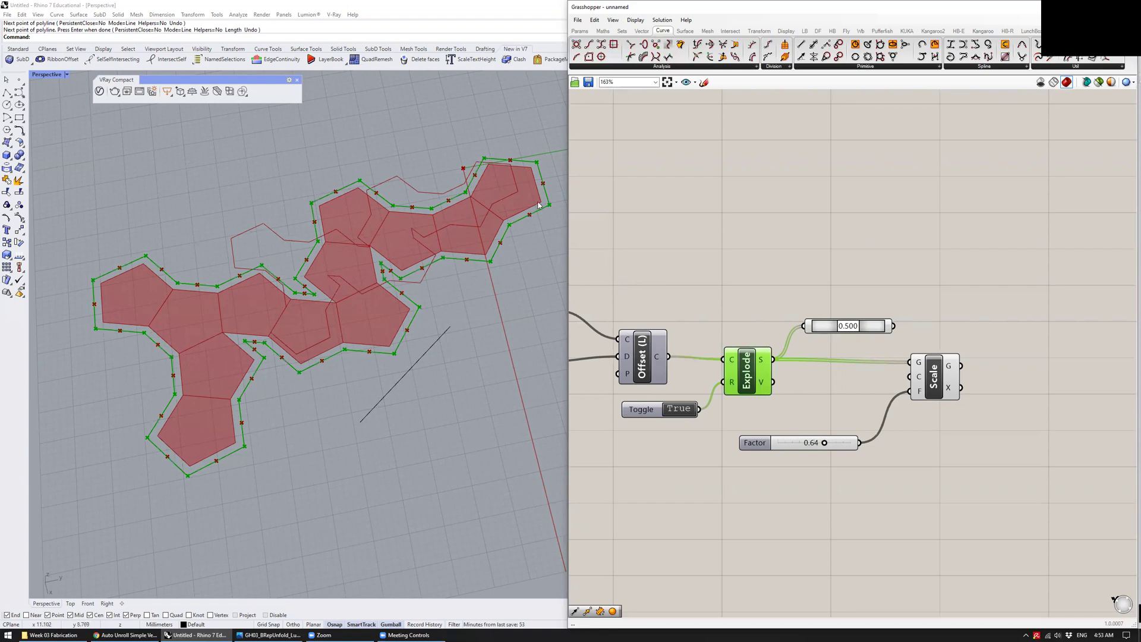
mouse_move(848, 326)
left_mouse_down()
mouse_move(831, 327)
mouse_move(854, 331)
left_mouse_up()
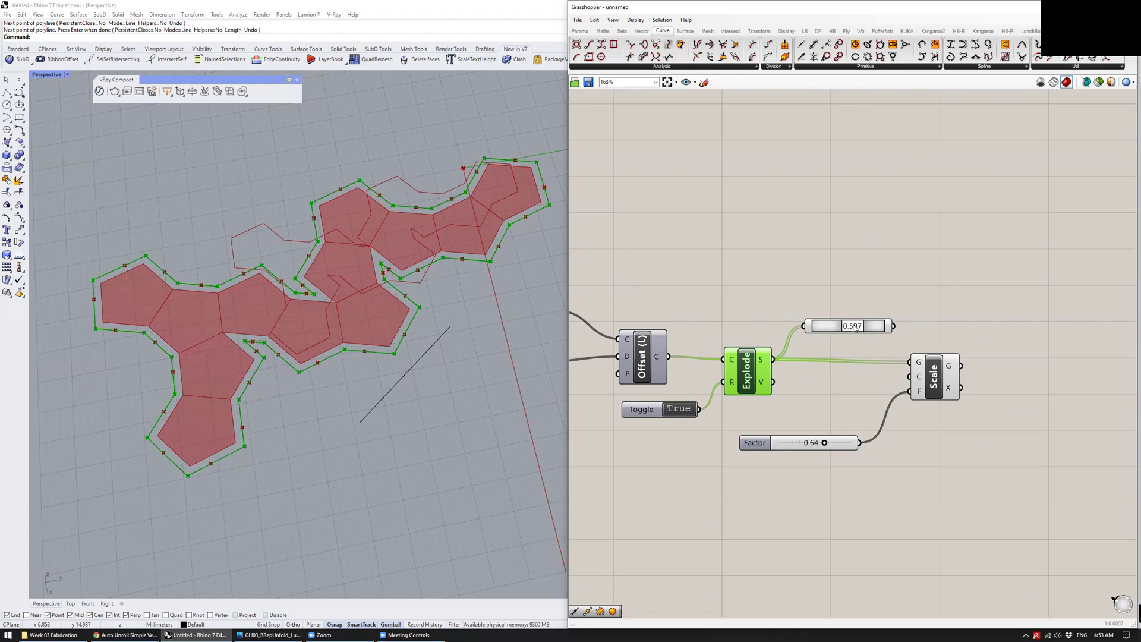
double_click(840, 326)
type("0.5")
key("Return")
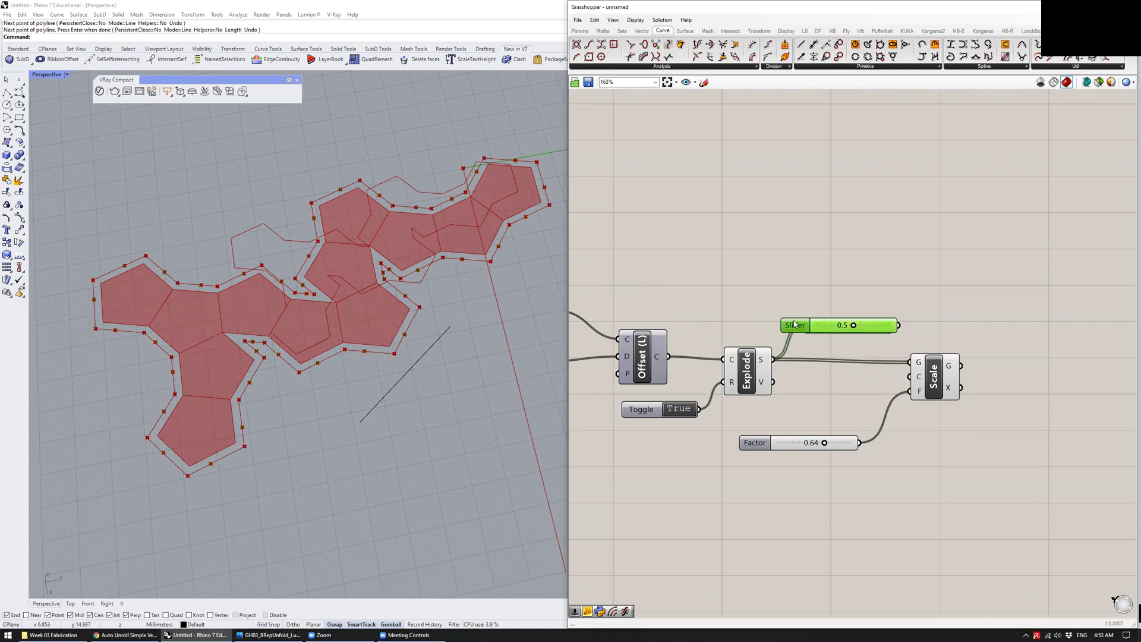
key("Delete")
double_click(832, 329)
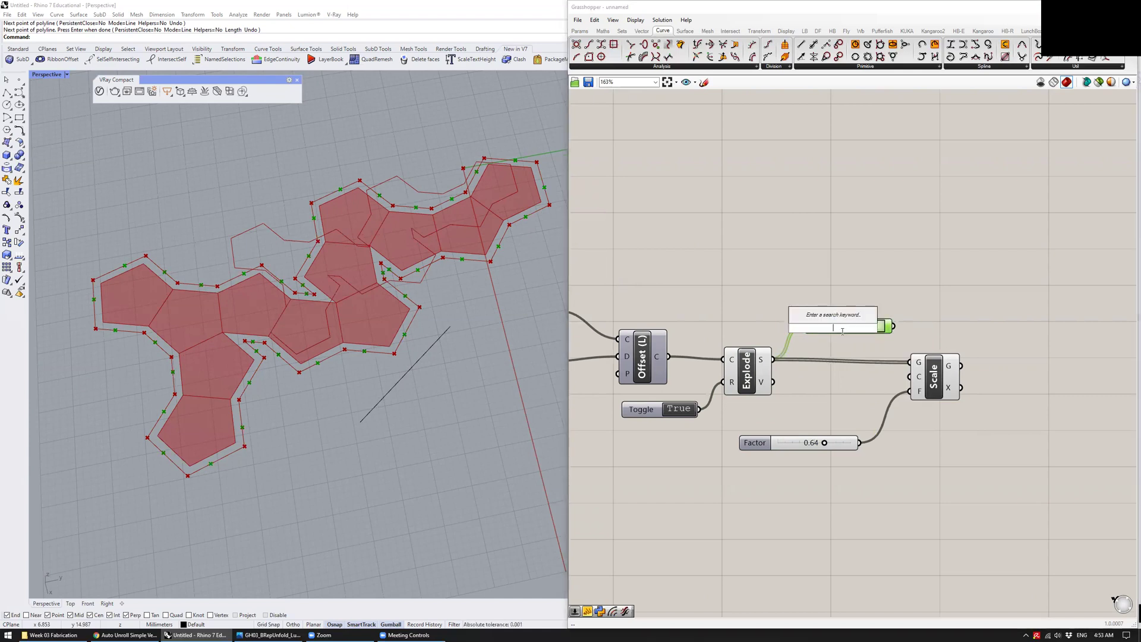
key("Escape")
Set the Point On Curve component to the 1/2 (mid) preset so it evaluates at 0.500
scroll(844, 330, "up", 3)
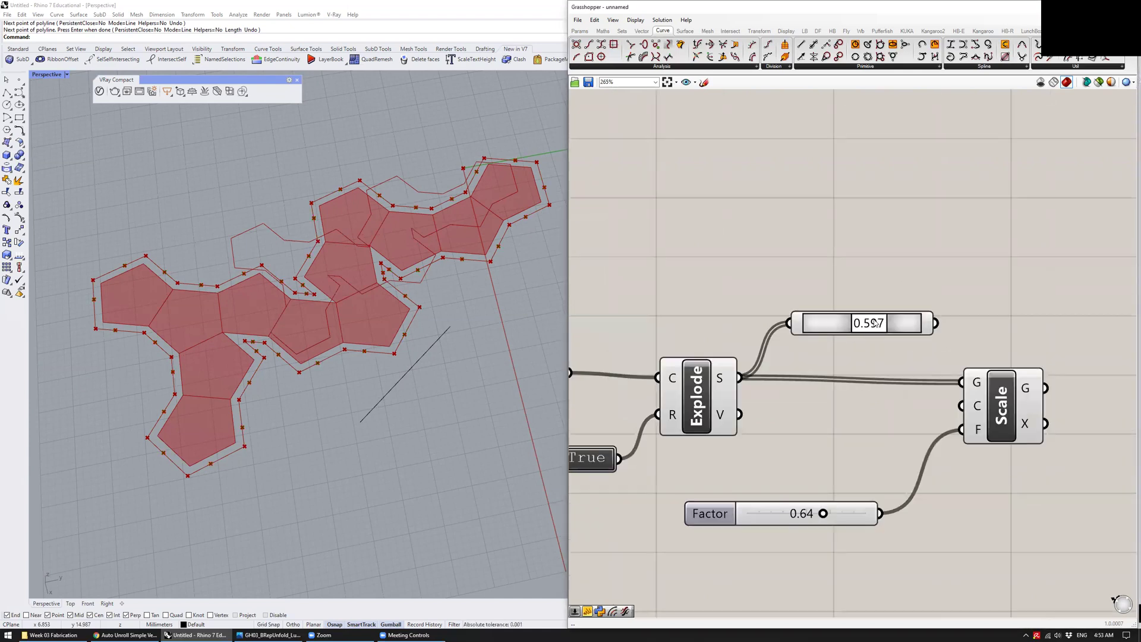
right_click(868, 331)
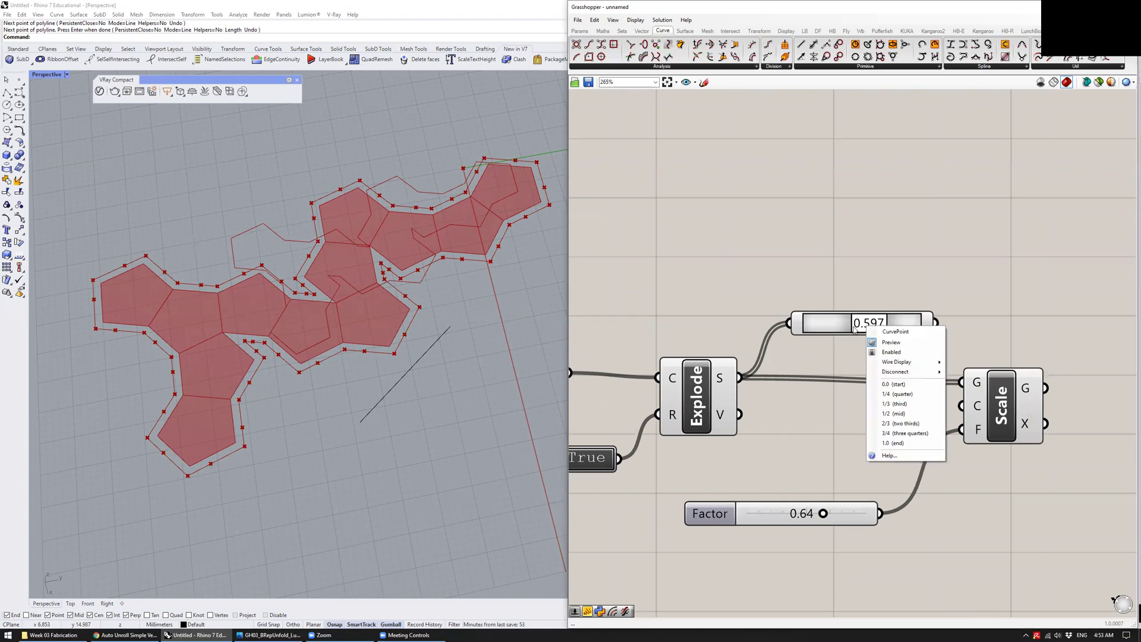
left_click(913, 418)
scroll(821, 321, "down", 2)
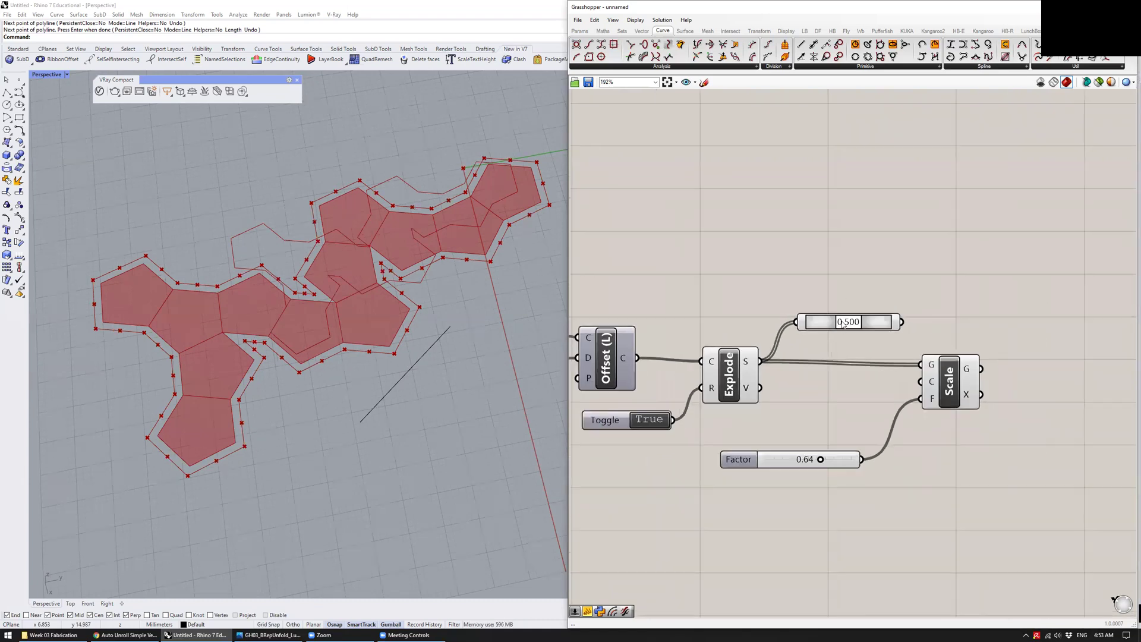
right_click(841, 322)
left_click(852, 302)
double_click(832, 323)
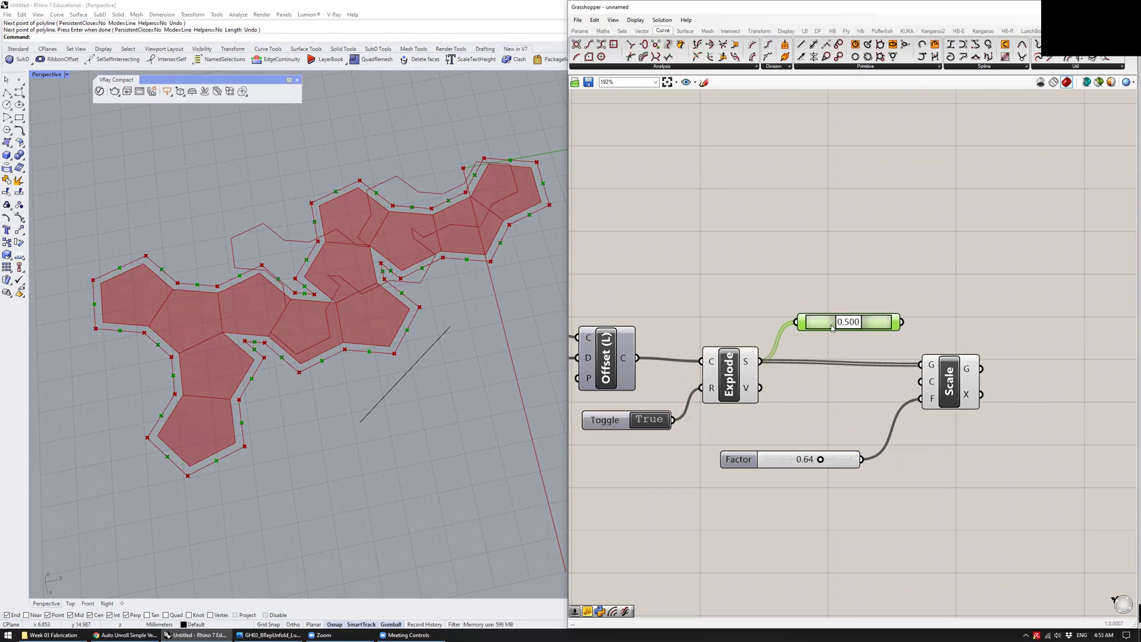
left_click(865, 294)
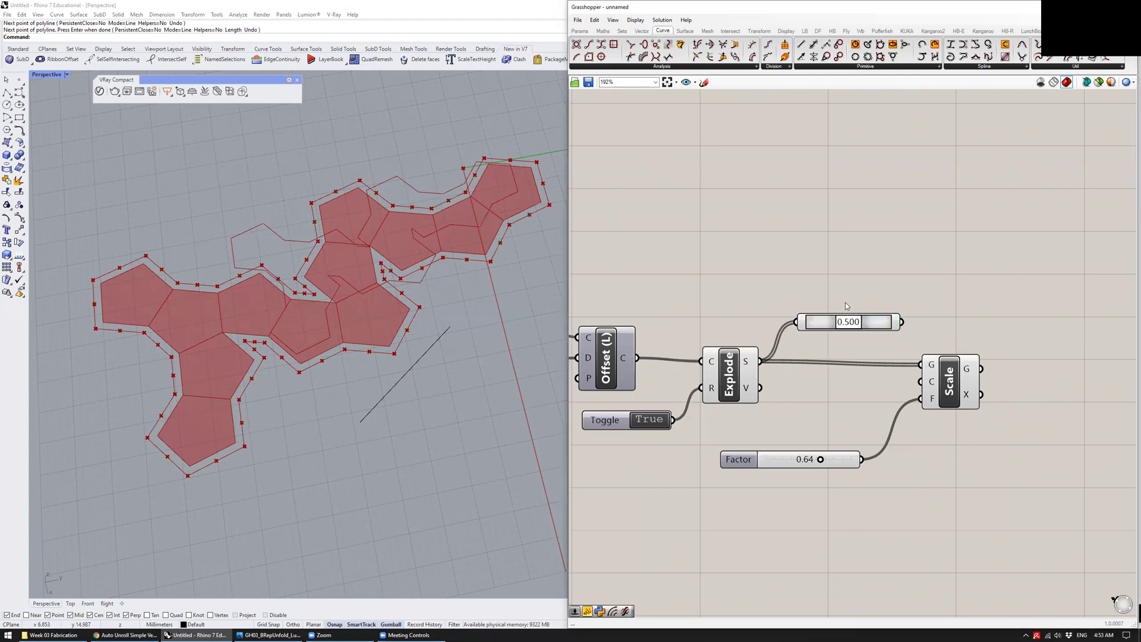
right_click(850, 326)
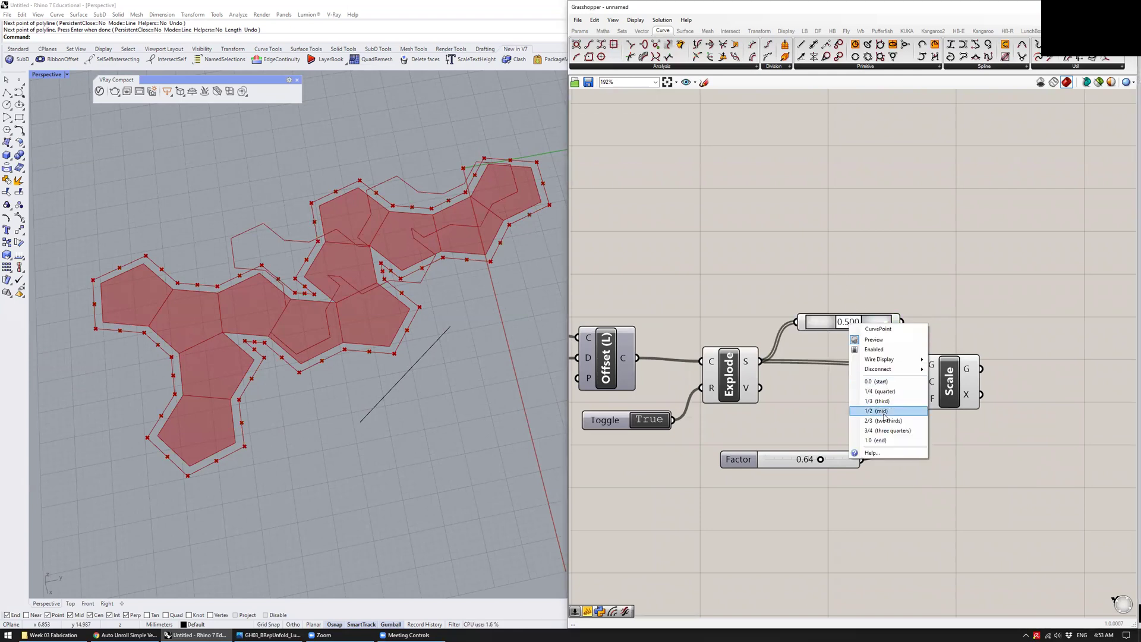
left_click(892, 411)
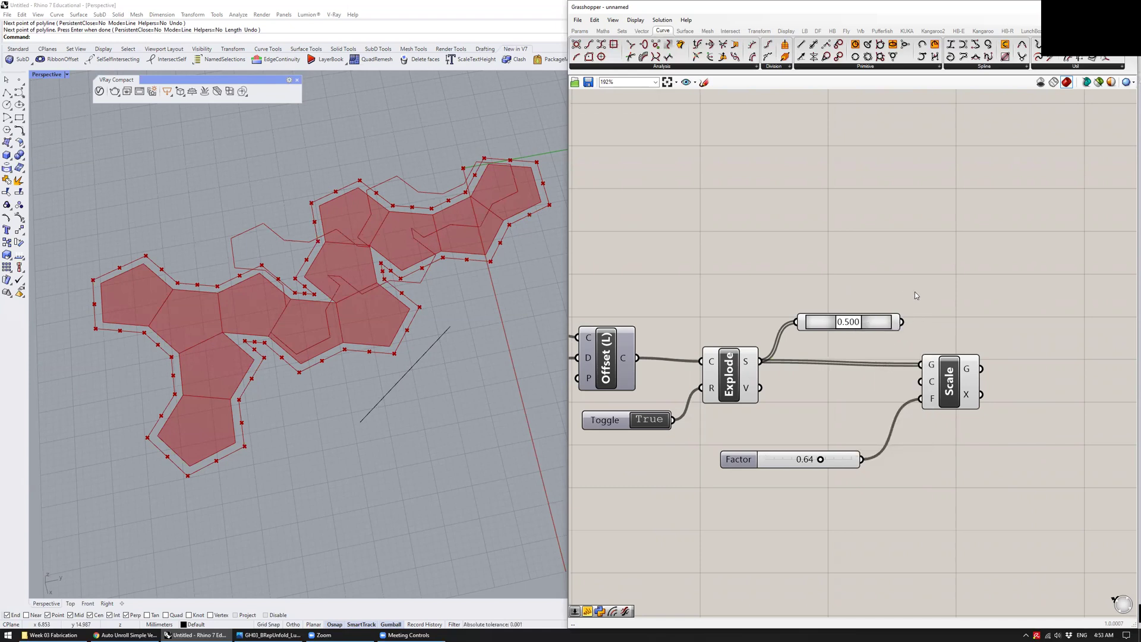
Connect the Point On Curve output to Scale's C input and place the component between Explode and Scale
left_click(889, 324)
left_click_drag(903, 324, 922, 382)
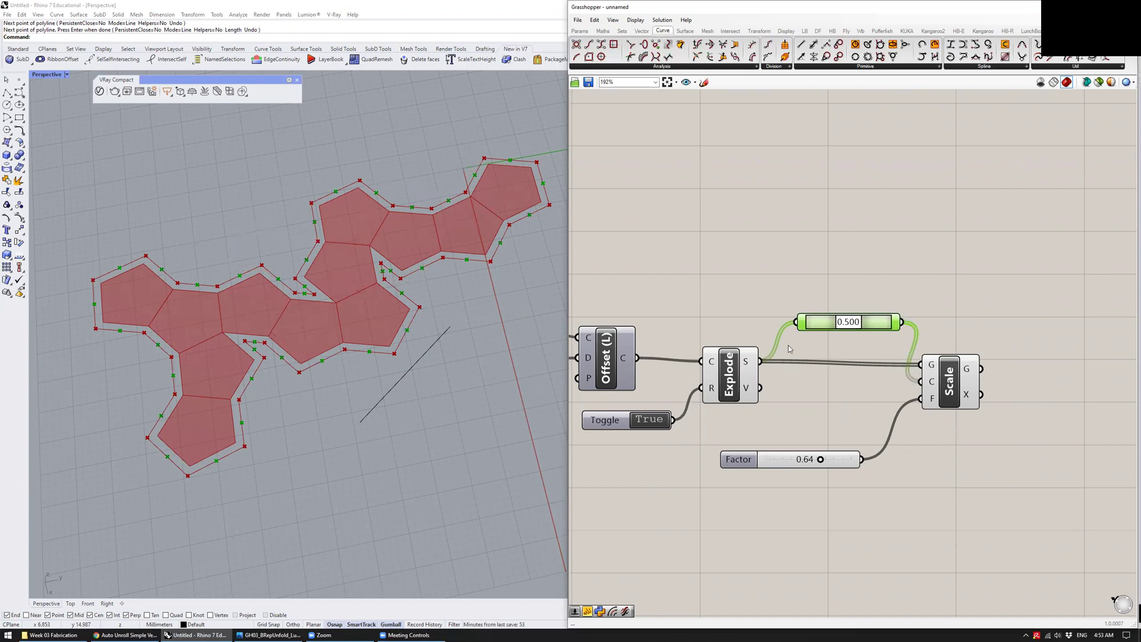
left_click_drag(824, 325, 820, 390)
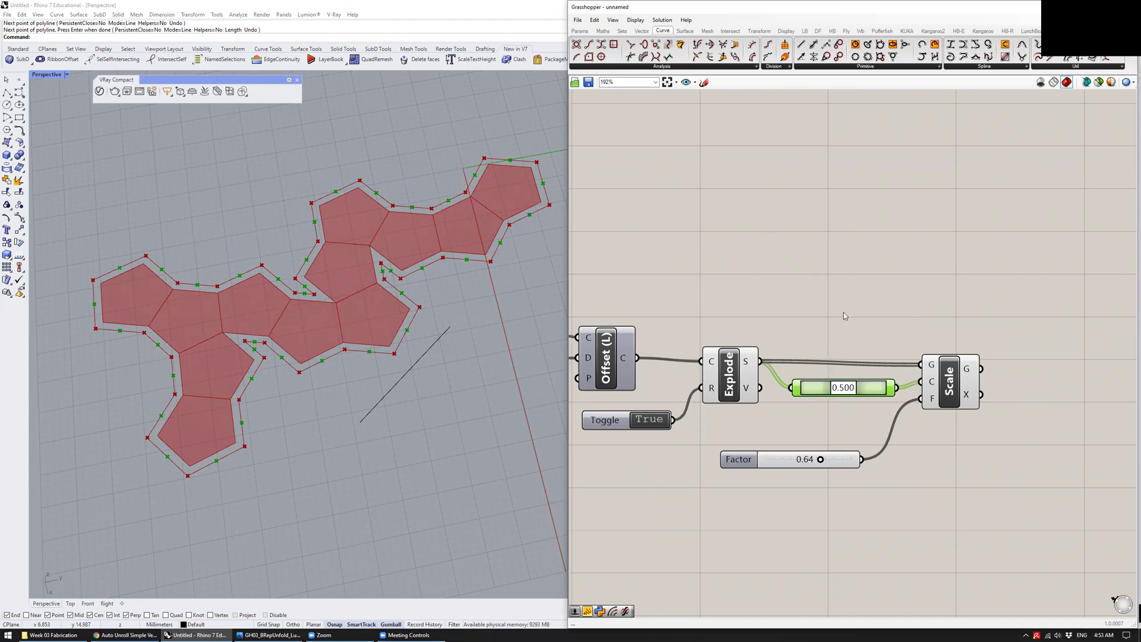
Set the scale factor to 0.89 and highlight Scale's result in the viewport
scroll(522, 337, "down", 5)
scroll(522, 337, "up", 5)
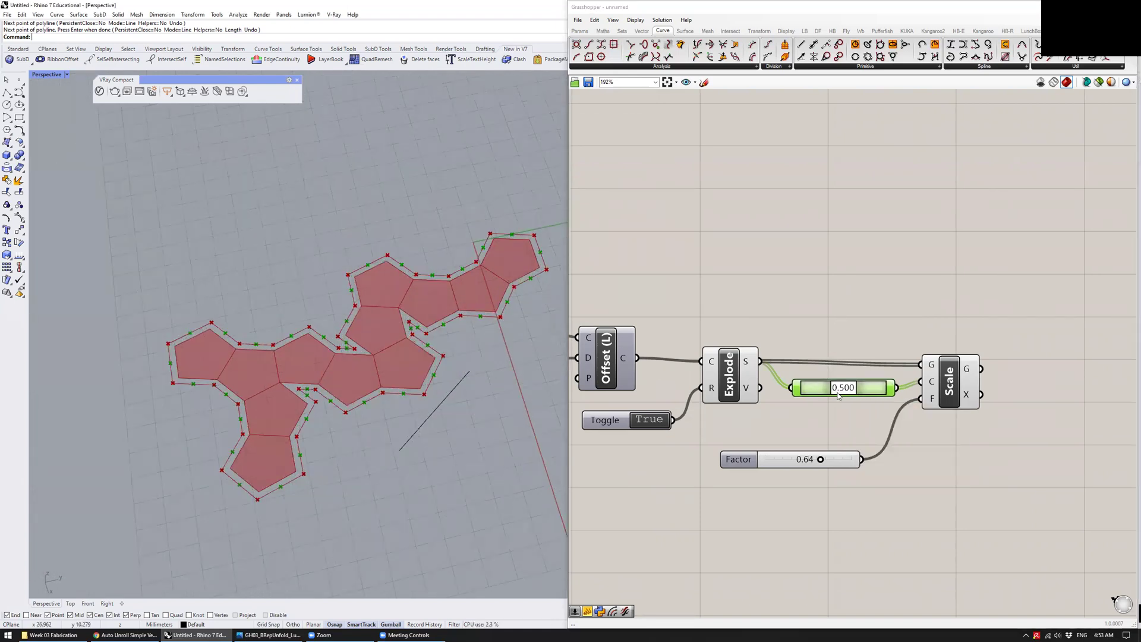
mouse_move(819, 459)
left_mouse_down()
mouse_move(833, 461)
mouse_move(809, 463)
mouse_move(842, 461)
left_mouse_up()
mouse_move(843, 389)
left_mouse_down()
mouse_move(825, 395)
mouse_move(844, 390)
left_mouse_up()
left_click(950, 389)
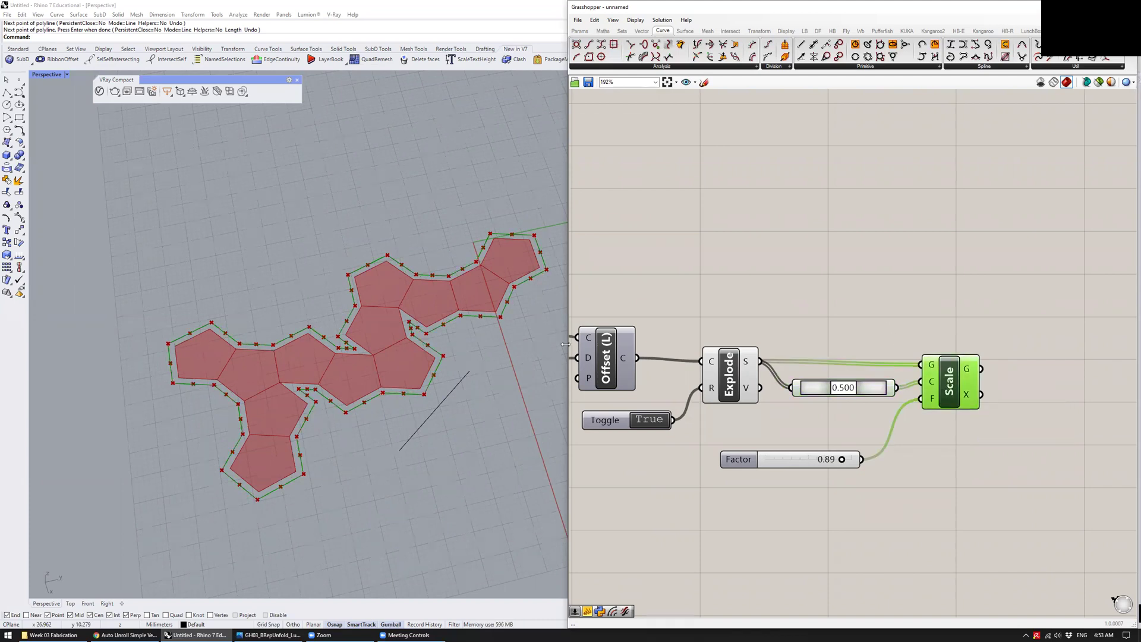
Turn off Explode's preview and examine the gaps between the scaled segments around the net
scroll(466, 324, "up", 5)
scroll(437, 331, "down", 5)
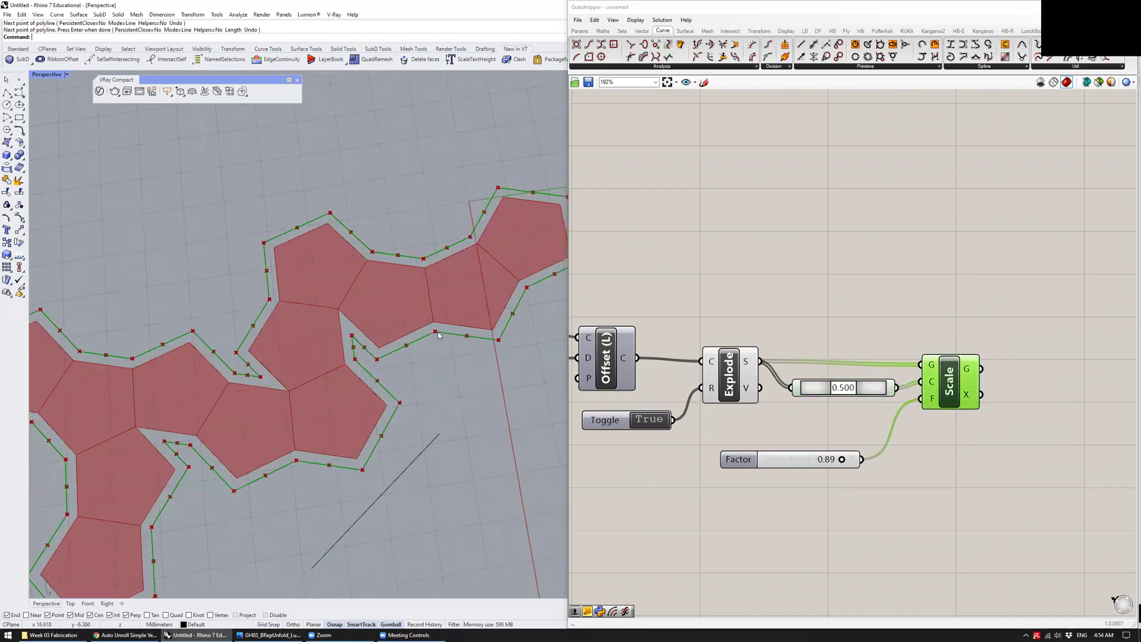
scroll(437, 332, "up", 6)
left_click(730, 380)
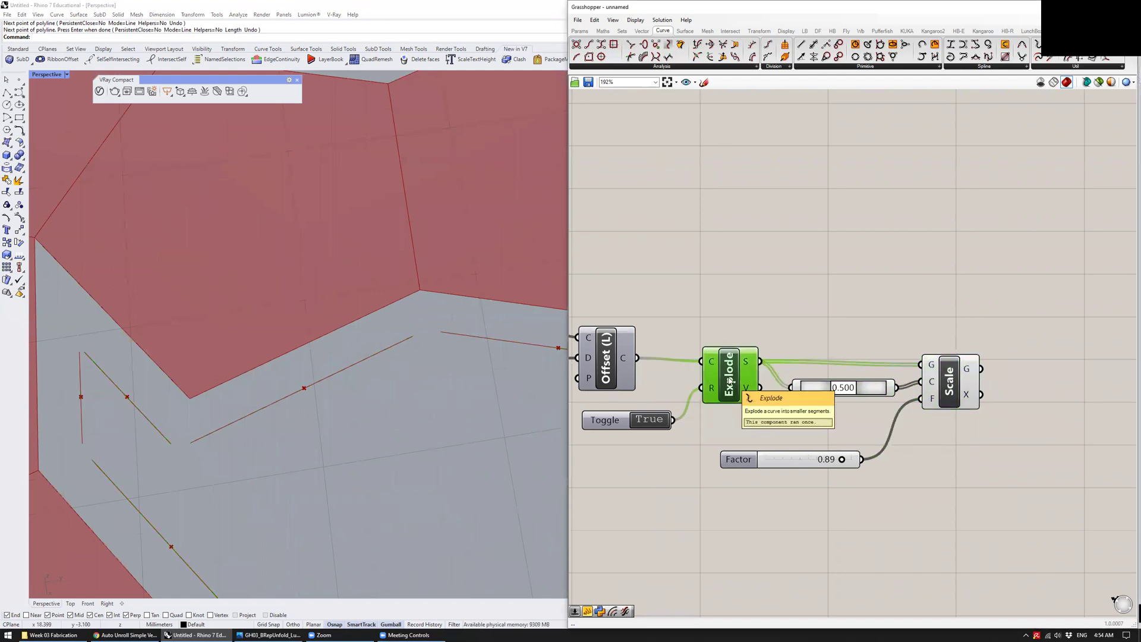
scroll(412, 324, "down", 5)
scroll(412, 325, "down", 3)
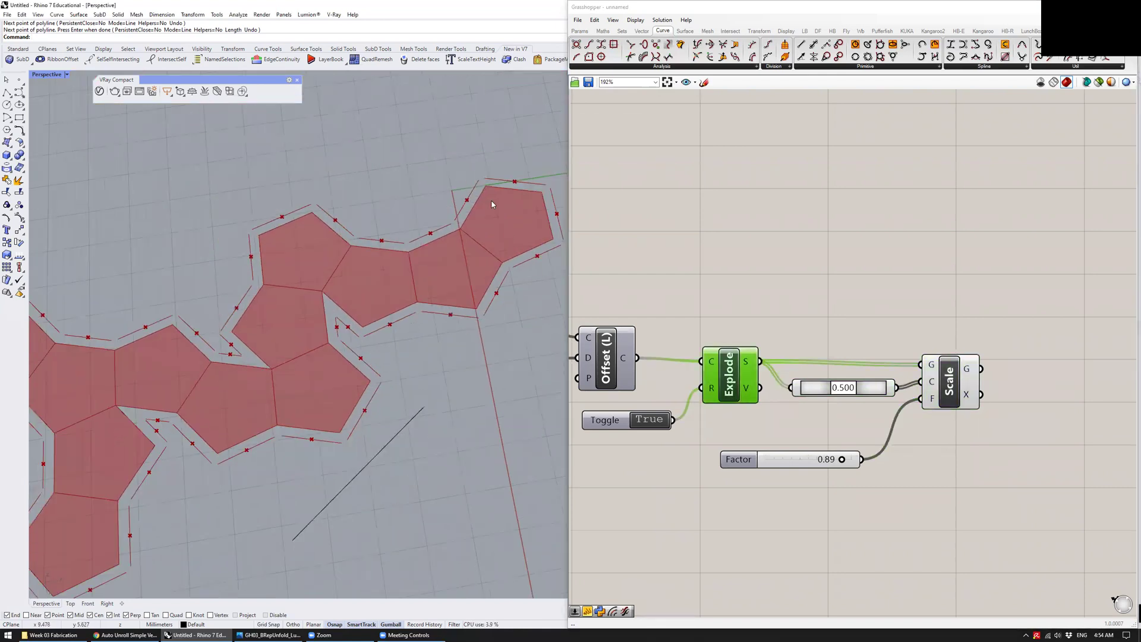
scroll(440, 306, "down", 3)
Set the Point On Curve parameter to 0.507, shift Scale slightly upward, and check its geometry output
left_click_drag(850, 392, 845, 397)
left_click(951, 376)
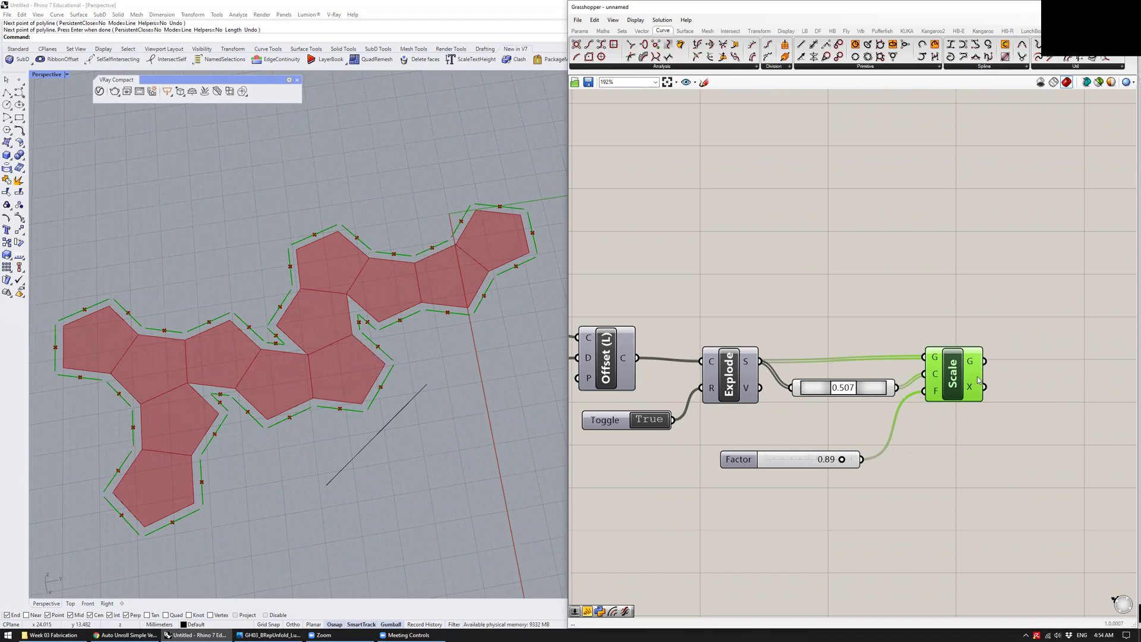
mouse_move(971, 365)
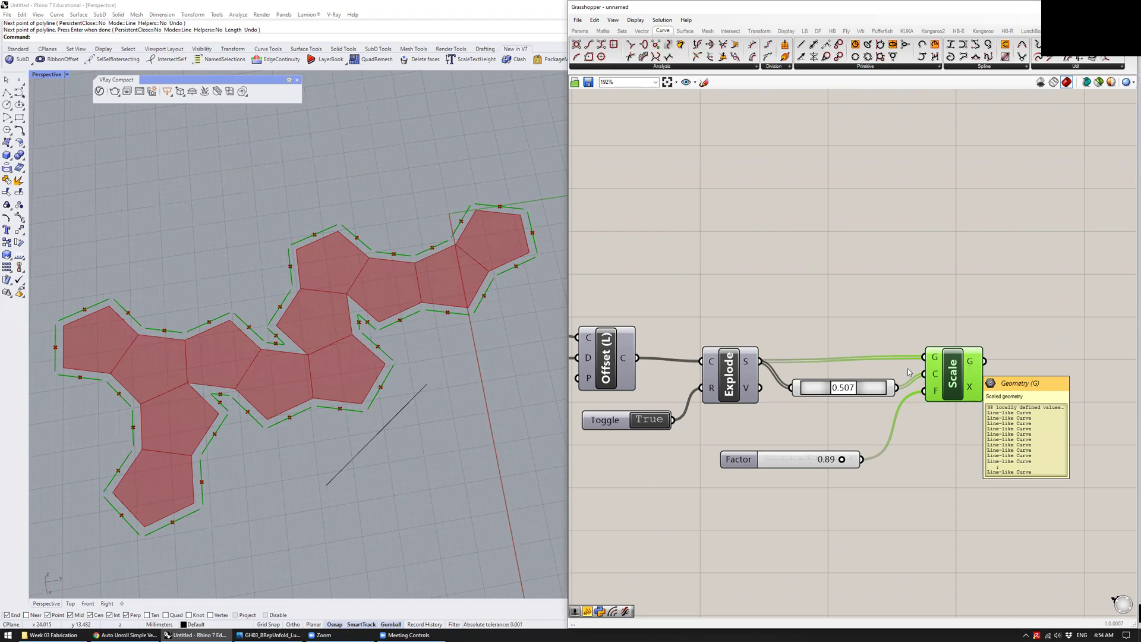
Set the Point On Curve parameter to its 0.500 midpoint and shift Scale slightly downward on the canvas
right_click(845, 389)
left_click(893, 479)
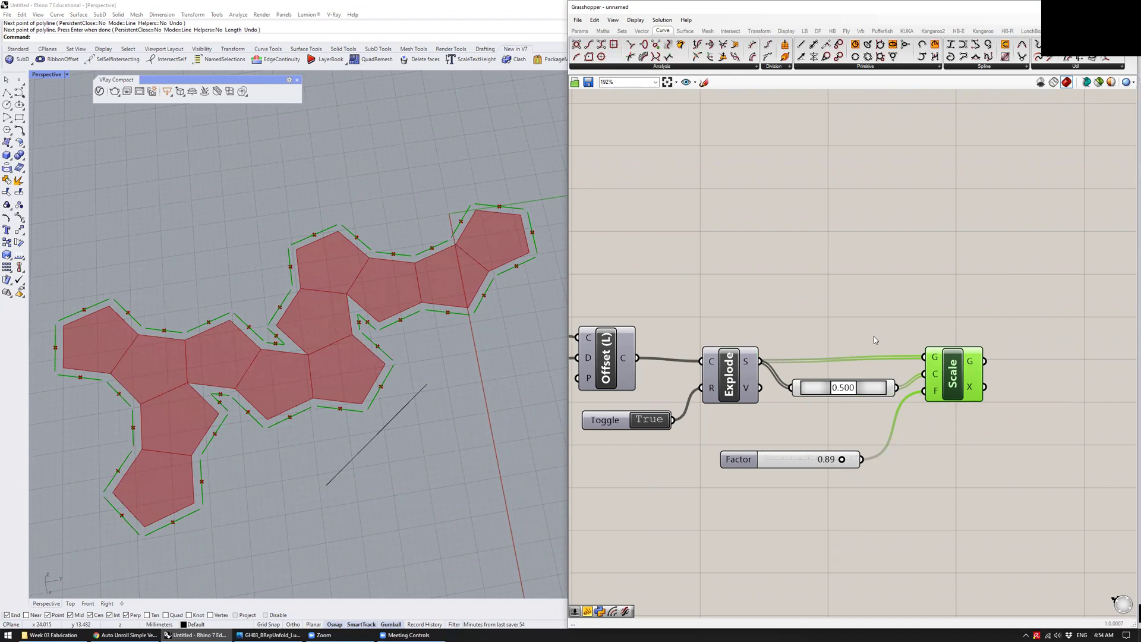
left_click(873, 337)
left_click_drag(952, 384, 953, 388)
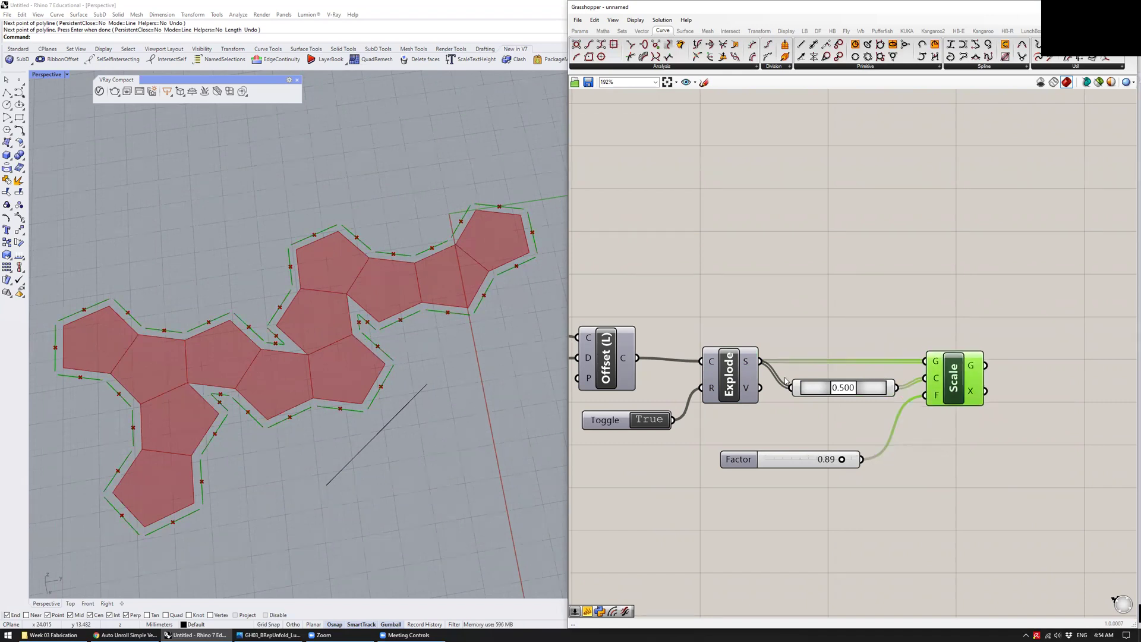
Flatten Explode's segments (S) output
mouse_move(749, 364)
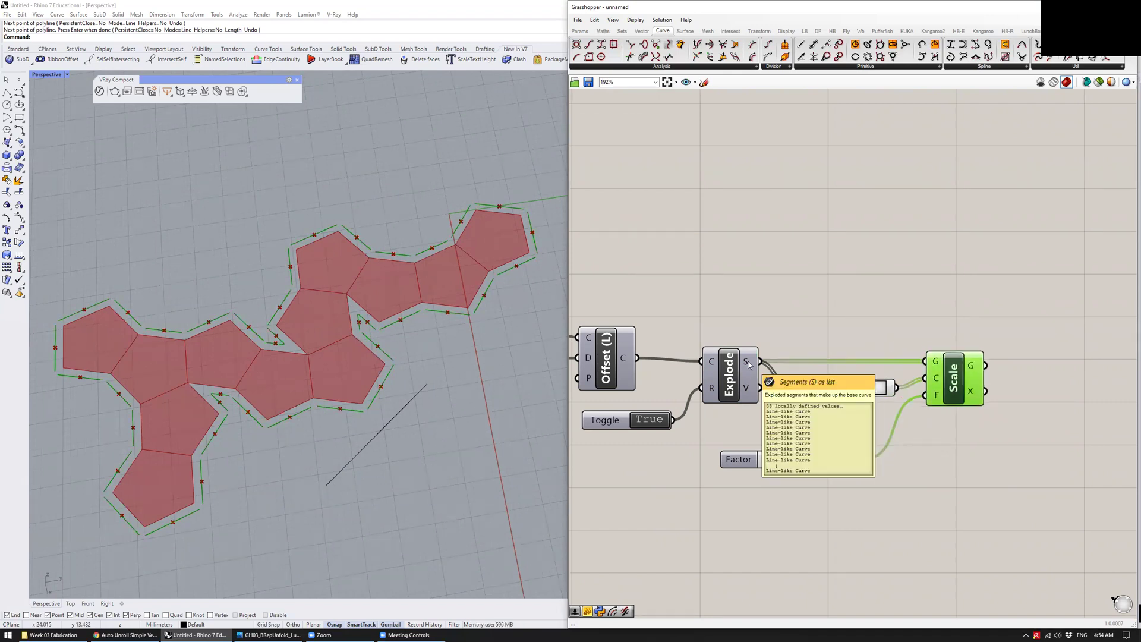
right_click(749, 365)
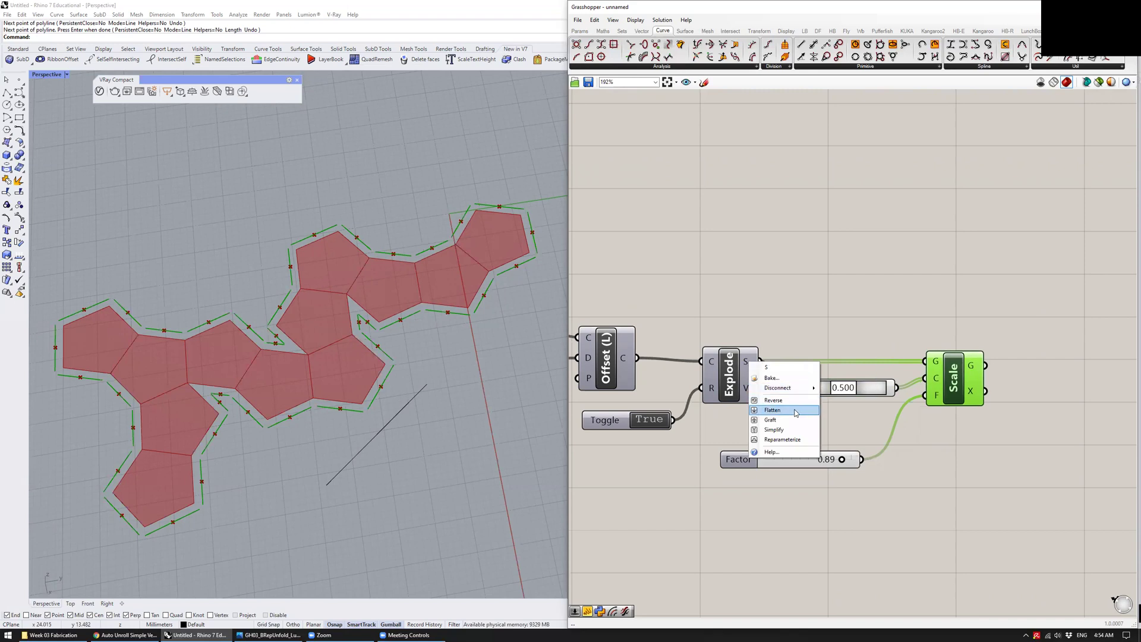
left_click(797, 414)
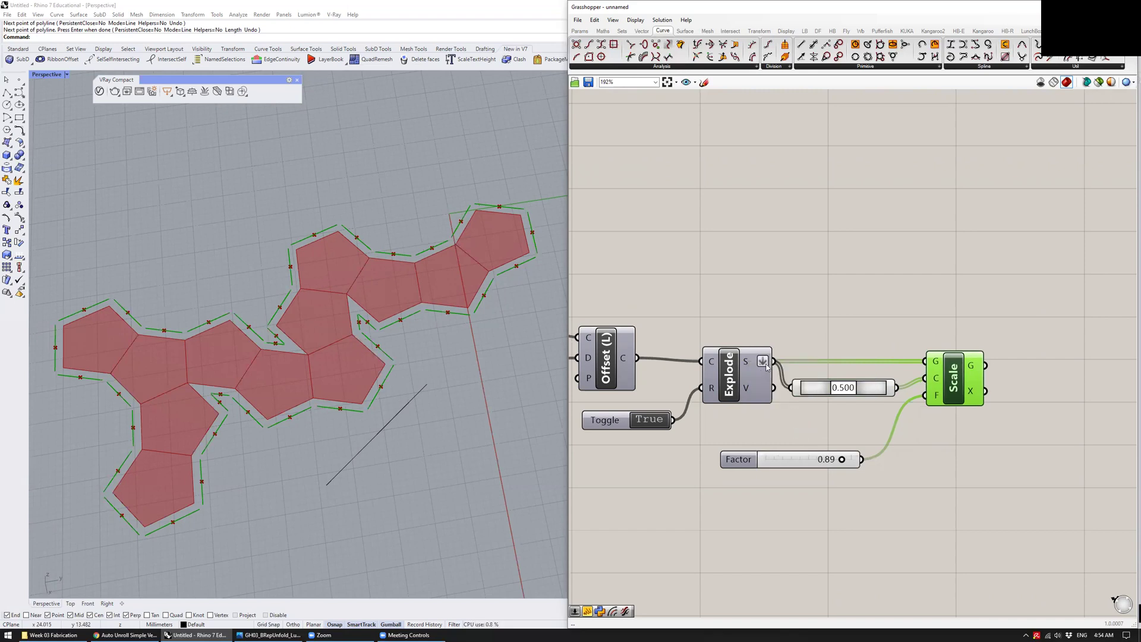
Examine the scaled segments and their midpoints around the net, and check the data in Scale's geometry and center inputs
scroll(452, 321, "up", 5)
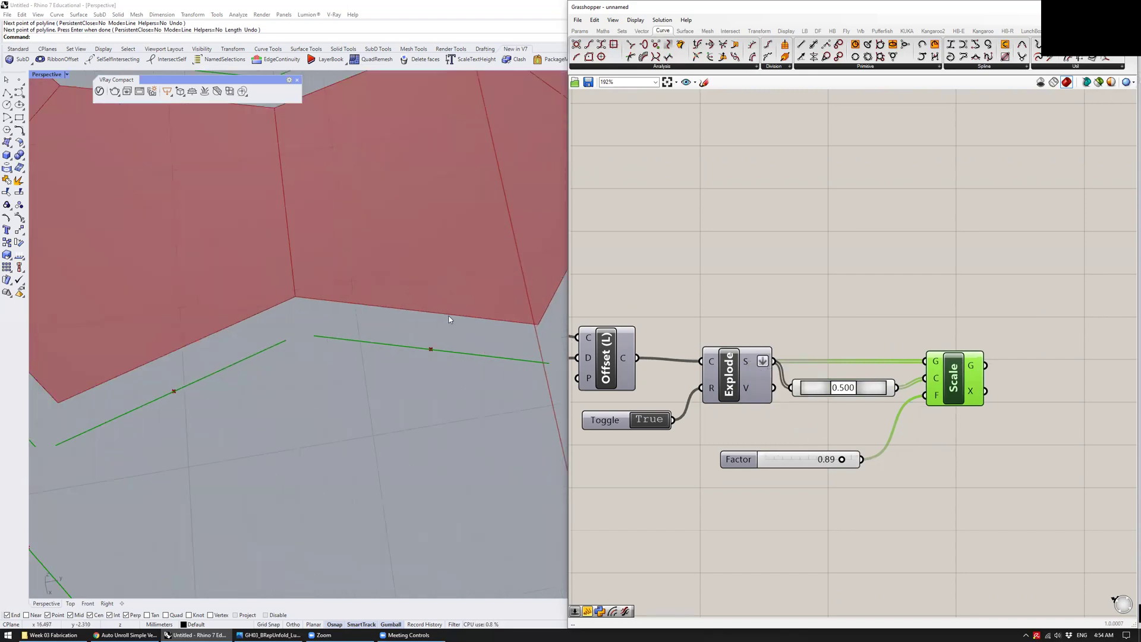
scroll(432, 353, "down", 5)
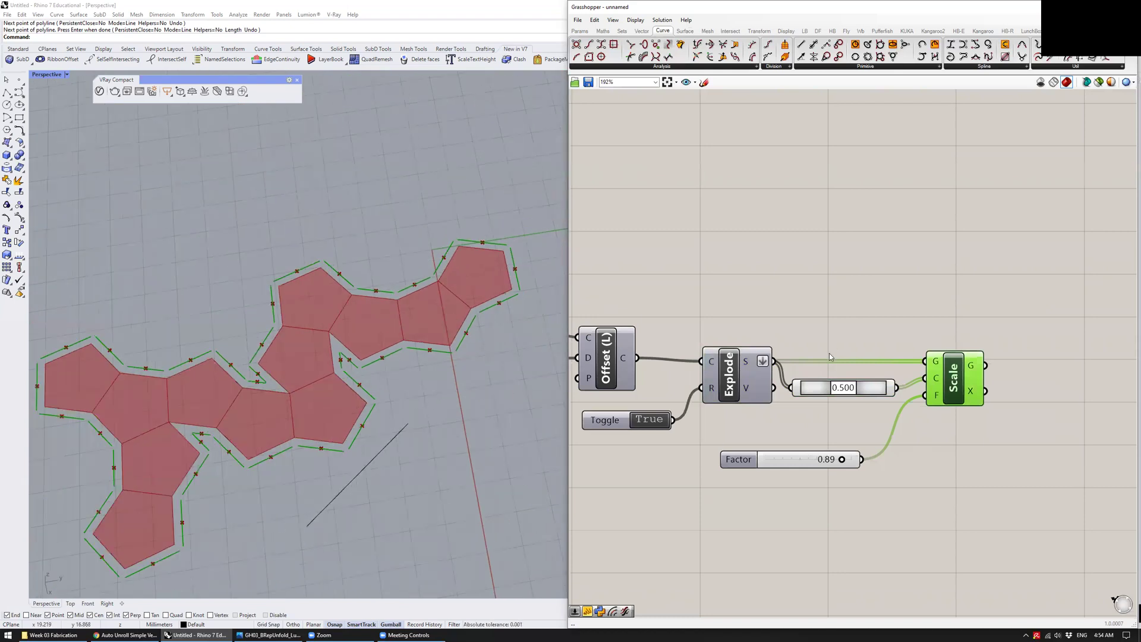
mouse_move(940, 362)
mouse_move(935, 381)
right_click_drag(906, 300, 833, 332)
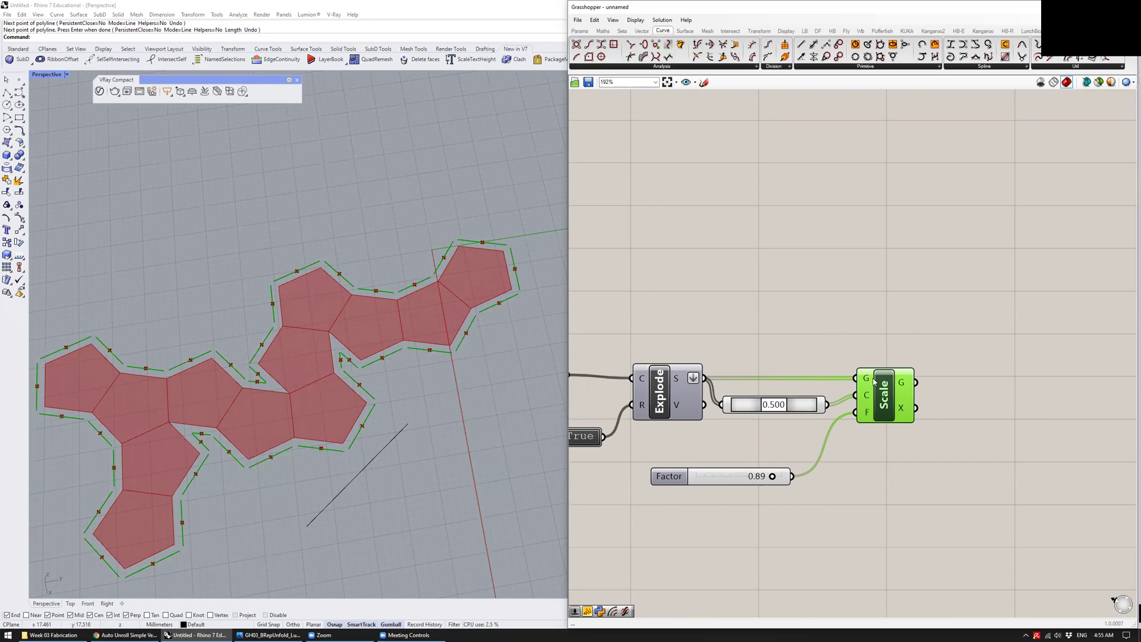
mouse_move(869, 396)
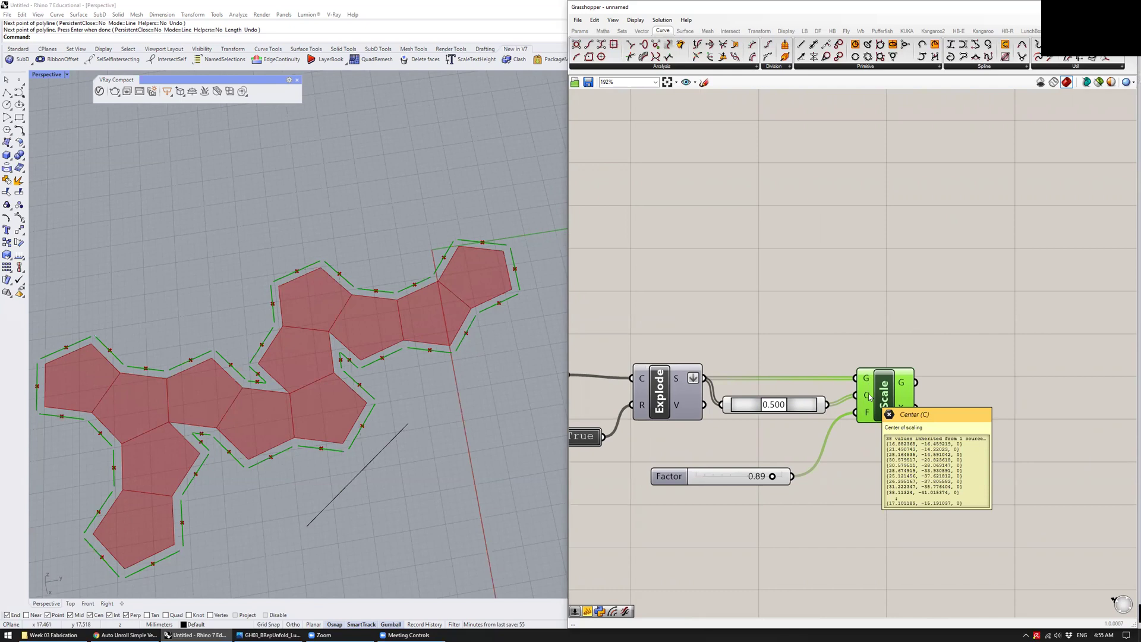
scroll(869, 386, "down", 2)
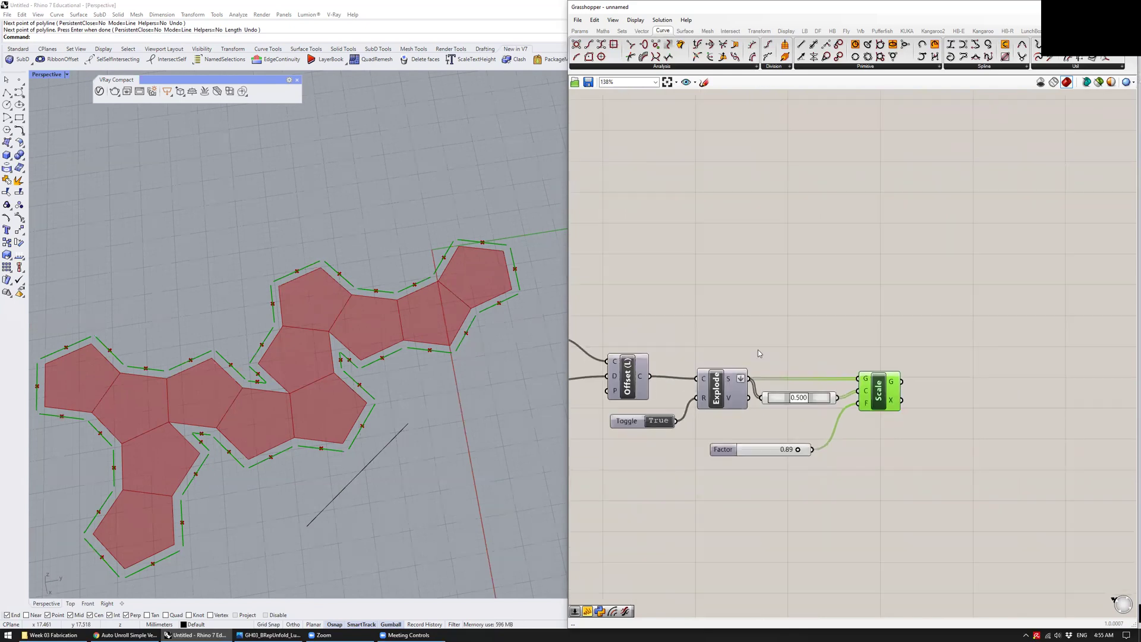
right_click_drag(716, 310, 813, 372)
scroll(492, 307, "up", 5)
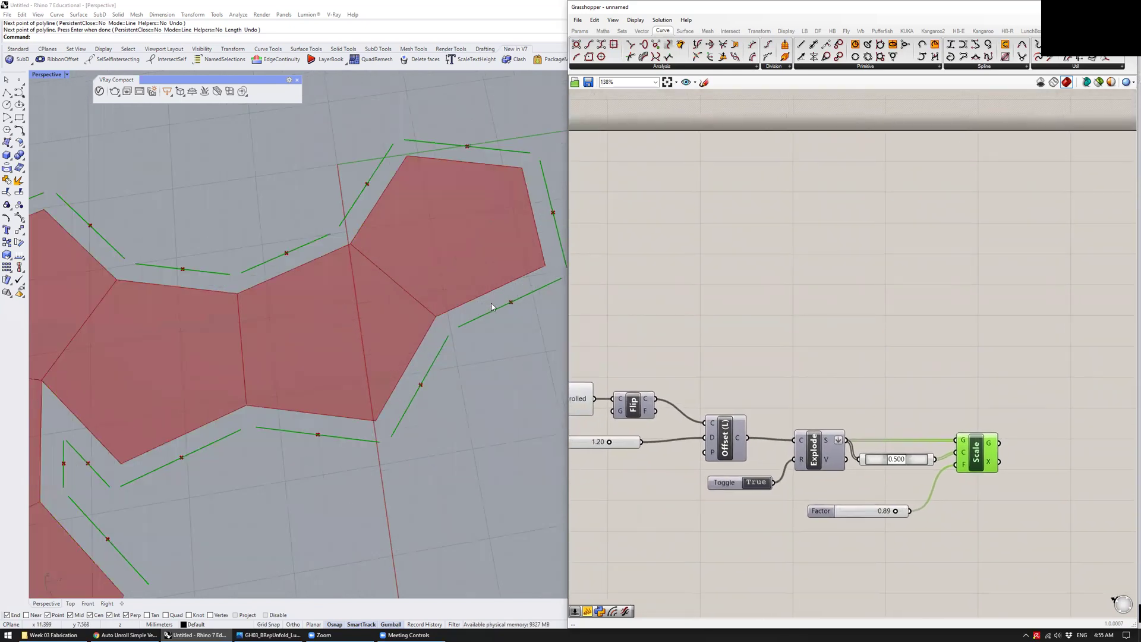
scroll(438, 319, "down", 3)
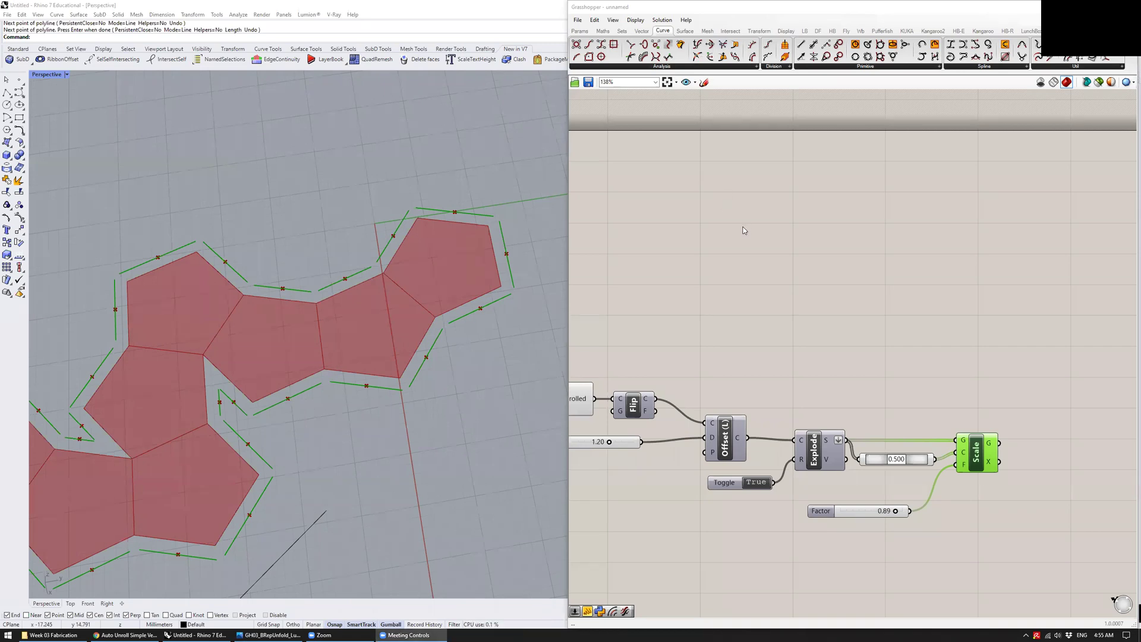
Deselect Scale and add a Brep Edges component in the empty canvas area above the Offset and Explode chain
left_click_drag(698, 248, 871, 295)
right_click_drag(770, 321, 649, 258)
right_click_drag(868, 315, 735, 360)
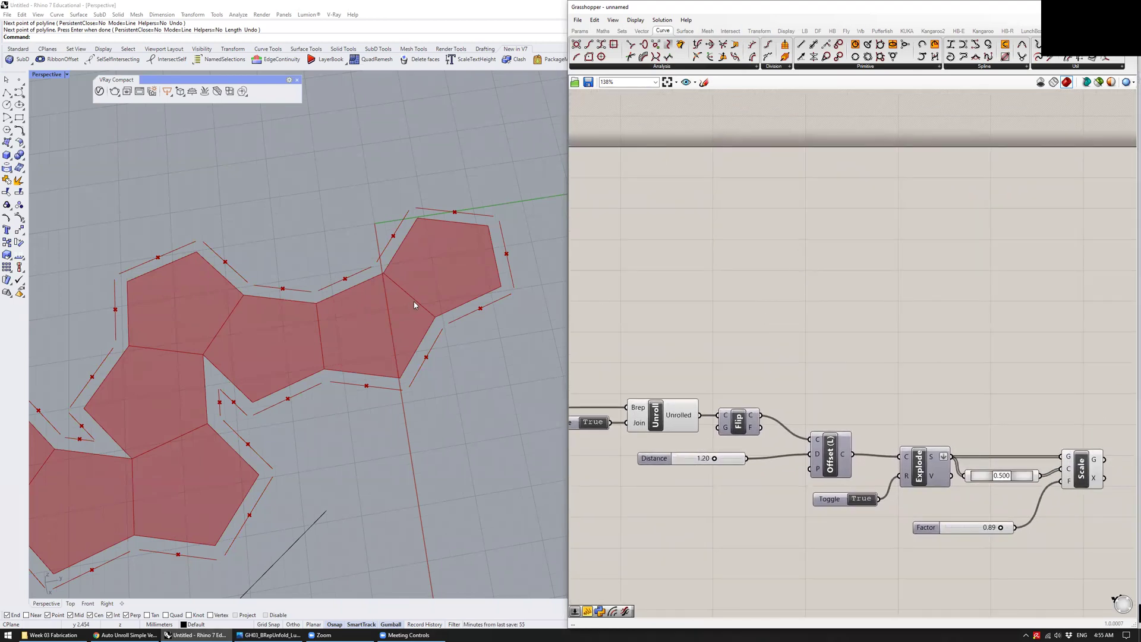
left_click(685, 30)
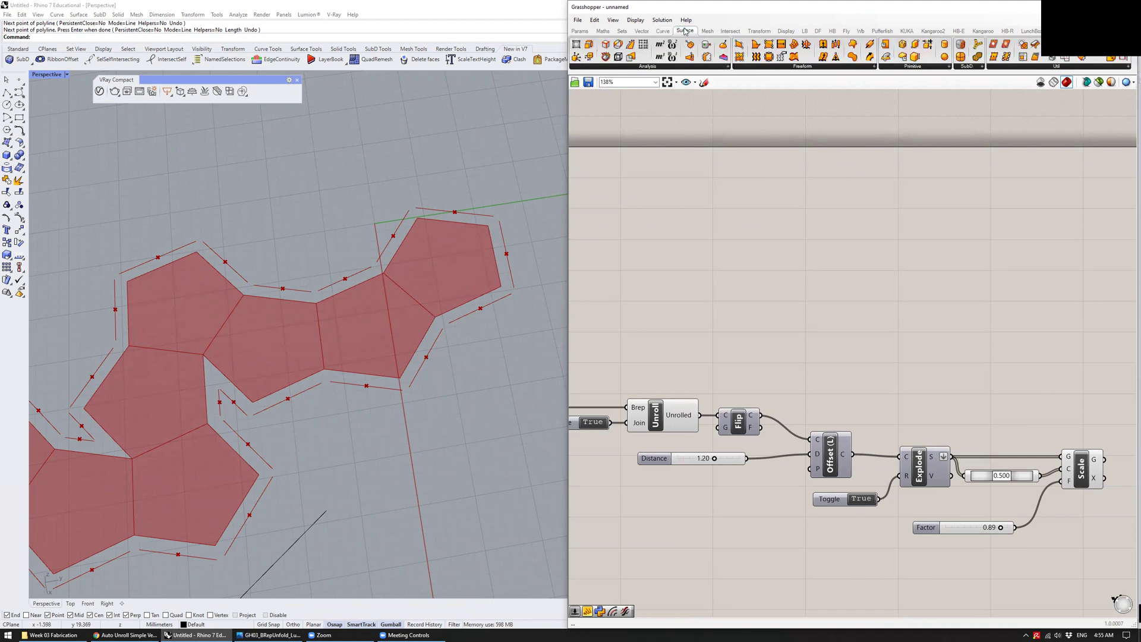
left_click(679, 66)
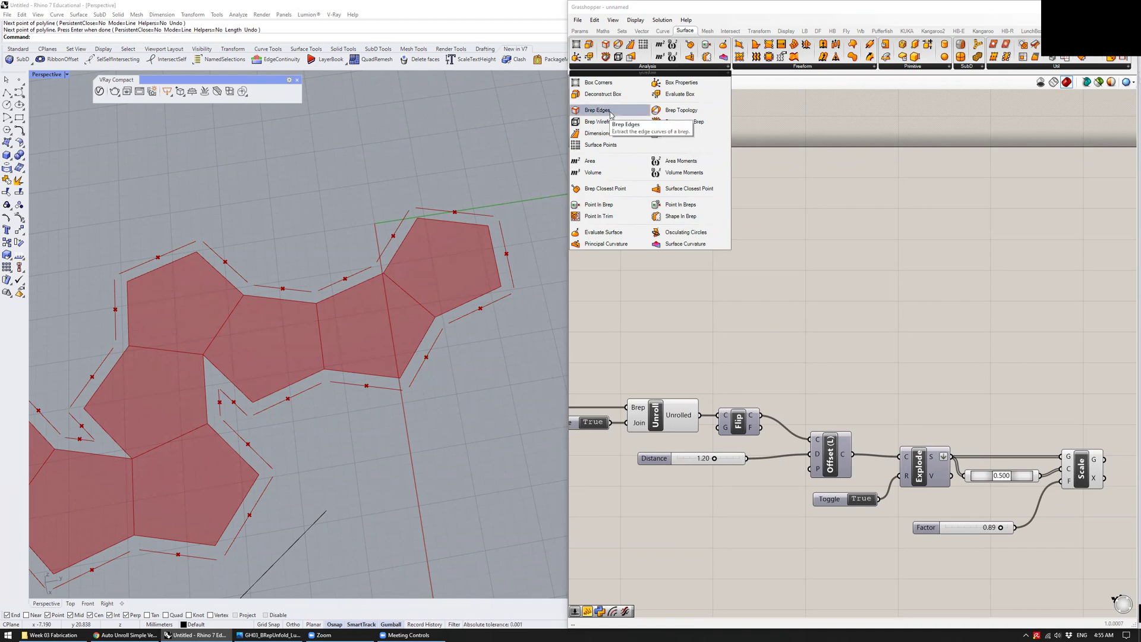
left_click(608, 112)
left_click(778, 306)
right_click_drag(816, 312, 749, 277)
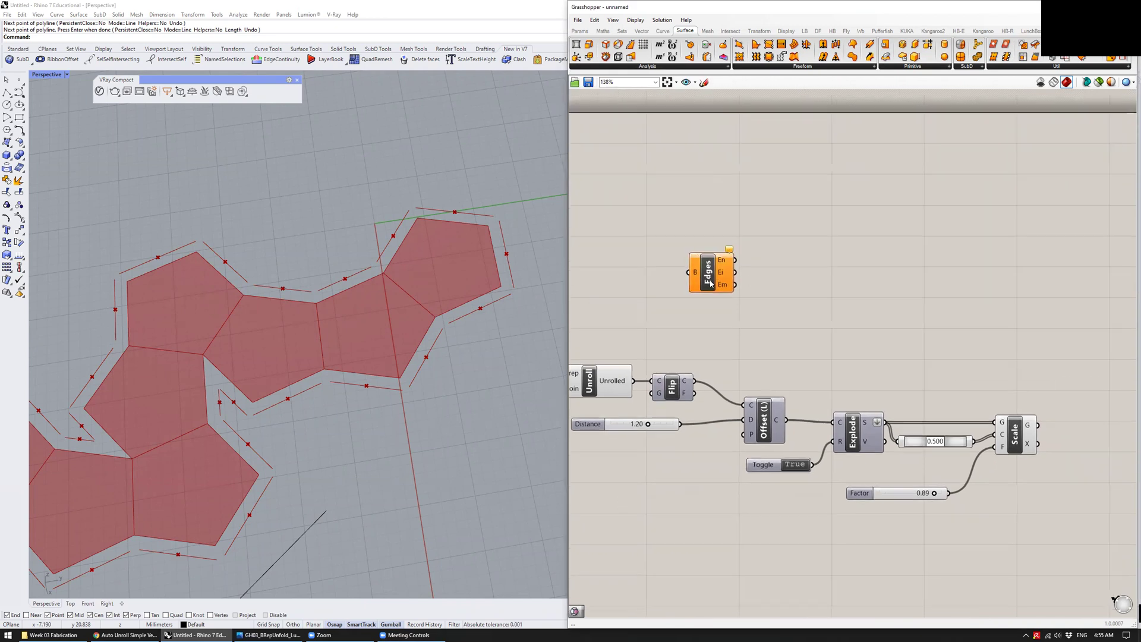
Connect Unroll's Unrolled output to the Brep Edges B input and place the component above Flip
left_click_drag(710, 281, 791, 300)
right_click_drag(643, 380, 705, 388)
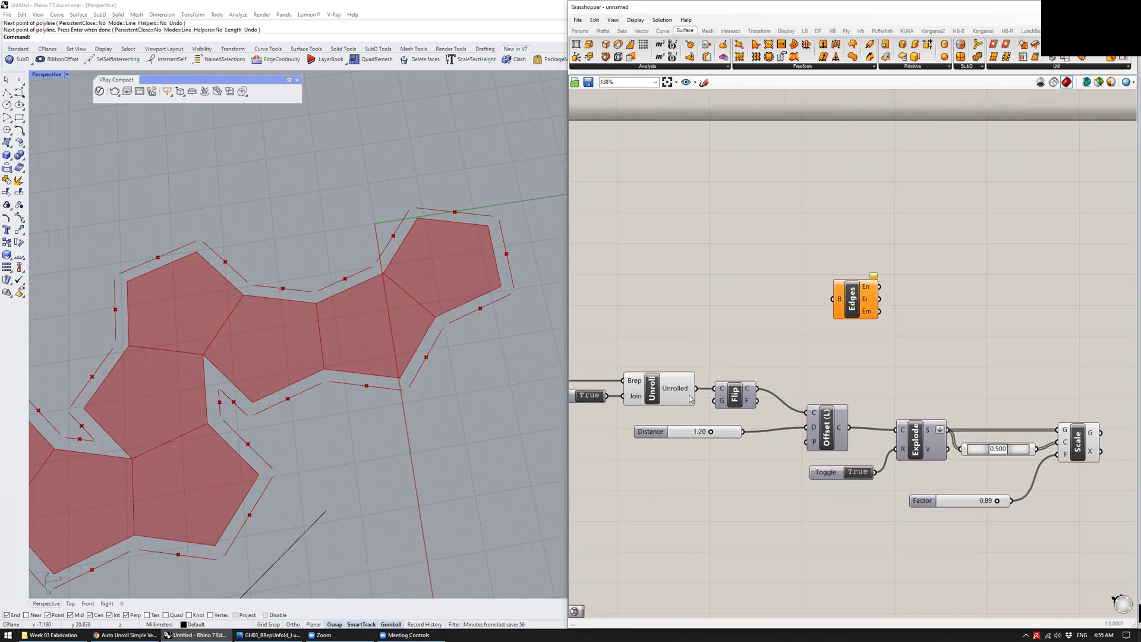
left_click_drag(696, 388, 773, 297)
left_click(772, 317)
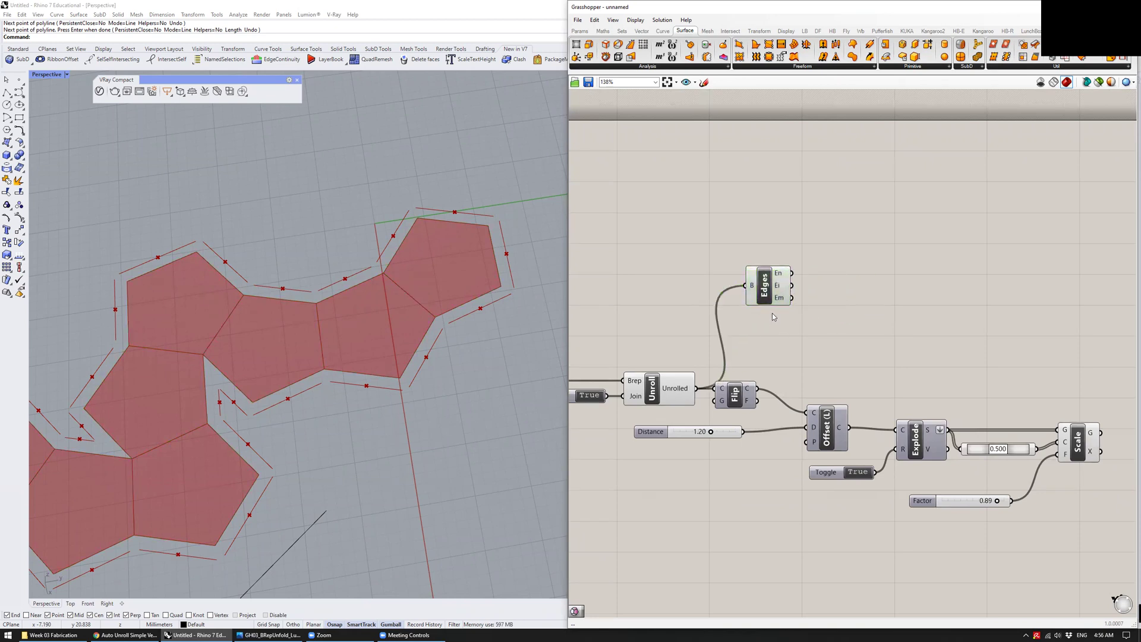
Add two Curve parameters, connect them to the En and Ei outputs of Brep Edges, and turn off its preview
scroll(785, 276, "up", 1)
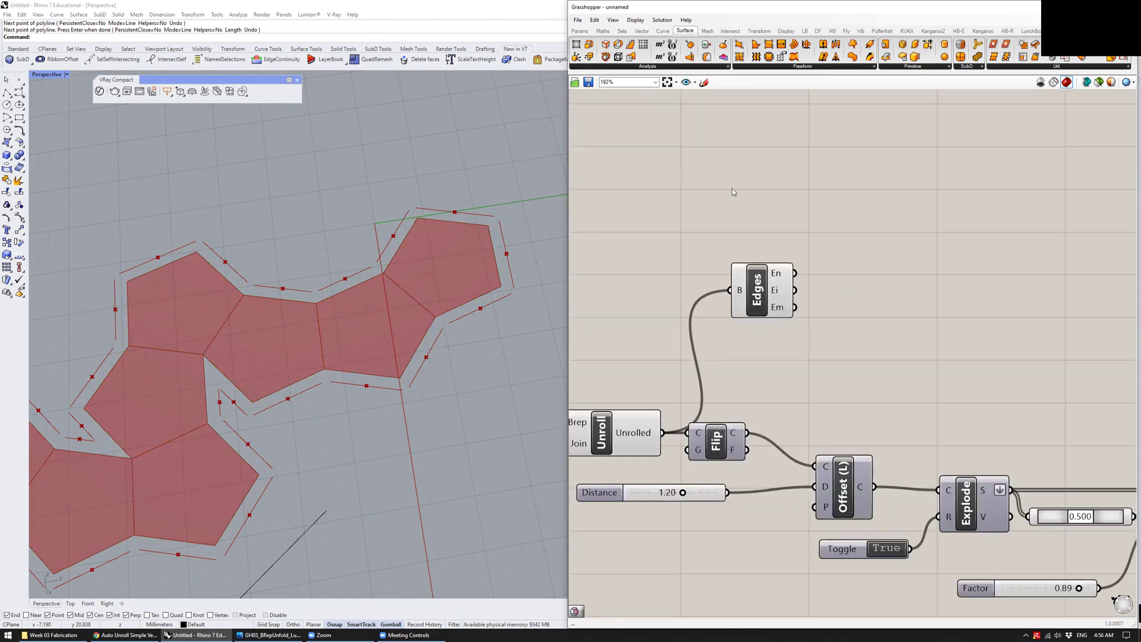
left_click(580, 31)
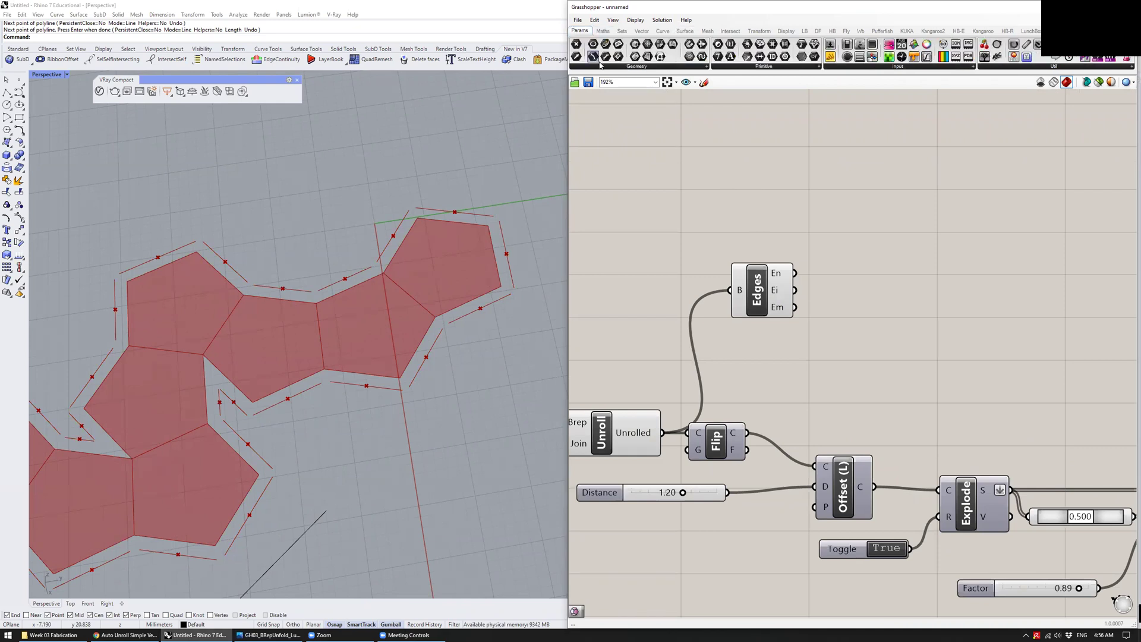
left_click(601, 66)
left_click(598, 110)
left_click(818, 252)
left_click_drag(814, 256, 833, 300)
left_click(807, 249)
left_click(828, 333)
left_click(764, 271)
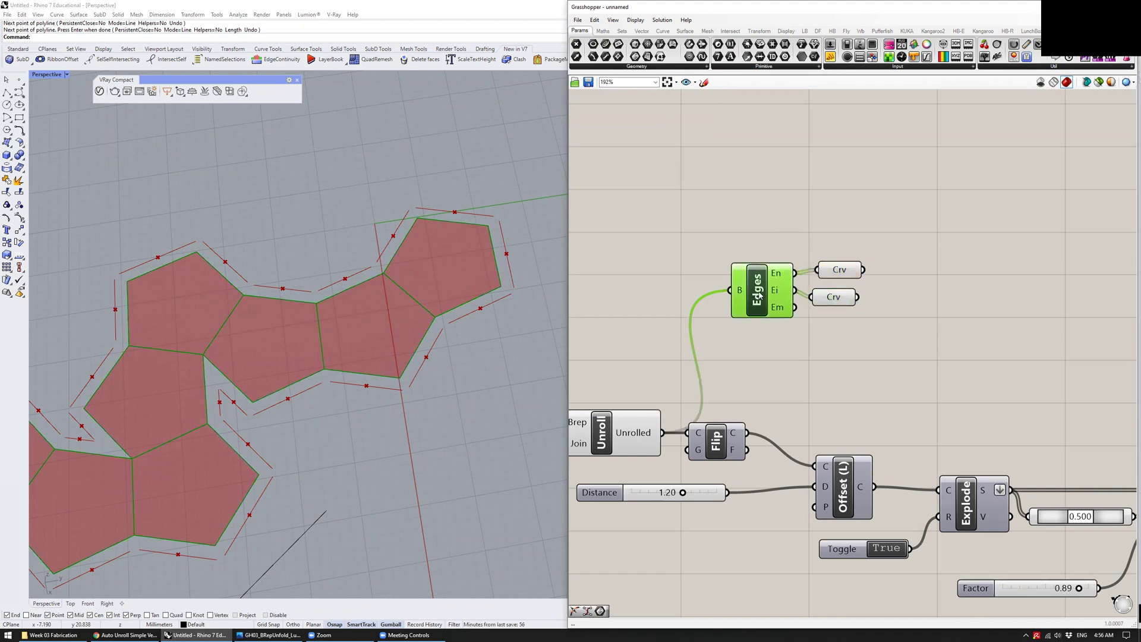
left_click(742, 232)
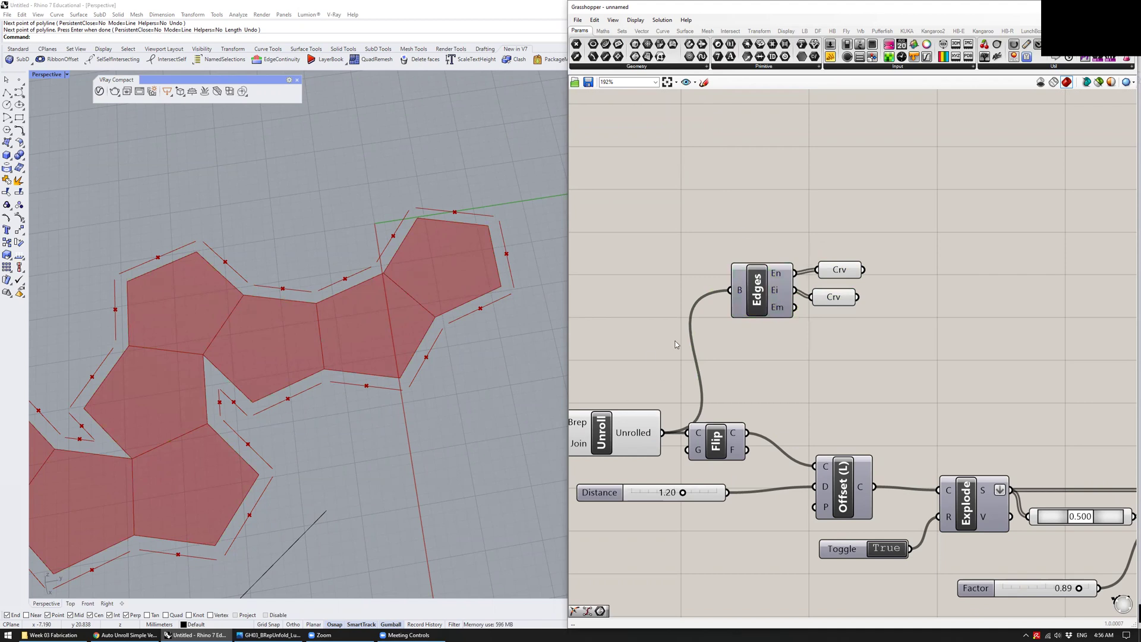
Turn Unroll's preview off and back on to view the net without its surface fill
right_click_drag(645, 360, 680, 352)
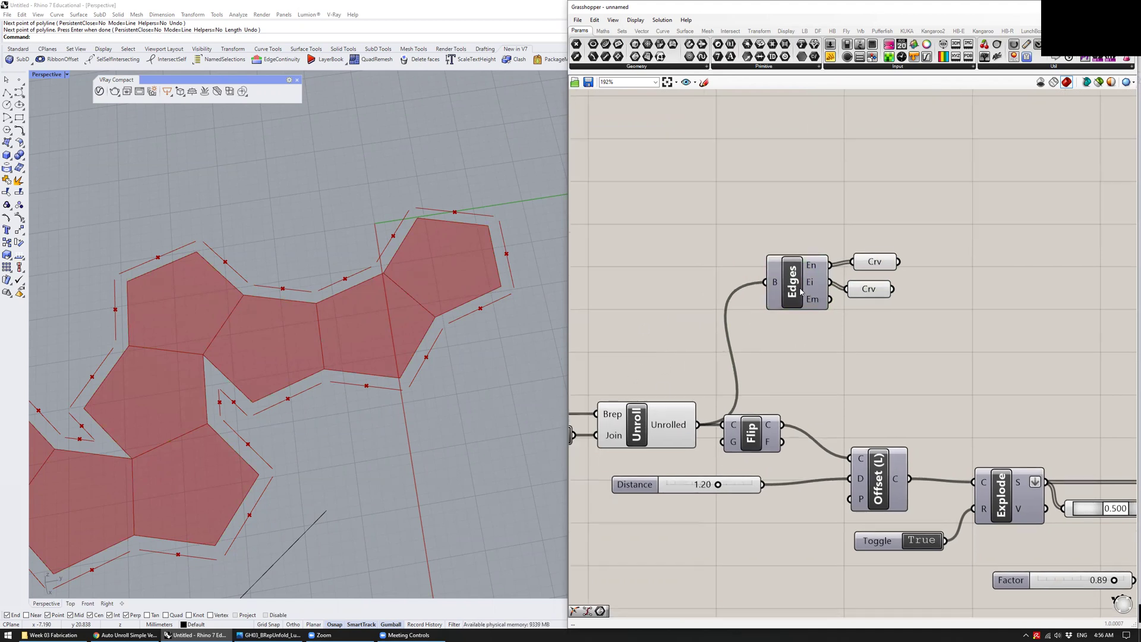
left_click(638, 431)
key("ctrl+q")
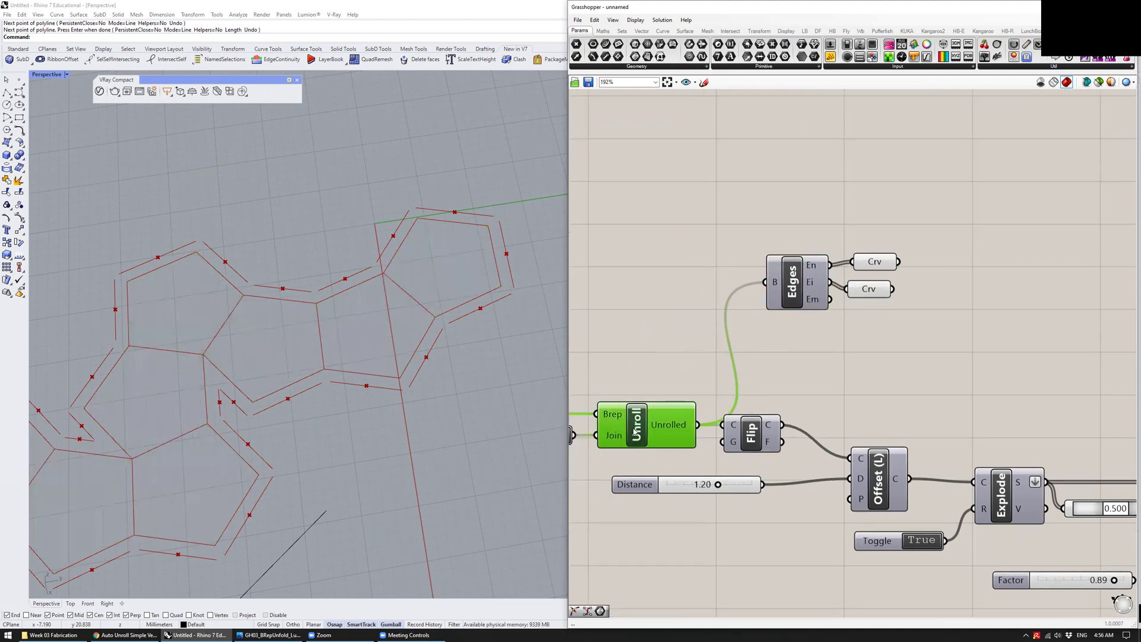
key("ctrl+q")
left_click(683, 361)
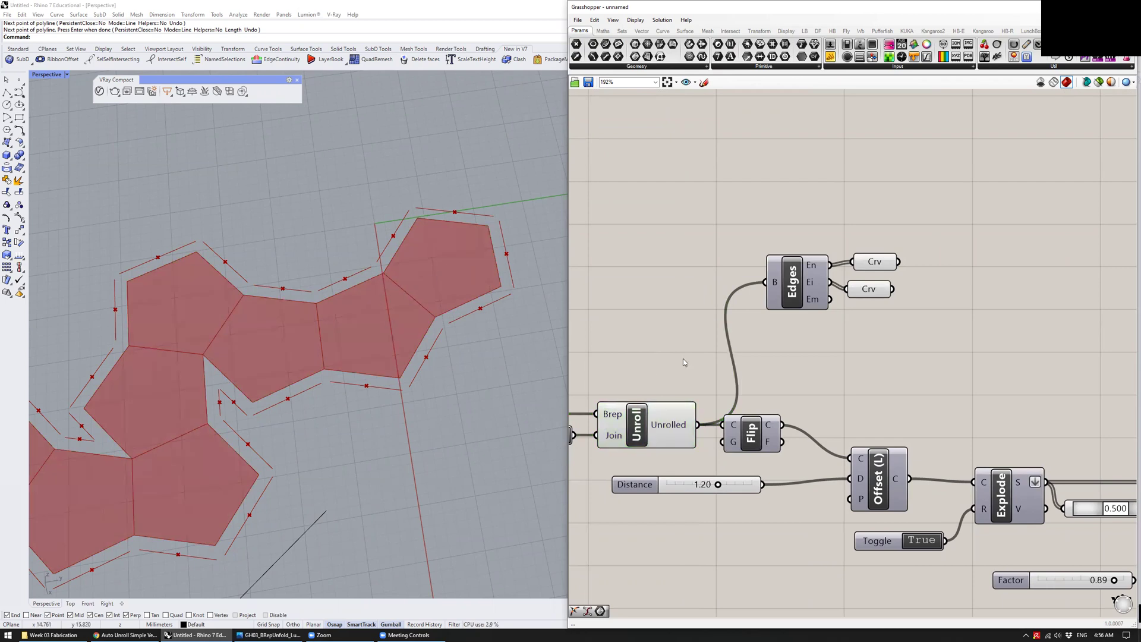
Highlight the naked edge curves around the net and check the En output's data
right_click_drag(863, 361, 839, 320)
left_click(851, 260)
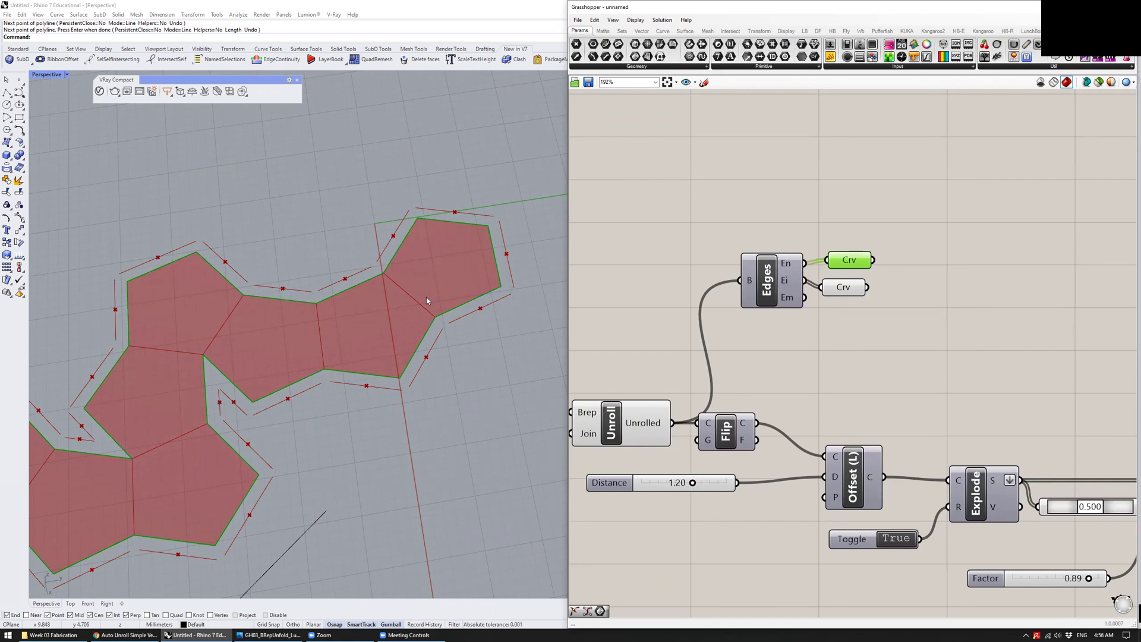
mouse_move(785, 264)
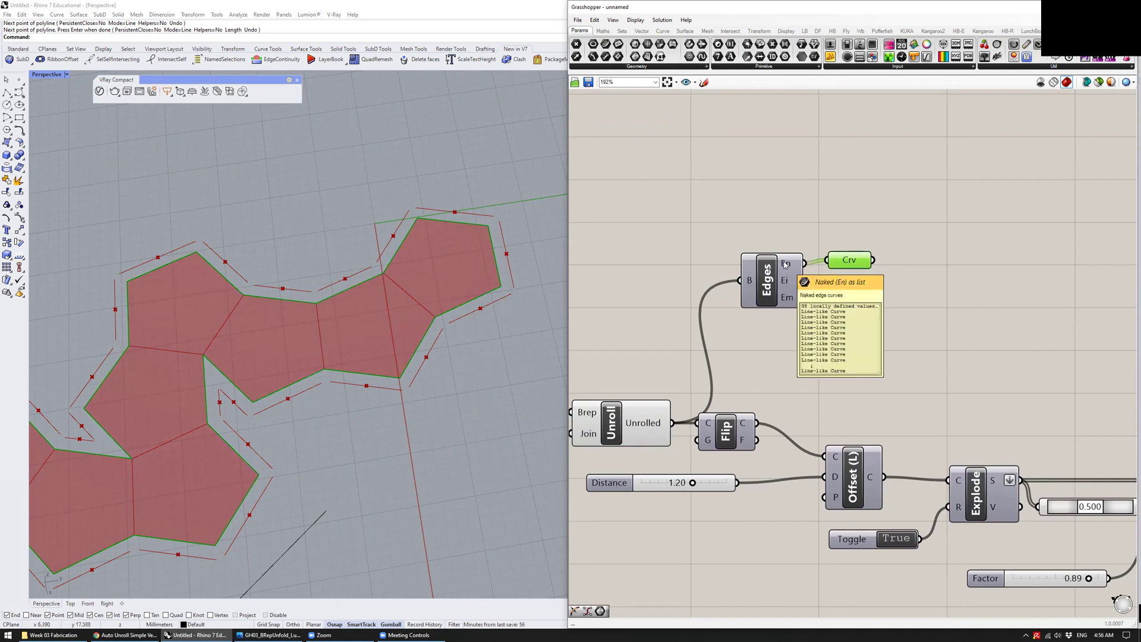
mouse_move(790, 285)
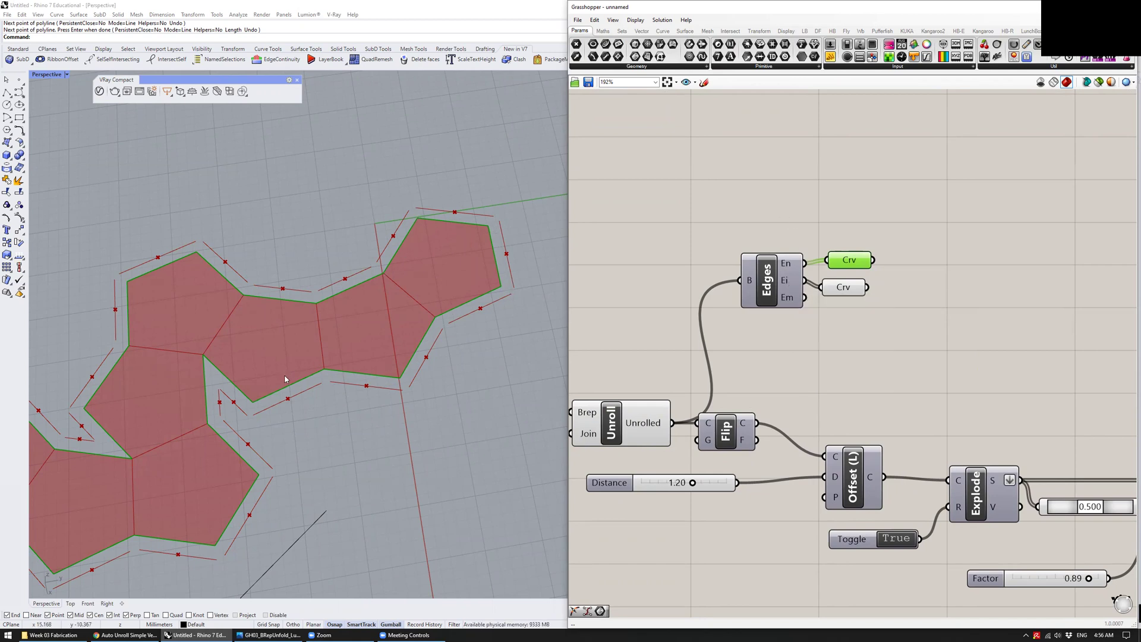
Inspect the interior edge curves across the whole net and align their Curve parameter directly beneath the naked-edge one
left_click(843, 289)
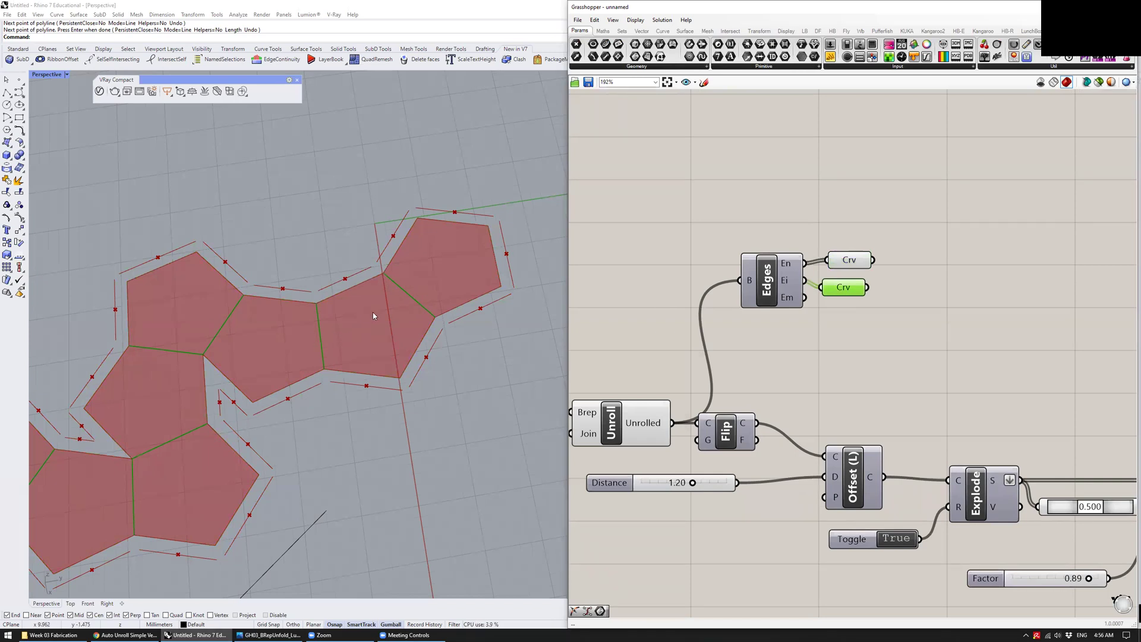
scroll(373, 312, "up", 2)
scroll(305, 339, "down", 3)
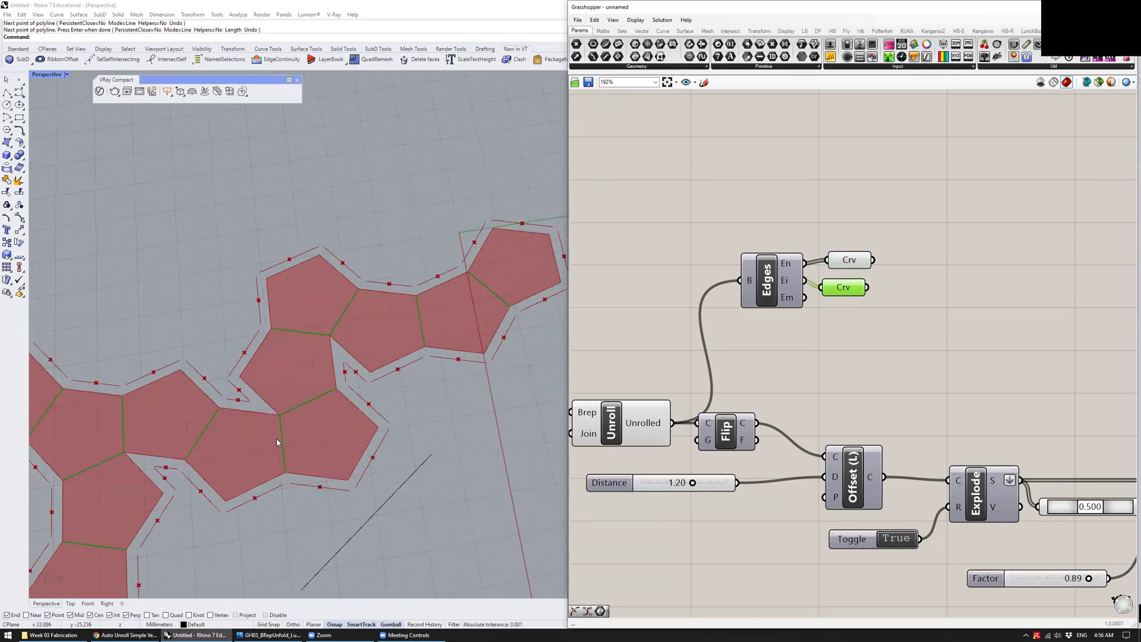
scroll(277, 442, "down", 3)
scroll(182, 492, "up", 3)
scroll(182, 492, "down", 3)
left_click_drag(835, 291, 841, 289)
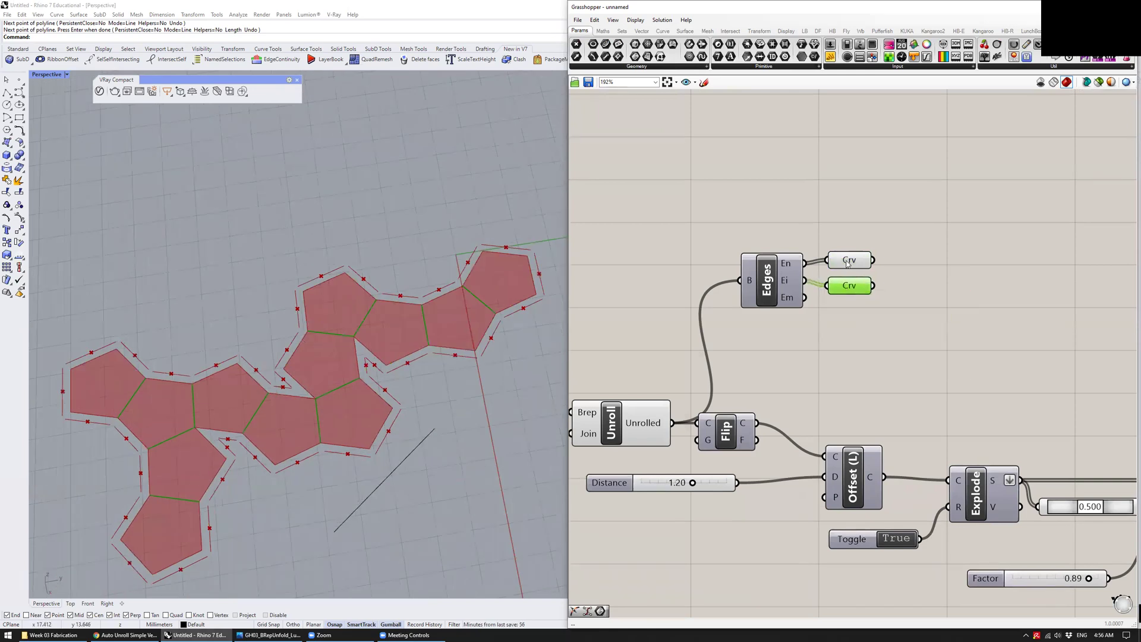
left_click(888, 245)
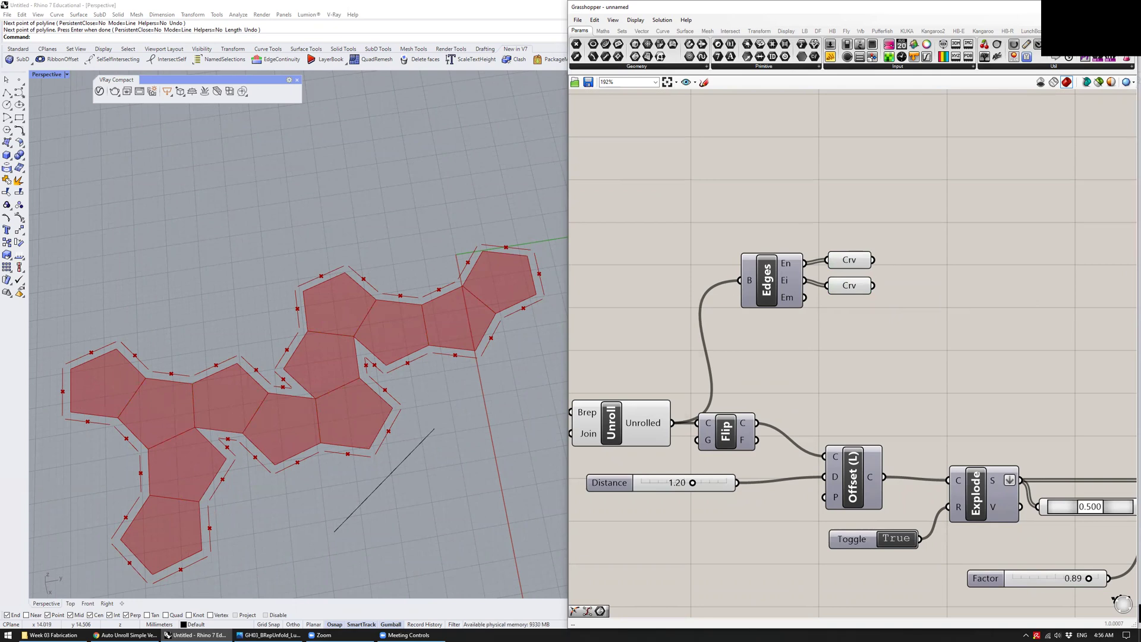
Select the Scale component to highlight the scaled offset segments around the net
key("alt+Tab")
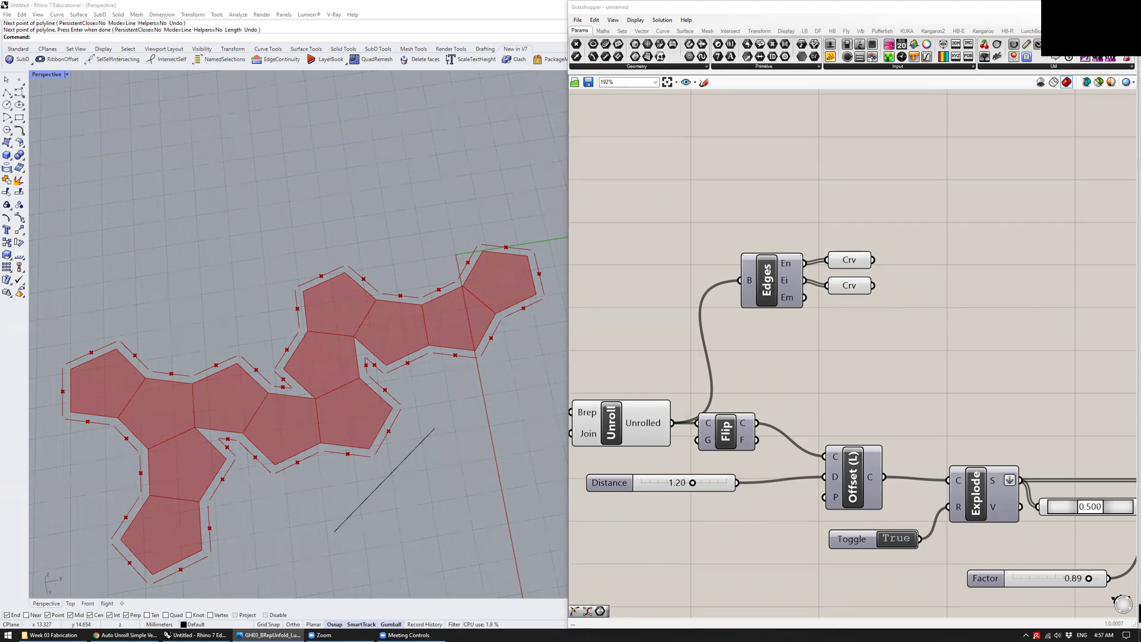
right_click_drag(934, 362, 753, 255)
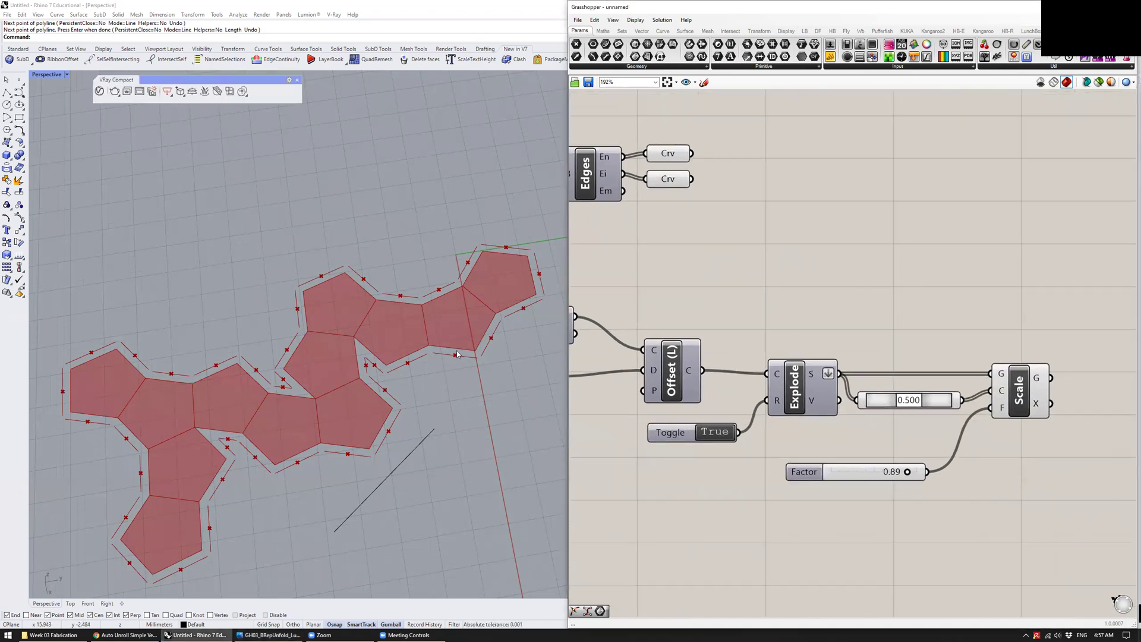
left_click(1030, 381)
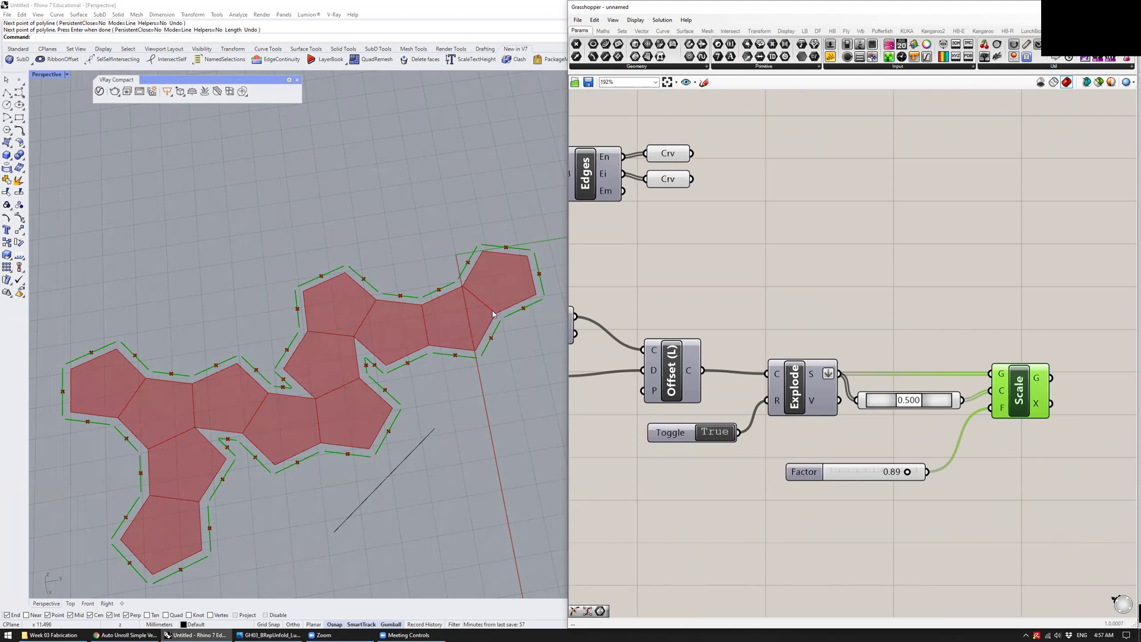
Highlight the offset outline around the net and shift the Flip component slightly away from Unroll
scroll(493, 314, "up", 2)
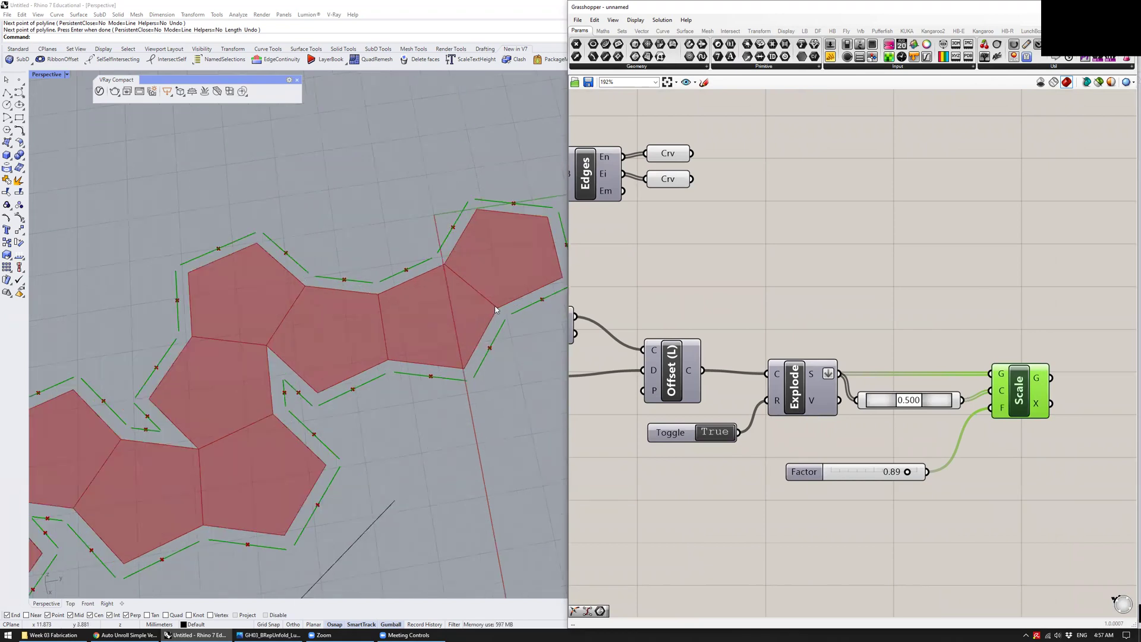
scroll(729, 332, "down", 3)
scroll(729, 332, "up", 1)
left_click(777, 371)
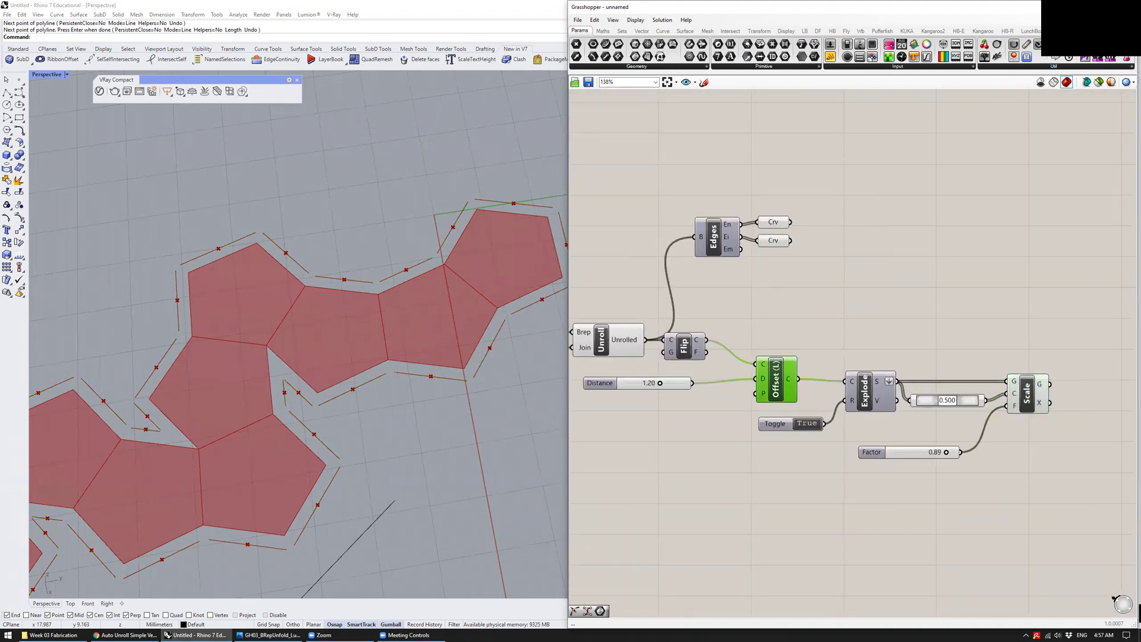
key("alt+Tab")
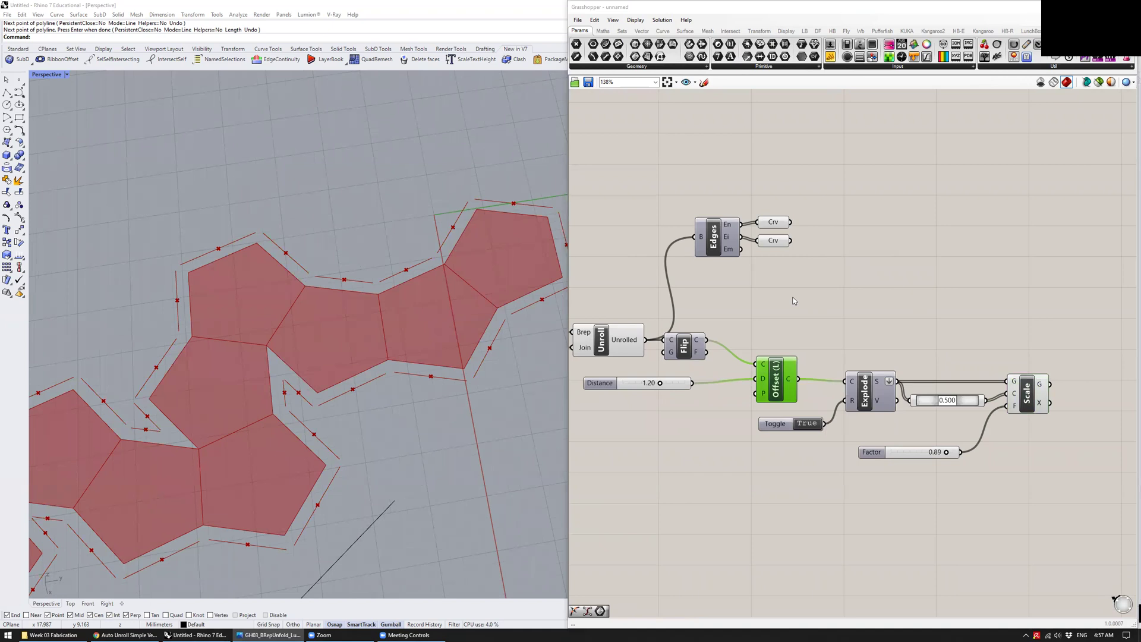
left_click(693, 355)
left_click_drag(694, 354, 702, 358)
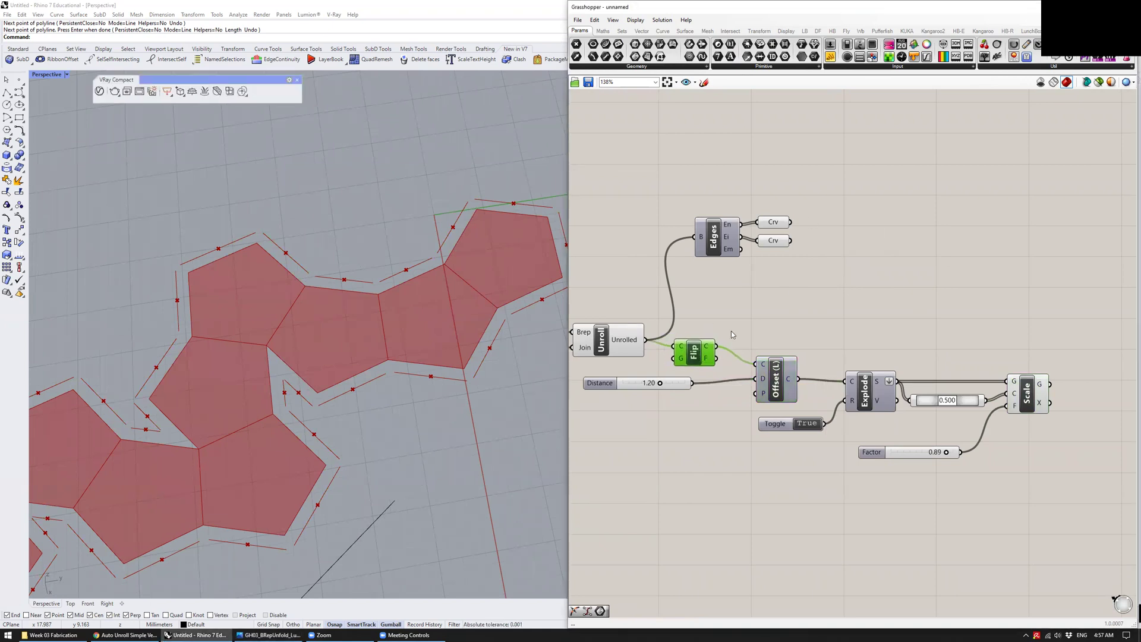
Add a second Explode component above the existing one
right_click_drag(926, 297, 911, 299)
left_click(911, 299)
double_click(911, 299)
type("explo")
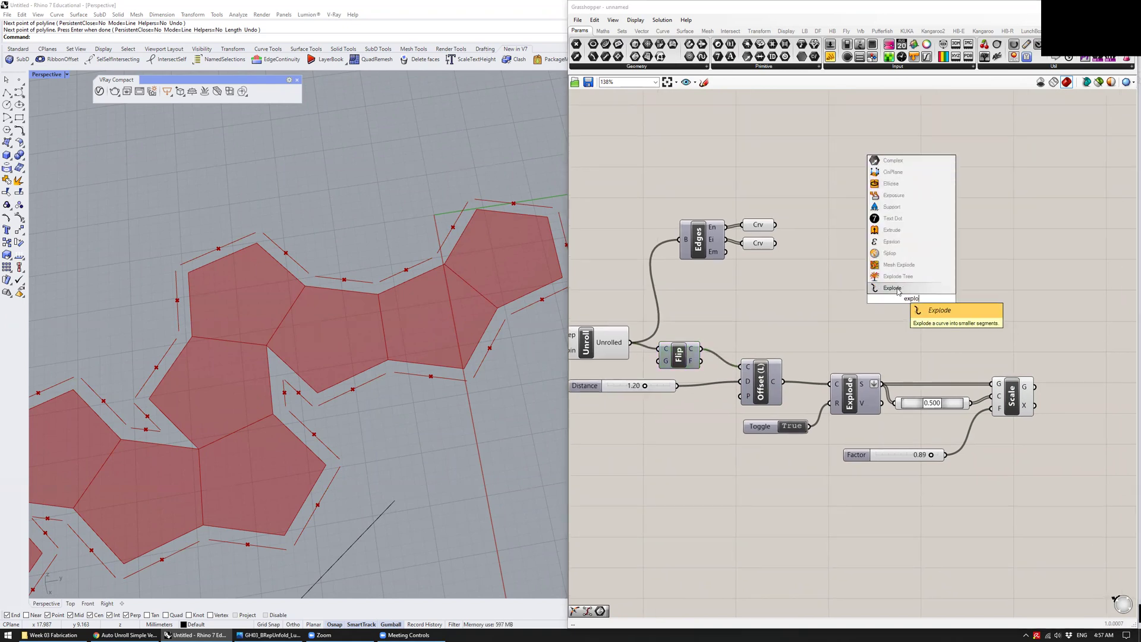
key("Return")
left_click_drag(910, 295, 909, 307)
Duplicate the True toggle for the new Explode's R input and feed Flip's curve output into its C input
left_click(770, 430)
key("ctrl+c")
key("ctrl+v")
left_click_drag(777, 434, 890, 321)
left_click_drag(912, 315, 906, 319)
left_click(755, 305)
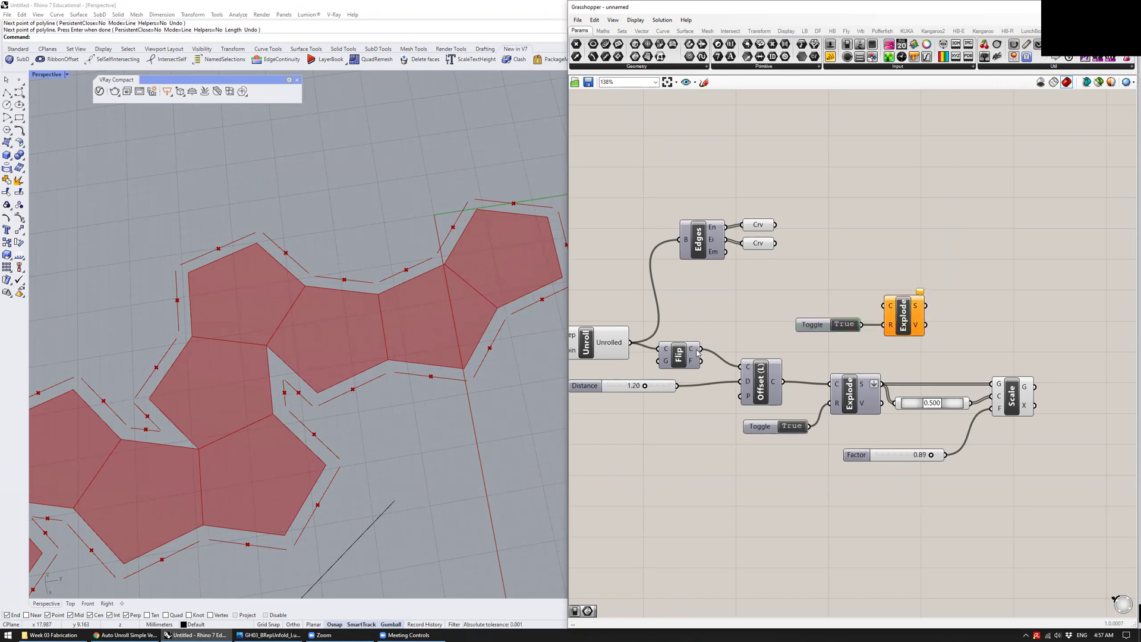
left_click_drag(703, 351, 885, 305)
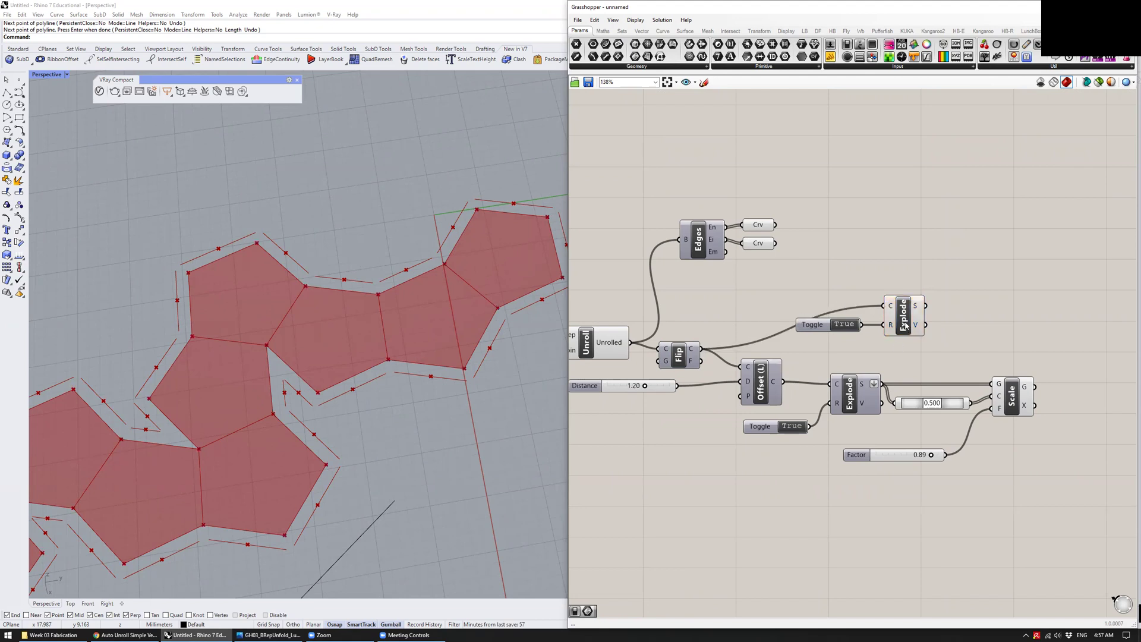
Highlight the exploded net outline and move the new Explode with its toggle closer to the Flip component
left_click(906, 326)
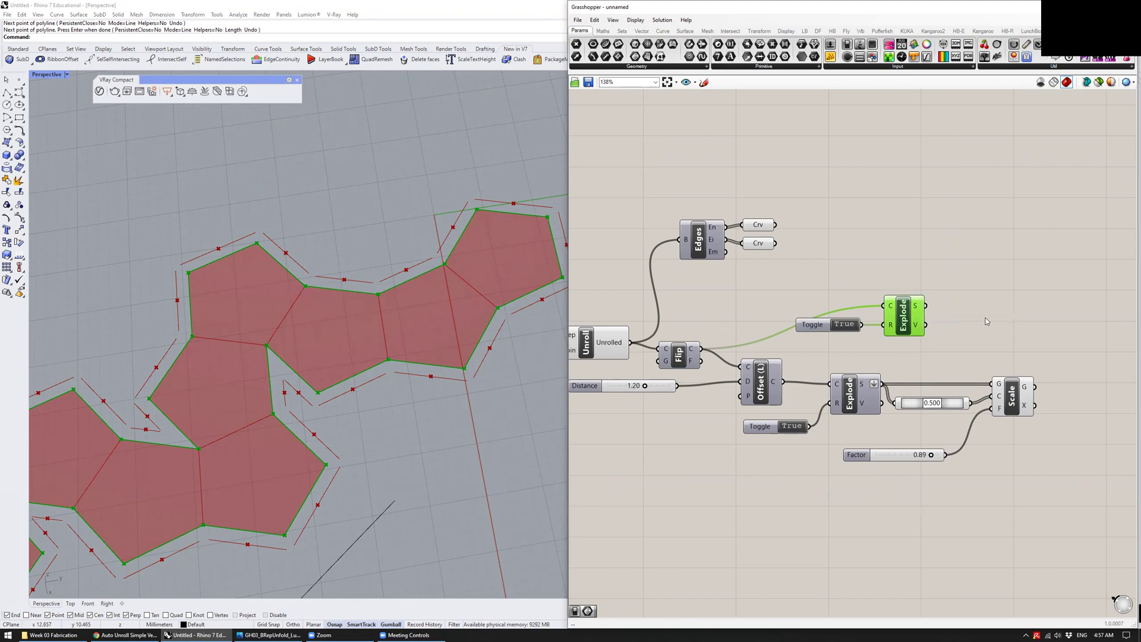
right_click_drag(924, 322, 798, 320)
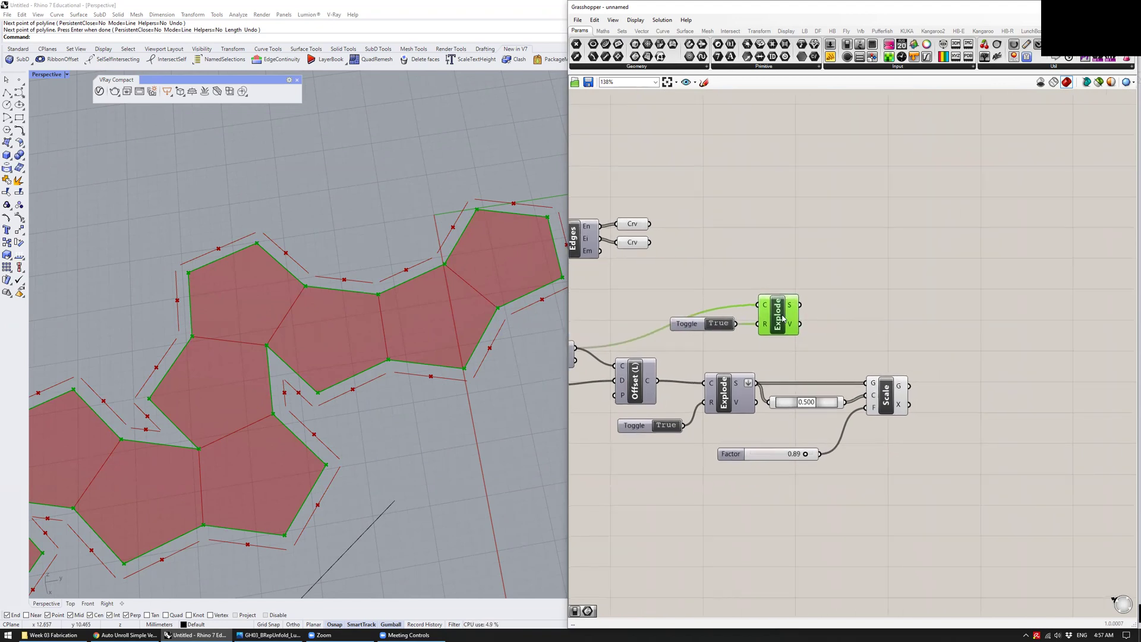
left_click(702, 326)
left_click(788, 324, "shift")
left_click_drag(788, 324, 743, 323)
left_click(725, 347)
Highlight the scaled offset segments and examine them against the net's corners
left_click(886, 401)
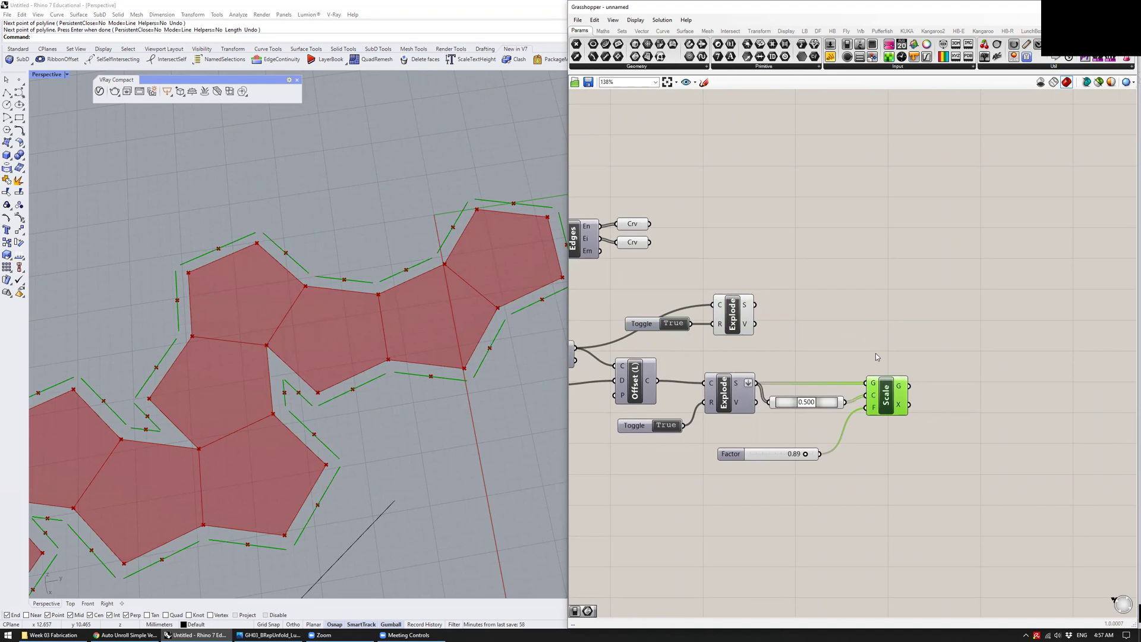
left_click(875, 356)
right_click_drag(956, 334, 871, 334)
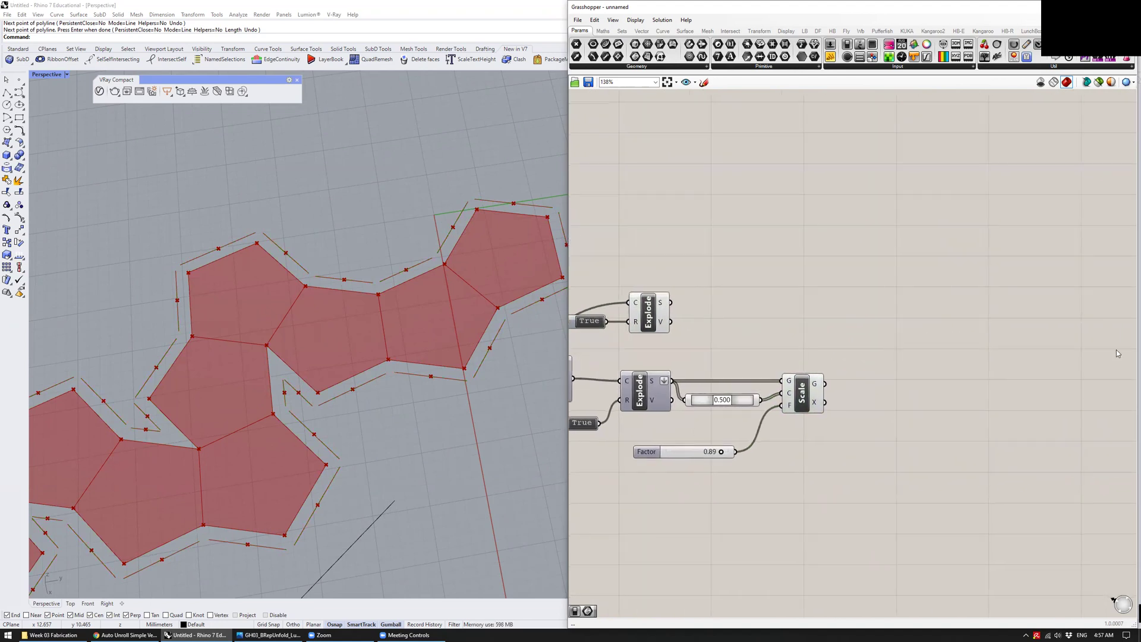
key("alt+Tab")
right_click_drag(812, 295, 795, 291)
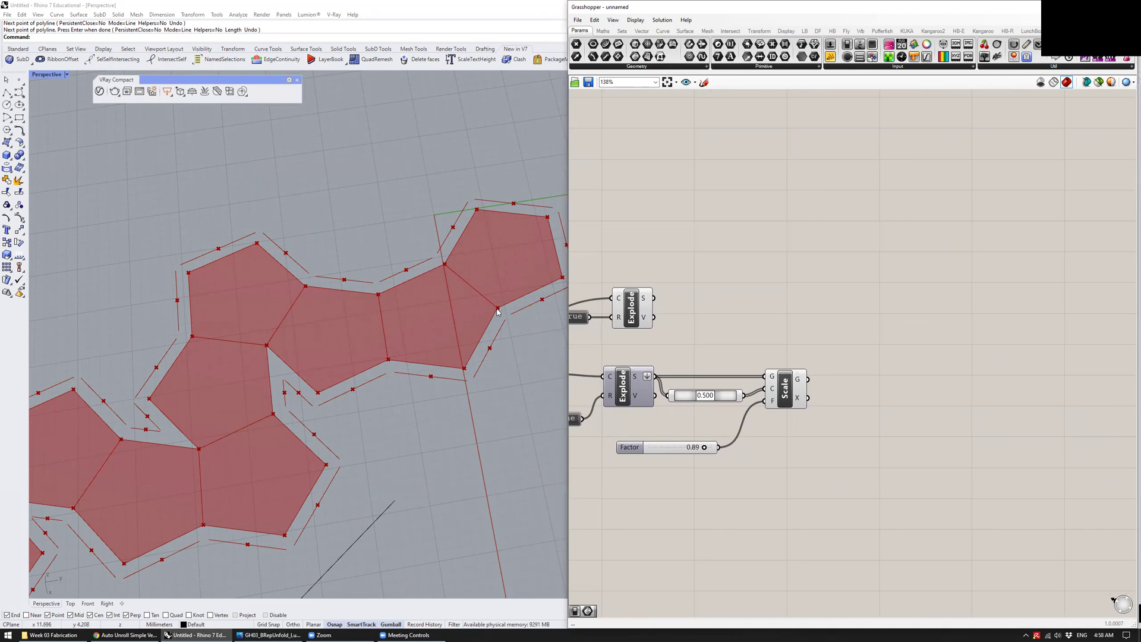
right_click_drag(538, 315, 498, 315, "shift")
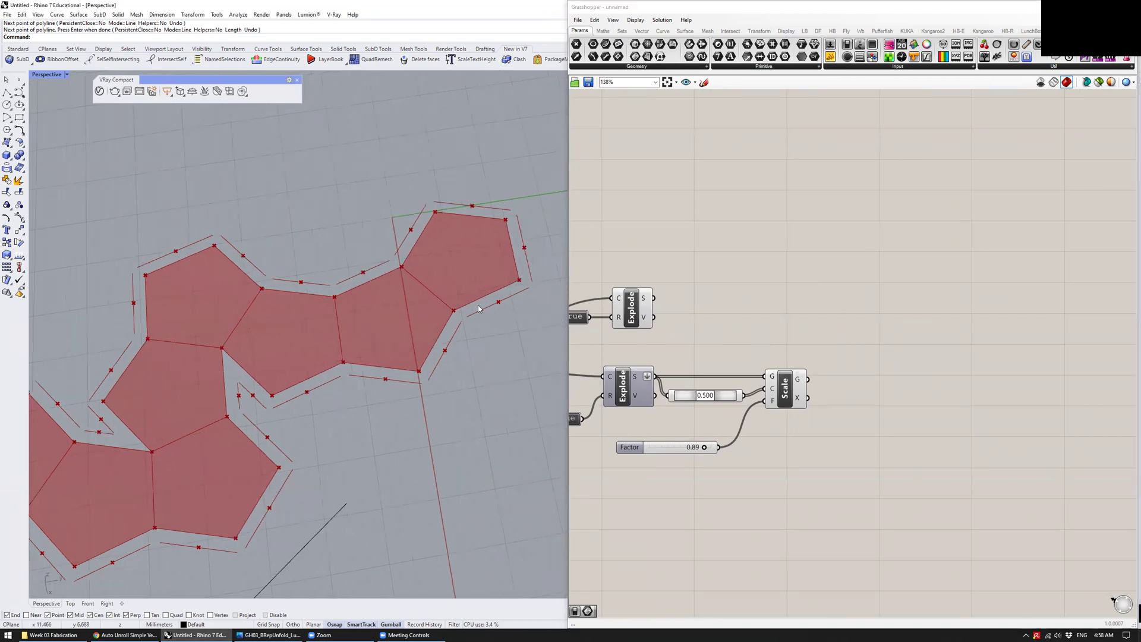
scroll(478, 305, "up", 2)
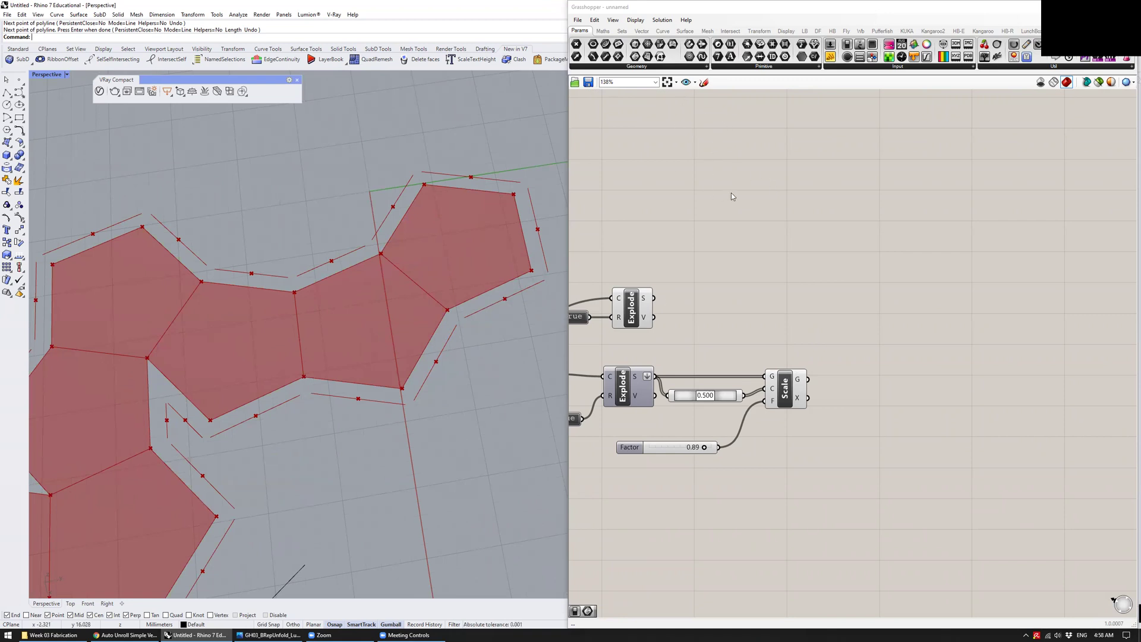
Add an End Points component level with the new Explode and another beside the Scale component
left_click(663, 31)
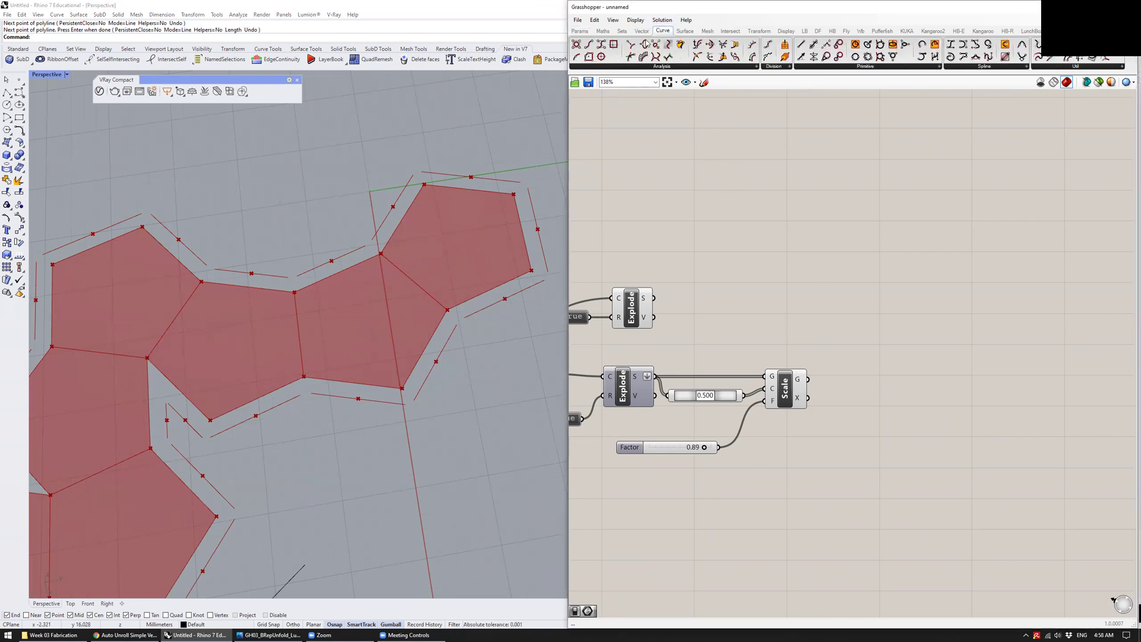
left_click(737, 70)
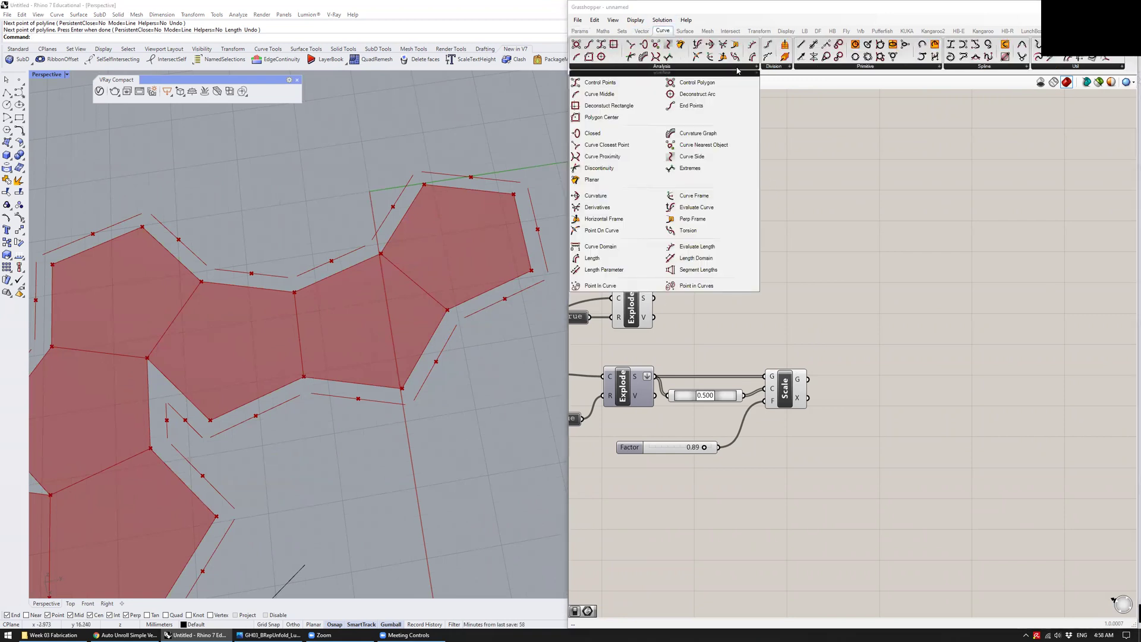
left_click(694, 110)
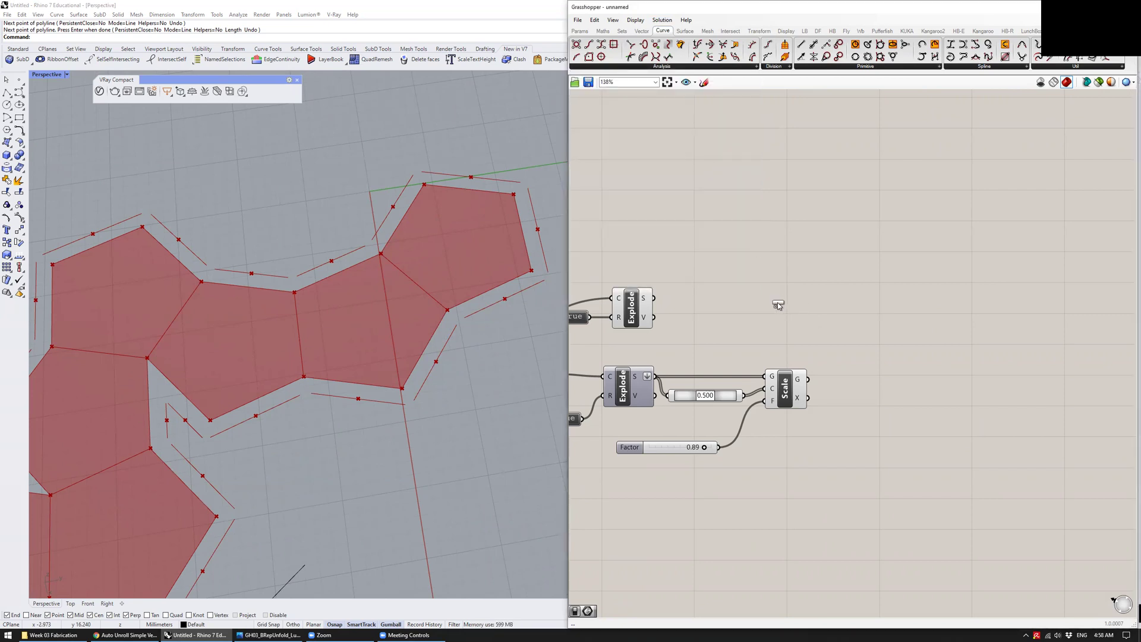
left_click(777, 302)
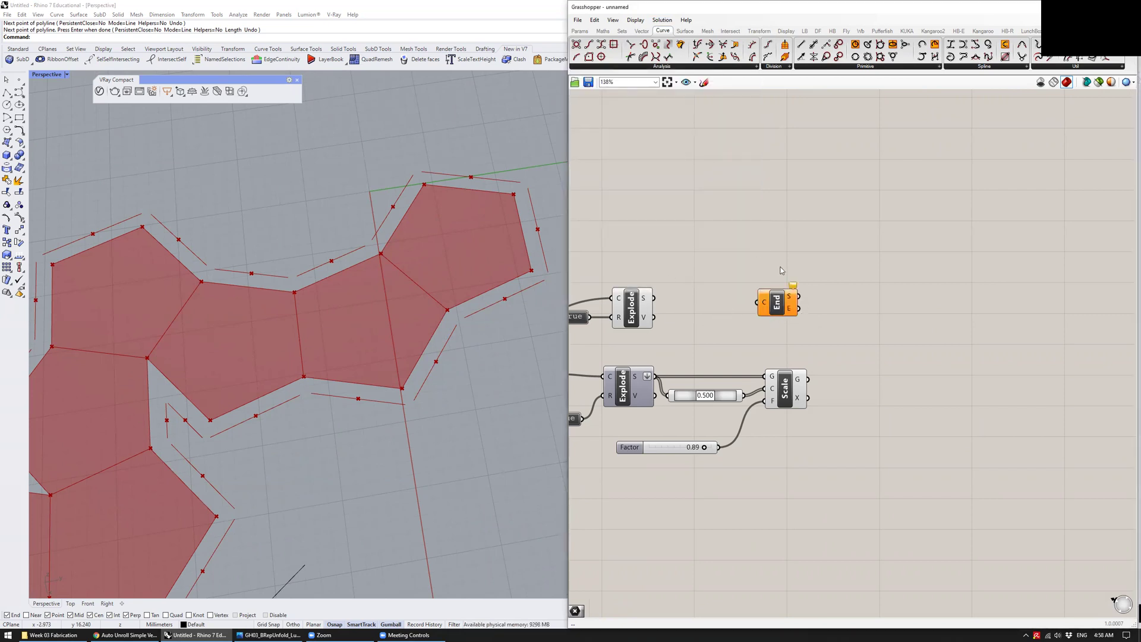
left_click_drag(779, 303, 802, 314)
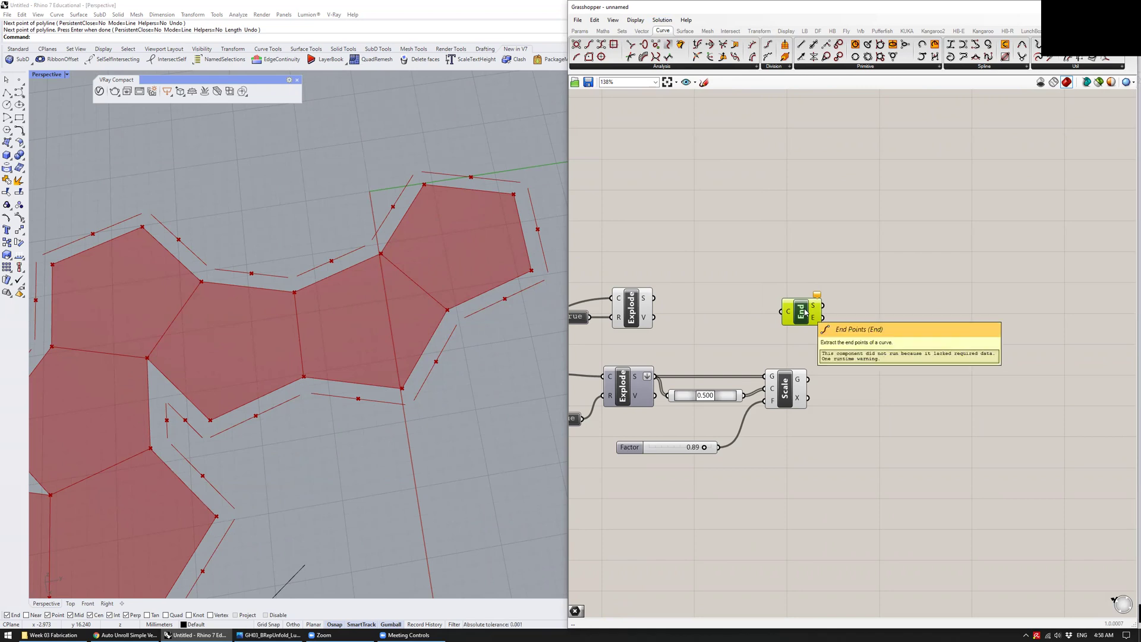
left_click_drag(805, 311, 876, 405)
left_click_drag(877, 310, 869, 311)
left_click(789, 304)
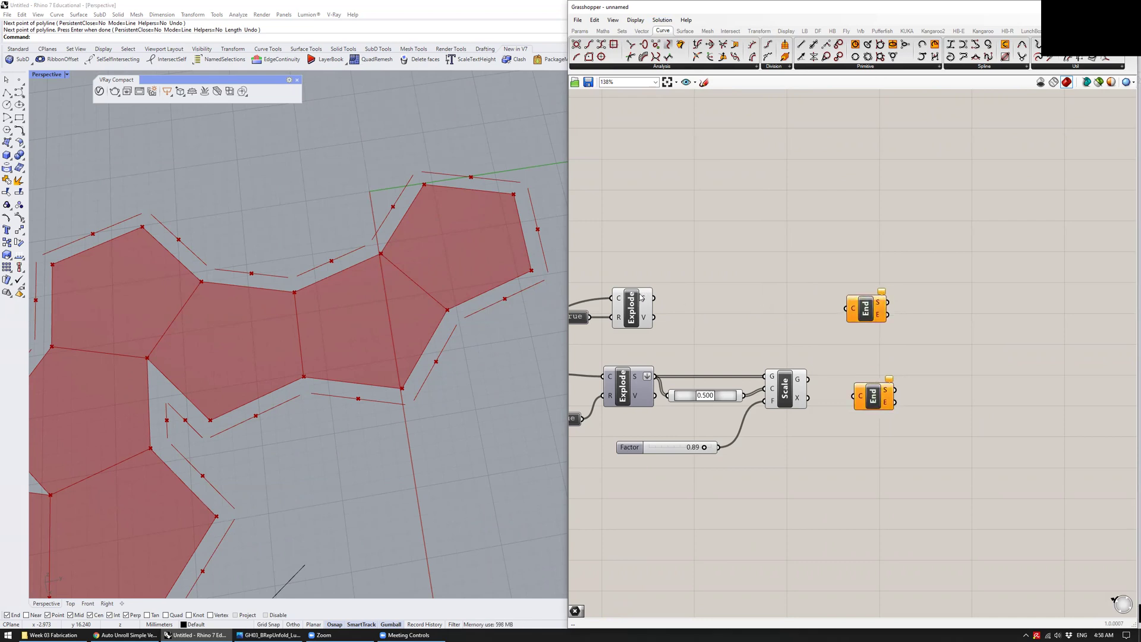
Feed the exploded net segments and the scaled segments into their End Points components, then check the scaled segments' end points
mouse_move(647, 302)
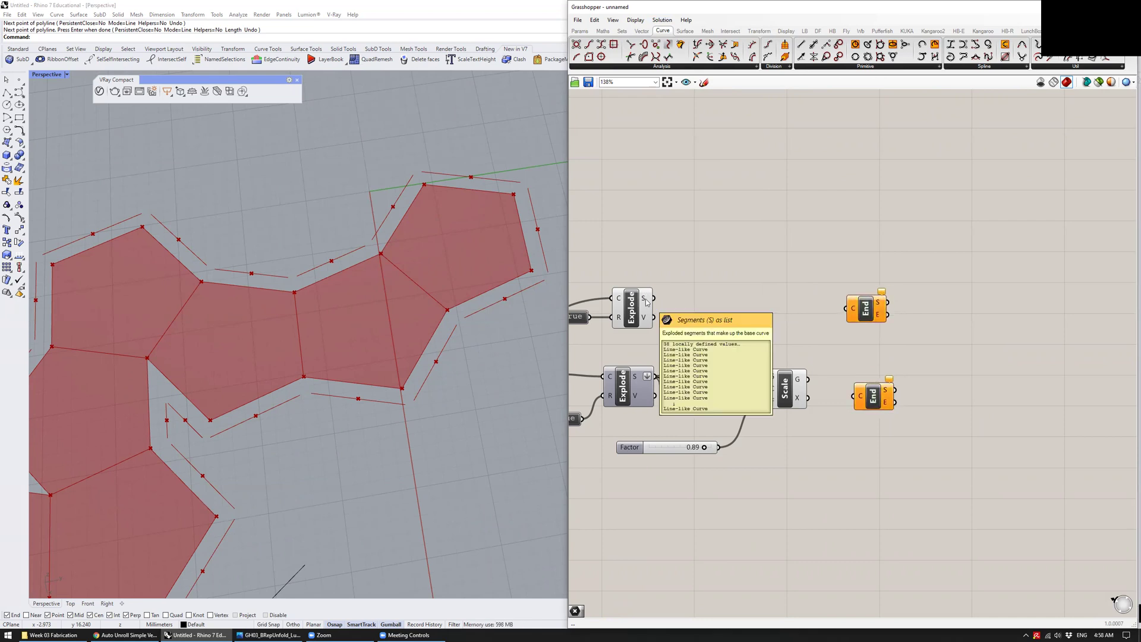
left_click_drag(653, 298, 847, 308)
mouse_move(800, 382)
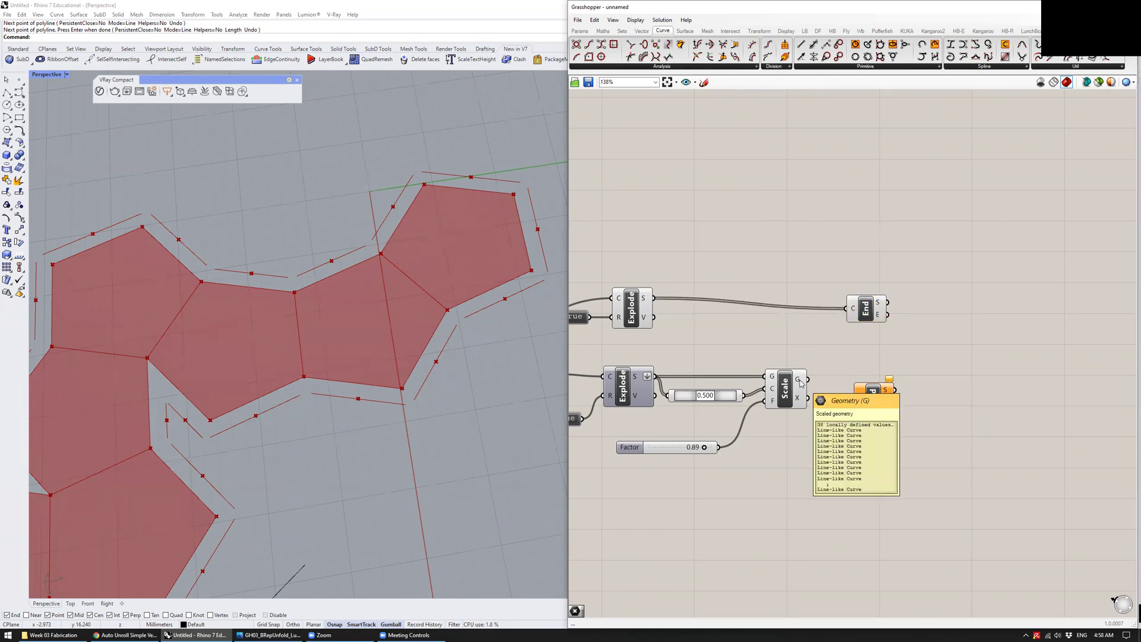
left_click_drag(799, 382, 850, 390)
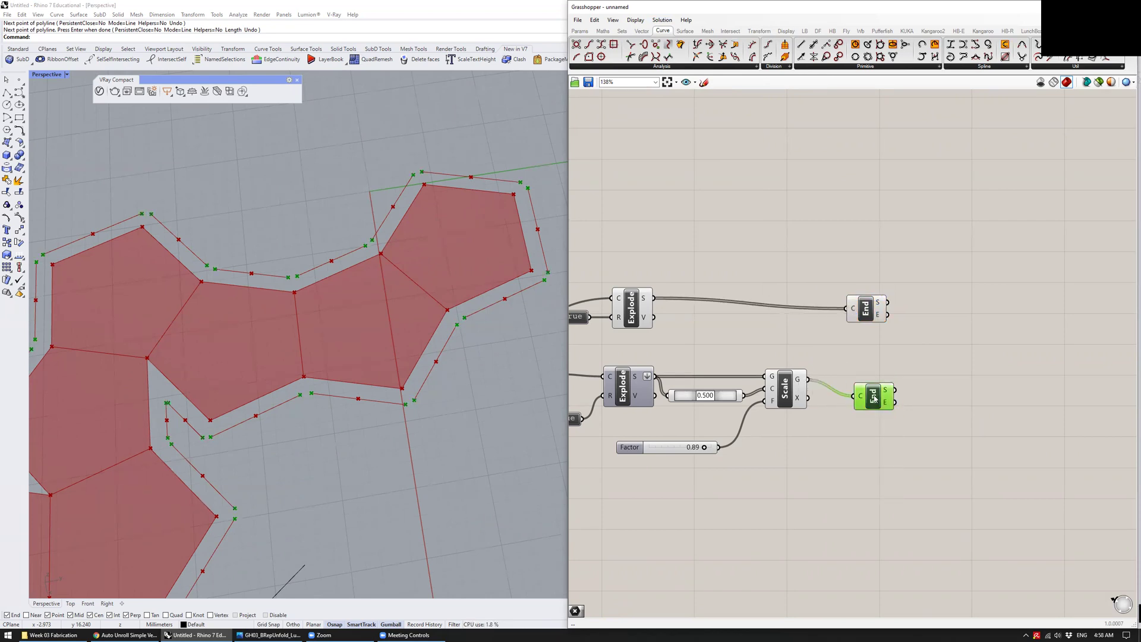
left_click(660, 222)
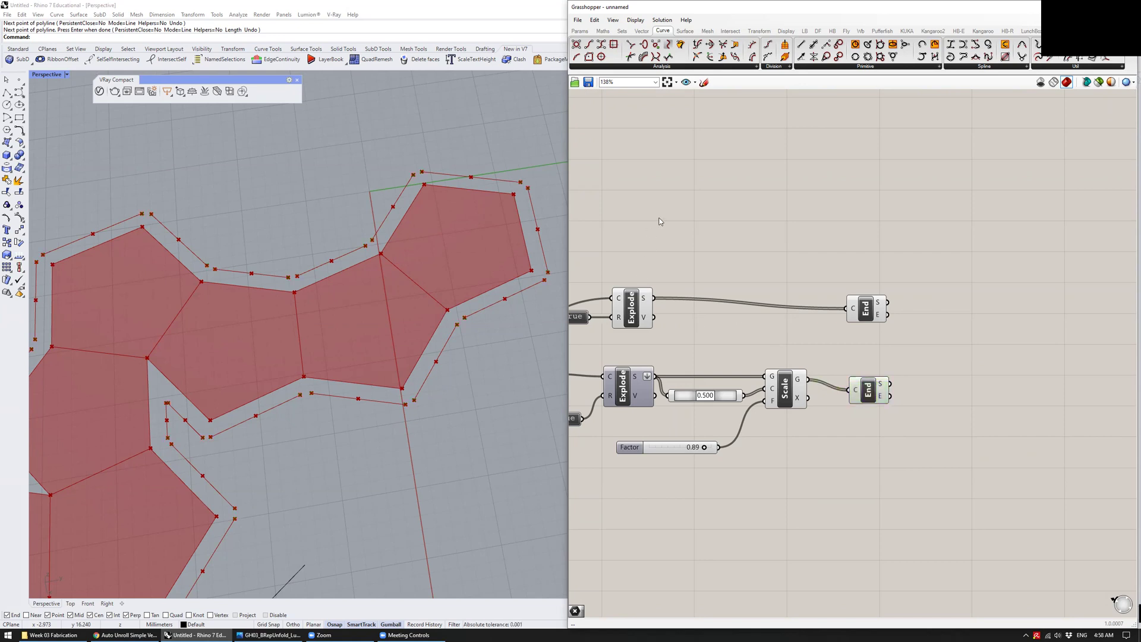
left_click(873, 390)
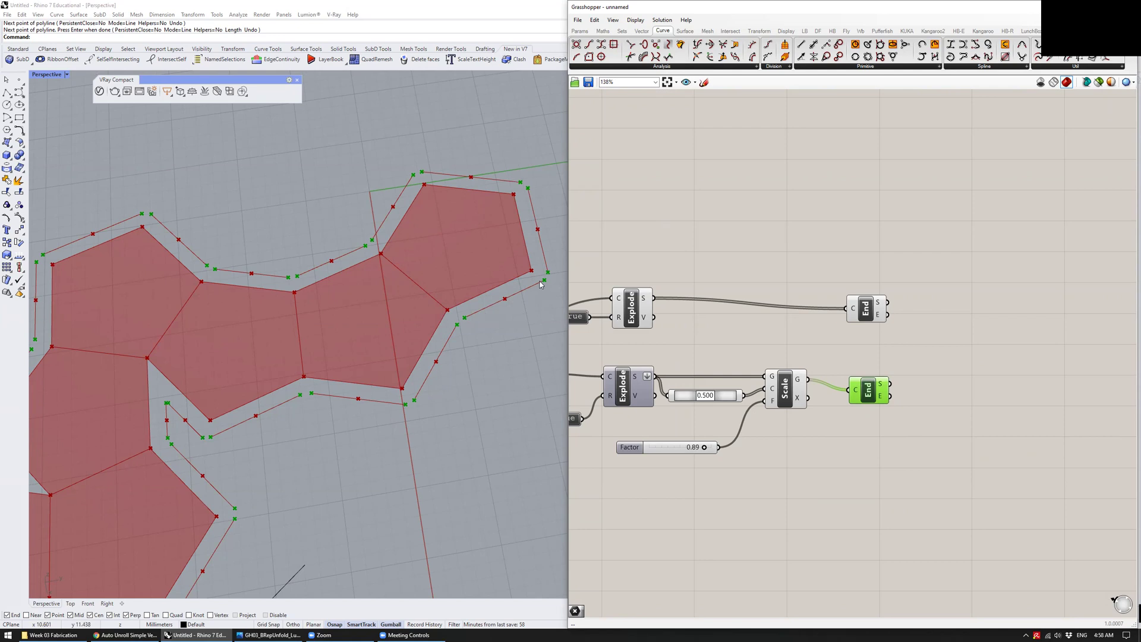
left_click(690, 212)
Attach a Point parameter to each End Points component's start output, compare both point sets, and raise the parameters slightly
left_click(580, 31)
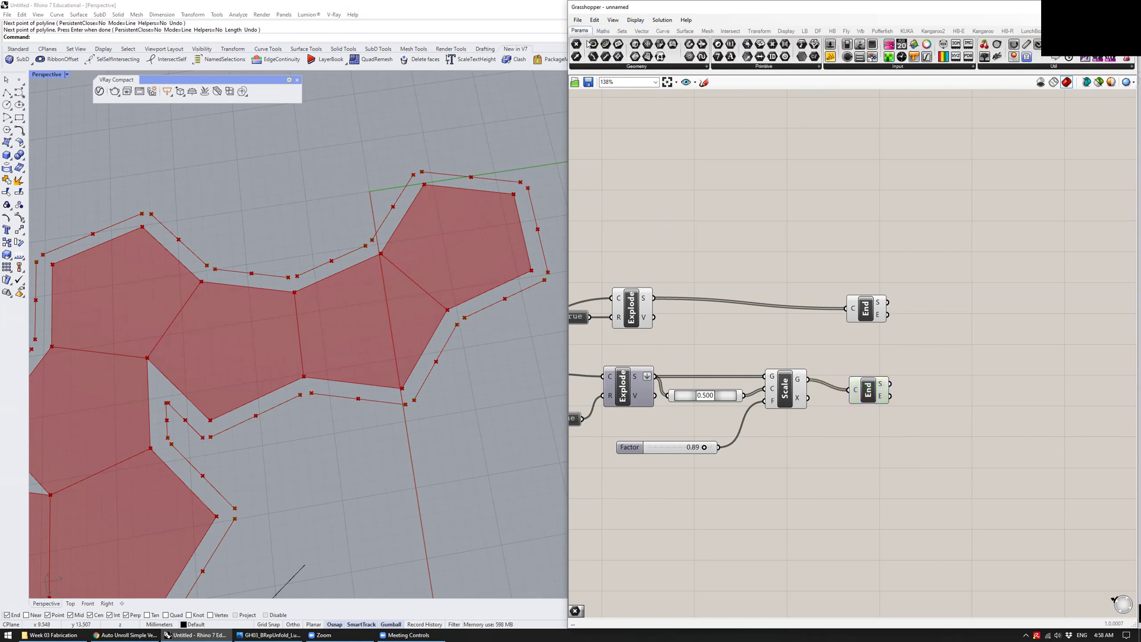
left_click_drag(576, 45, 908, 381)
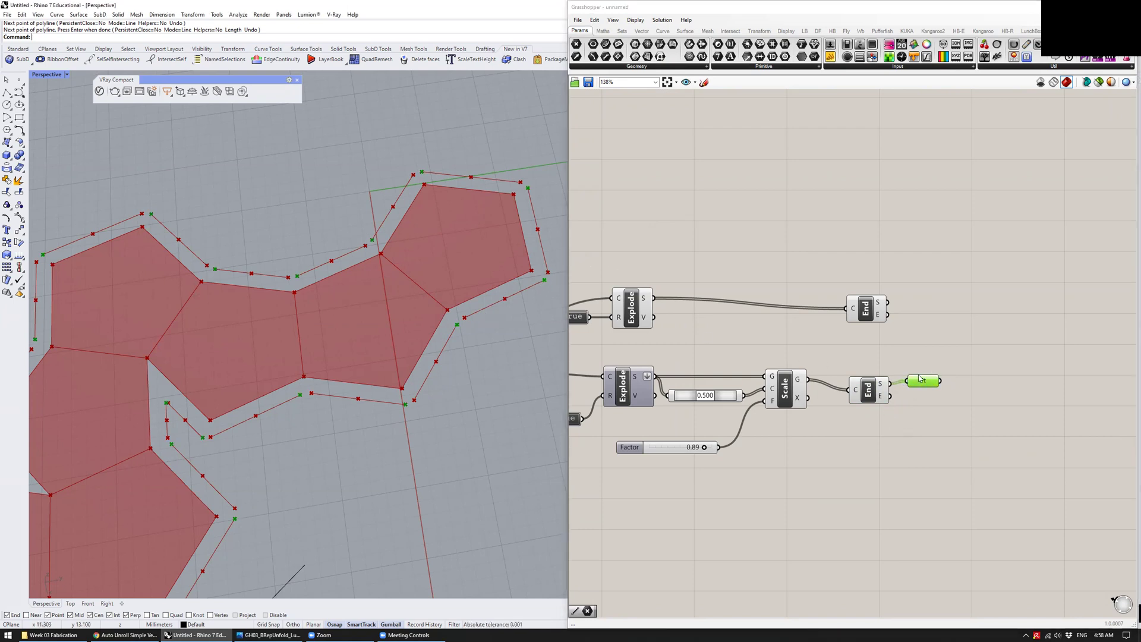
left_click_drag(925, 382, 908, 313, "alt")
left_click_drag(920, 313, 918, 304)
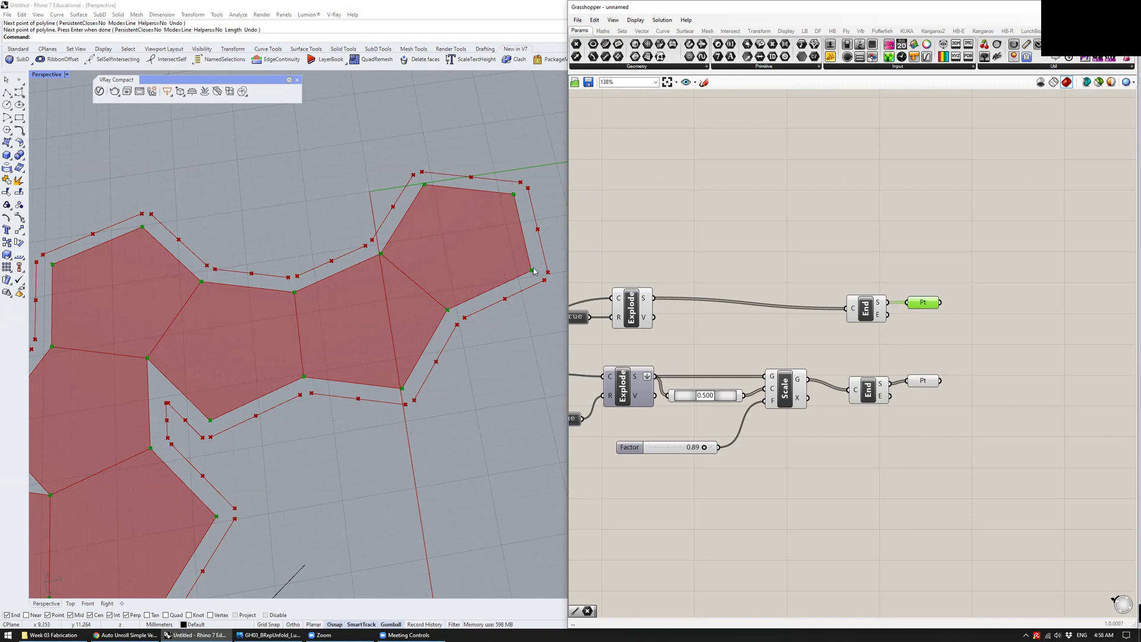
left_click(925, 382)
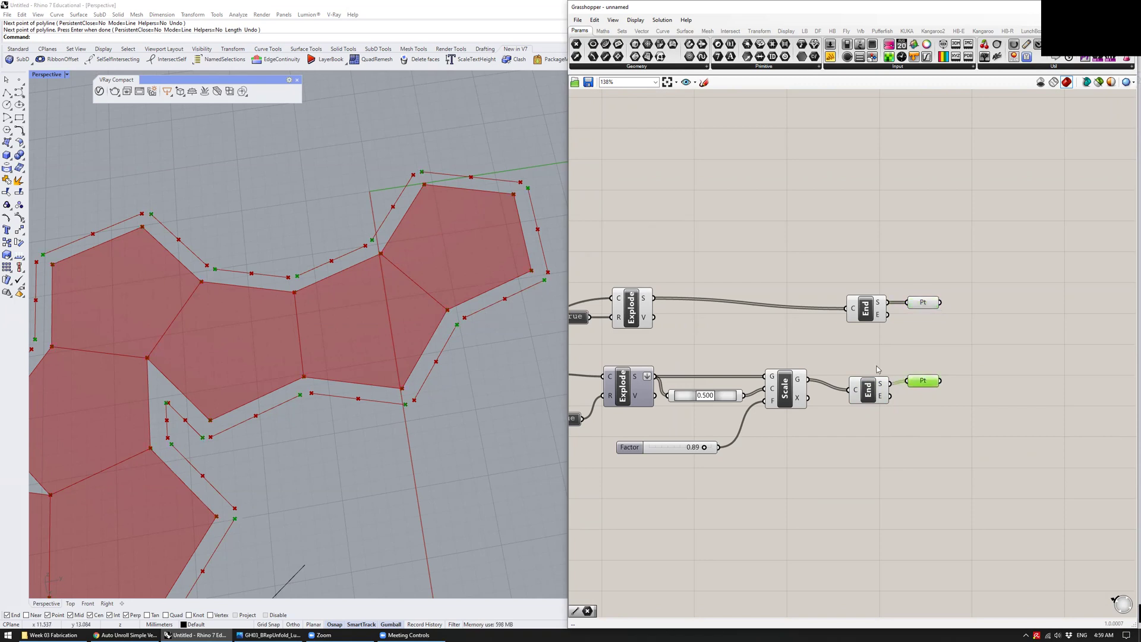
left_click(929, 303)
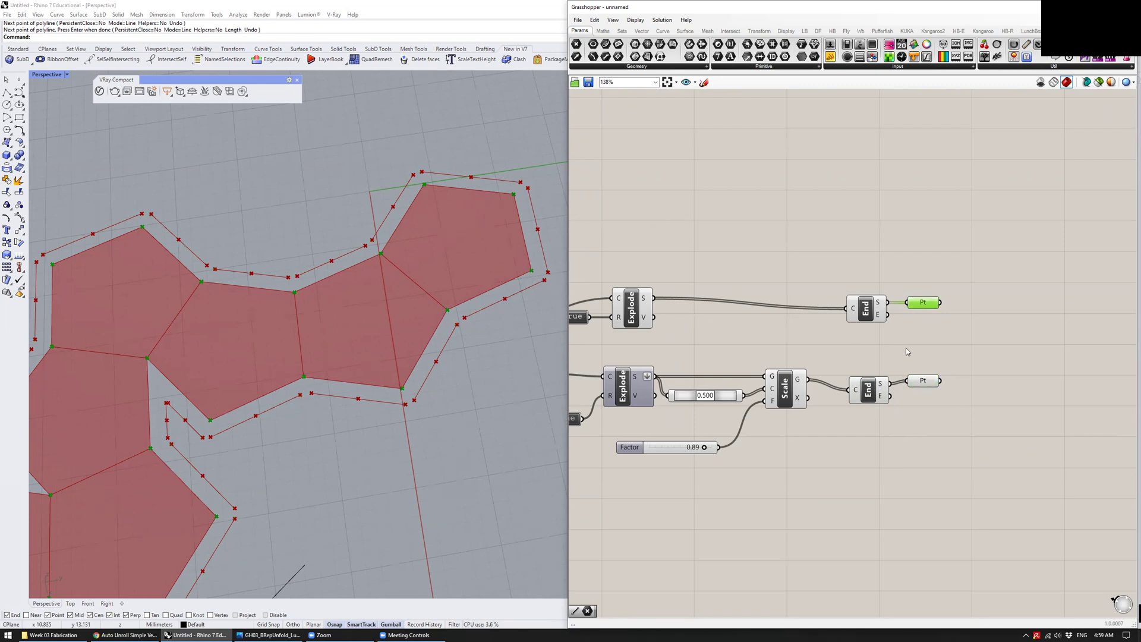
right_click_drag(922, 346, 895, 332)
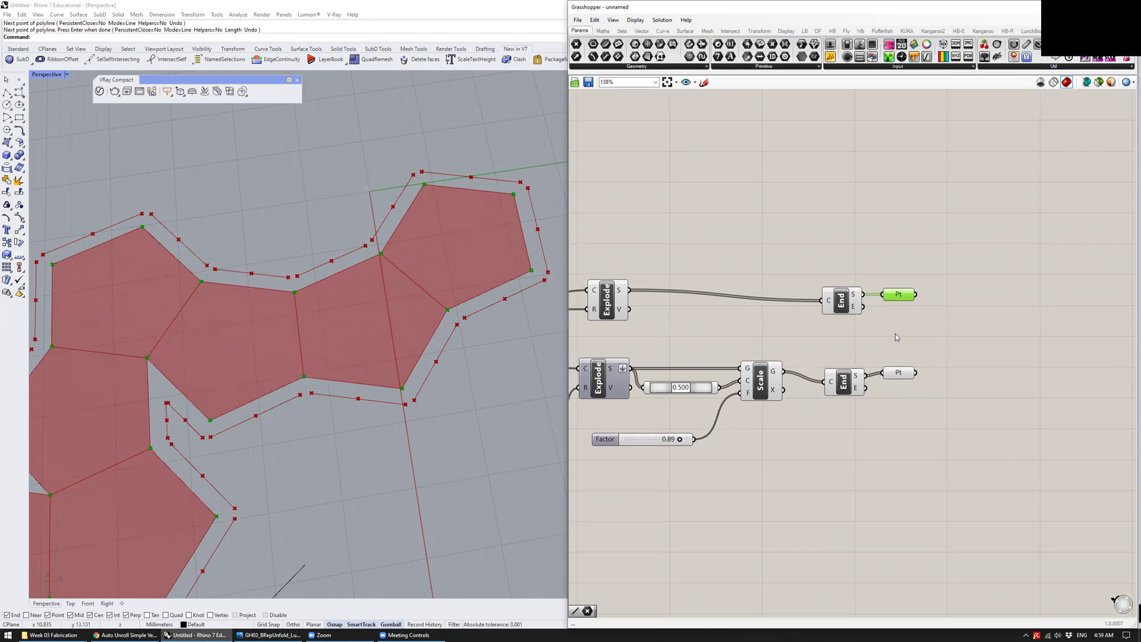
left_click_drag(896, 295, 889, 278)
left_click_drag(893, 375, 887, 360)
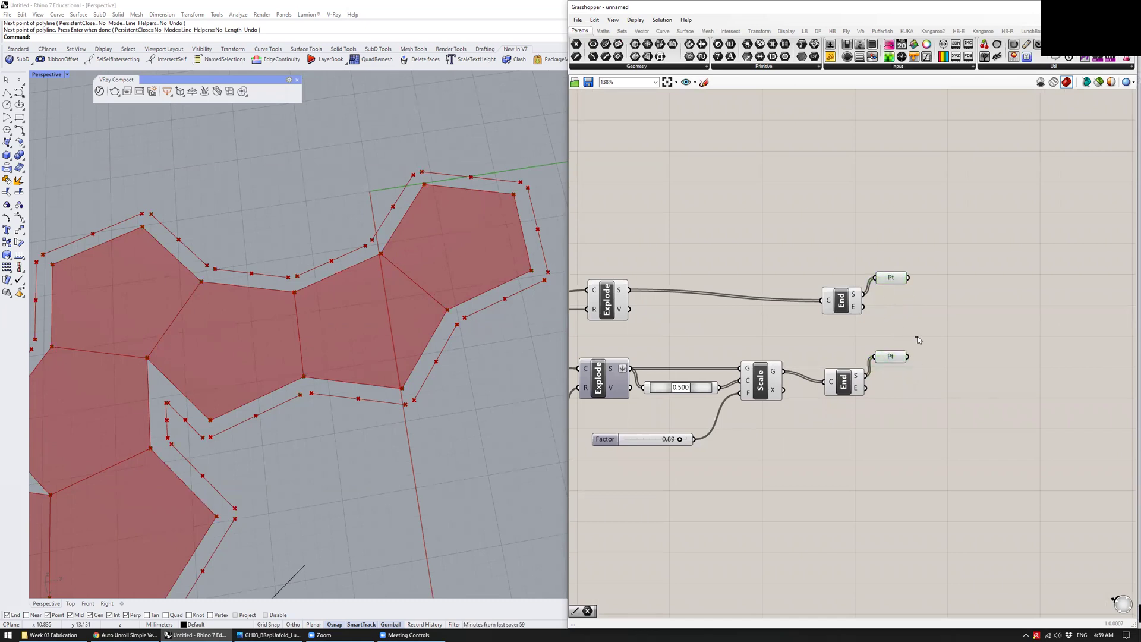
Add two Line components, one beside each End Points component, and highlight the net outline's start points
double_click(944, 312)
type("line")
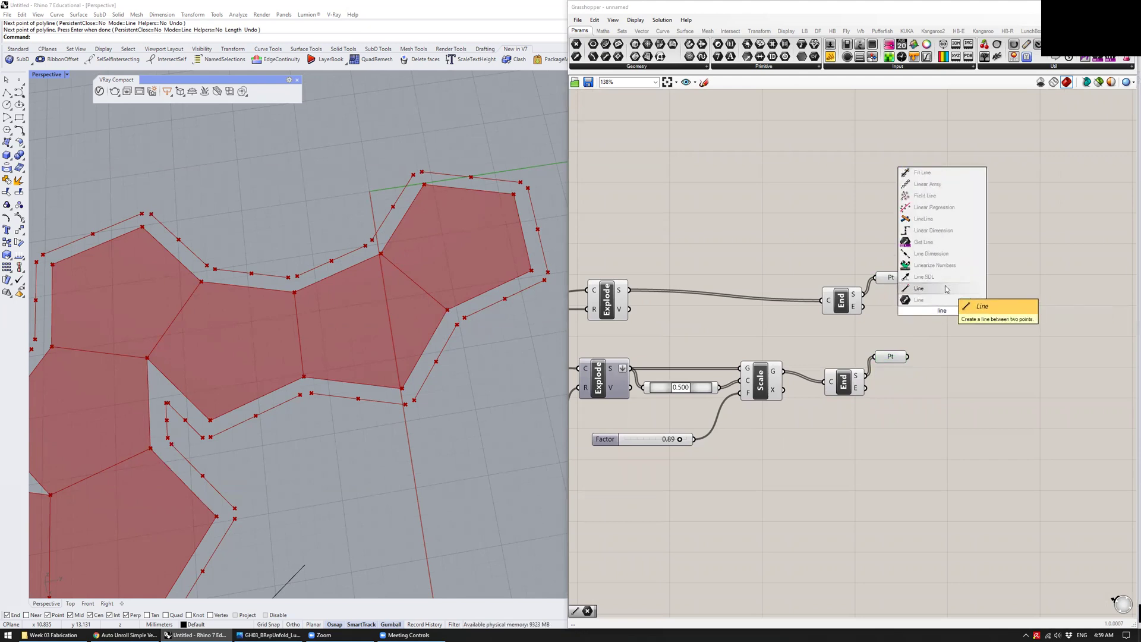
left_click(946, 289)
left_click_drag(965, 305, 951, 390)
key("ctrl+c")
key("ctrl+v")
left_click(965, 302)
left_click(947, 349)
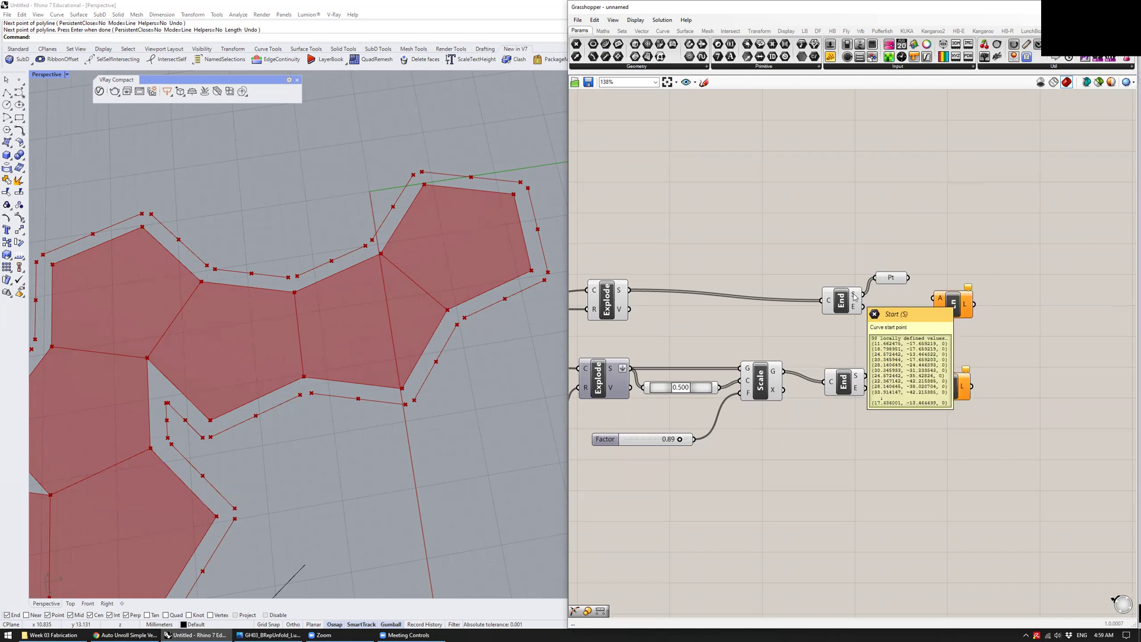
left_click(891, 278)
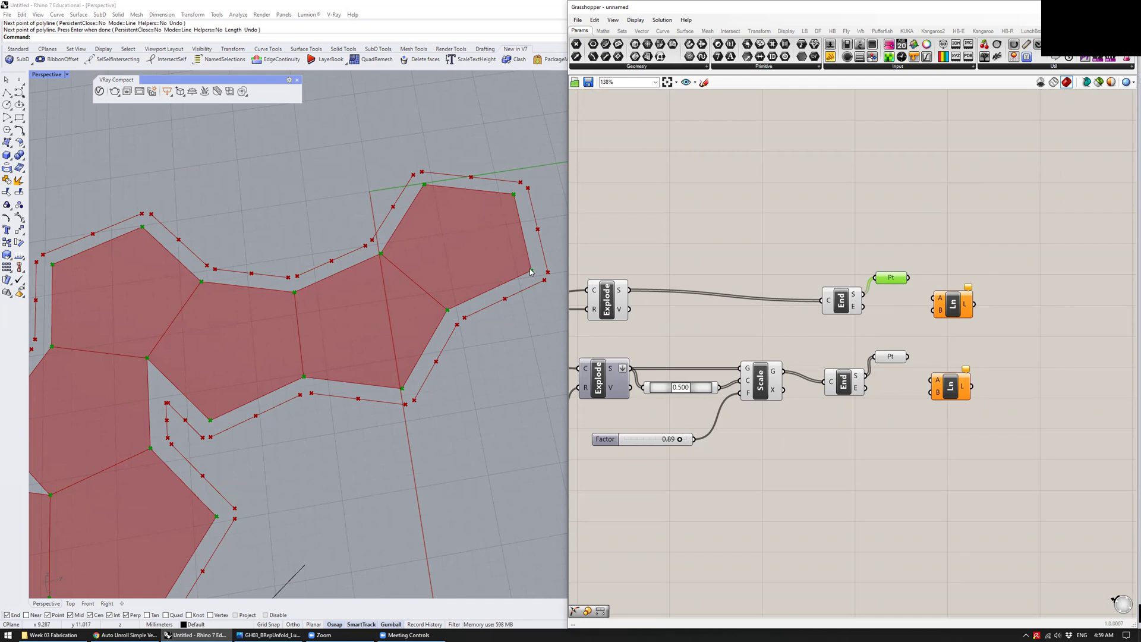
Connect the start outputs of both End Points components to the upper Line component's A and B inputs, and inspect the resulting lines
left_click(886, 358)
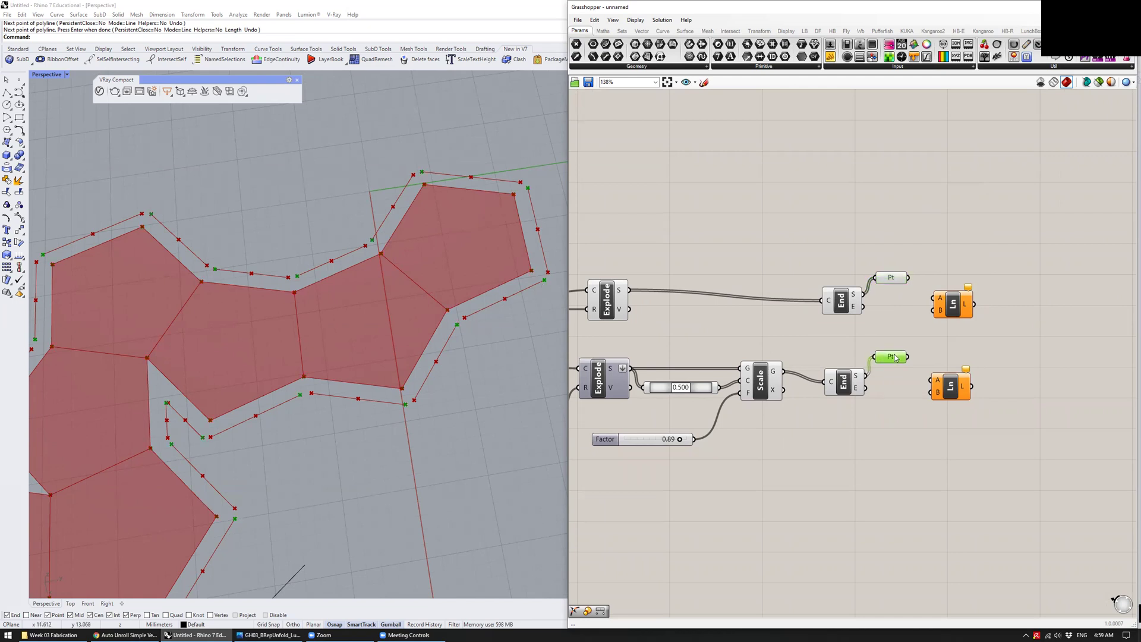
mouse_move(858, 379)
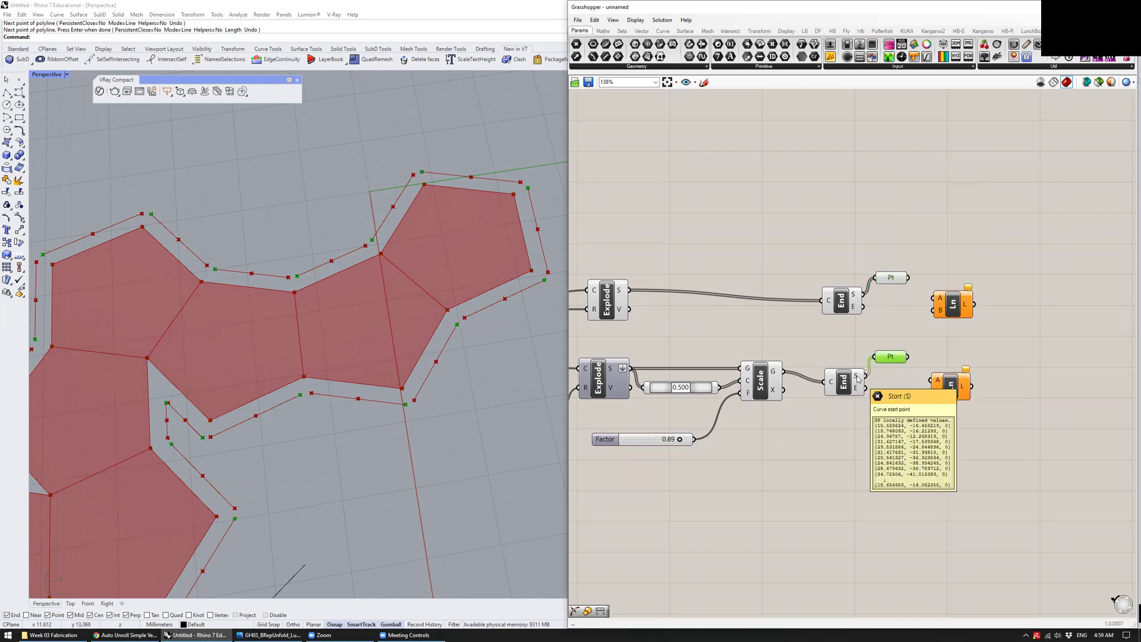
left_click(845, 342)
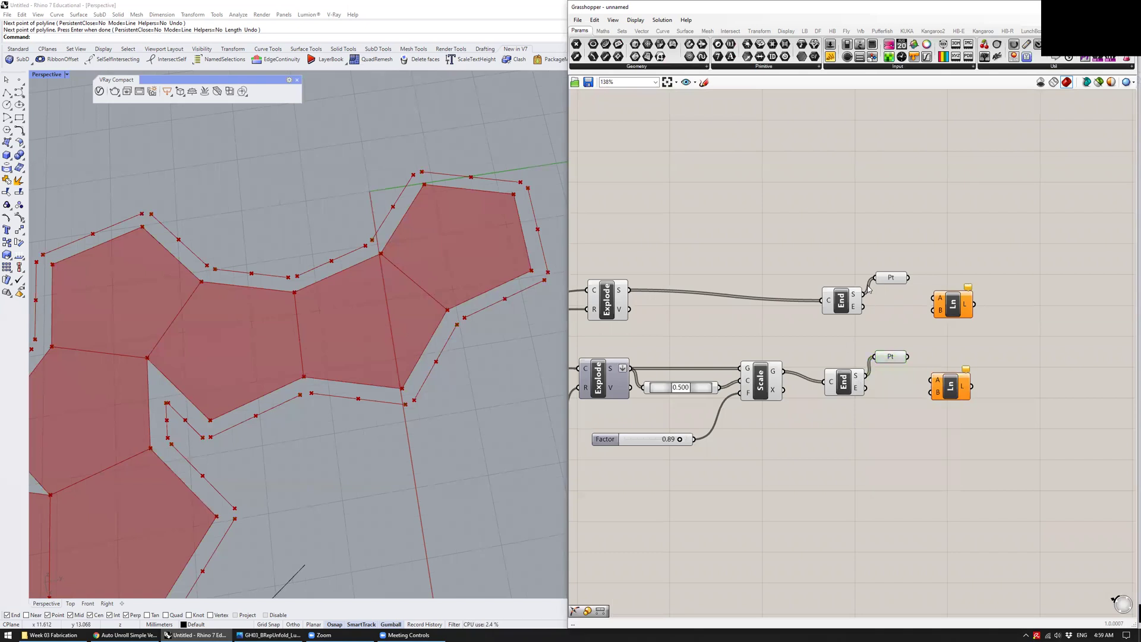
left_click_drag(865, 295, 933, 298)
left_click_drag(866, 376, 937, 324)
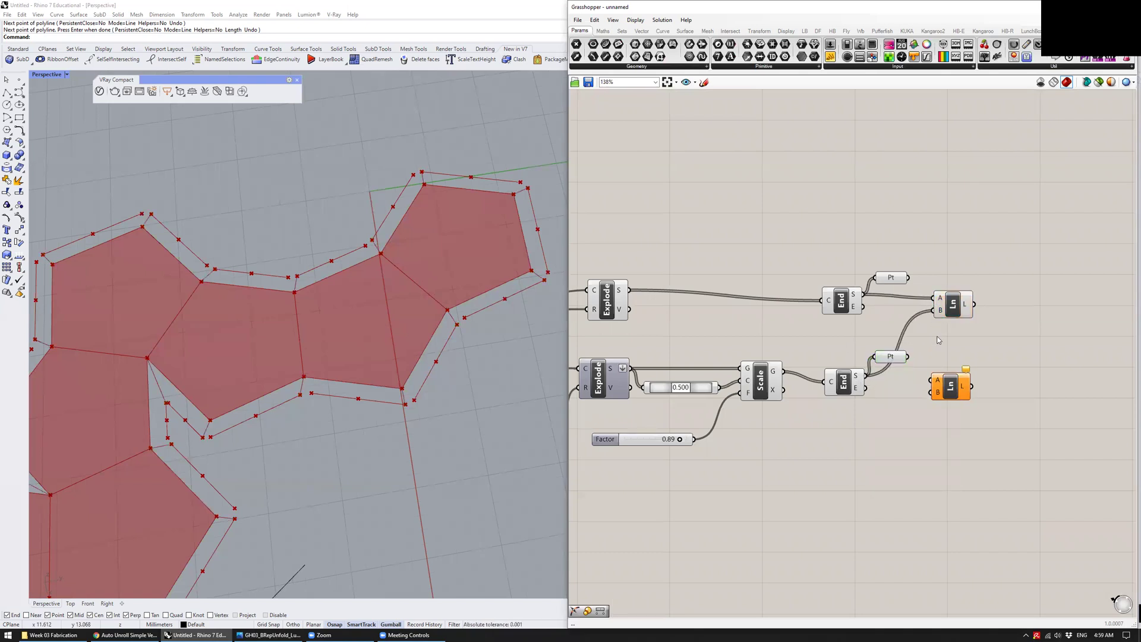
left_click(948, 302)
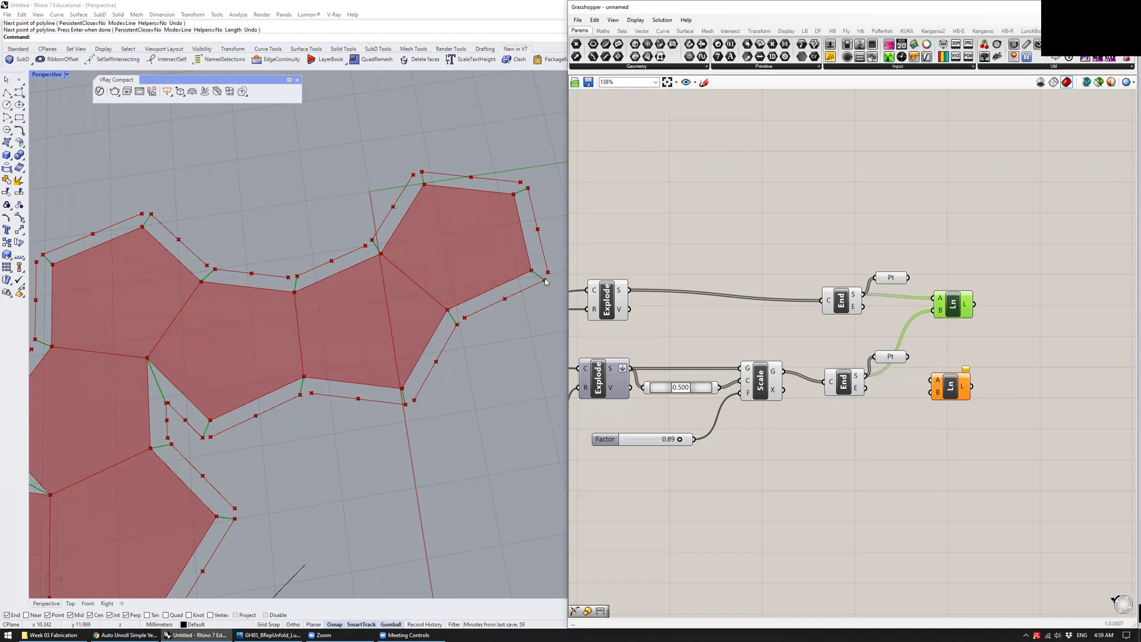
scroll(548, 272, "up", 2)
scroll(547, 272, "up", 3)
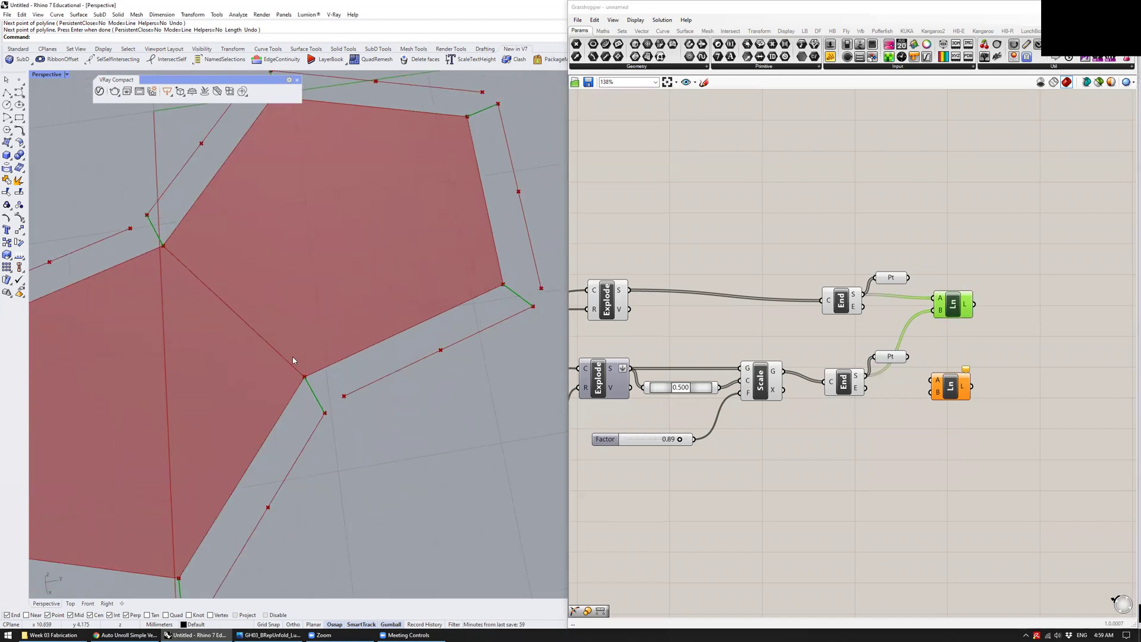
Delete both Point parameters attached to the End Points components
left_click(908, 428)
left_click(895, 279)
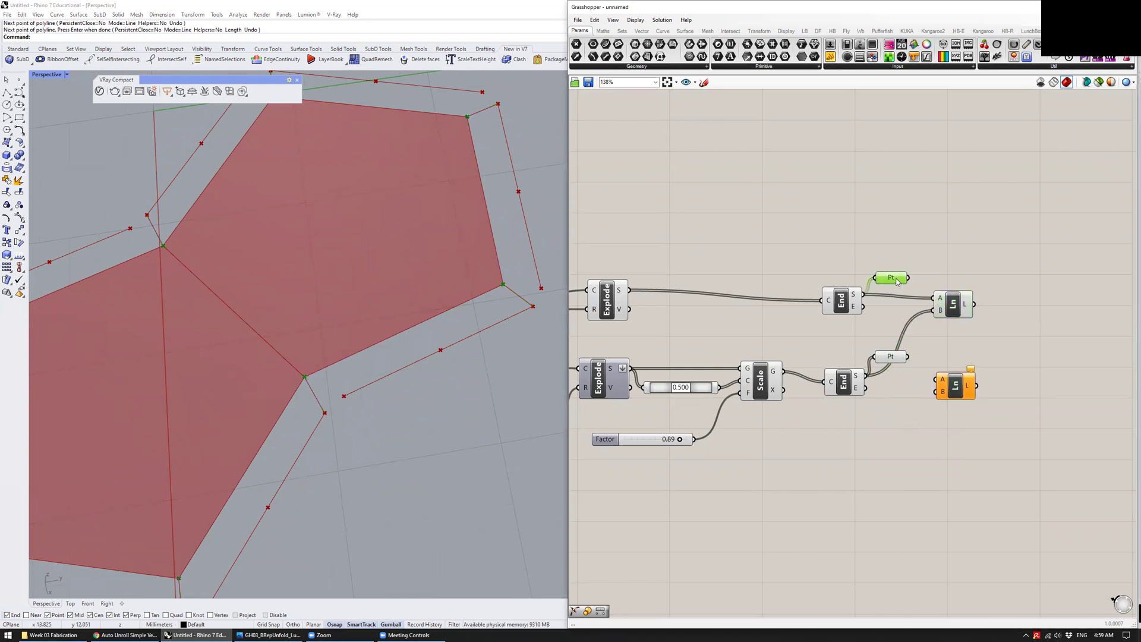
key("Delete")
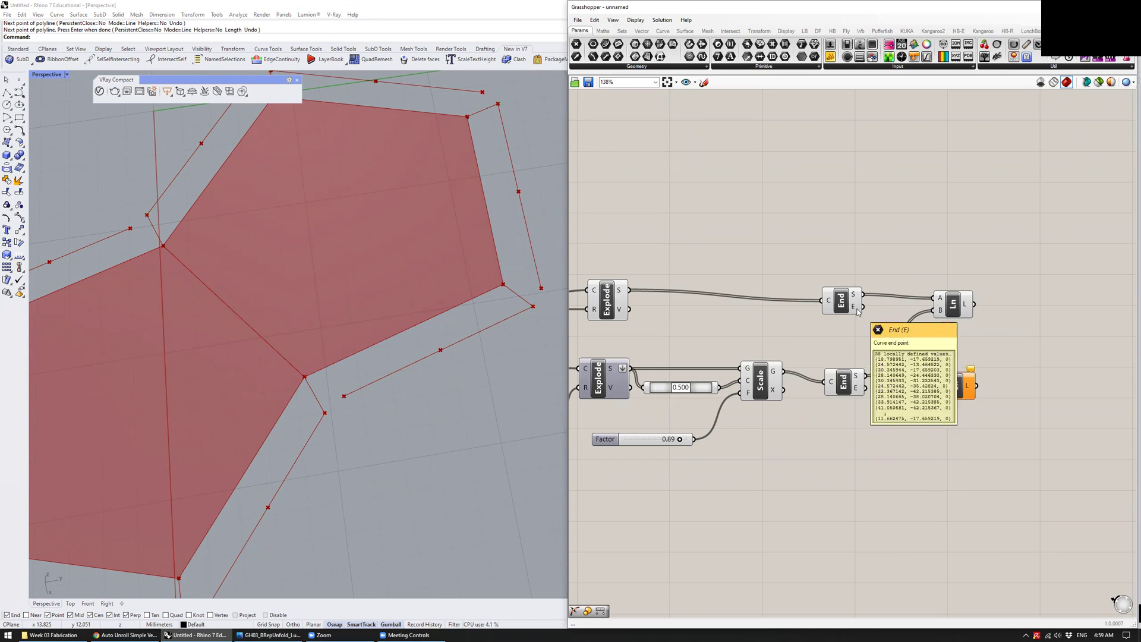
Connect the end outputs of both End Points components to the lower Line component's A and B inputs, and check the lines on the net
left_click_drag(863, 307, 940, 380)
left_click_drag(865, 388, 940, 391)
left_click(954, 387)
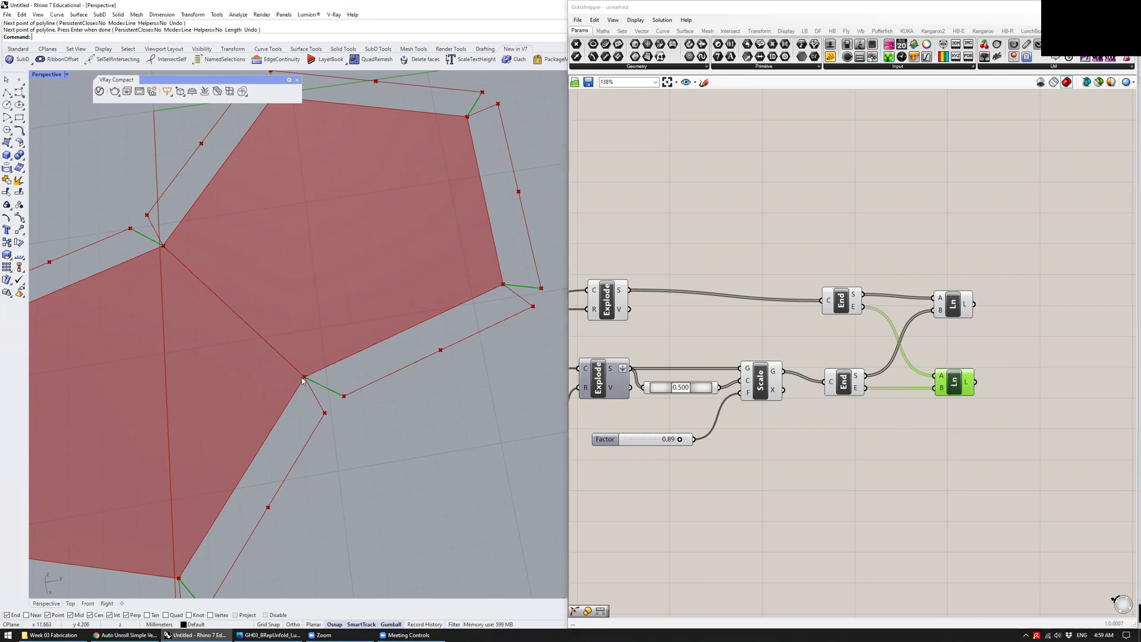
scroll(416, 394, "down", 5)
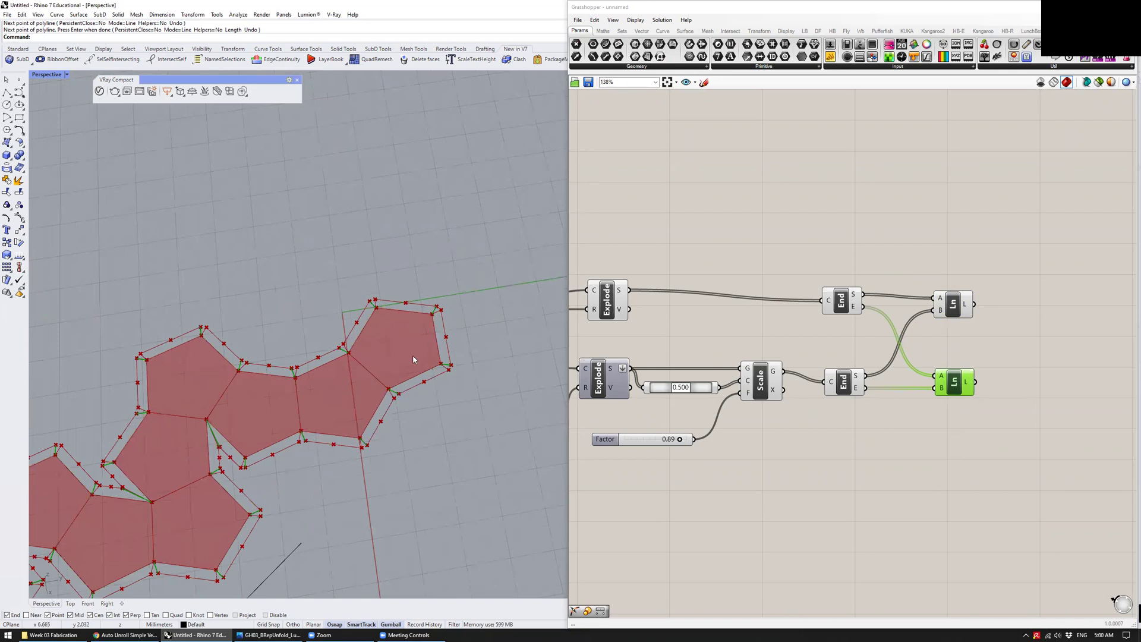
Nudge the two Line components into vertical alignment with each other
left_click_drag(956, 377, 951, 376)
left_click_drag(958, 314, 957, 318)
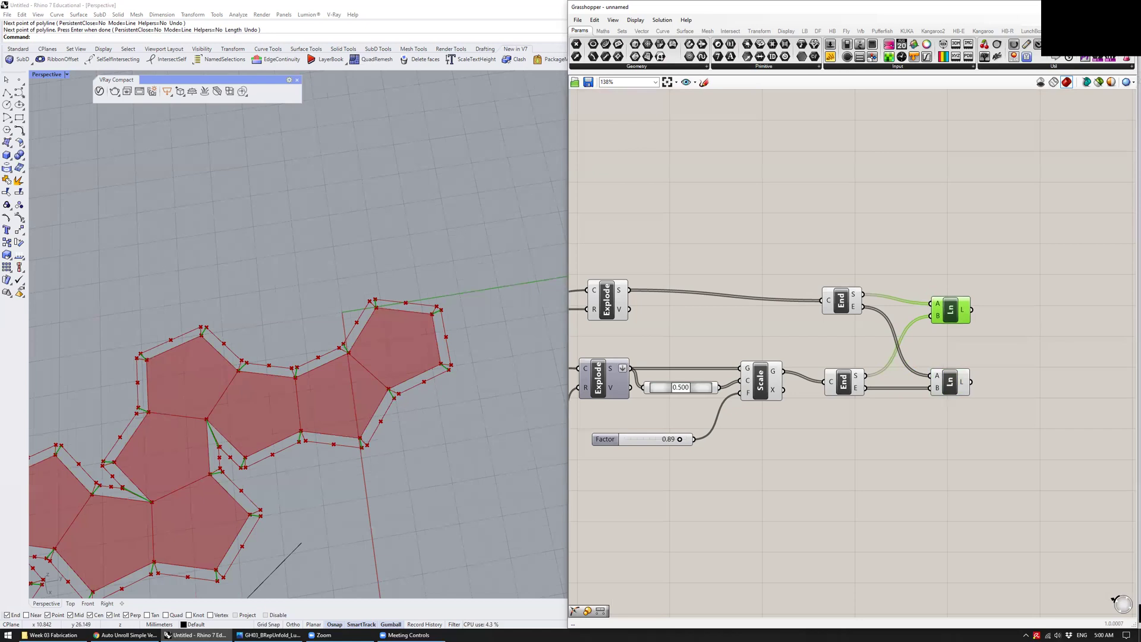
key("alt+Tab")
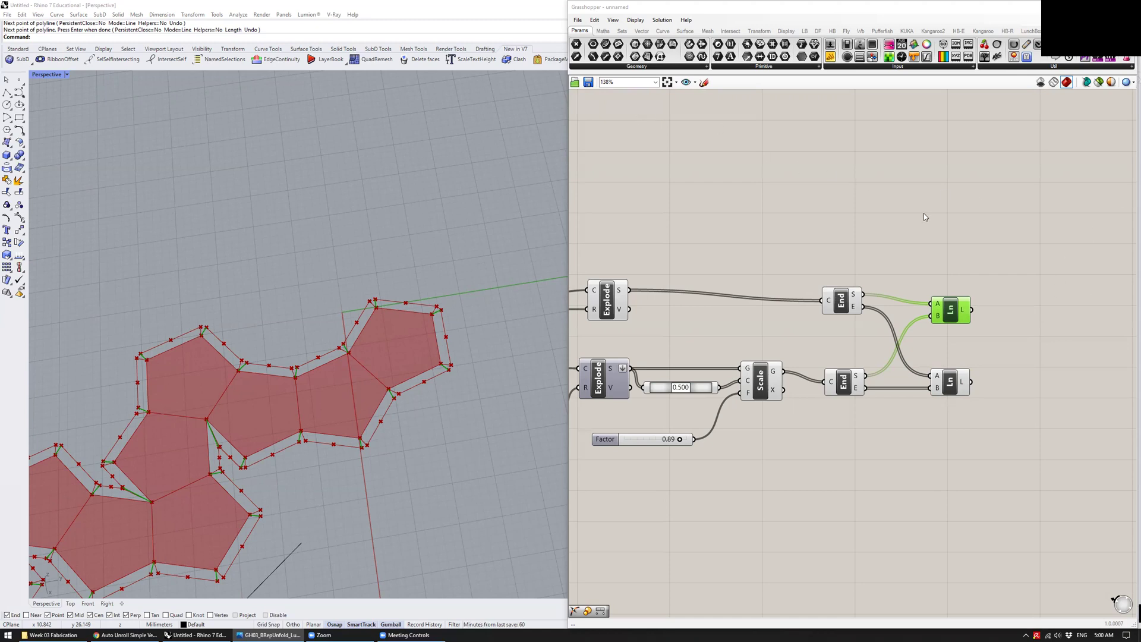
Add a Curve parameter to the right of the two Line components, midway between them
right_click_drag(924, 217, 786, 209)
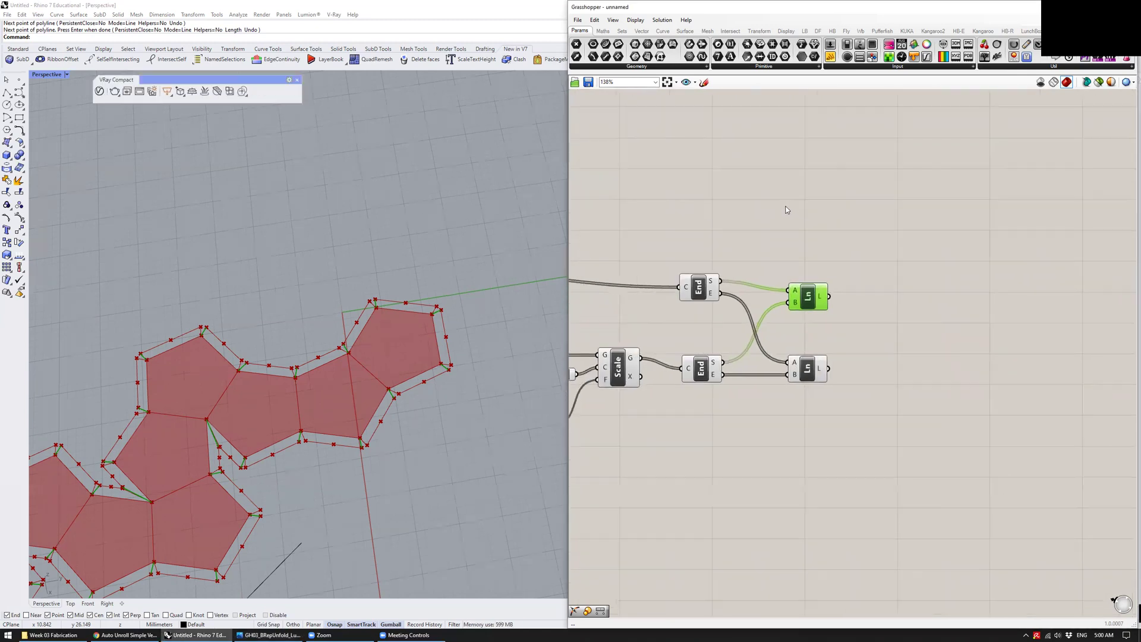
left_click(607, 67)
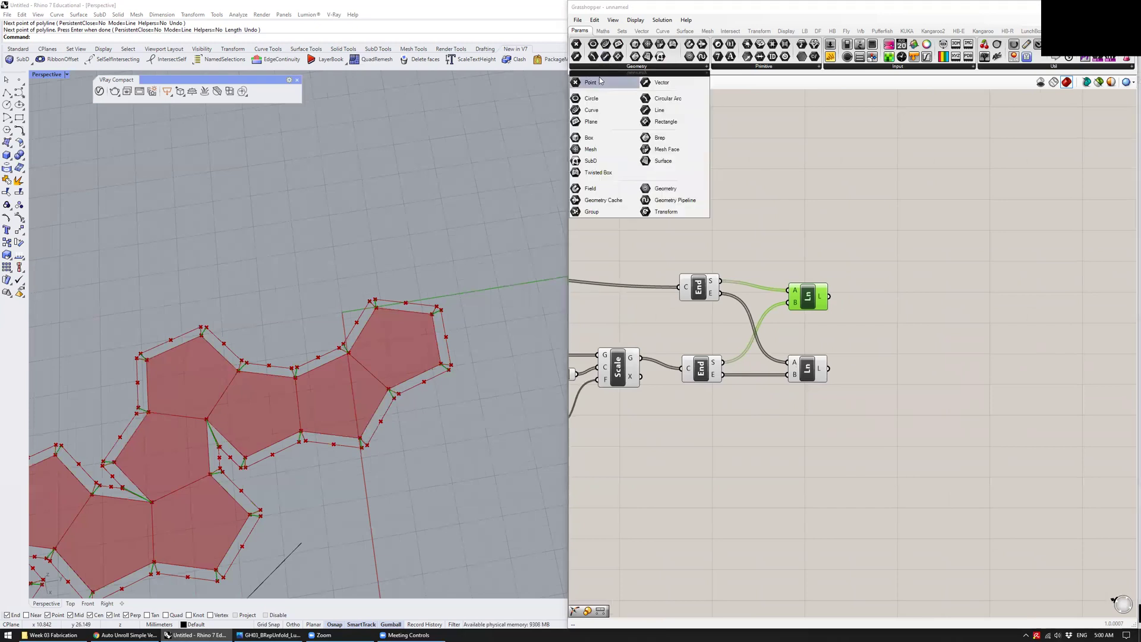
left_click(595, 110)
left_click(952, 338)
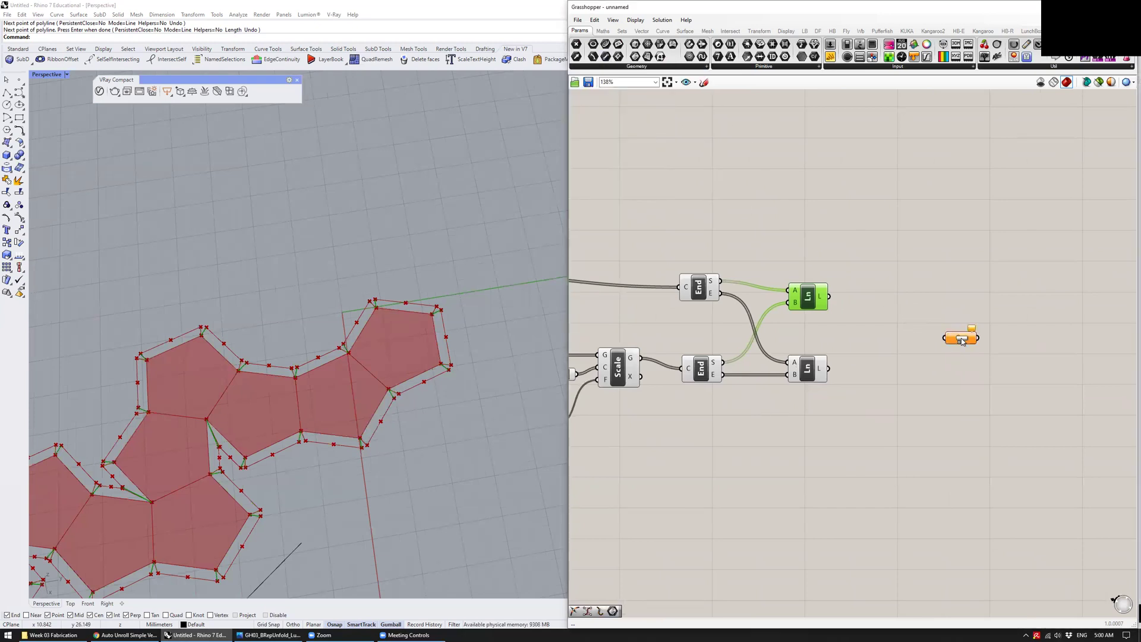
left_click_drag(950, 338, 961, 330)
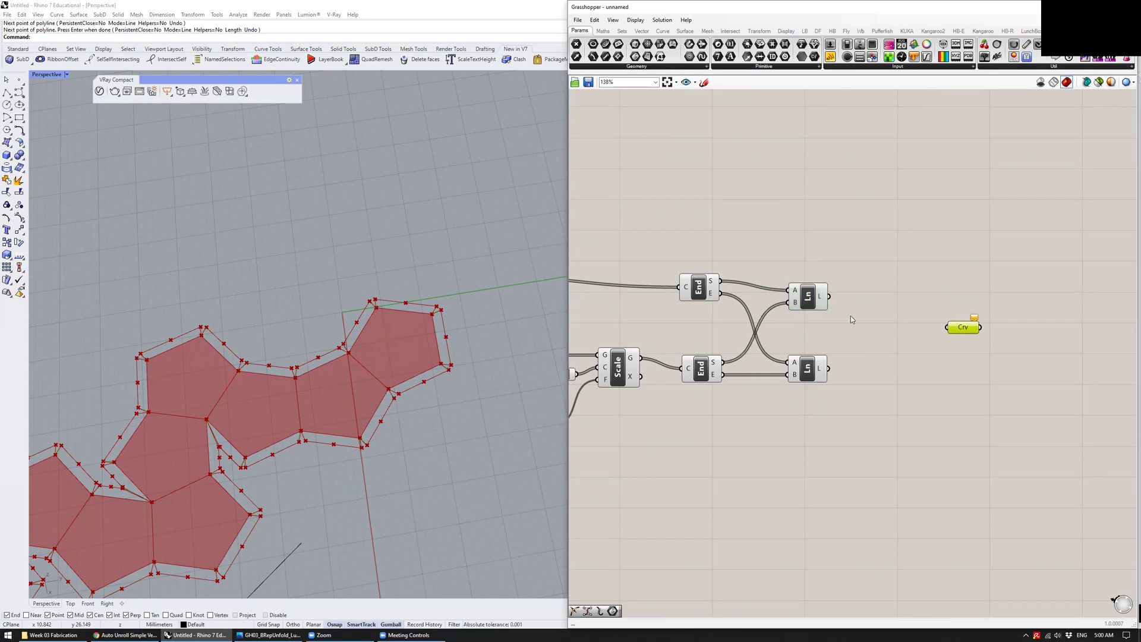
left_click(804, 306)
left_click(742, 422)
scroll(419, 399, "up", 5)
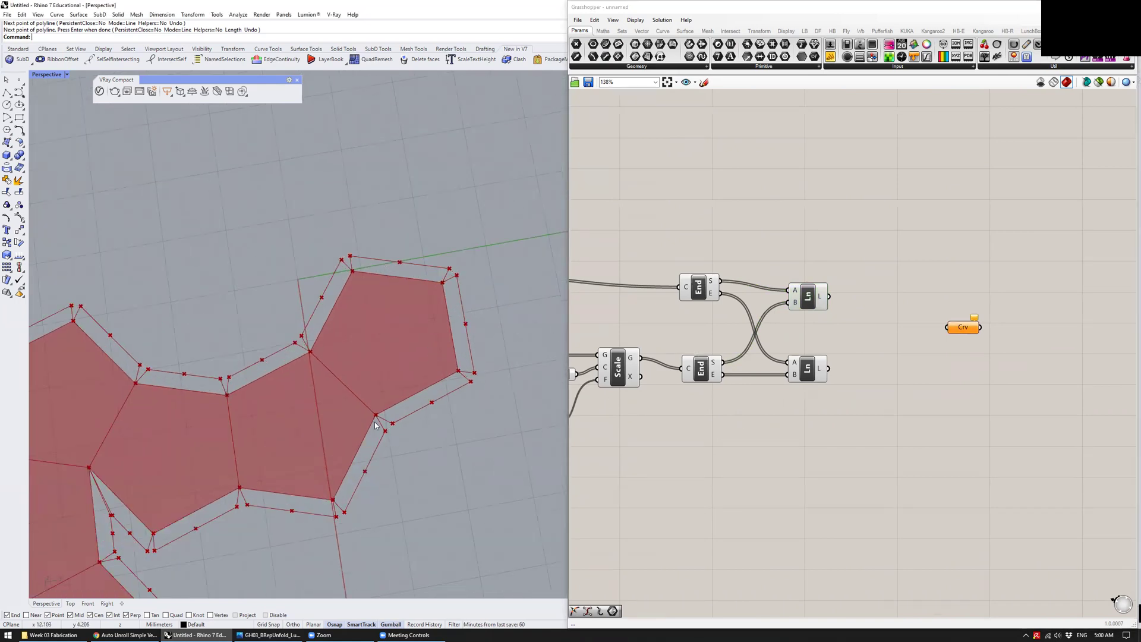
left_click(445, 50)
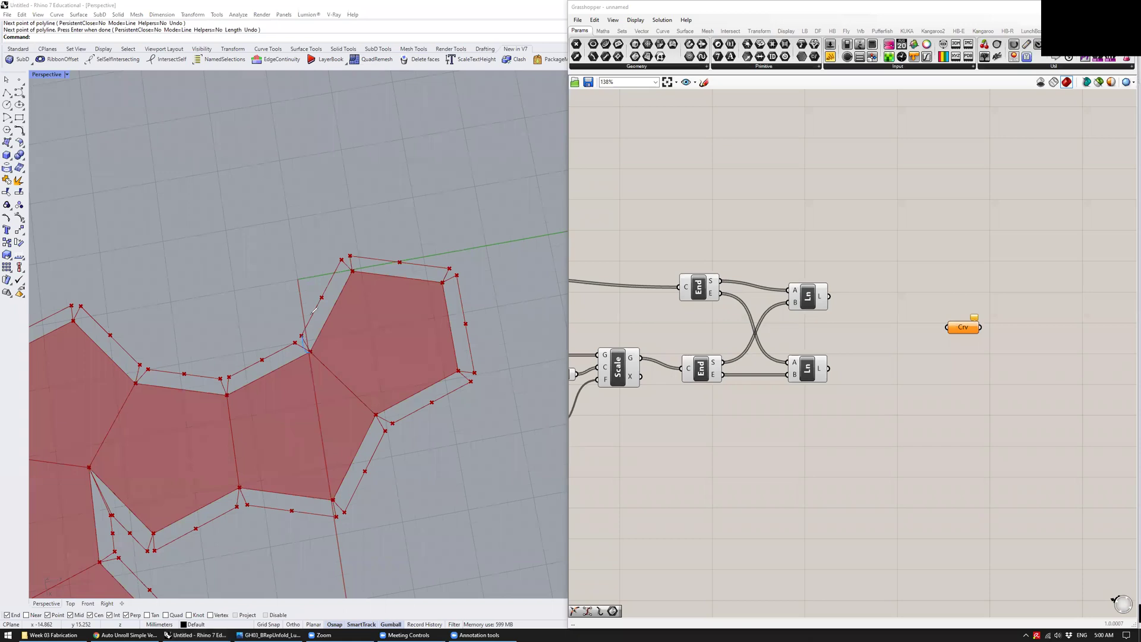
left_click_drag(352, 257, 415, 259)
left_click_drag(470, 381, 403, 416)
left_click_drag(384, 276, 413, 278)
left_click_drag(359, 395, 382, 413)
left_click(706, 106)
left_click(719, 69)
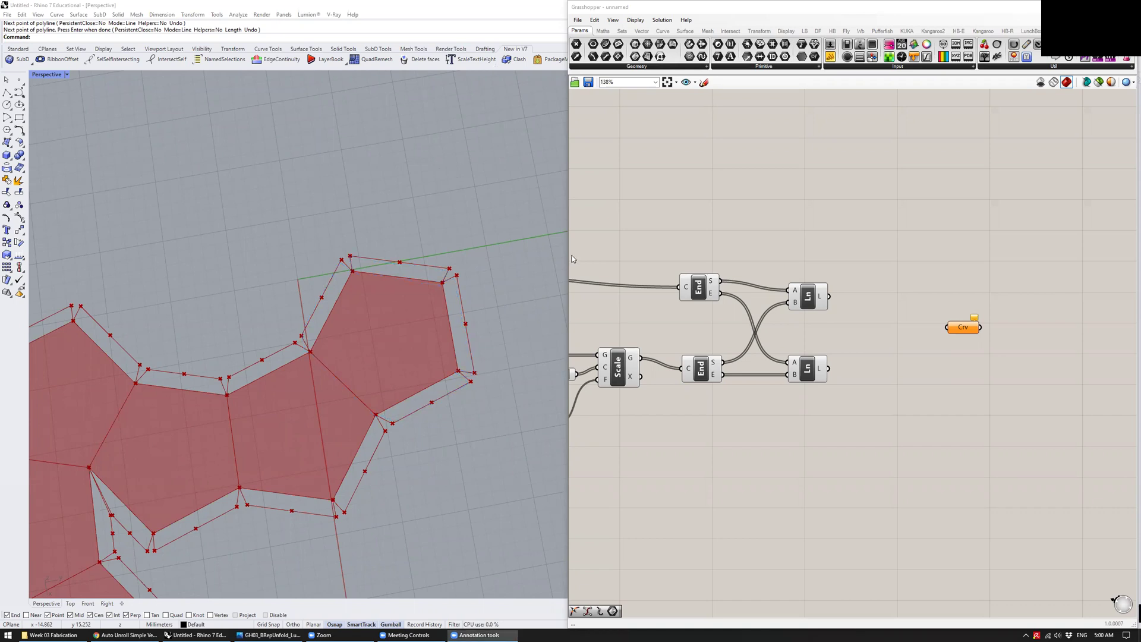
Preview the connecting lines of both Line components and merge their outputs into the Curve parameter
left_click_drag(832, 259, 791, 374)
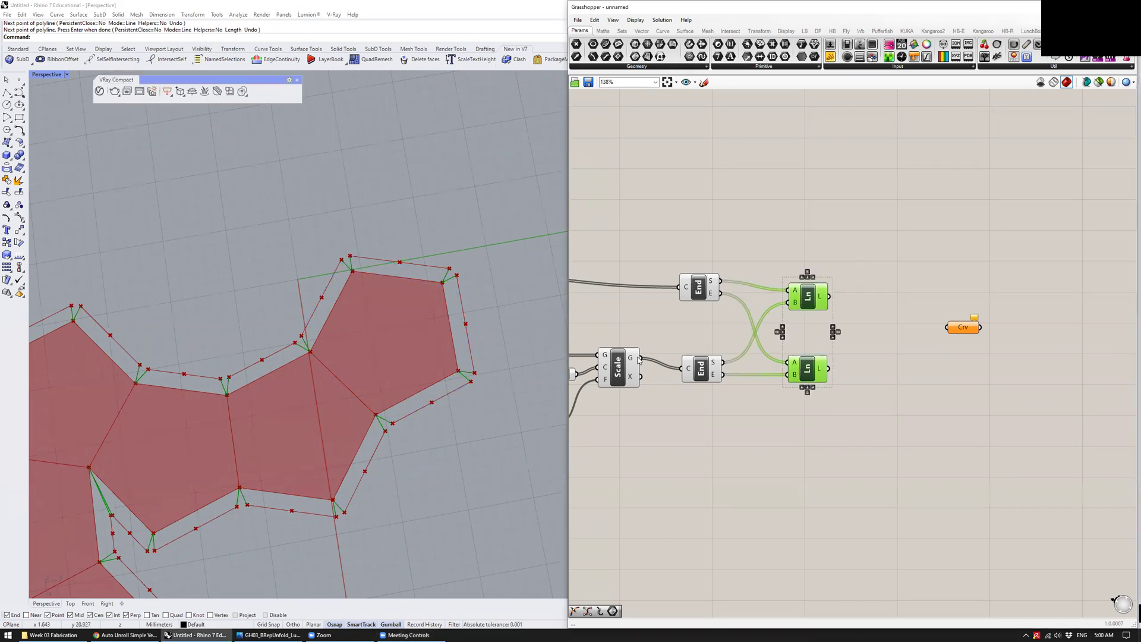
left_click(868, 327)
left_click_drag(828, 296, 948, 327)
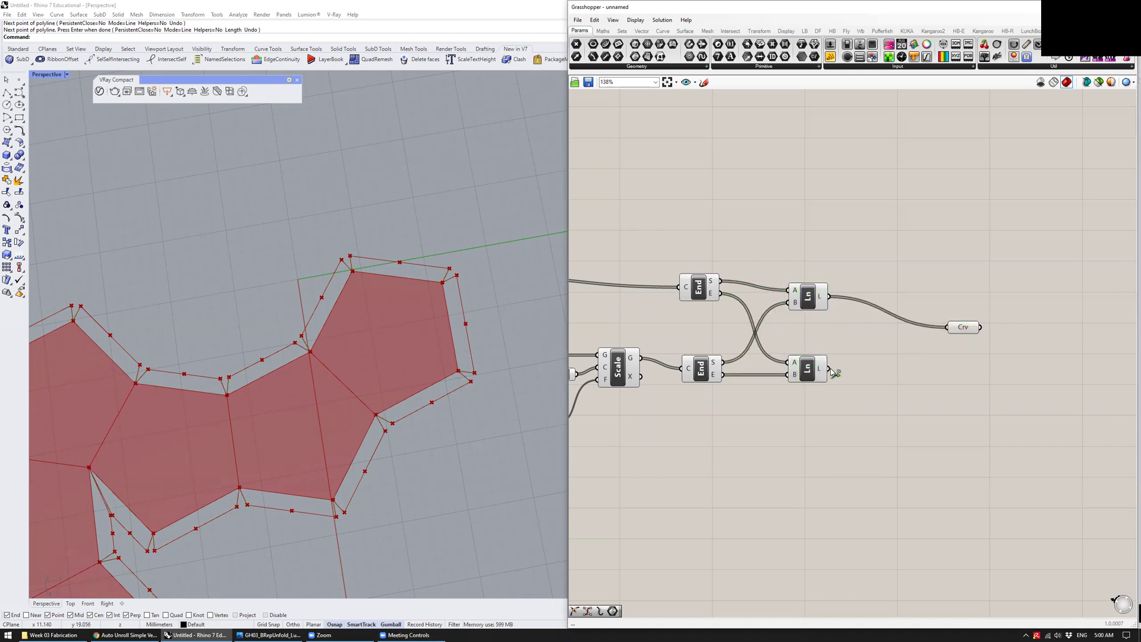
left_click_drag(830, 369, 947, 327, "shift")
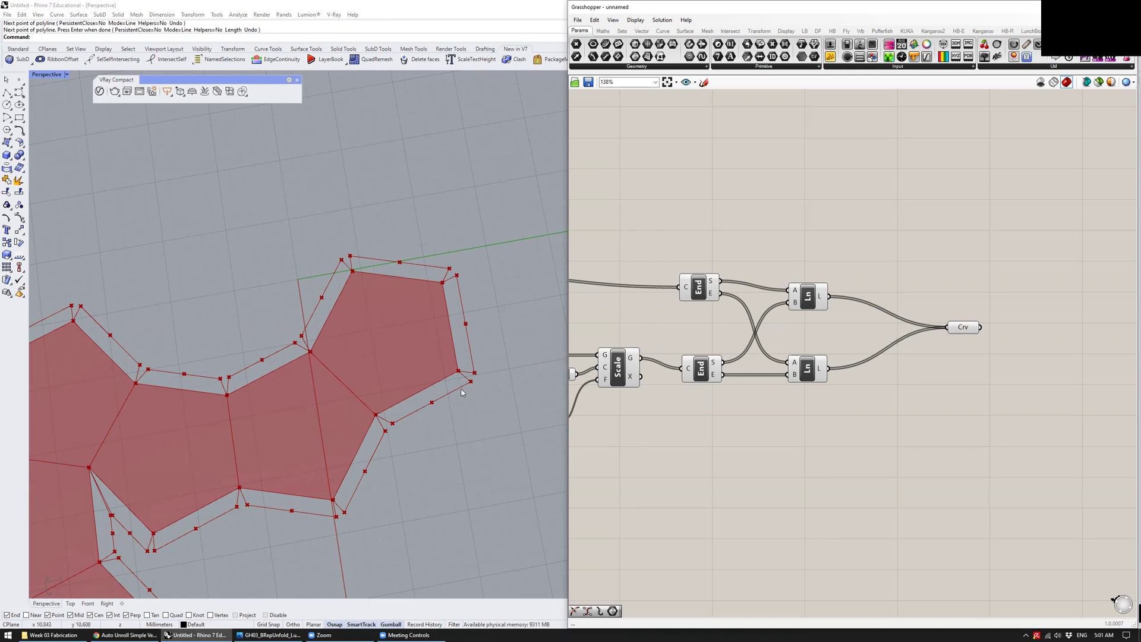
Add the Scale component's geometry output to the merged Curve parameter and check the combined tab outlines on the net
right_click_drag(711, 390, 847, 388)
scroll(846, 388, "down", 3)
left_click(779, 371)
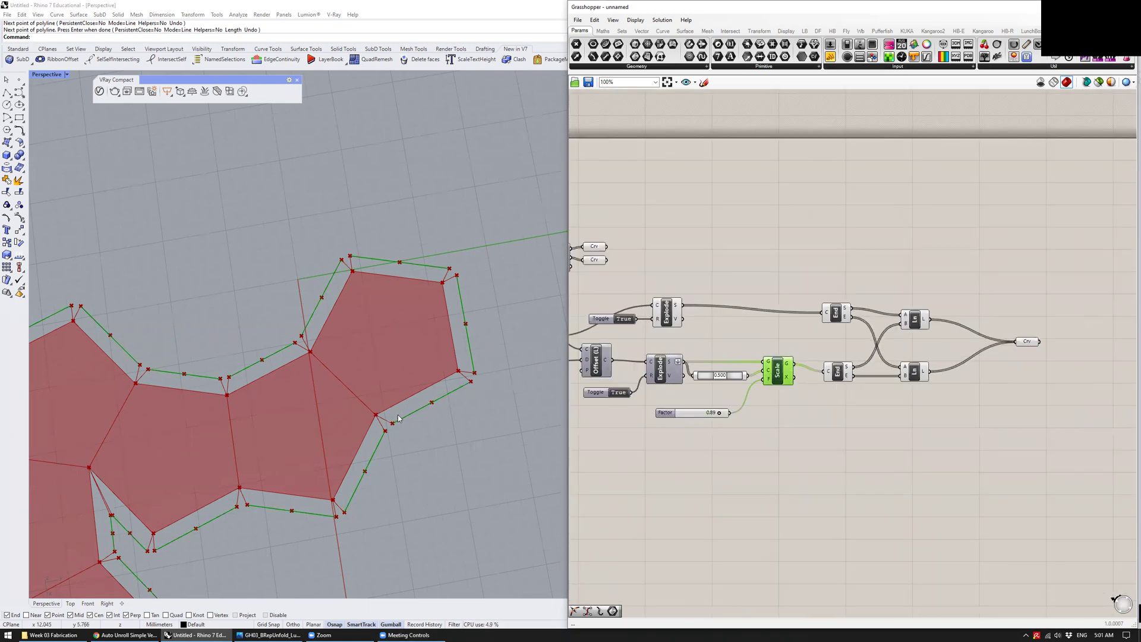
right_click_drag(859, 409, 779, 405)
left_click(779, 405)
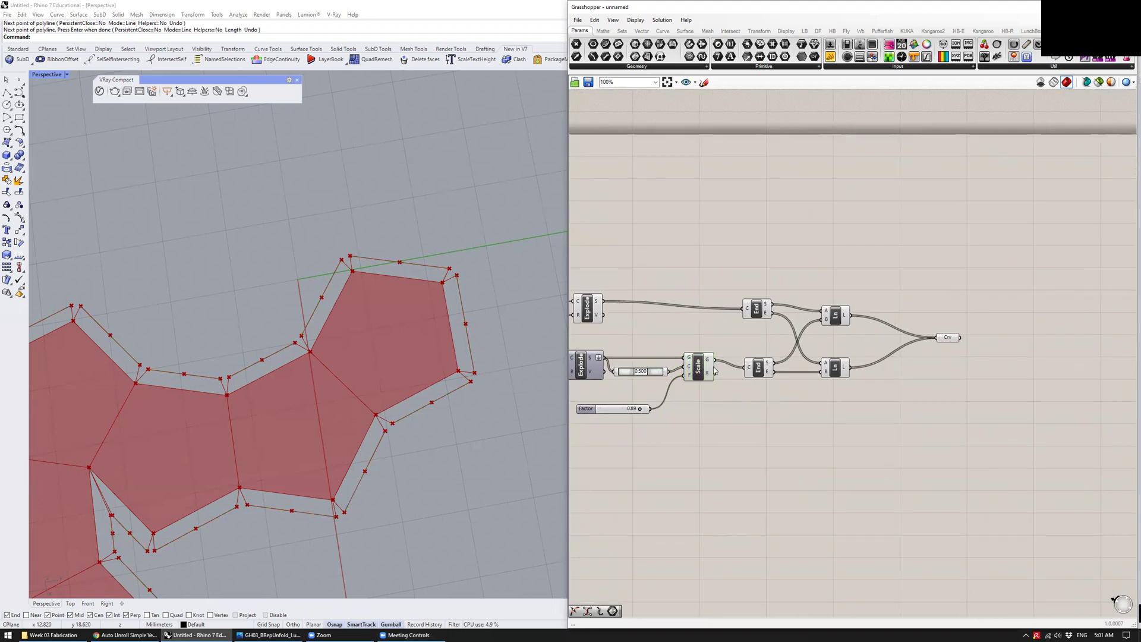
left_click_drag(716, 364, 944, 343)
left_click(950, 338)
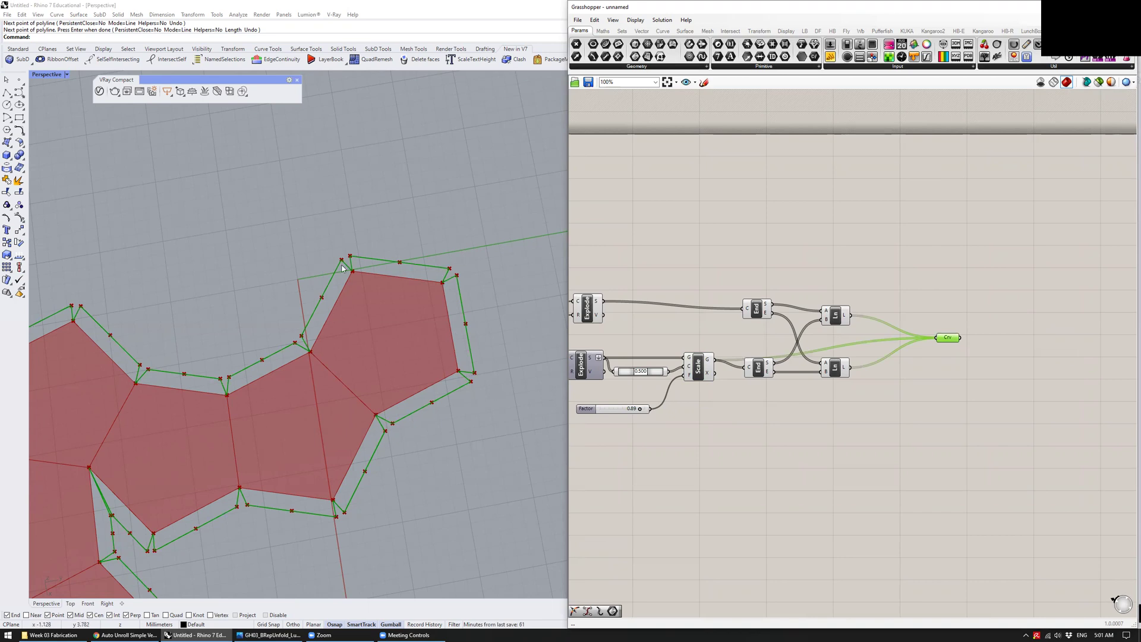
Move the merged Curve parameter slightly farther from the Line components, group it and name the group "Cut"
left_click(833, 429)
left_click_drag(948, 338, 981, 343)
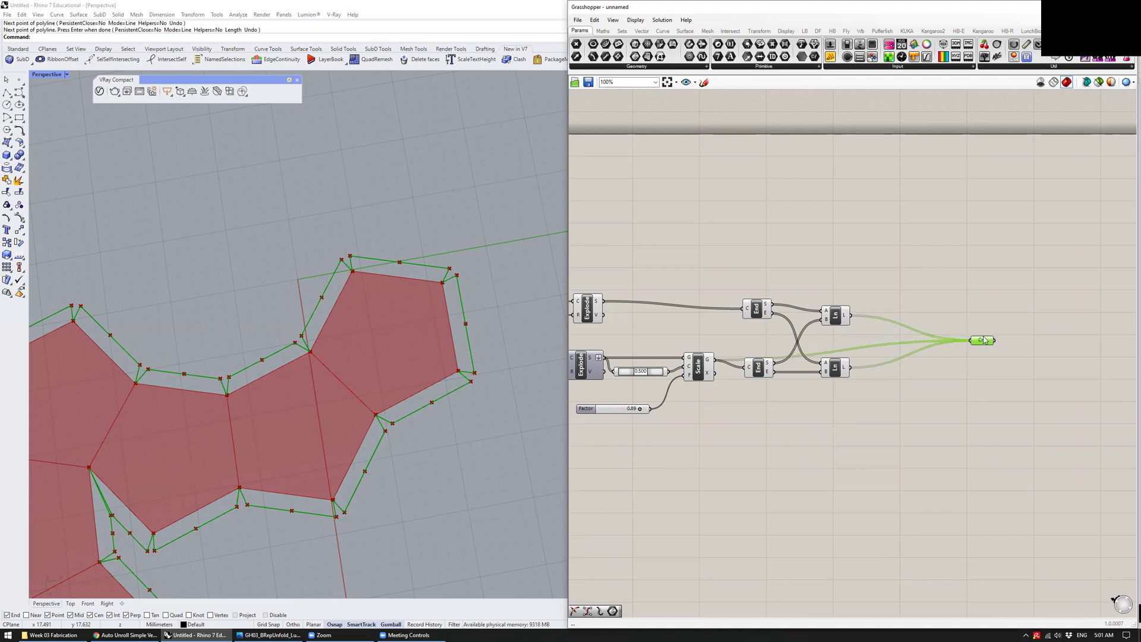
scroll(986, 340, "up", 2)
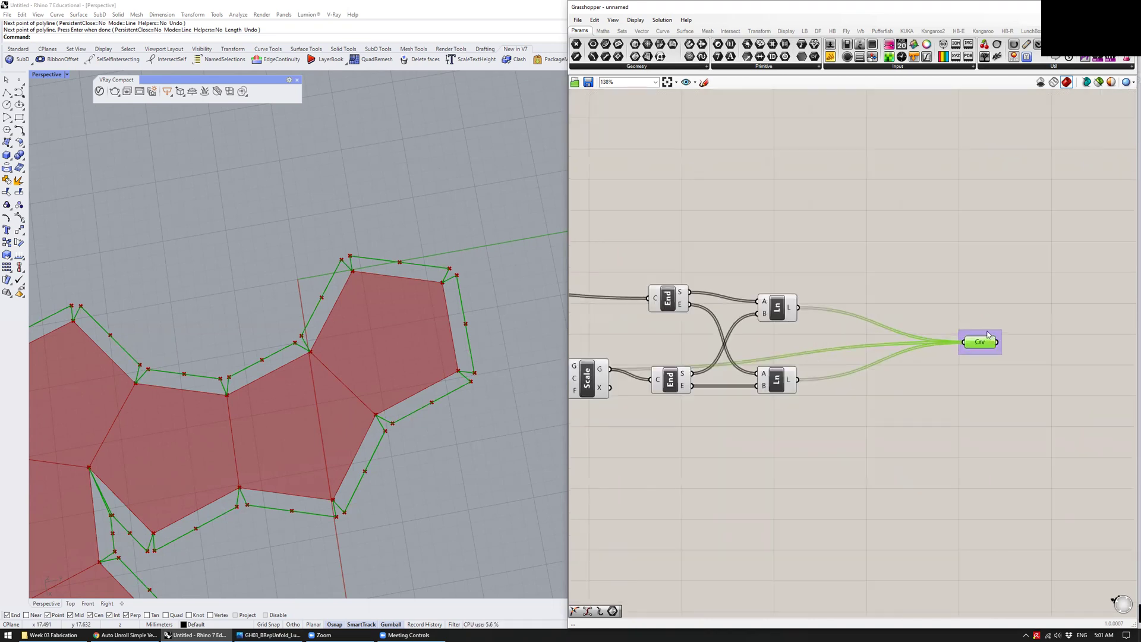
left_click(989, 336)
right_click(996, 338)
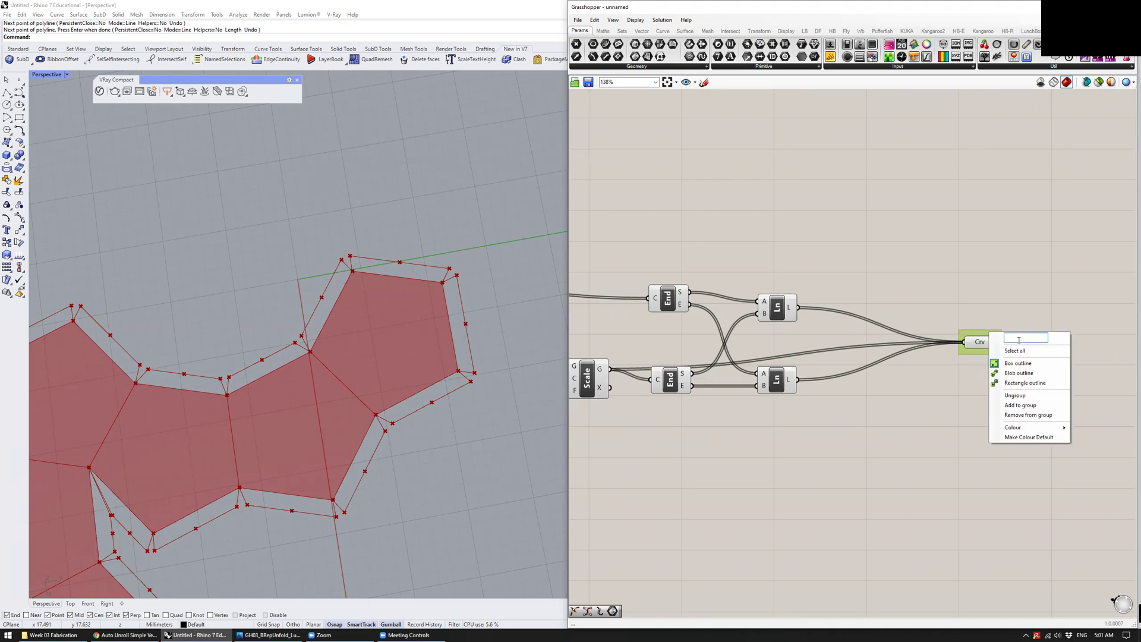
type("Cut")
key("Return")
scroll(975, 348, "up", 2)
left_click(977, 350)
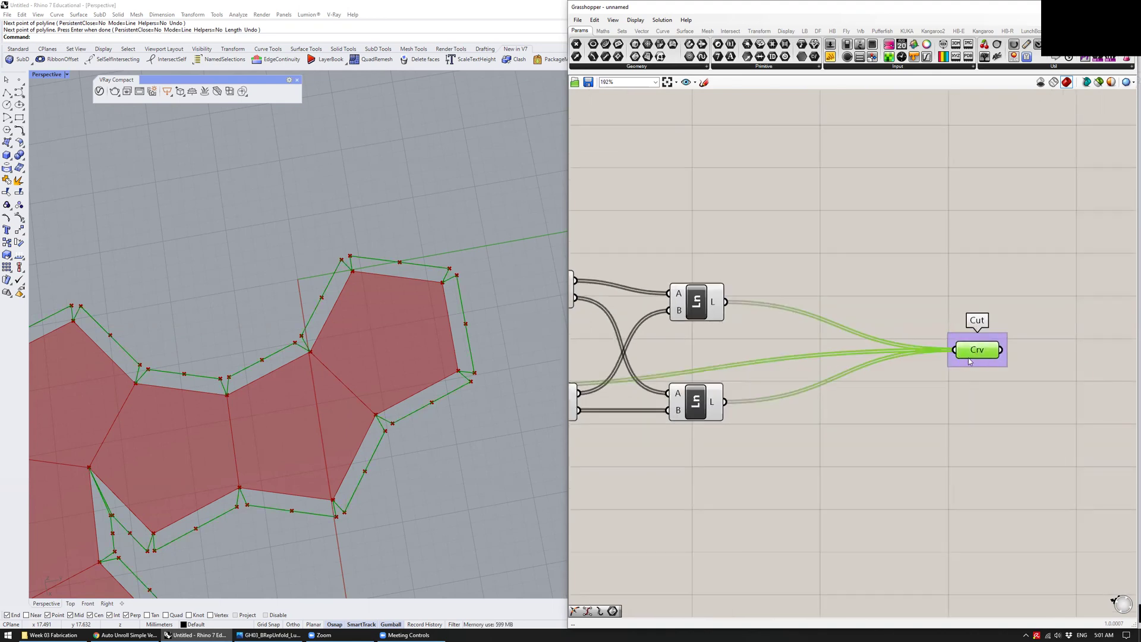
Add a separate Curve parameter above the tab components, group it and name the group "Inside Etch"
scroll(970, 361, "down", 3)
right_click_drag(869, 292, 948, 399)
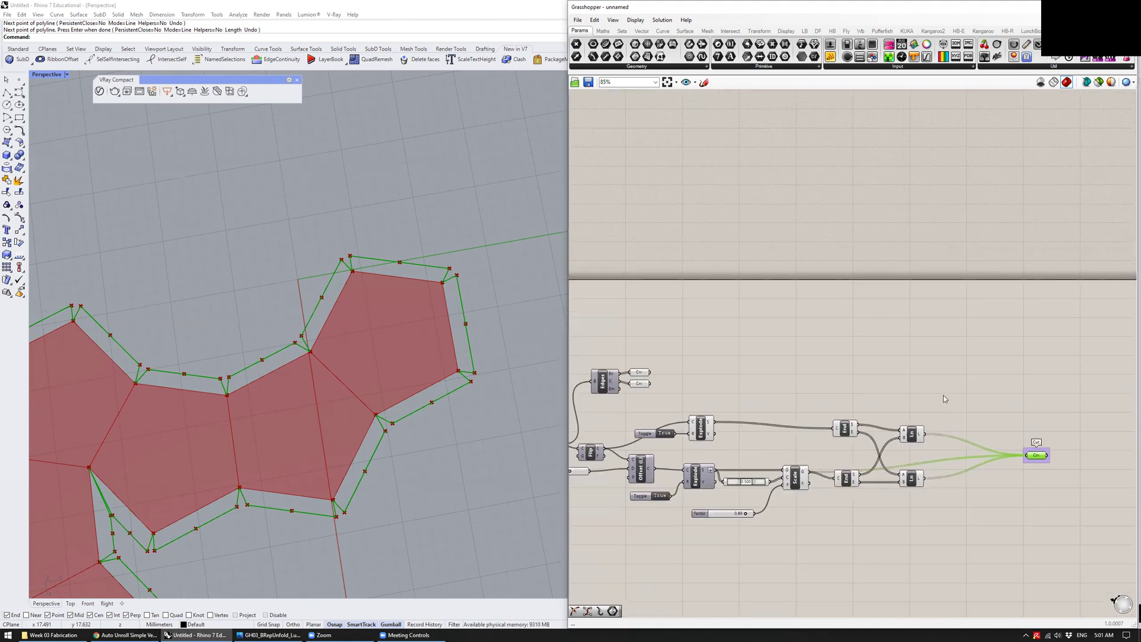
scroll(856, 344, "up", 1)
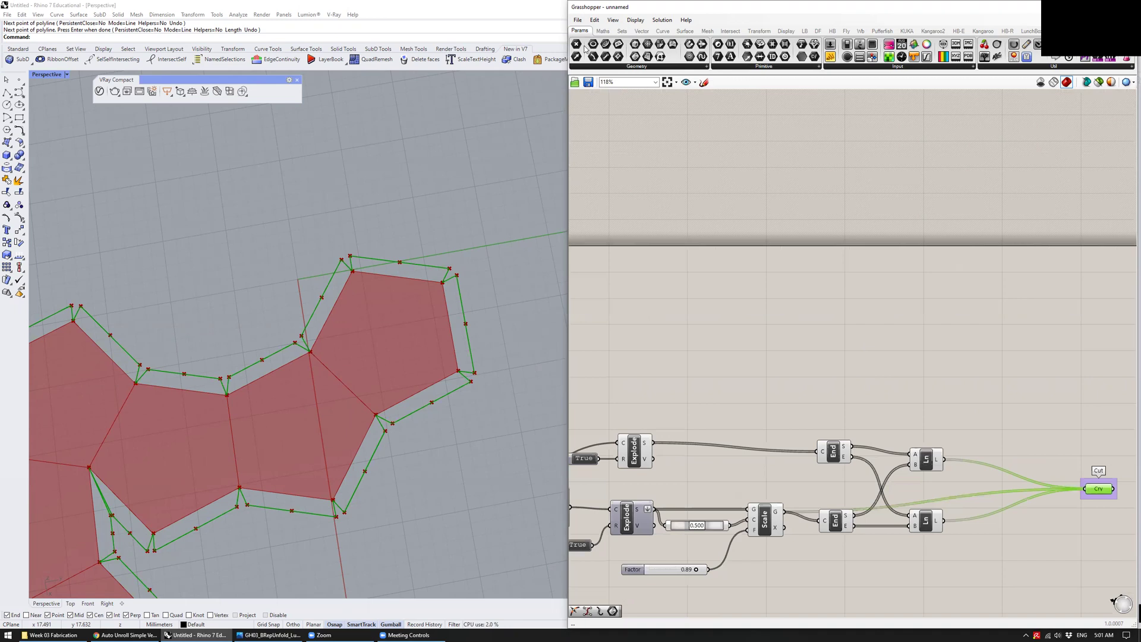
left_click_drag(606, 44, 862, 304)
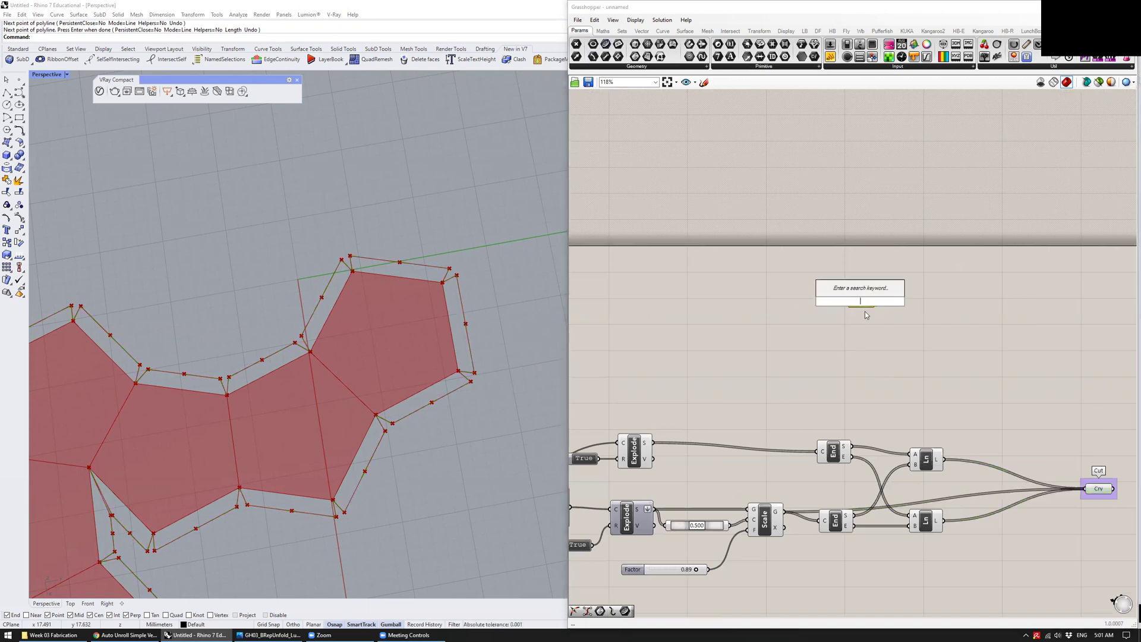
left_click(862, 304)
key("ctrl+g")
scroll(890, 289, "up", 4)
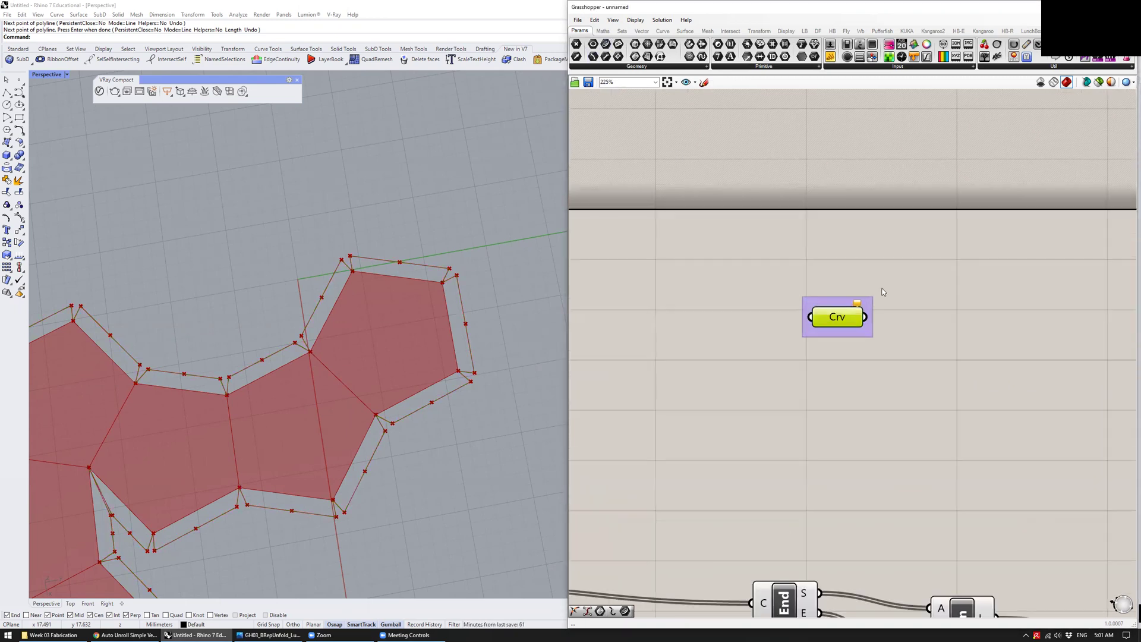
right_click(849, 301)
type("Inside Etch")
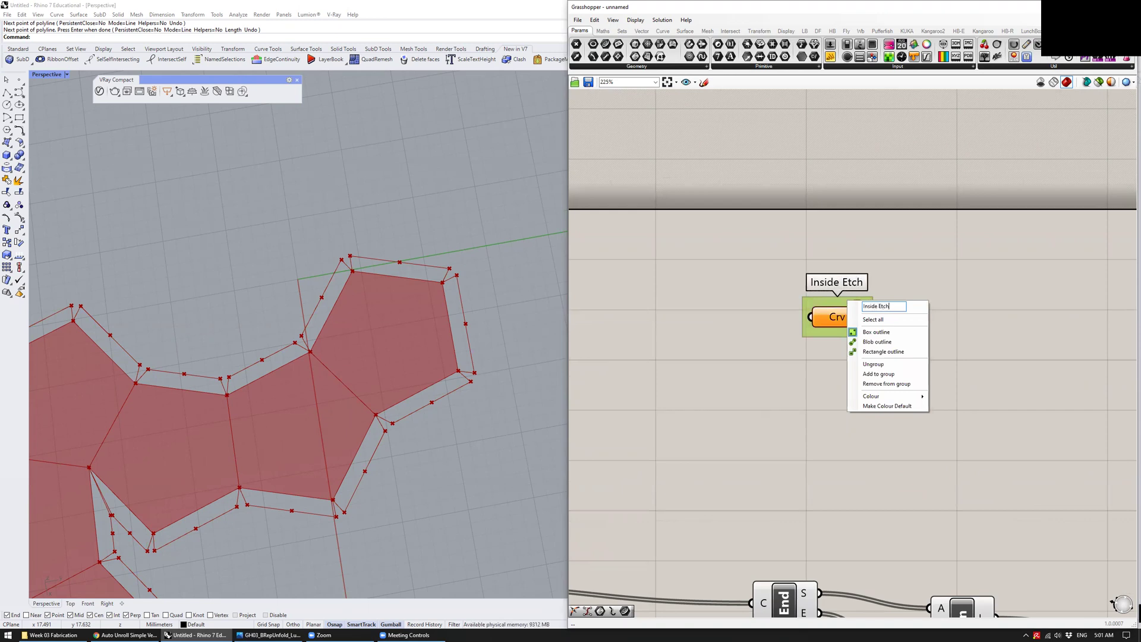
key("Return")
scroll(915, 223, "down", 3)
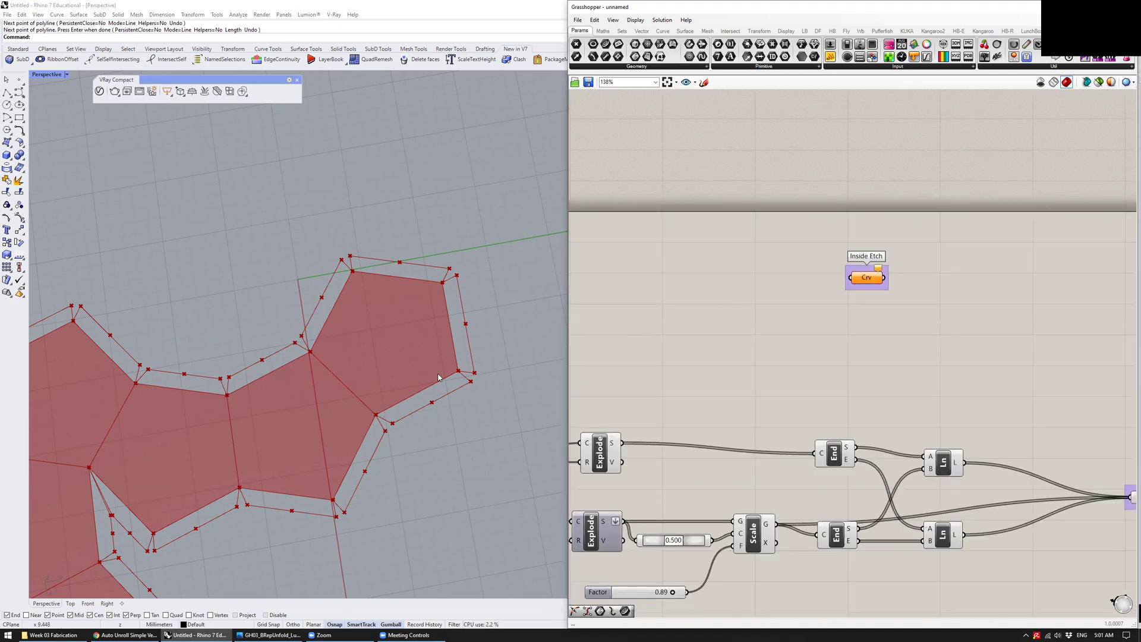
Move the Inside Etch Curve parameter next to the two Curve parameters fed by the Edges component
right_click_drag(814, 305, 962, 270)
scroll(1080, 258, "up", 1)
left_click_drag(1115, 224, 977, 273)
right_click_drag(1110, 235, 1107, 236)
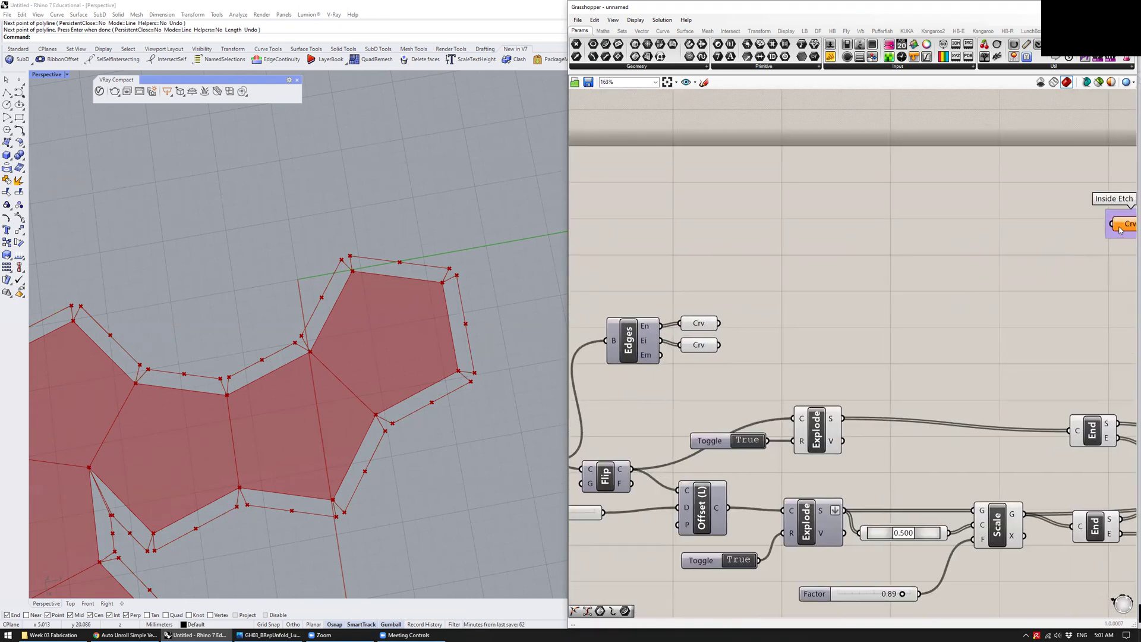
left_click_drag(1120, 230, 796, 330)
scroll(736, 337, "up", 1)
Connect both the naked-edge and interior-edge Curve parameters into the Inside Etch Curve parameter
left_click(687, 325)
mouse_move(687, 325)
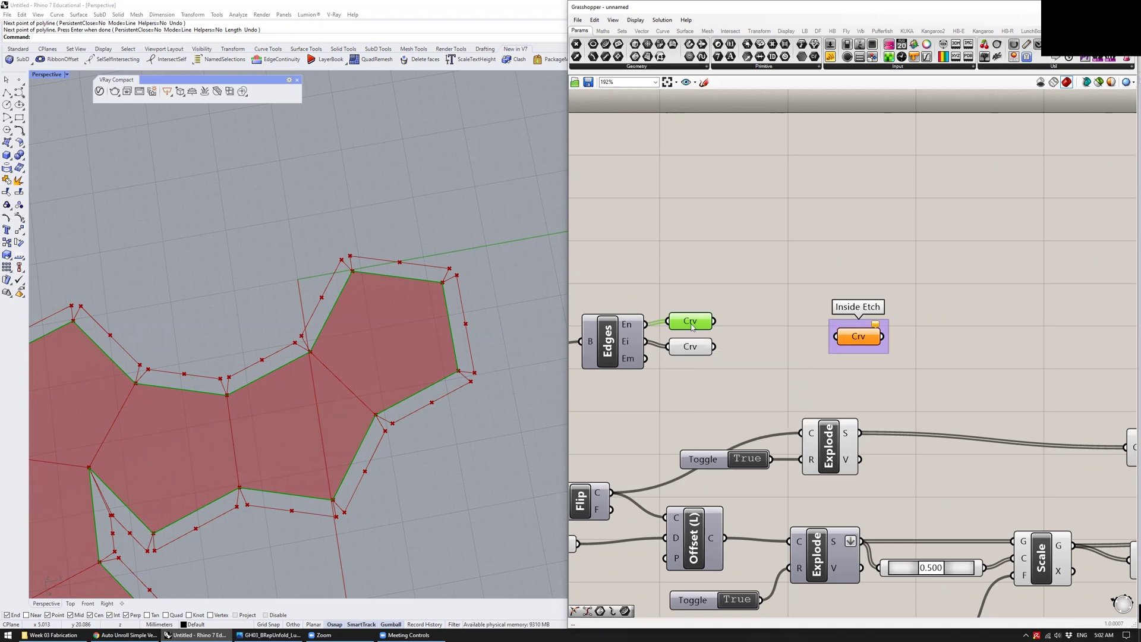
left_click_drag(714, 322, 818, 339)
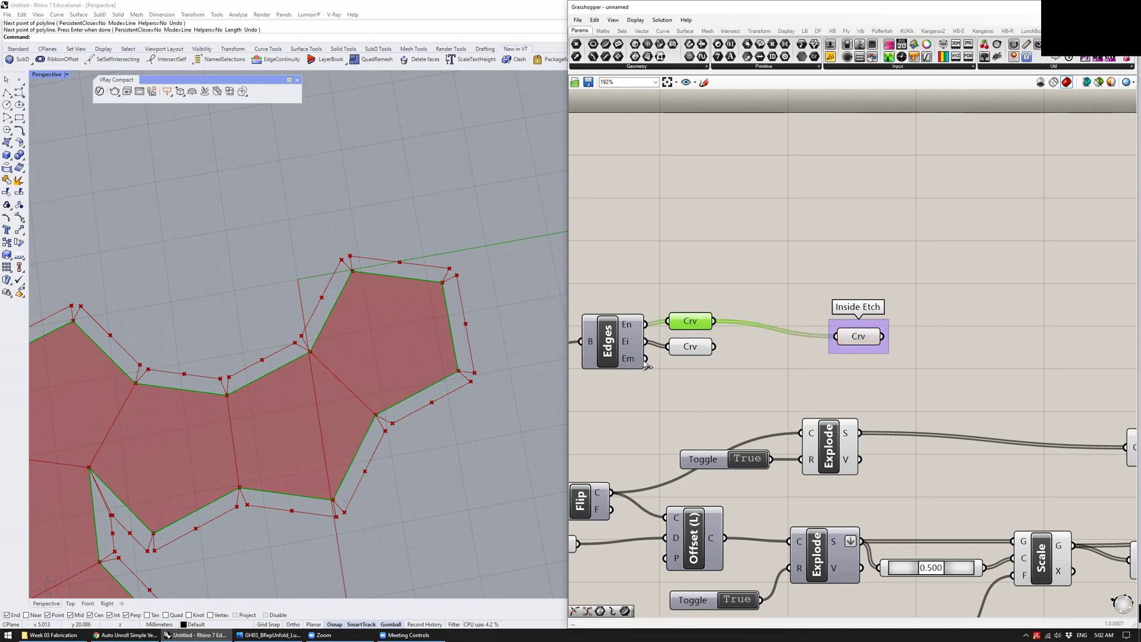
left_click(689, 350)
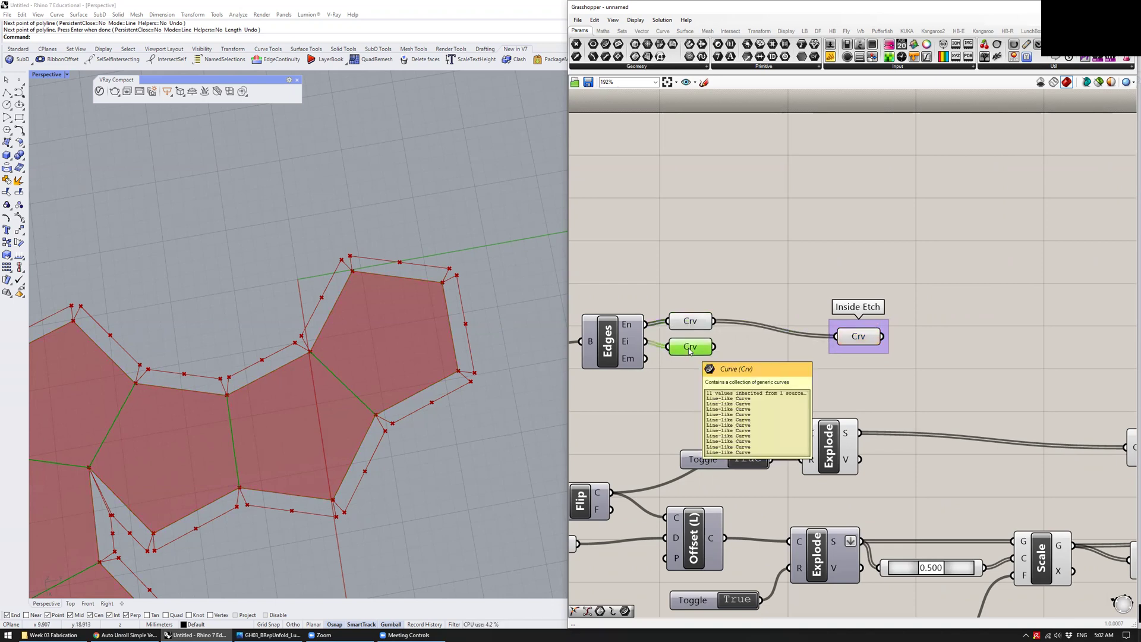
left_click_drag(714, 347, 835, 337)
left_click_drag(714, 321, 834, 337, "shift")
scroll(738, 289, "down", 3)
scroll(752, 301, "down", 1)
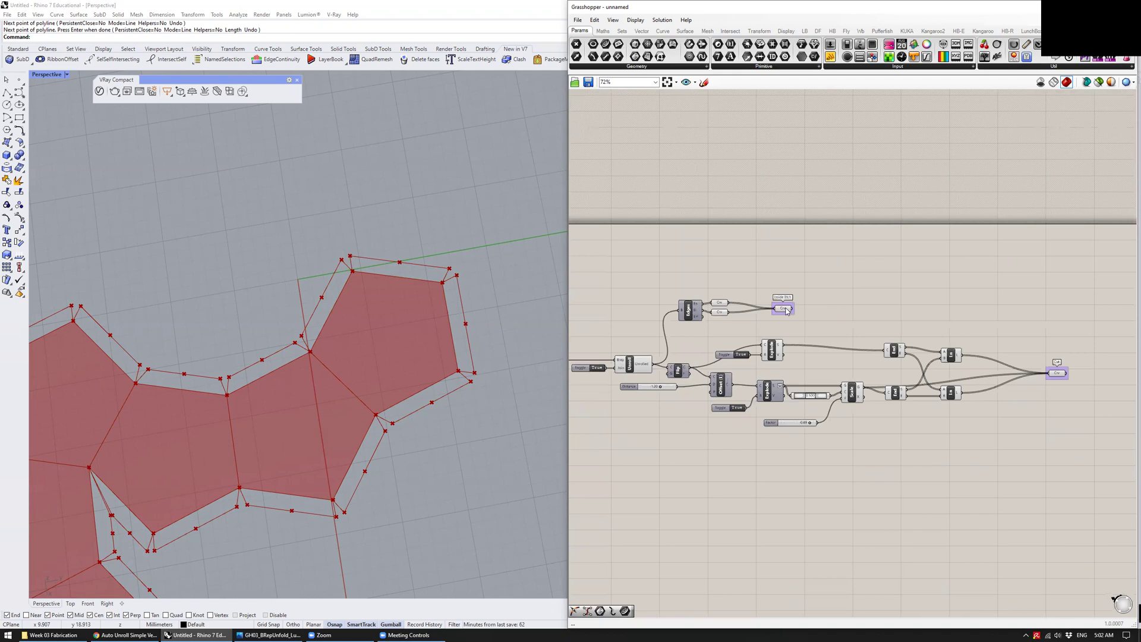
Check on the net which edges the naked-edge and interior-edge Curve parameters each contain
scroll(709, 320, "up", 3)
scroll(710, 319, "up", 2)
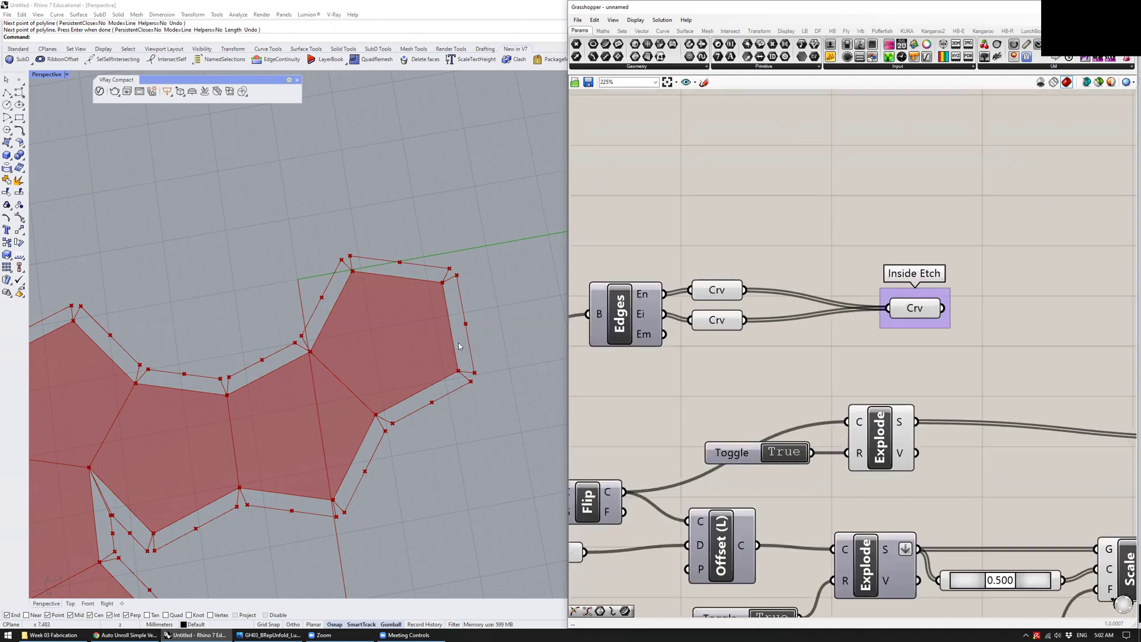
left_click(714, 295)
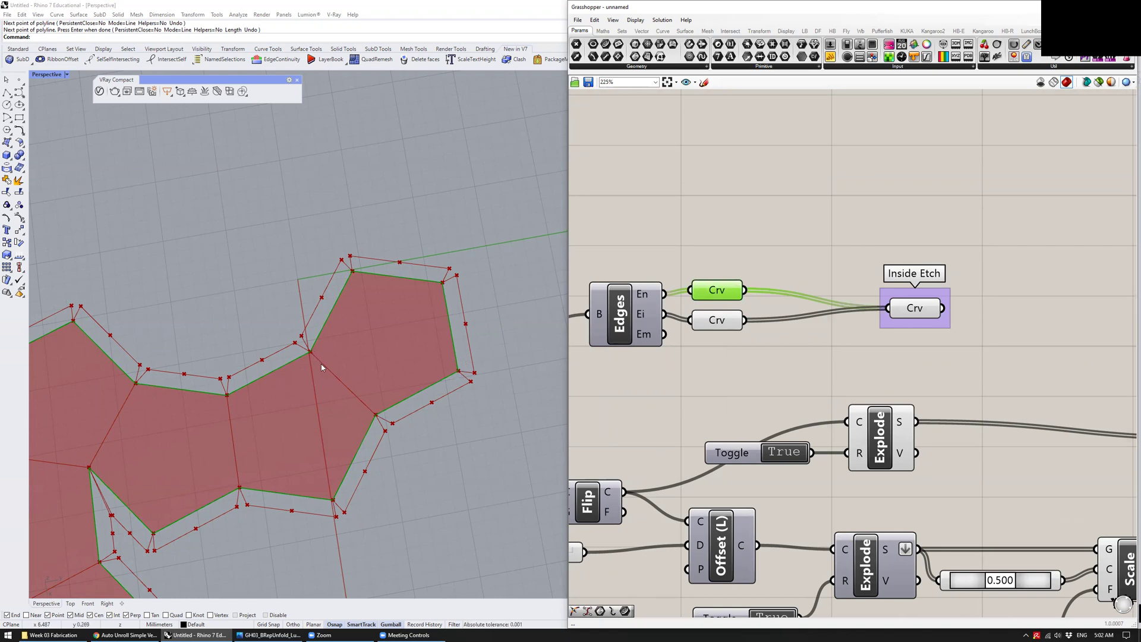
left_click(724, 325)
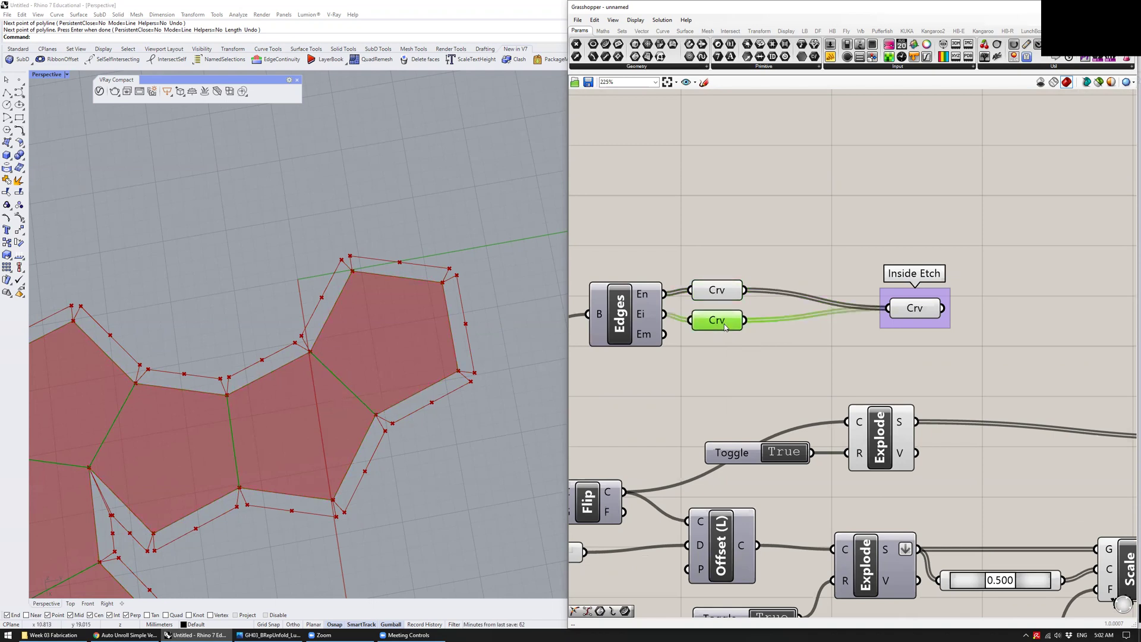
left_click(732, 291)
left_click(851, 235)
Place the Inside Etch group directly above the Cut group and preview the curves in each output
scroll(762, 340, "down", 3)
left_click_drag(753, 334, 1082, 328)
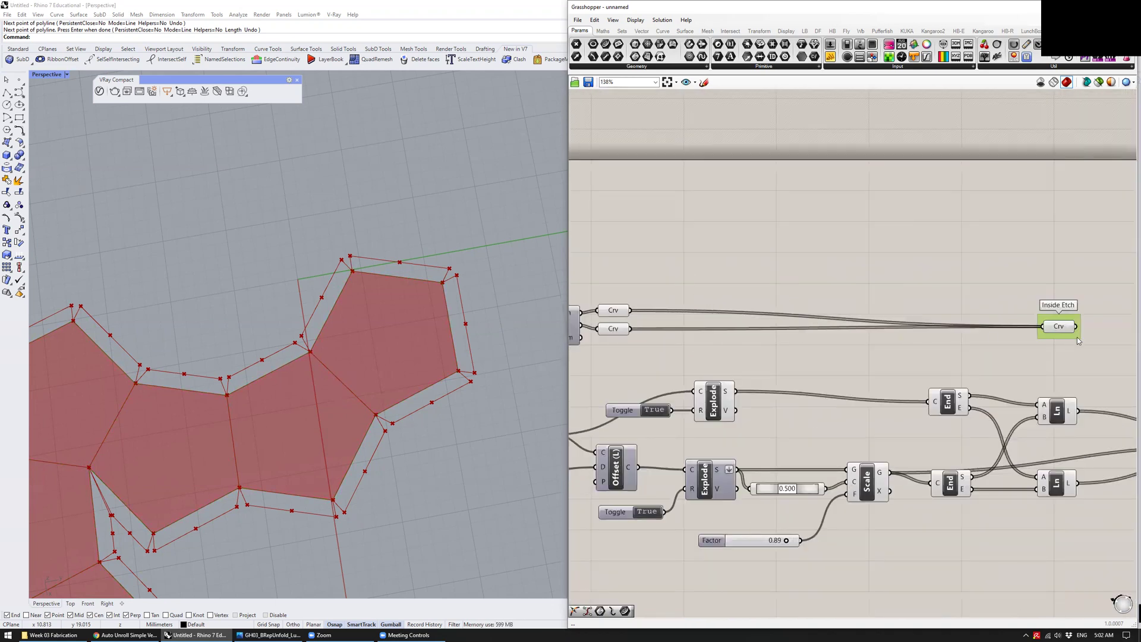
right_click_drag(1082, 328, 794, 316)
left_click_drag(794, 317, 990, 343)
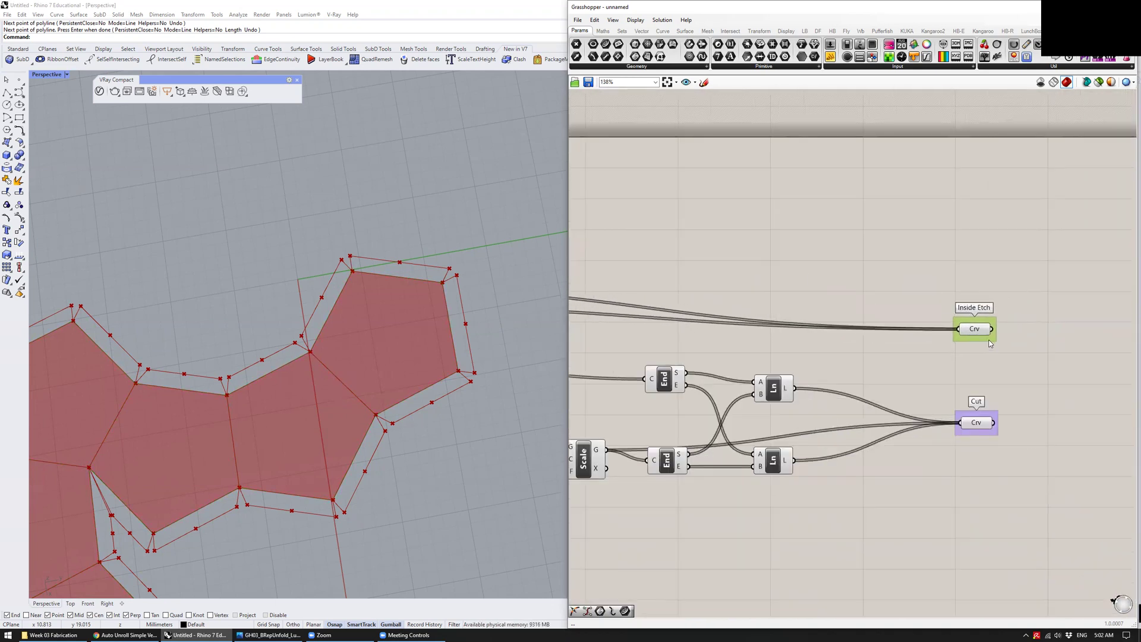
key("alt+Tab")
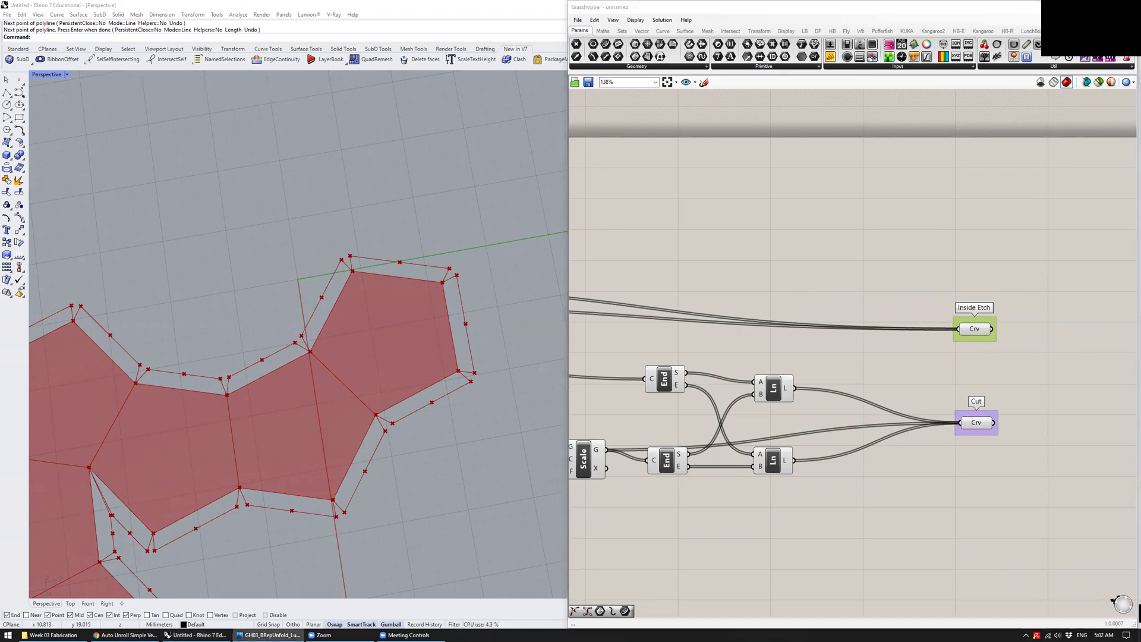
left_click(969, 249)
right_click_drag(969, 248, 759, 234)
scroll(838, 309, "up", 2)
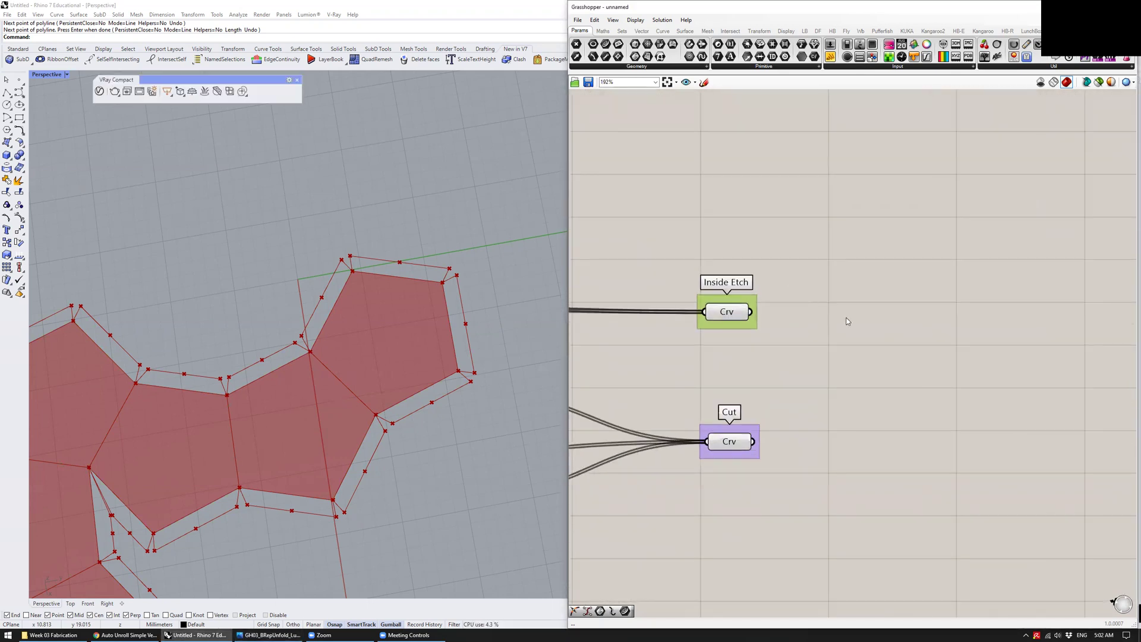
left_click(730, 316)
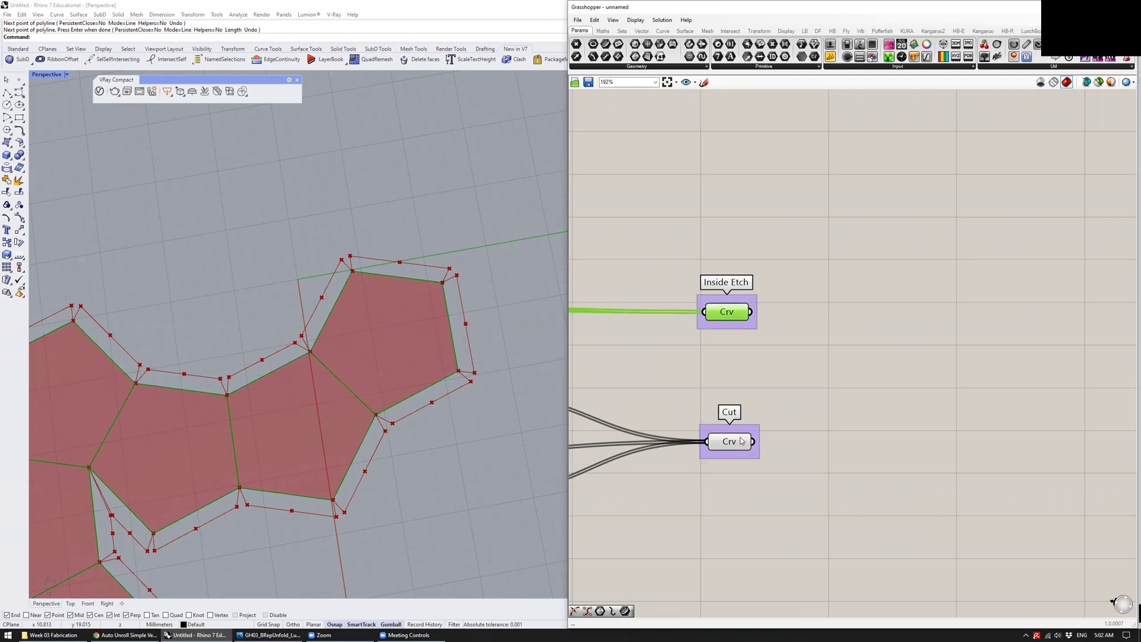
left_click(742, 441)
left_click(741, 314)
left_click(744, 329)
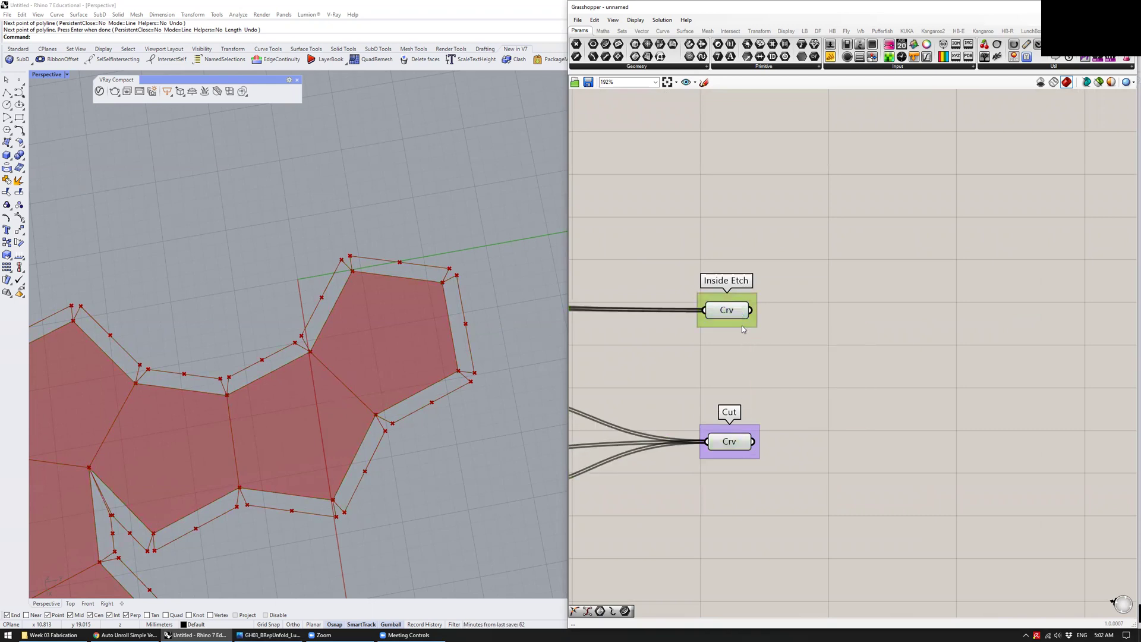
Add a Dash Pattern component beside Inside Etch and connect the Inside Etch curves to its curve input
double_click(836, 306)
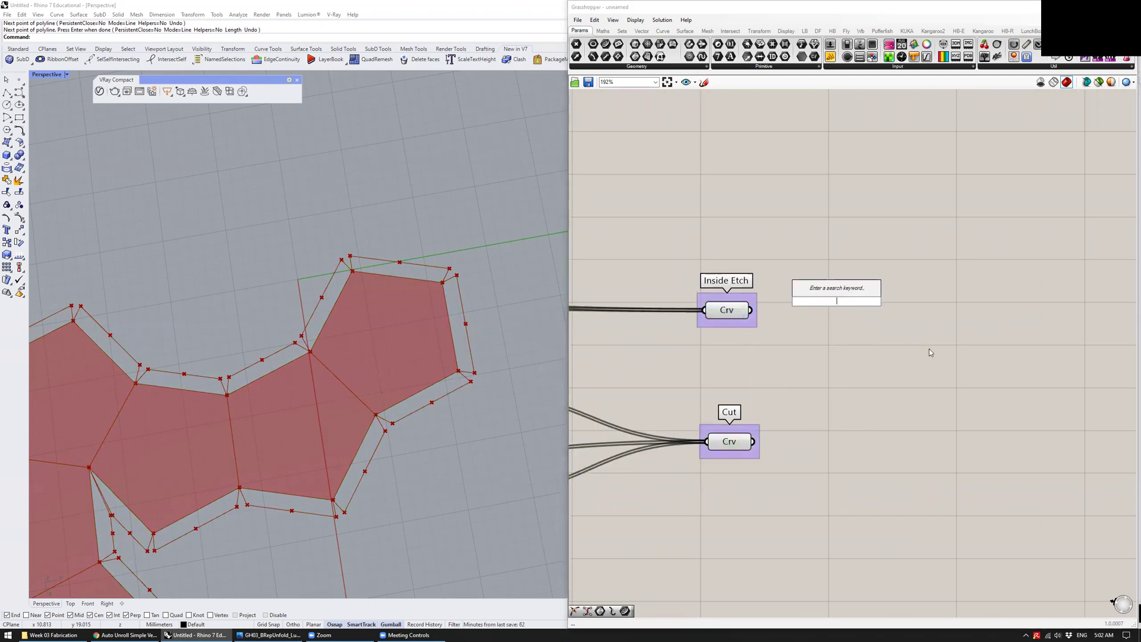
type("dash")
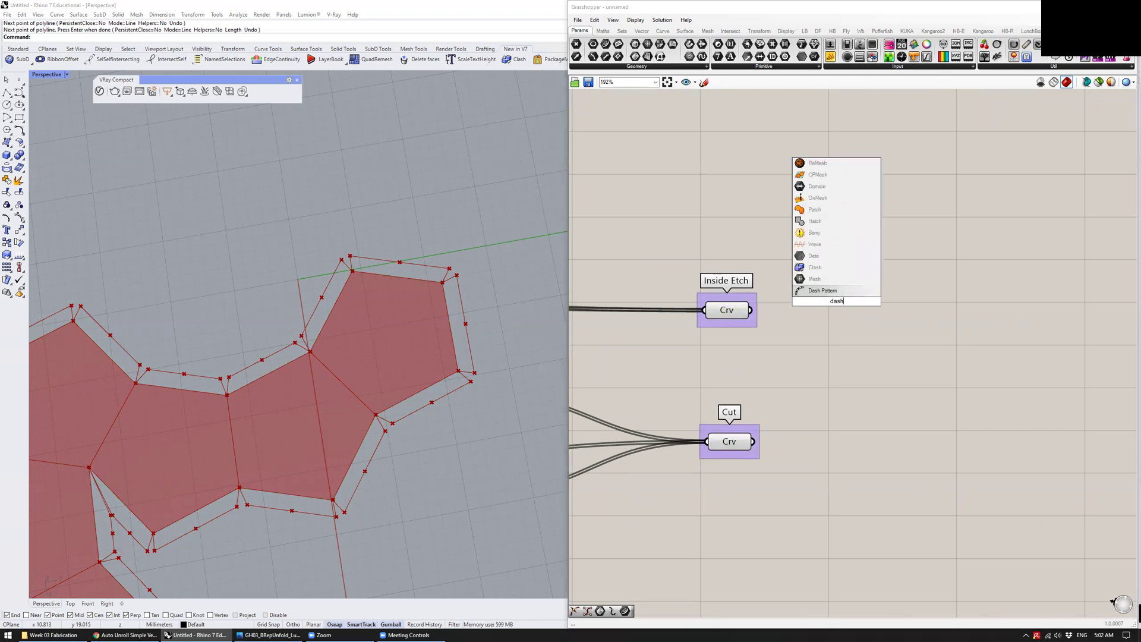
left_click(849, 290)
mouse_move(848, 324)
left_mouse_down()
mouse_move(874, 352)
mouse_move(871, 339)
mouse_move(750, 309)
mouse_move(851, 331)
left_mouse_up()
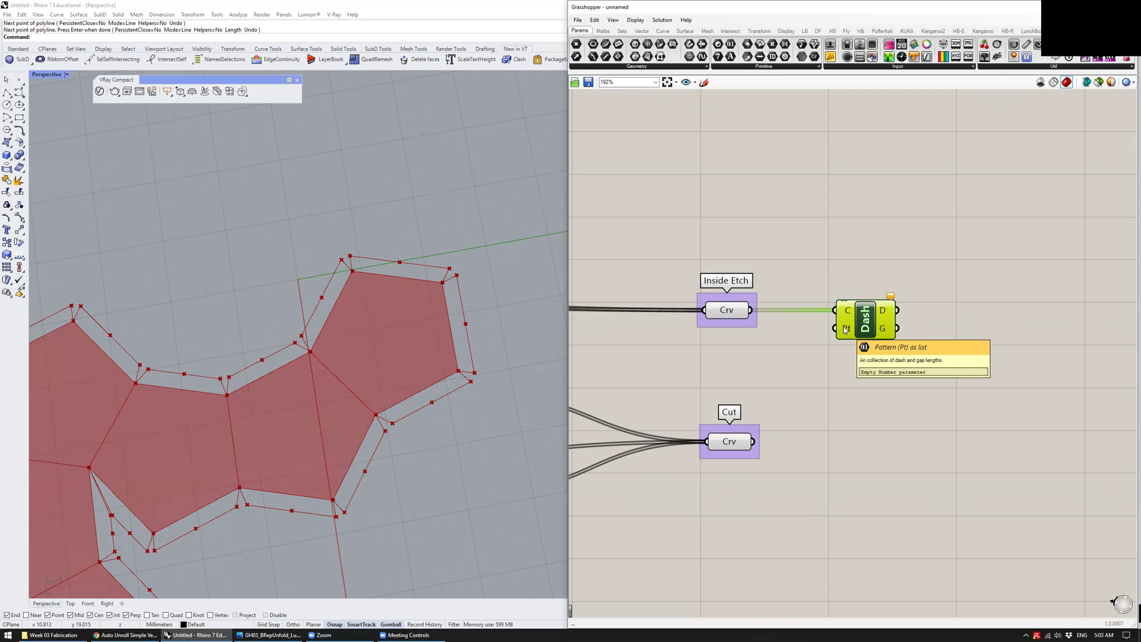
Add a Panel below the Dash Pattern component and switch off its Multiline Data option
double_click(786, 347)
double_click(797, 361)
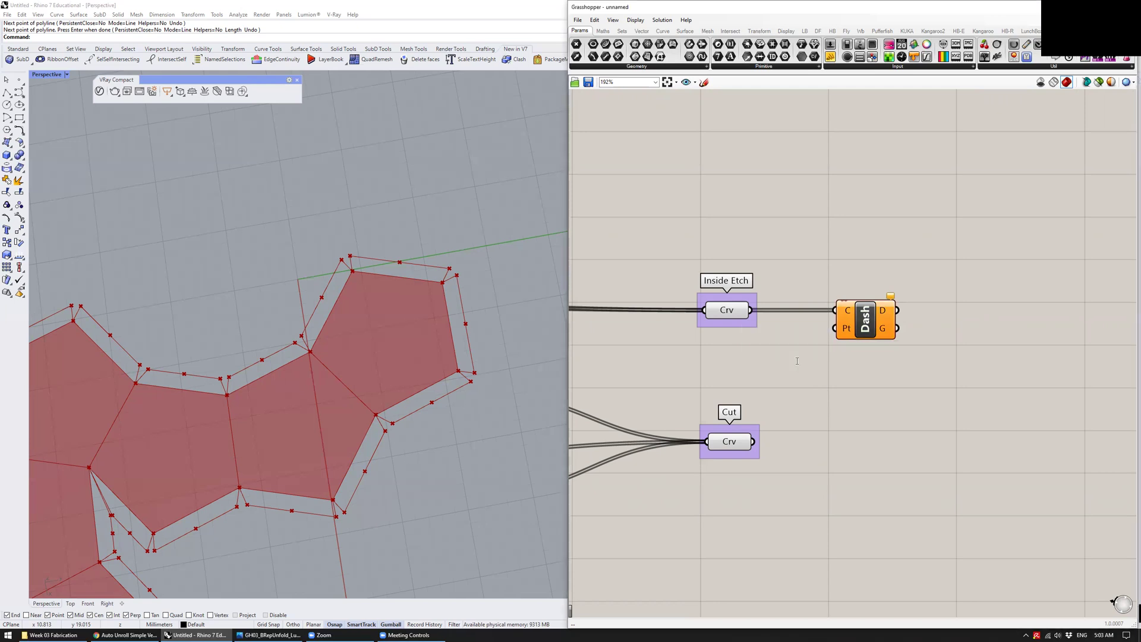
type("//")
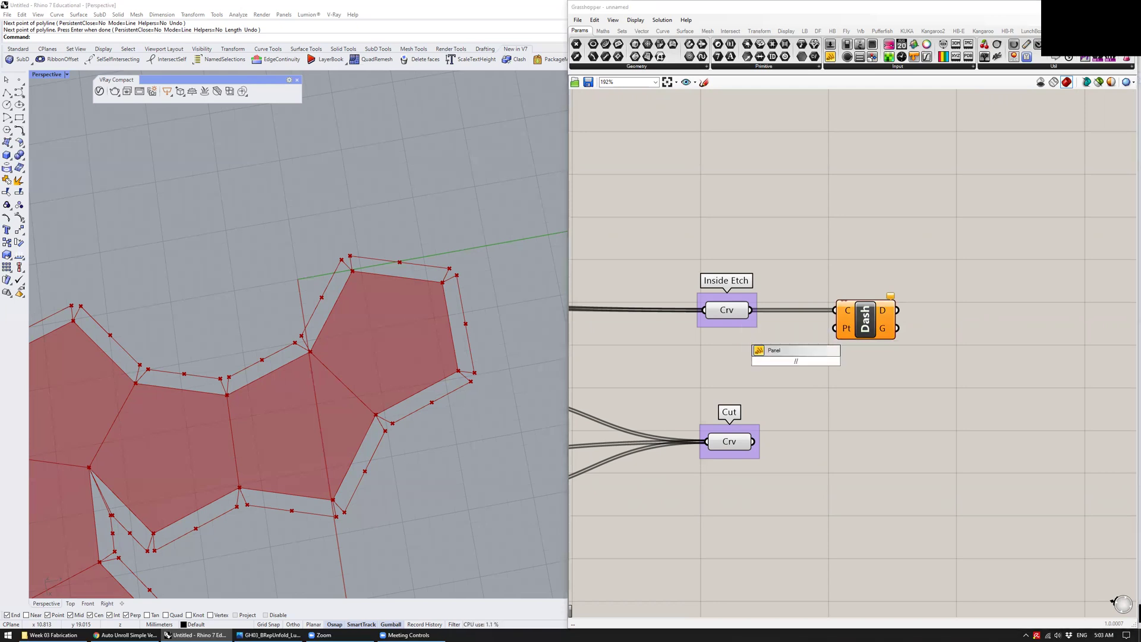
key("Return")
double_click(805, 366)
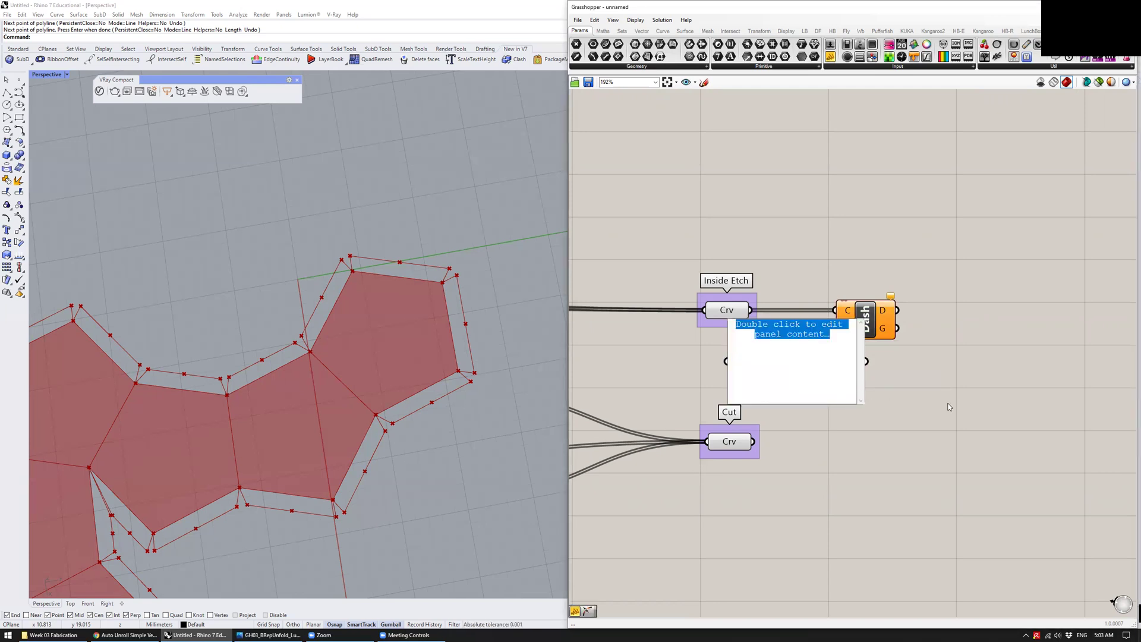
left_click(983, 387)
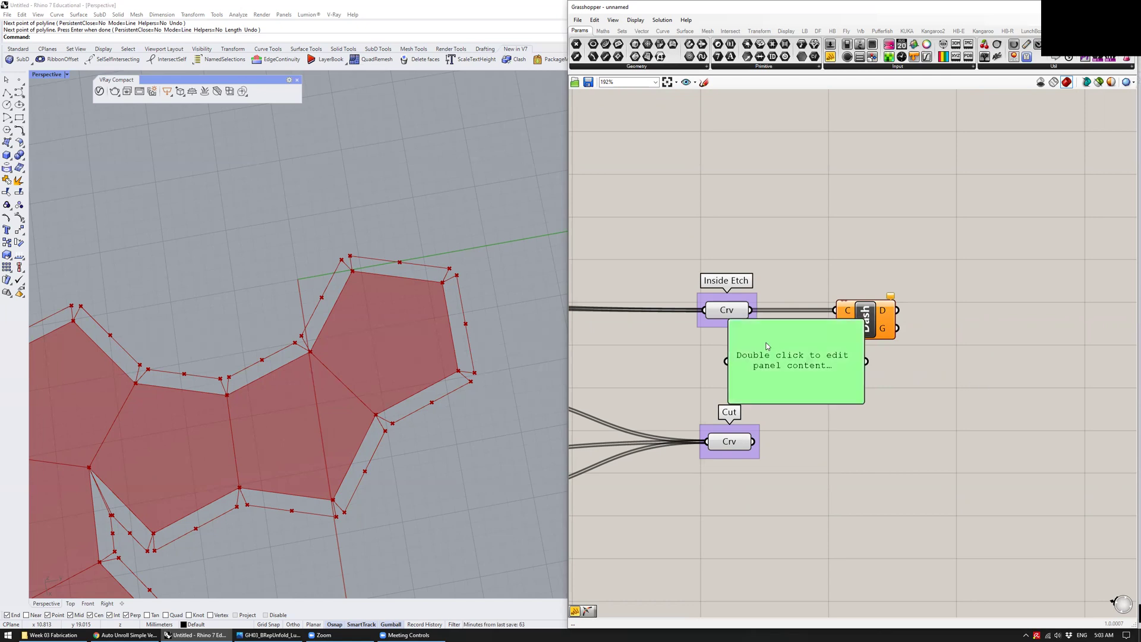
right_click(799, 345)
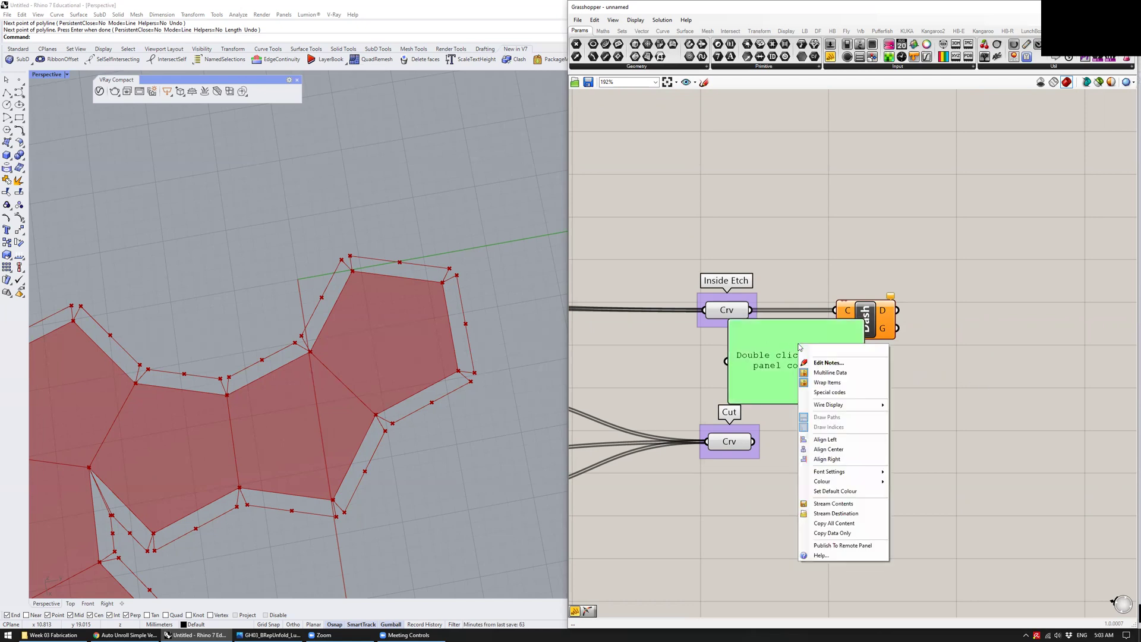
left_click(841, 374)
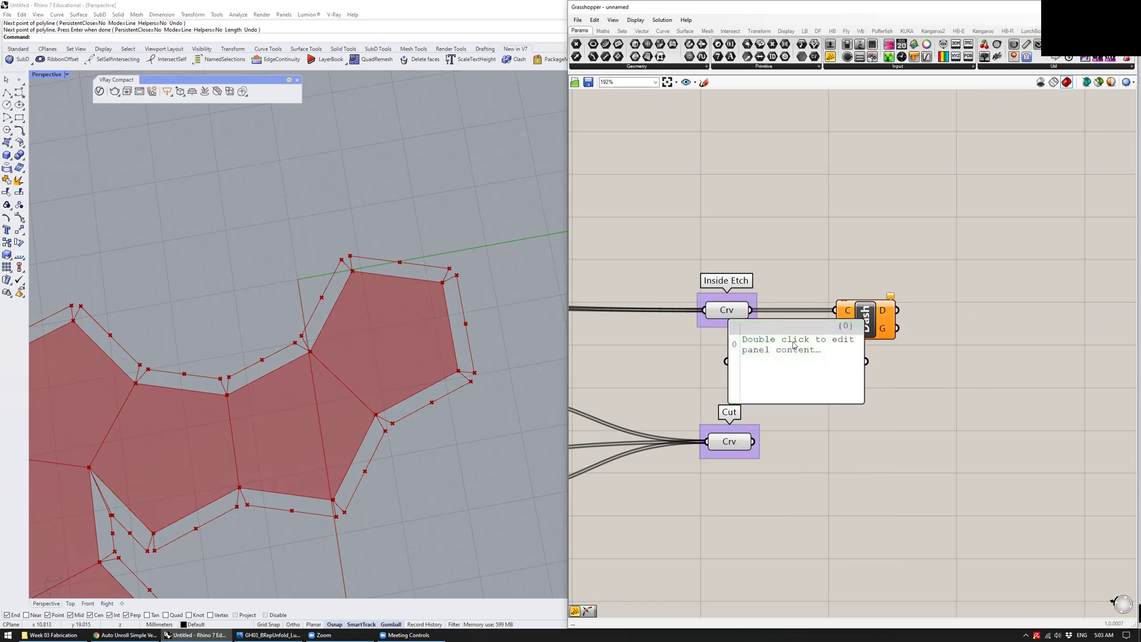
Enter the dash length 1 and gap length 0.5 on separate lines in the panel
double_click(811, 361)
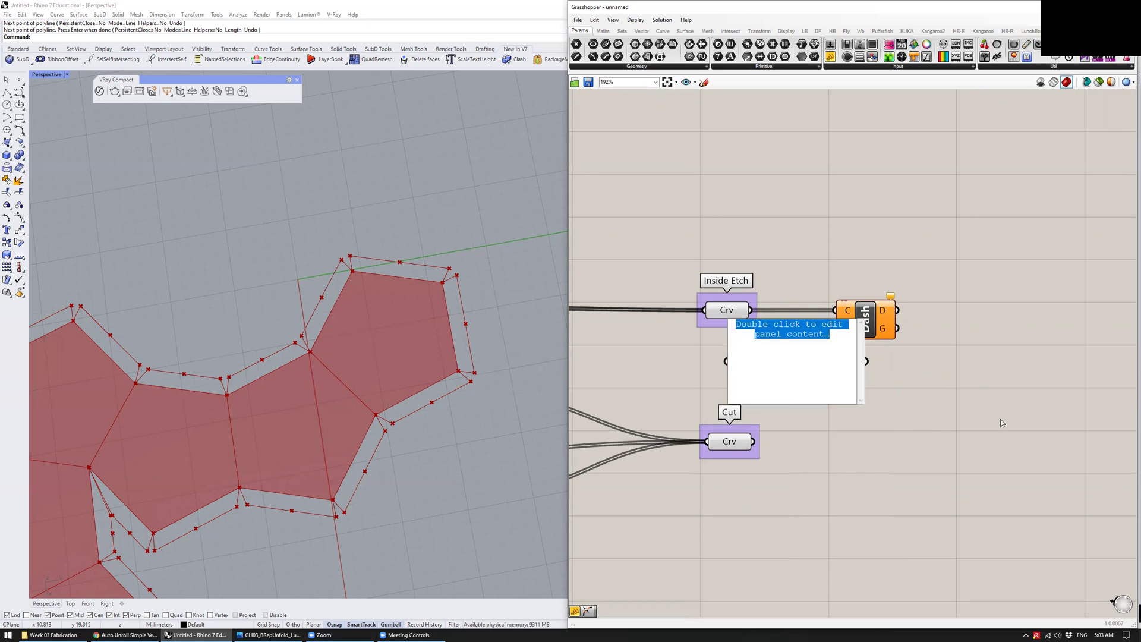
type("1")
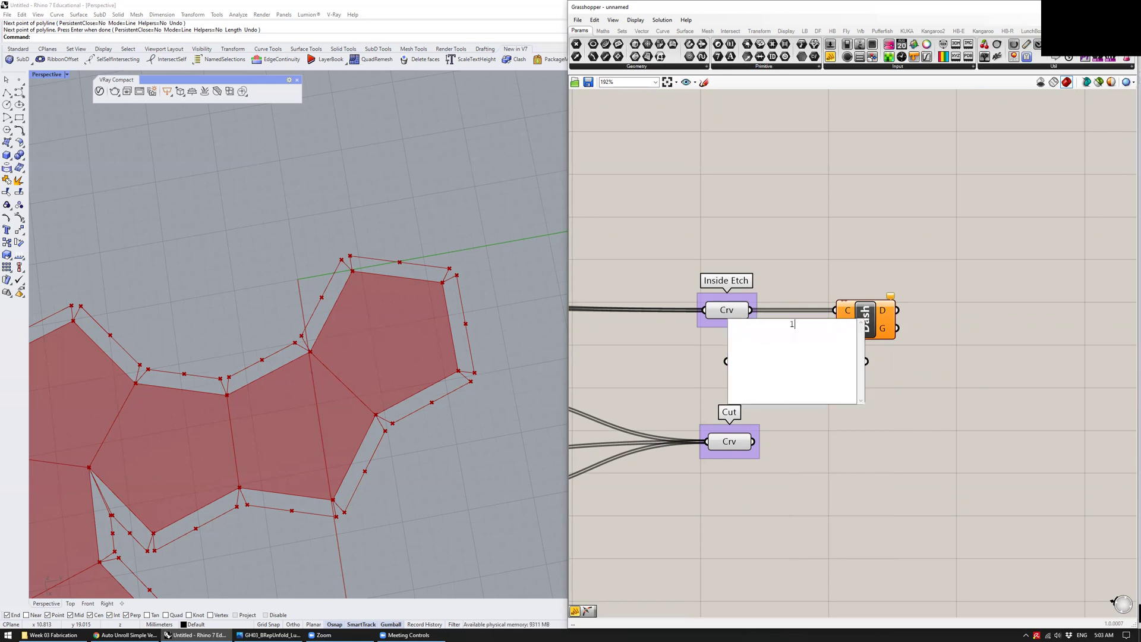
key("Return")
type("0.2")
key("BackSpace")
type("5")
left_click(924, 412)
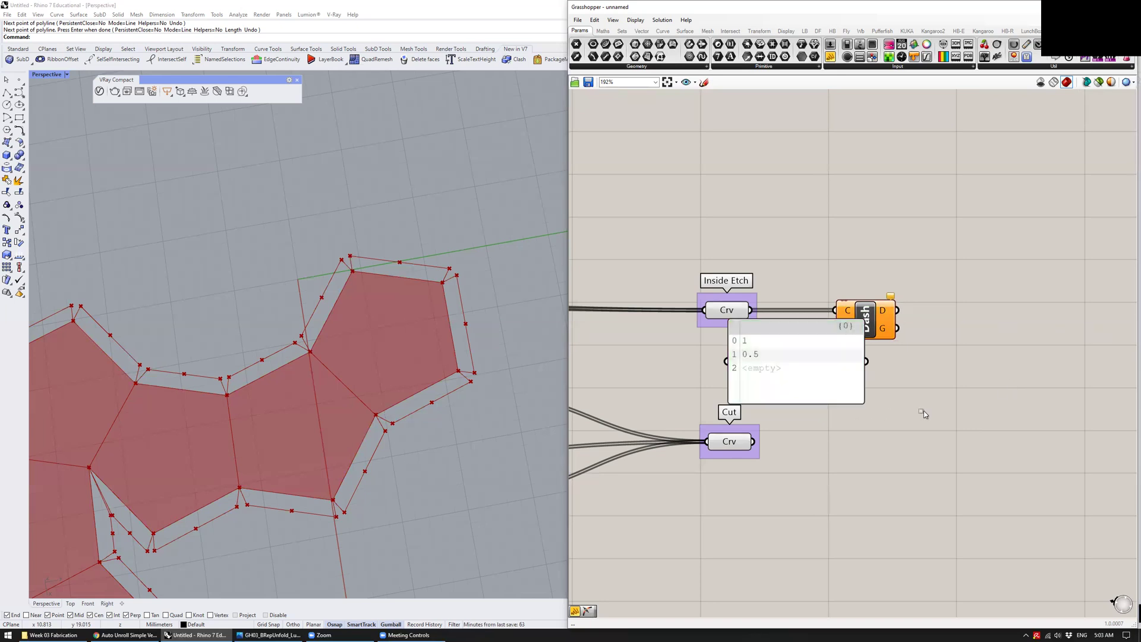
Reduce the panel to just the entries 1 and 0.5 and connect it to the Dash Pattern's Pattern input
double_click(752, 374)
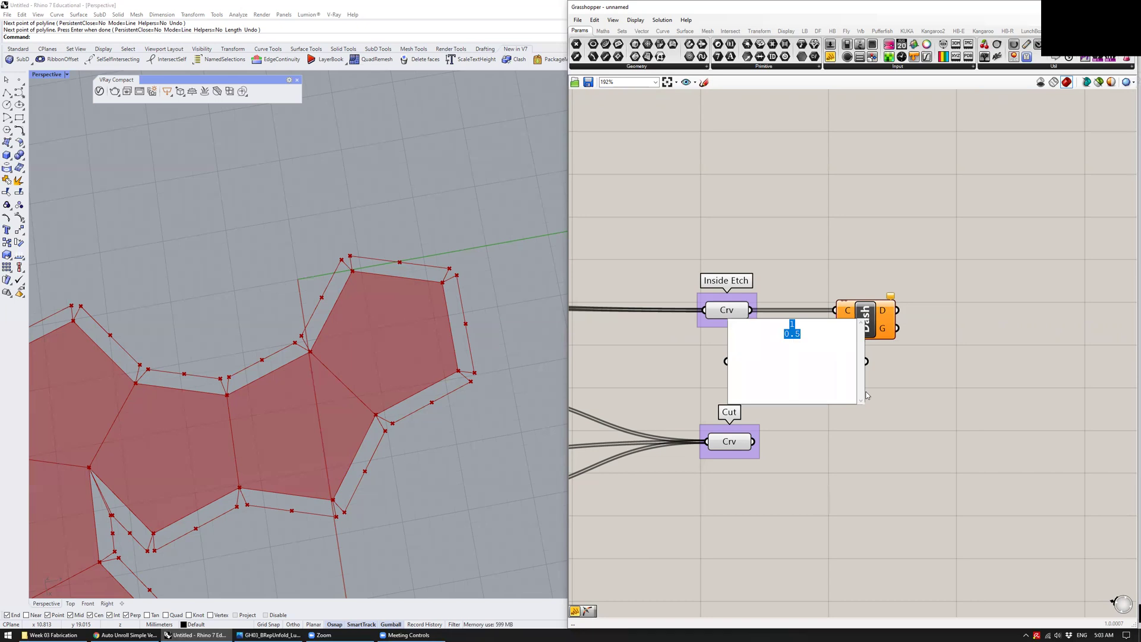
key("BackSpace")
type("1 0.2")
key("BackSpace")
type("5")
left_click(831, 442)
left_click_drag(830, 404, 836, 328)
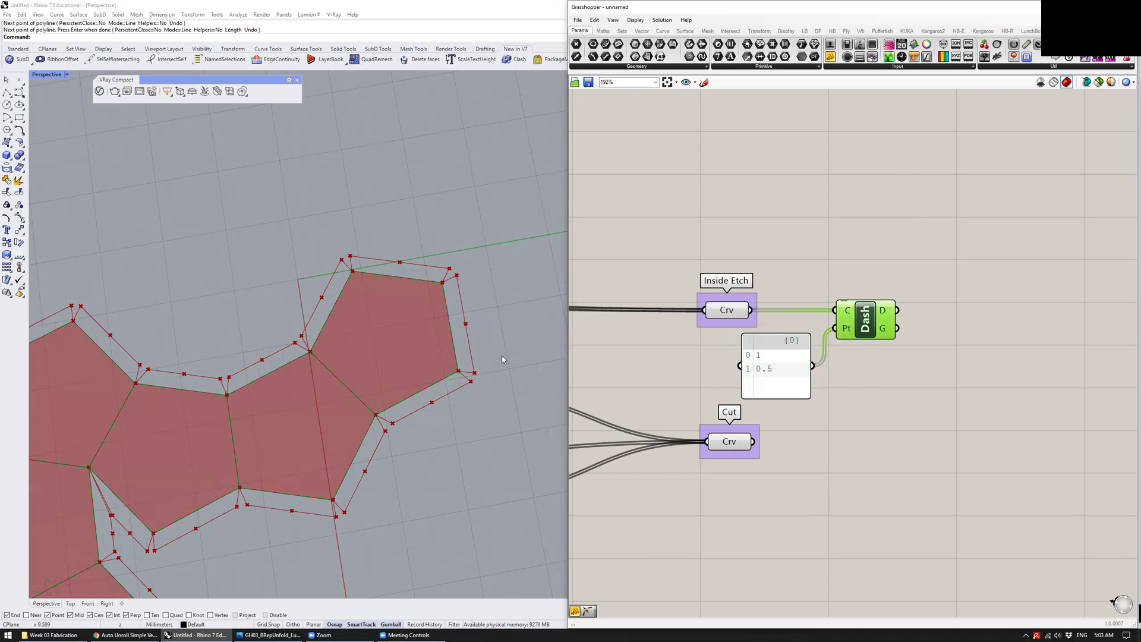
Hide the preview of the Inside Etch Curve parameter and highlight the Dash Pattern result on the net
left_click(738, 311)
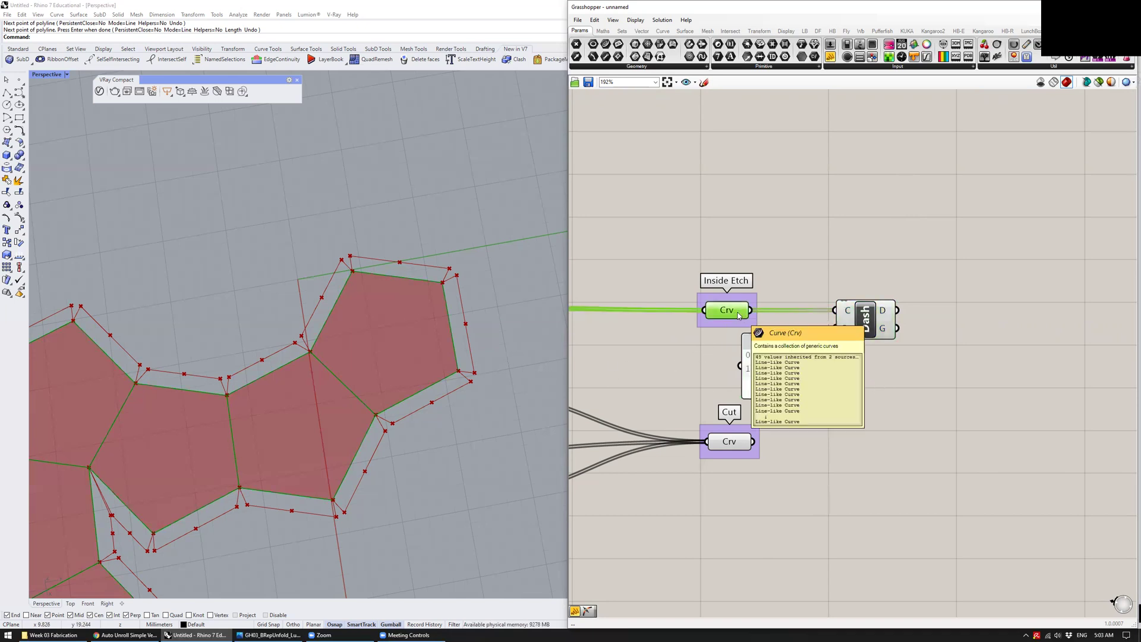
left_click(604, 362)
left_click(859, 324)
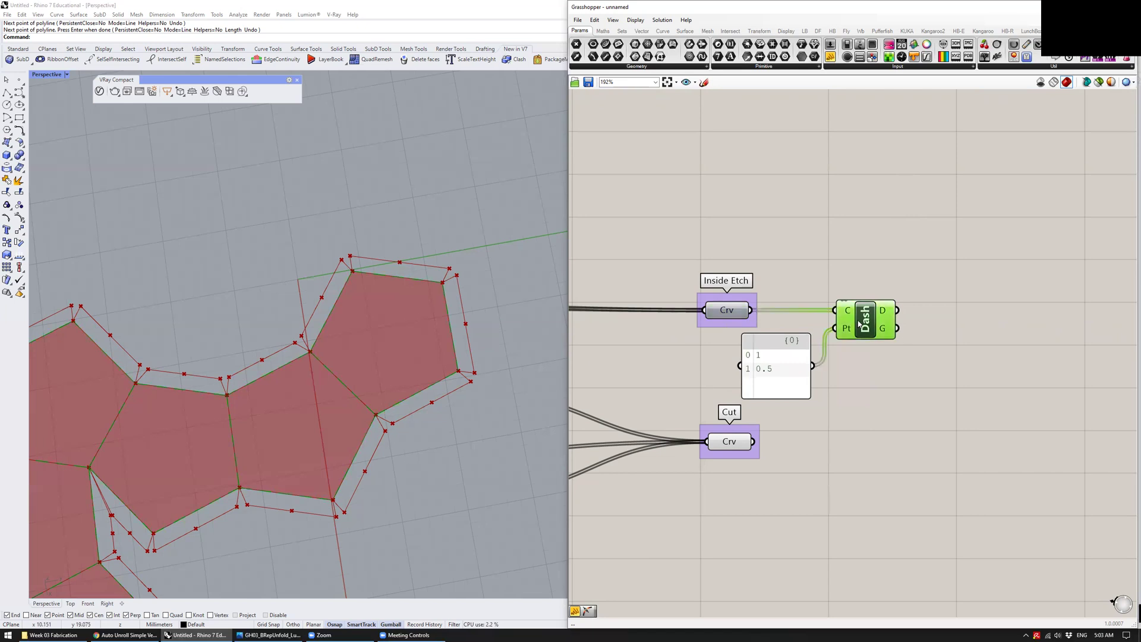
Hide the preview of the Unroll component and check the downstream tab components for remaining solid edge previews
scroll(682, 377, "down", 3)
right_click_drag(621, 349, 801, 349)
right_click_drag(601, 285, 912, 299)
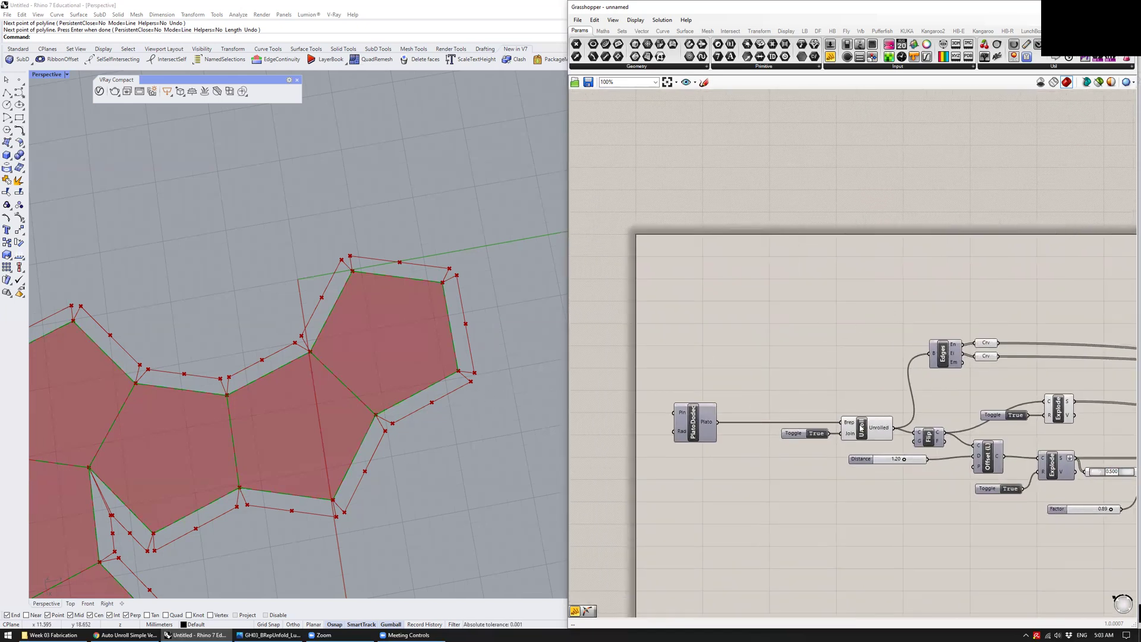
left_click(861, 428)
right_click_drag(890, 345, 655, 305)
right_click_drag(937, 404, 687, 357)
left_click(636, 348)
left_click(742, 337)
left_click(820, 341)
left_click(946, 338)
right_click_drag(772, 274, 1040, 301)
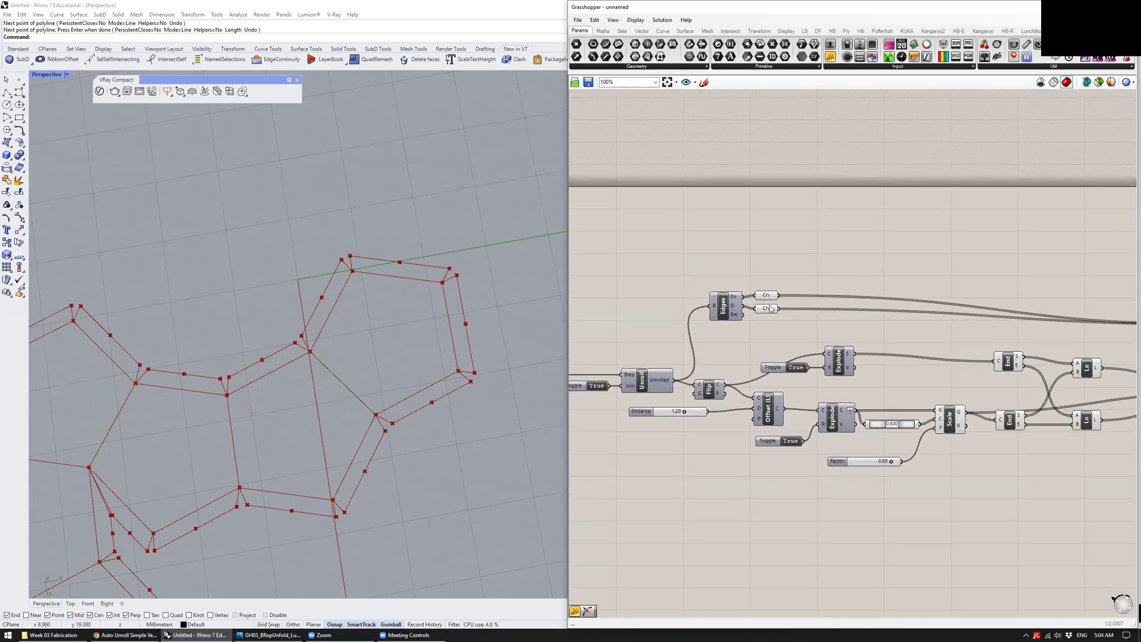
Hide the previews of the naked-edge and interior-edge Curve parameters after the Edges component
scroll(815, 316, "up", 2)
left_click_drag(741, 275, 796, 330)
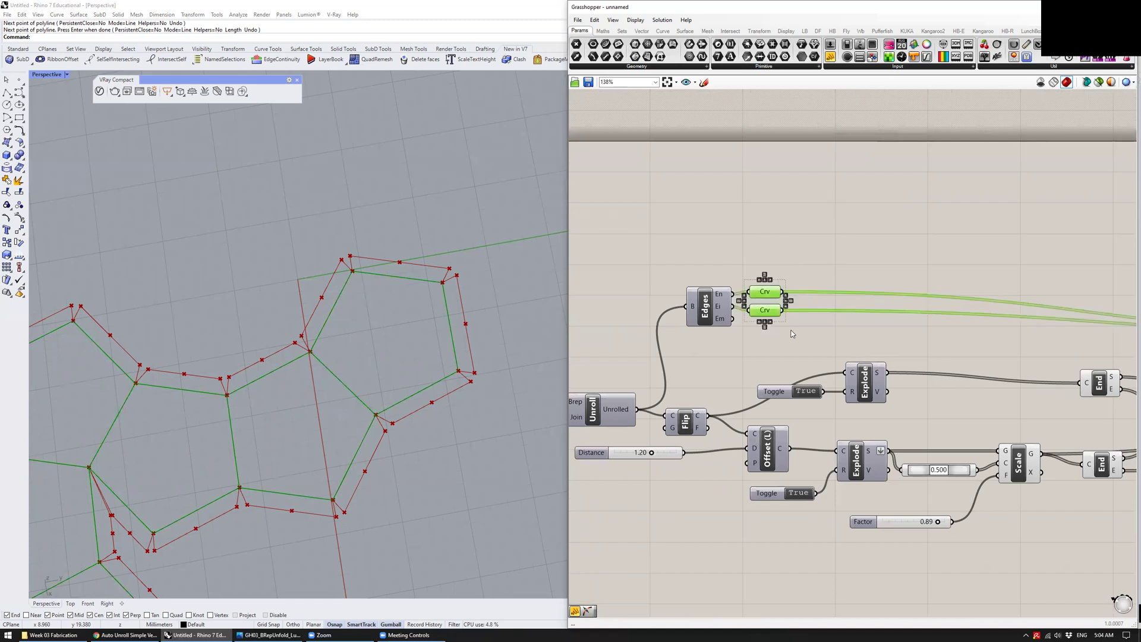
left_click(795, 330)
Examine the dashed etch lines on the net together with the Dash Pattern's dash and gap lengths
scroll(373, 371, "up", 5)
scroll(411, 369, "down", 3)
scroll(975, 342, "down", 3)
right_click_drag(1067, 342, 645, 294)
scroll(799, 298, "up", 4)
scroll(842, 322, "up", 2)
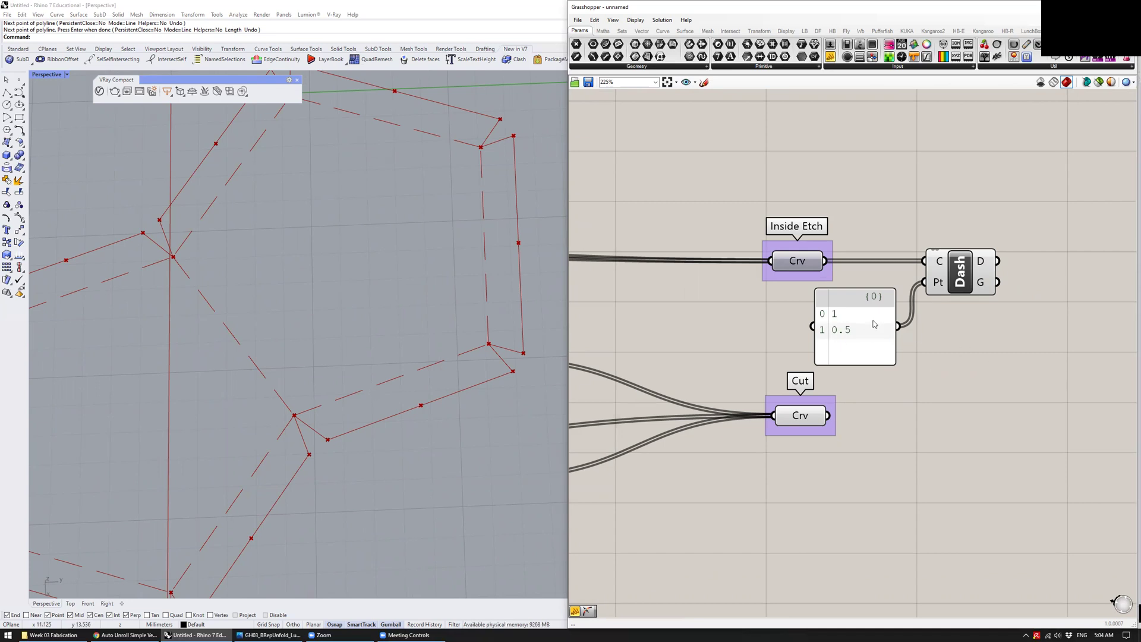
mouse_move(942, 286)
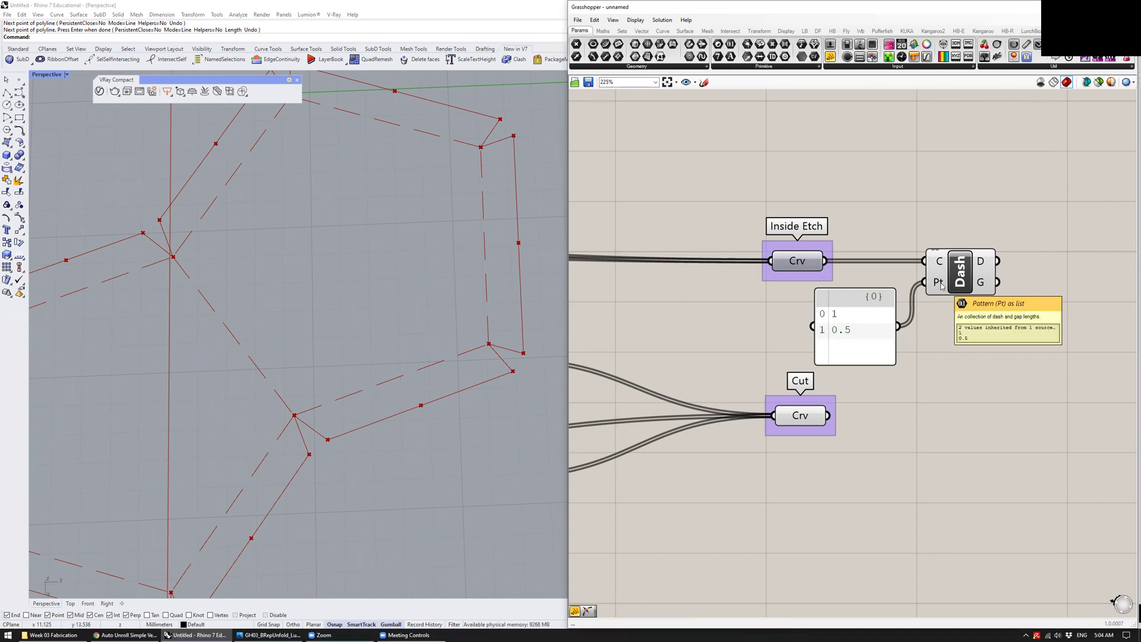
Add a Curve parameter after the Dash Pattern component and connect it to the dashes output
scroll(934, 344, "down", 2)
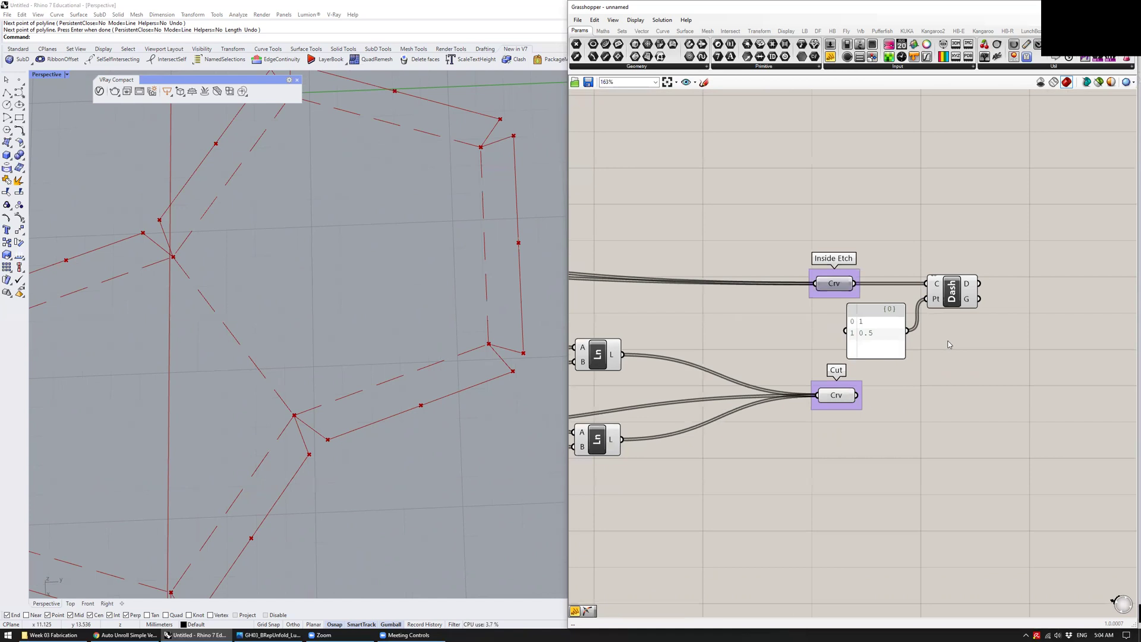
right_click_drag(982, 338, 901, 338)
left_click(872, 292)
left_click(906, 247)
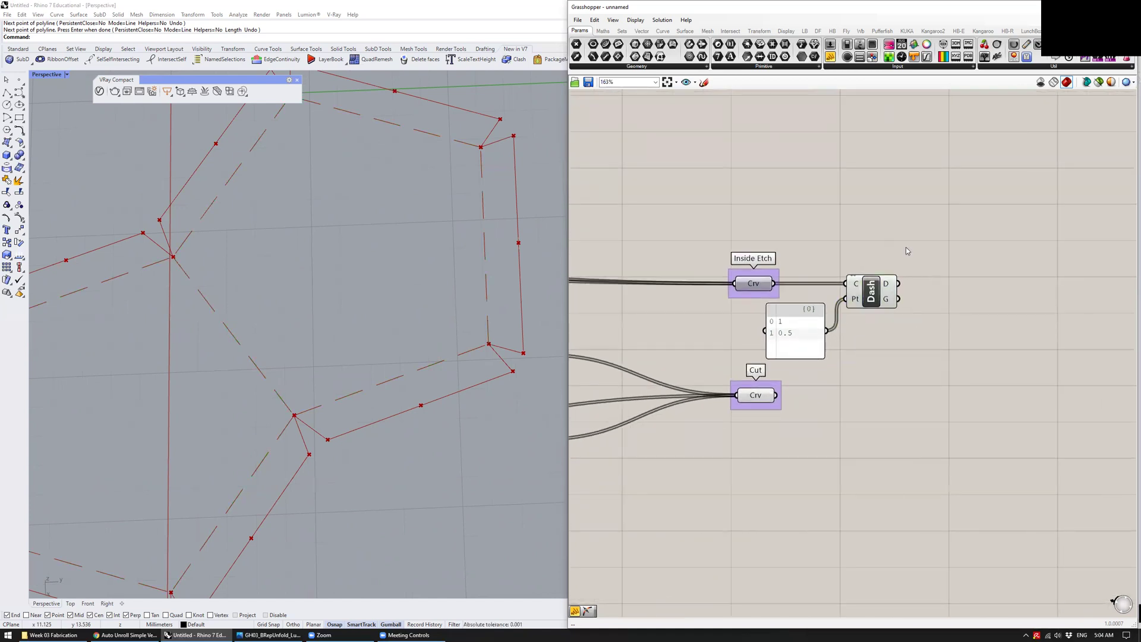
left_click_drag(619, 57, 966, 282)
left_click_drag(886, 287, 954, 286)
left_click(973, 288)
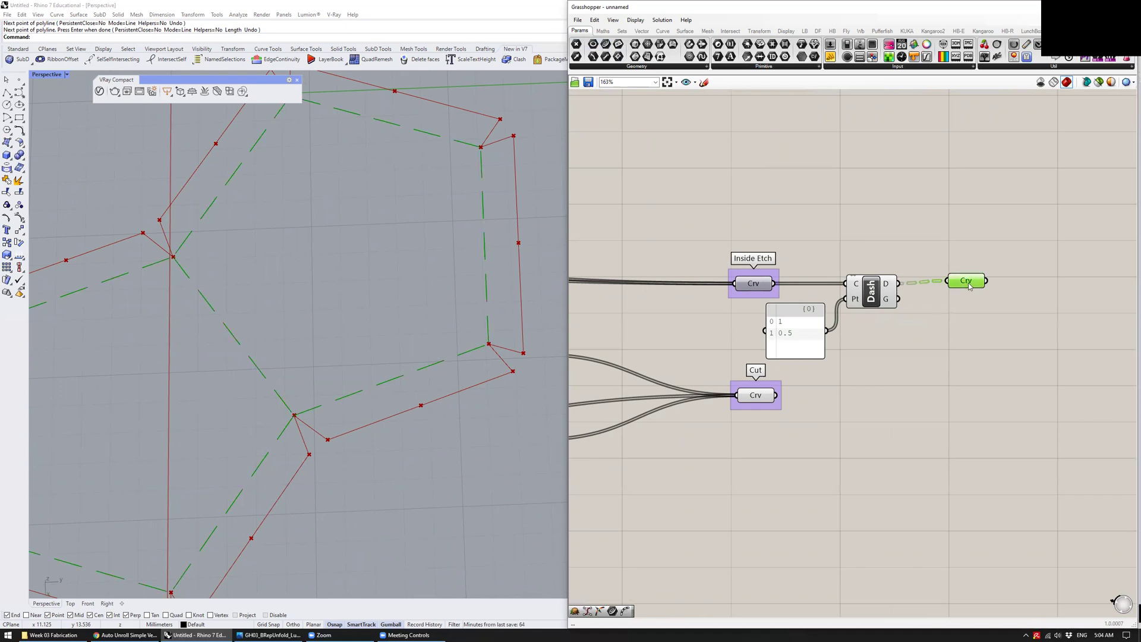
Hide the preview of the Dash Pattern component, leaving the new Curve parameter to display the dashes
right_click_drag(926, 308, 904, 307)
left_click(851, 291)
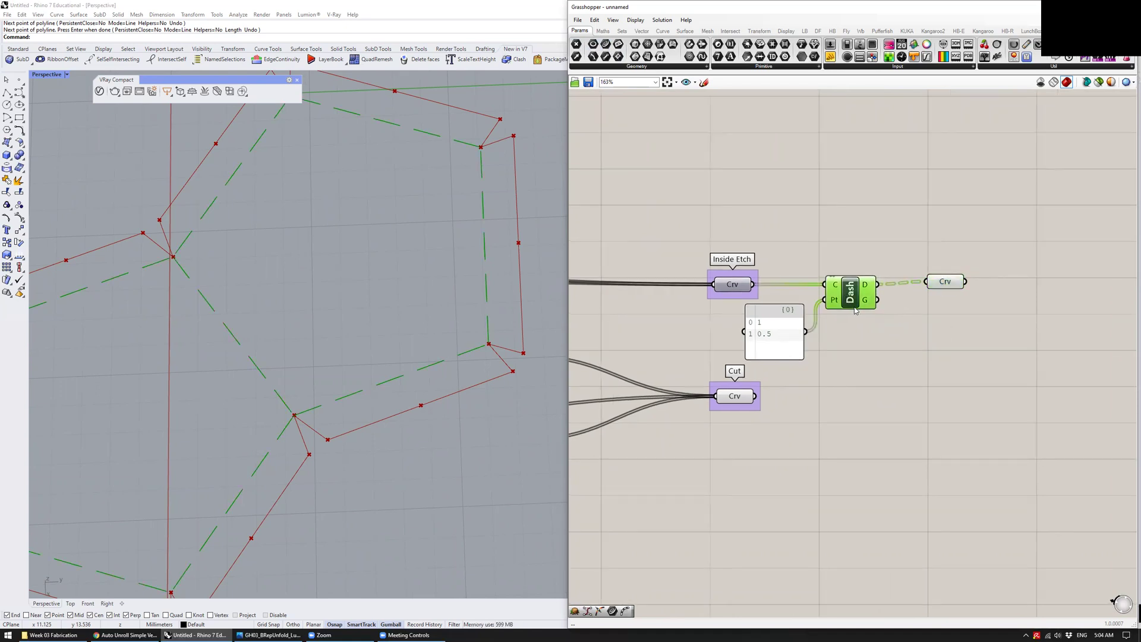
left_click(872, 302)
right_click_drag(869, 301, 767, 296)
mouse_move(771, 291)
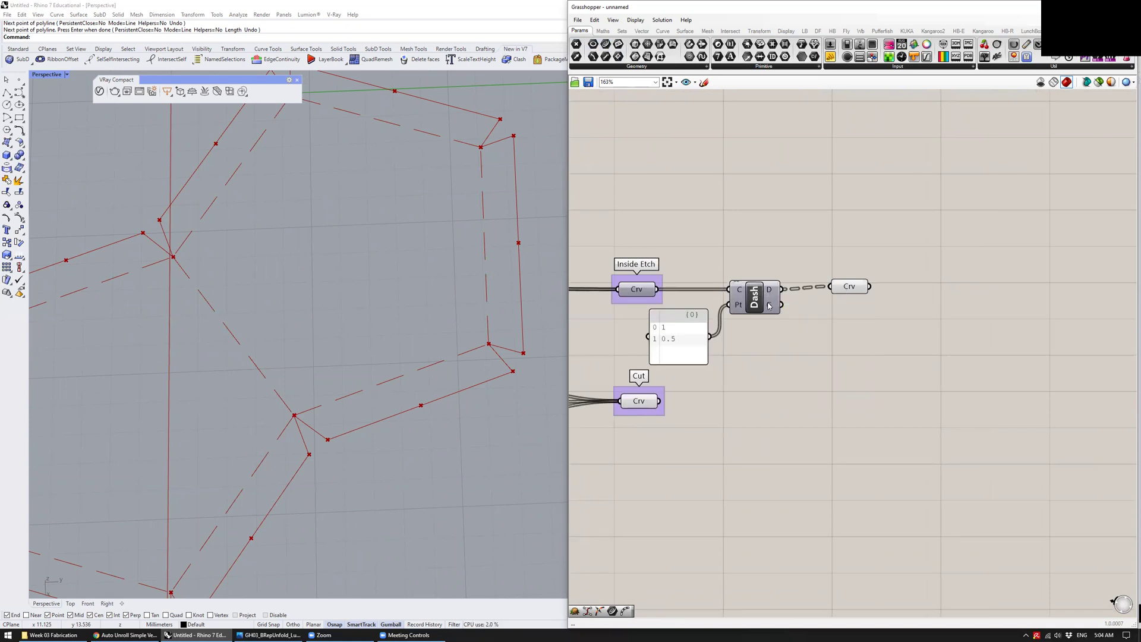
scroll(855, 299, "down", 3)
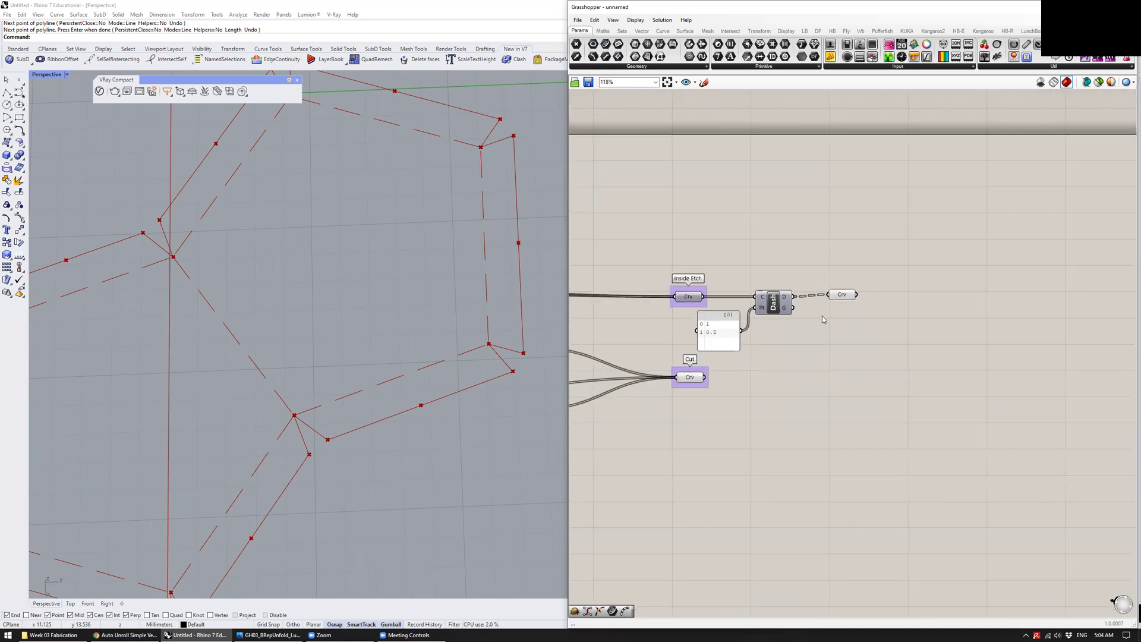
Group the dashed Curve parameter and name the group Inner Dash Crvs
scroll(860, 287, "up", 3)
left_click(855, 288)
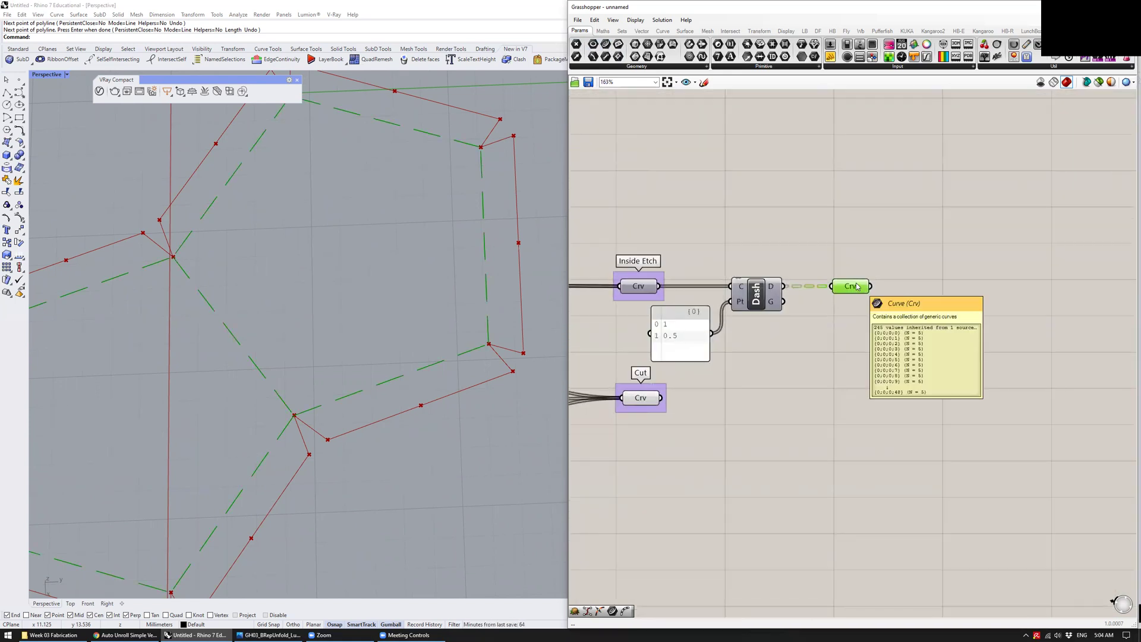
mouse_move(848, 287)
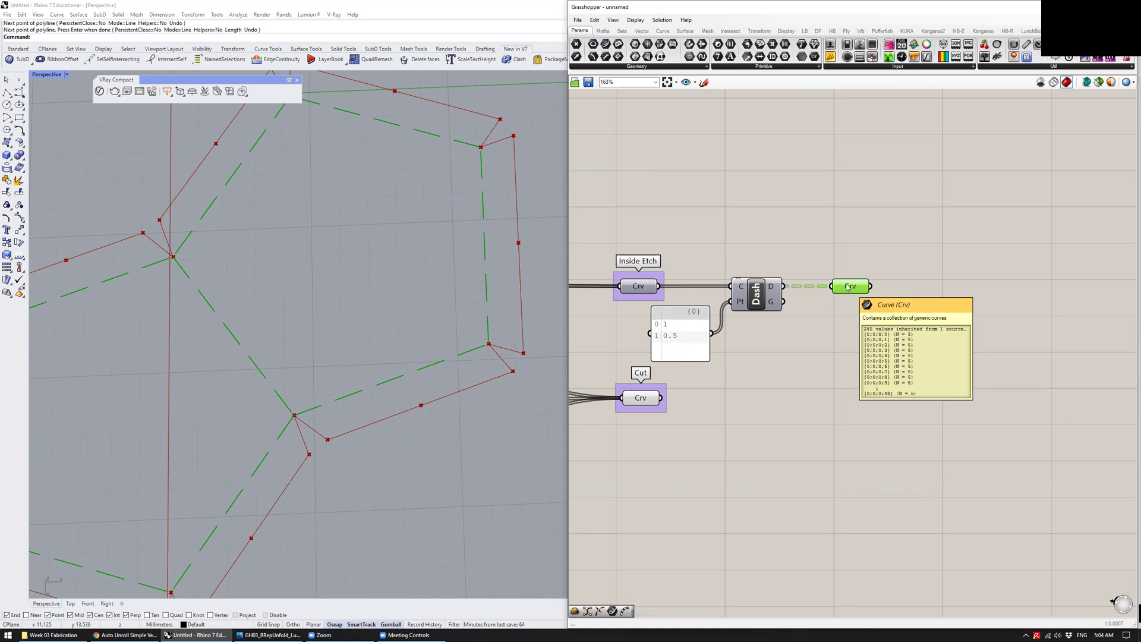
key("ctrl+g")
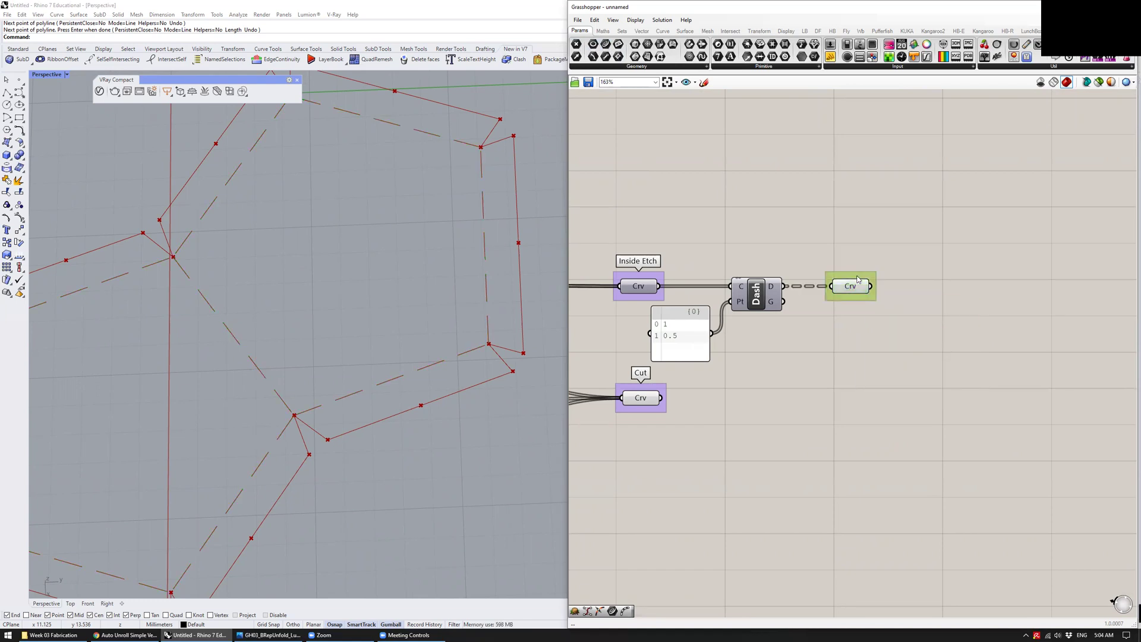
right_click(859, 278)
type("Inn")
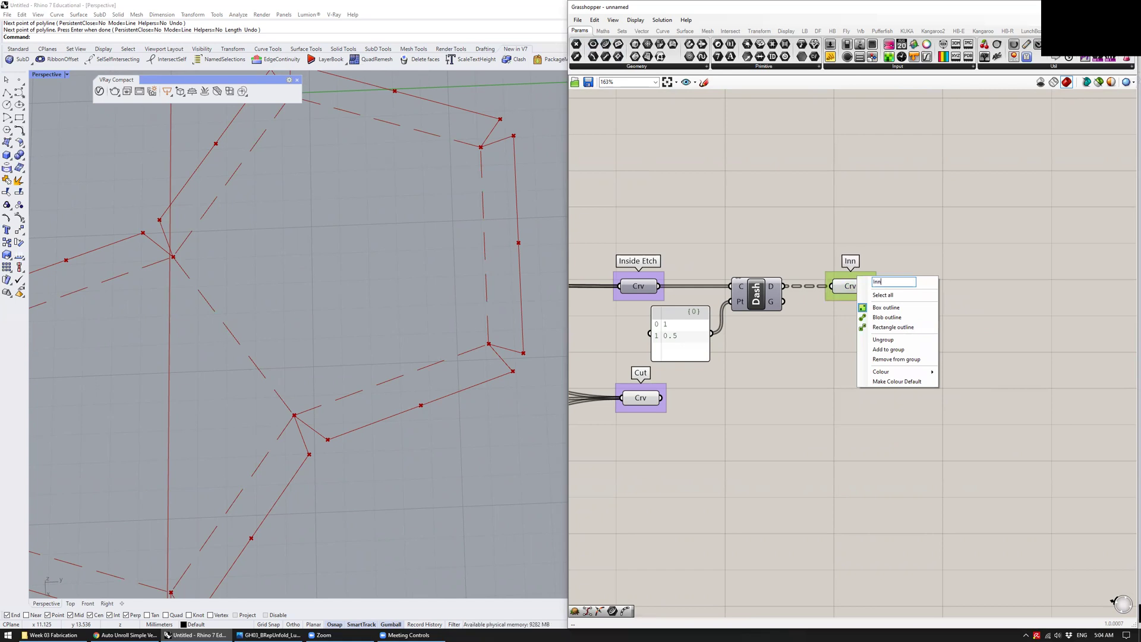
type("er Dach Crvs")
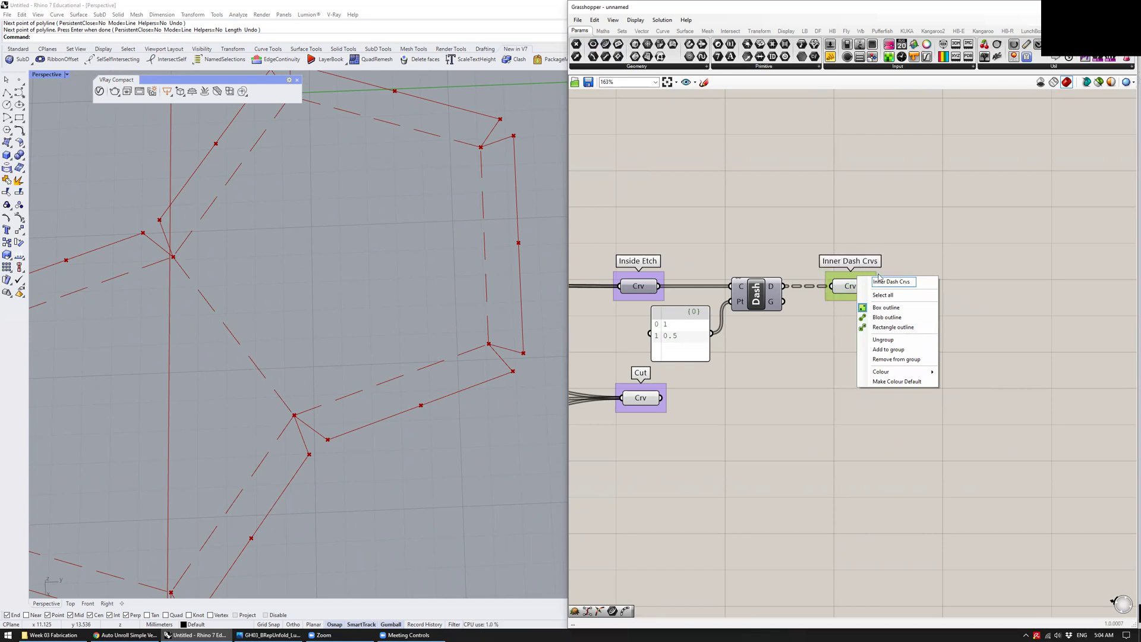
left_click(882, 265)
Compare the curve data held by the Inner Dash Crvs and Inside Etch parameters
left_click(859, 292)
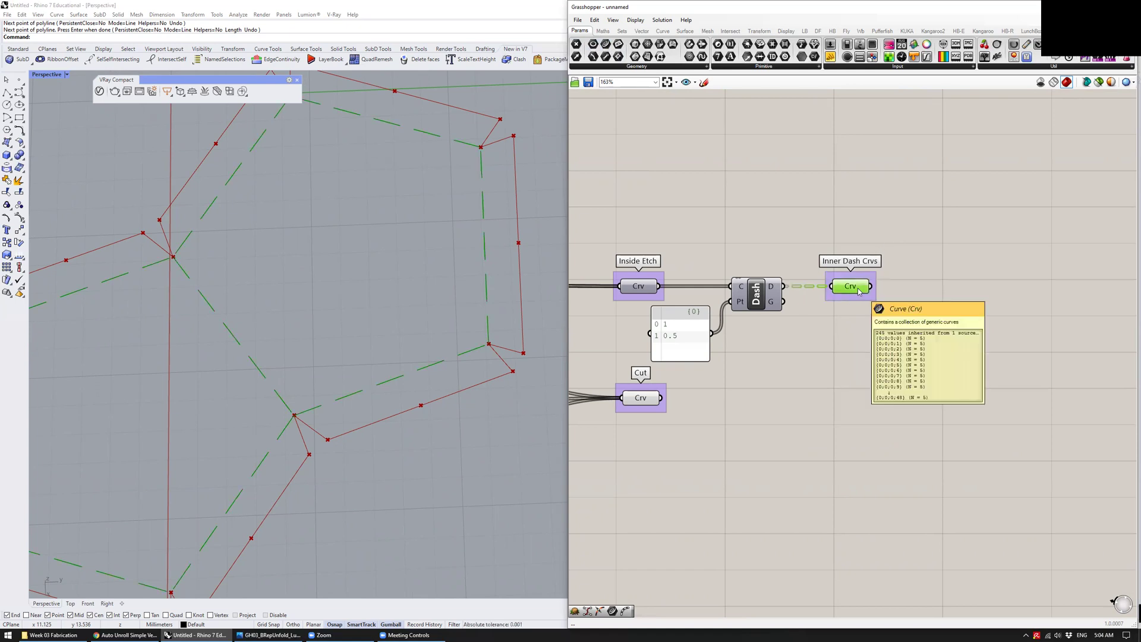
left_click(638, 287)
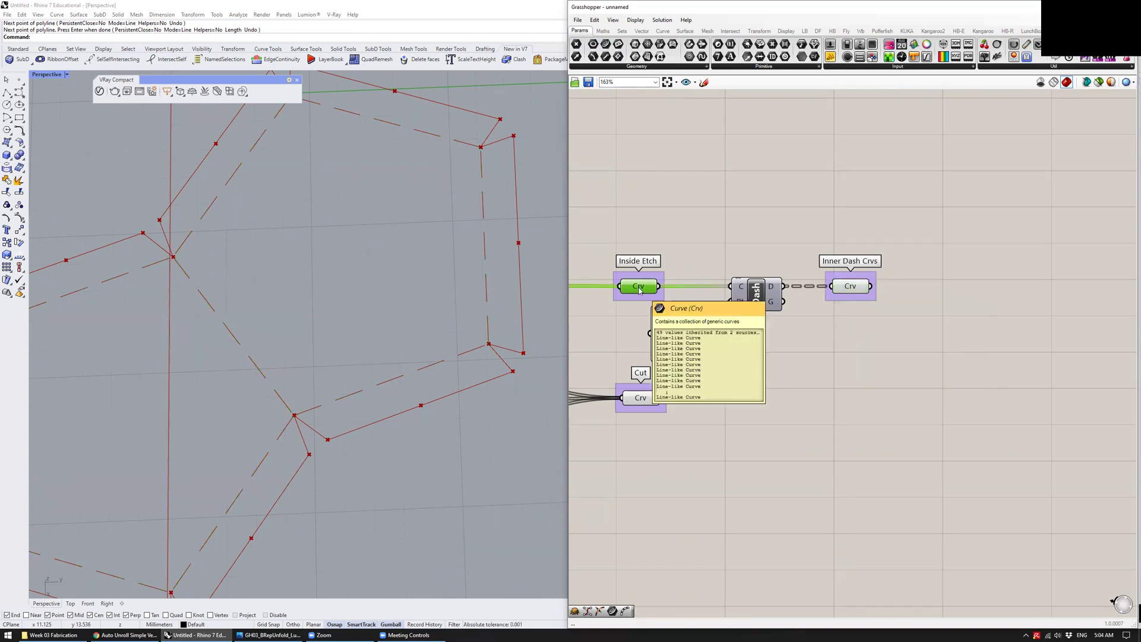
left_click(644, 287, "ctrl")
left_click(645, 287)
left_click(719, 239)
Delete the stray drawn line beside the unrolled net in the Rhino viewport
scroll(841, 316, "down", 3)
scroll(841, 317, "down", 3)
scroll(333, 309, "down", 5)
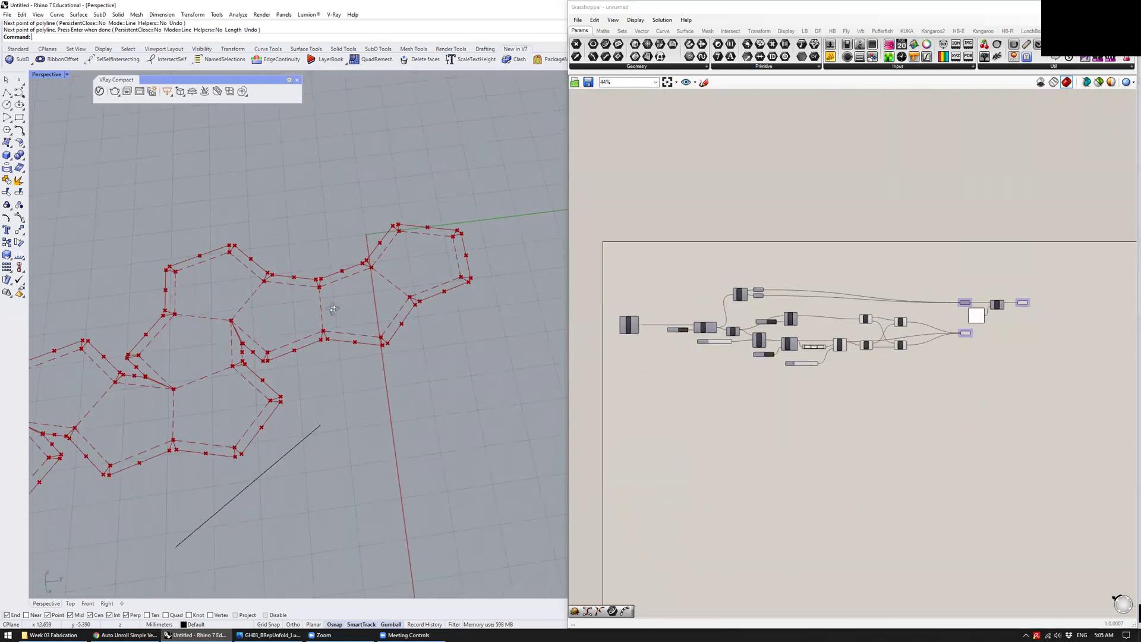
right_click_drag(333, 308, 363, 316)
left_click(393, 445)
key("Delete")
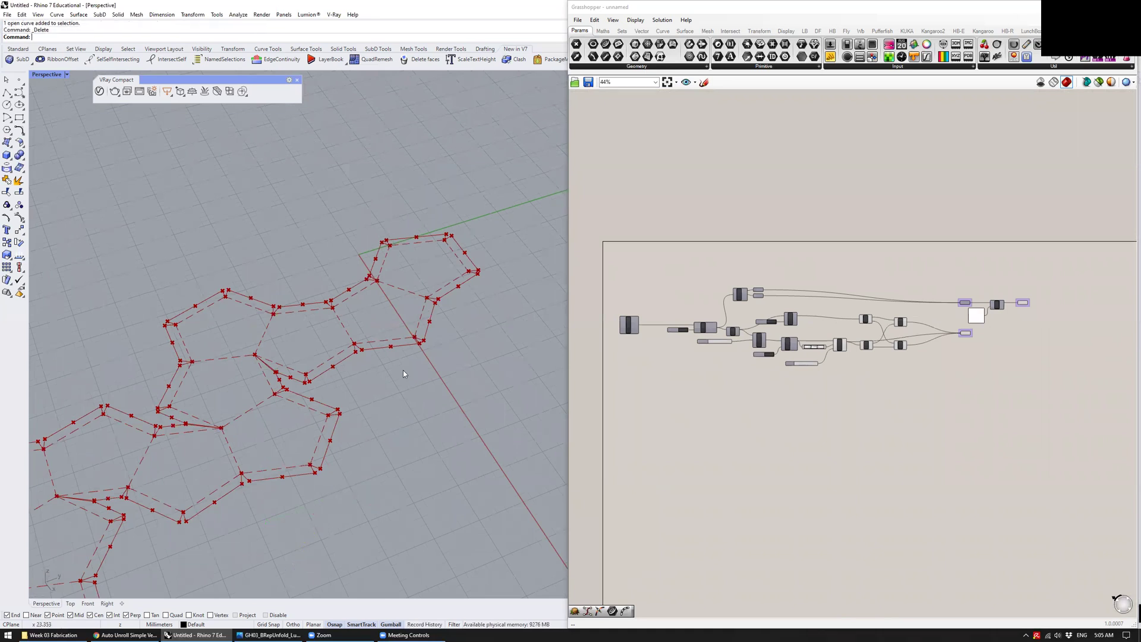
Move the Distance and Factor sliders together, one above the other, near the start of the definition below Unroll
right_click_drag(403, 373, 349, 395)
scroll(283, 389, "up", 1)
scroll(278, 388, "up", 4)
scroll(277, 388, "up", 2)
scroll(660, 380, "up", 5)
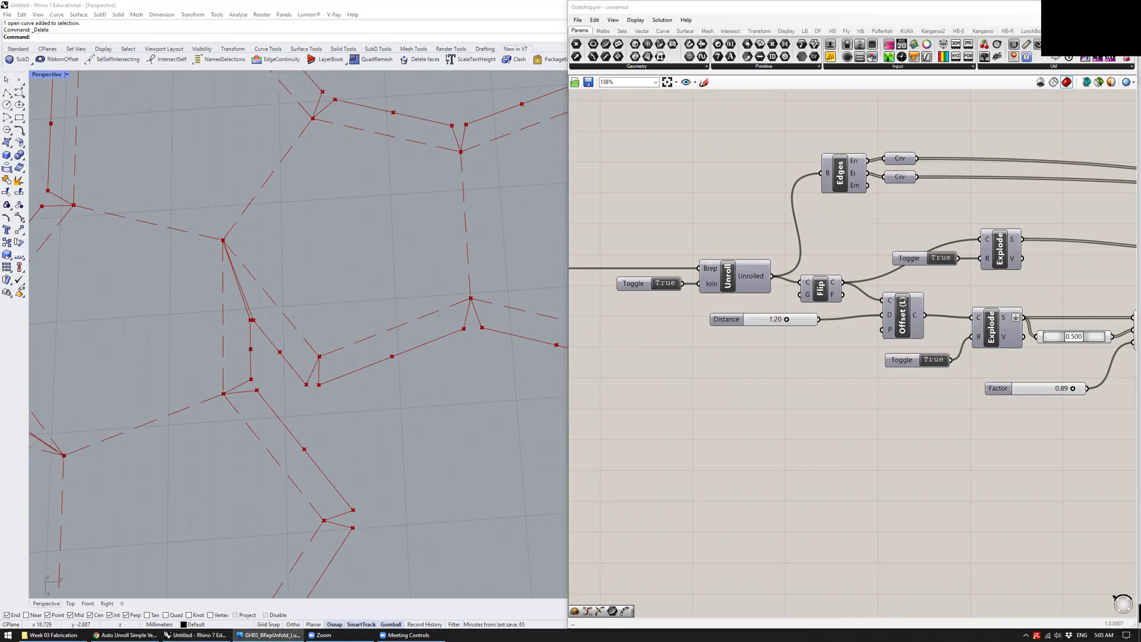
left_click_drag(725, 321, 649, 365)
right_click_drag(604, 383, 1093, 334)
left_click_drag(1128, 346, 728, 352)
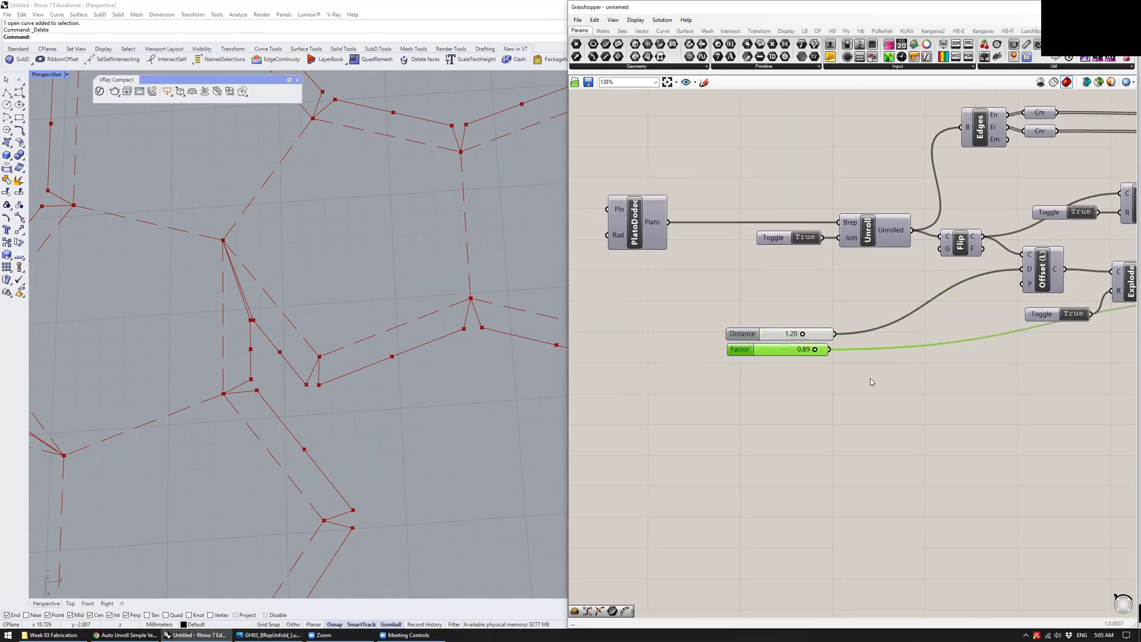
Rename the Distance slider to Tab Offset
scroll(833, 380, "up", 1)
scroll(791, 380, "up", 1)
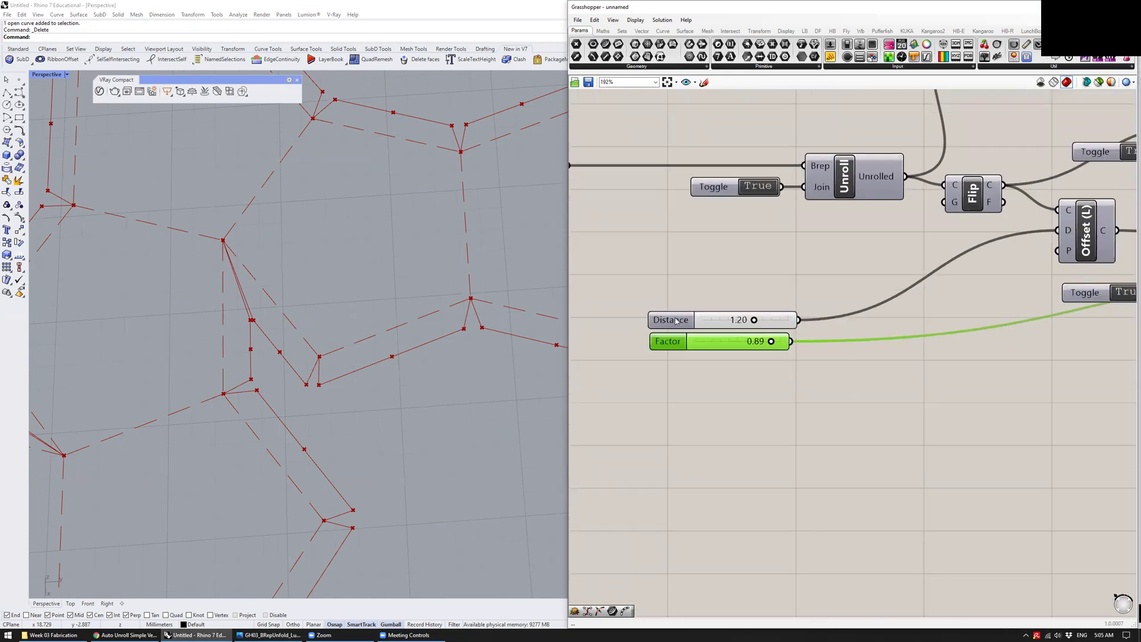
right_click(680, 321)
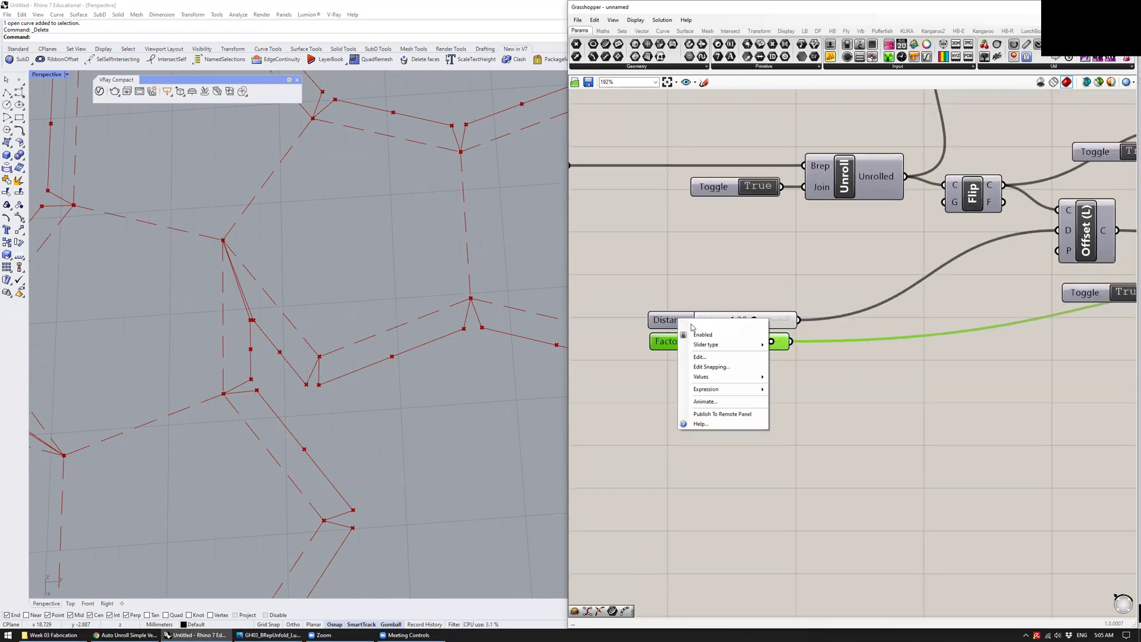
type("Tab Offset")
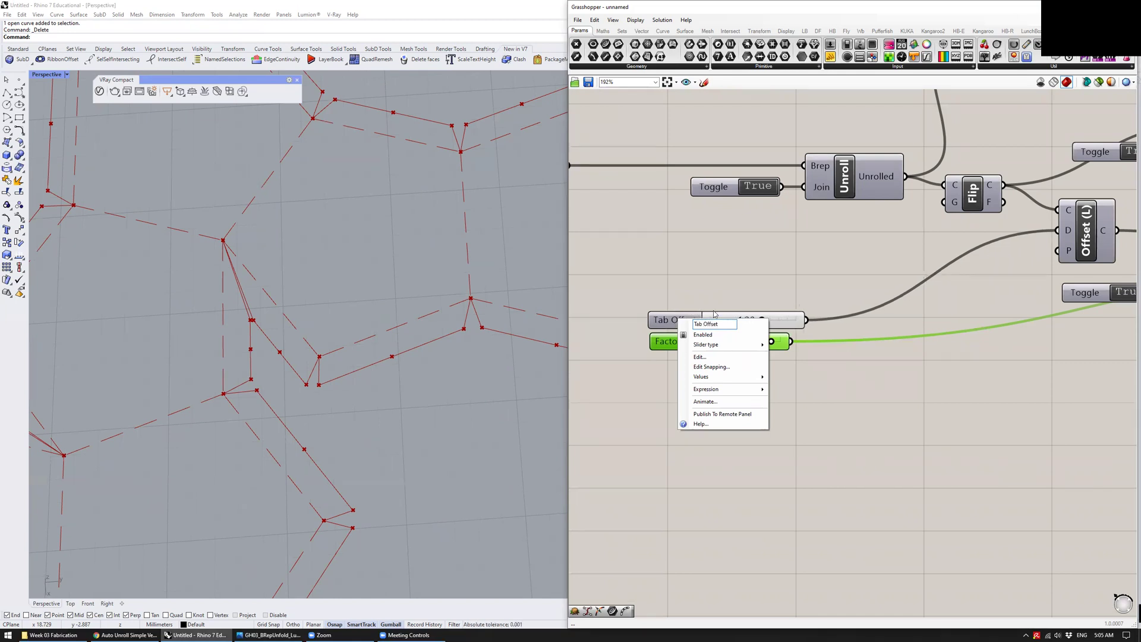
left_click(716, 285)
Adjust the tab shape by setting Tab Offset to 1.74 and Factor to 0.63
left_click(678, 345)
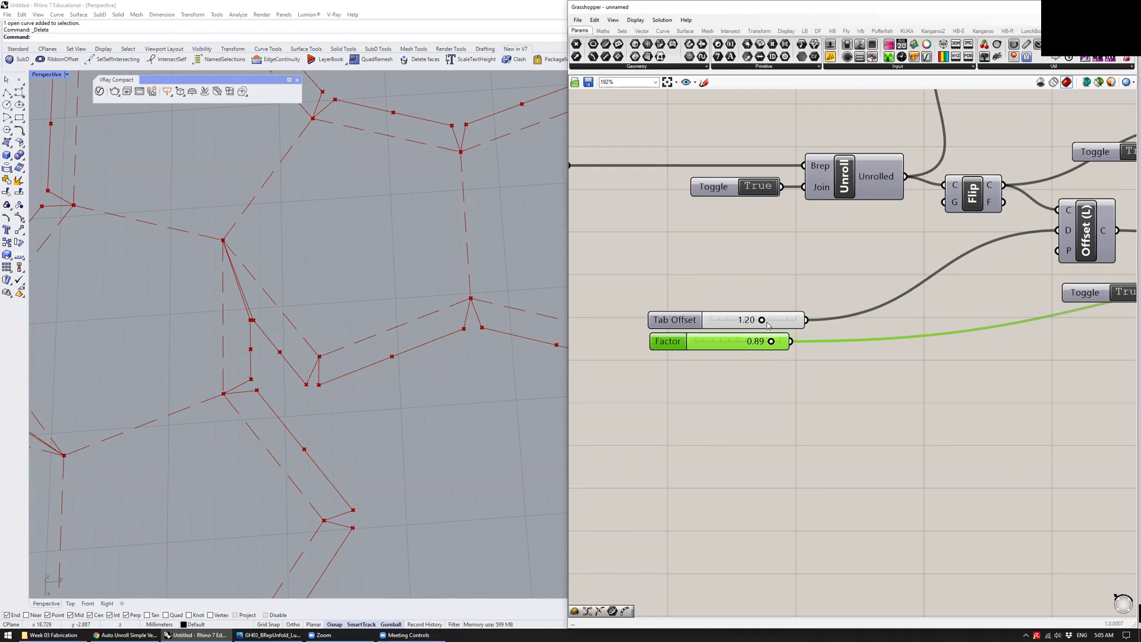
left_click_drag(765, 322, 750, 342)
scroll(501, 354, "down", 10)
right_click_drag(501, 355, 533, 356)
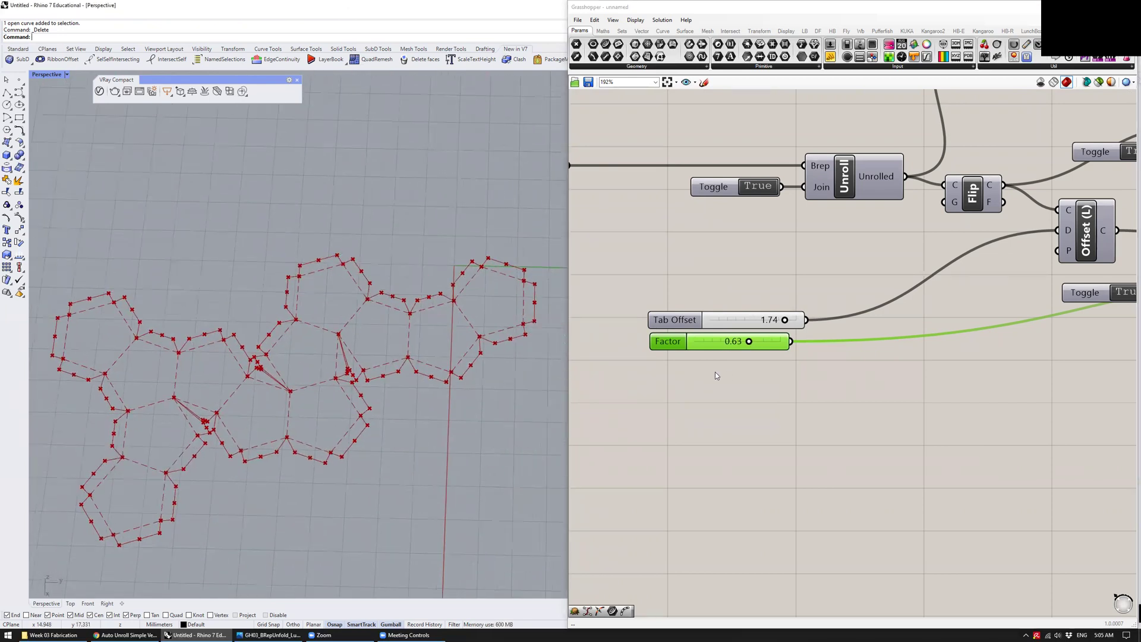
Try shifting the Point On Curve parameter that sets the tab scaling centre, and restore it to 0.500
scroll(749, 374, "down", 2)
right_click_drag(963, 372, 860, 352)
right_click_drag(930, 332, 689, 359)
scroll(840, 319, "up", 4)
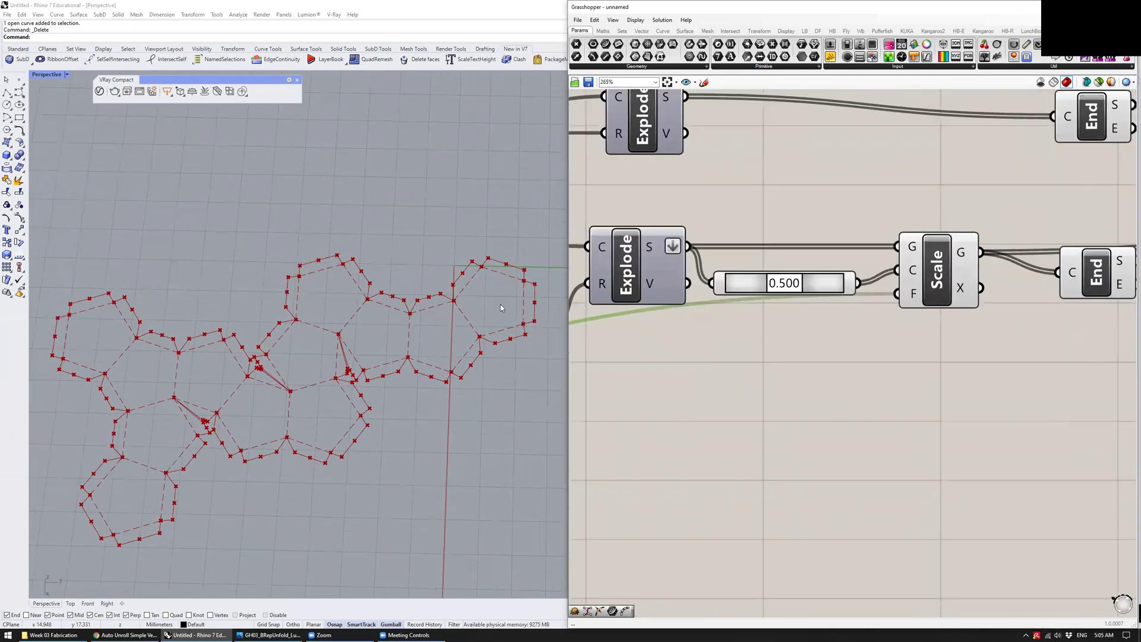
scroll(500, 308, "up", 3)
mouse_move(773, 285)
left_mouse_down()
mouse_move(767, 291)
mouse_move(805, 290)
mouse_move(765, 291)
mouse_move(782, 290)
left_mouse_up()
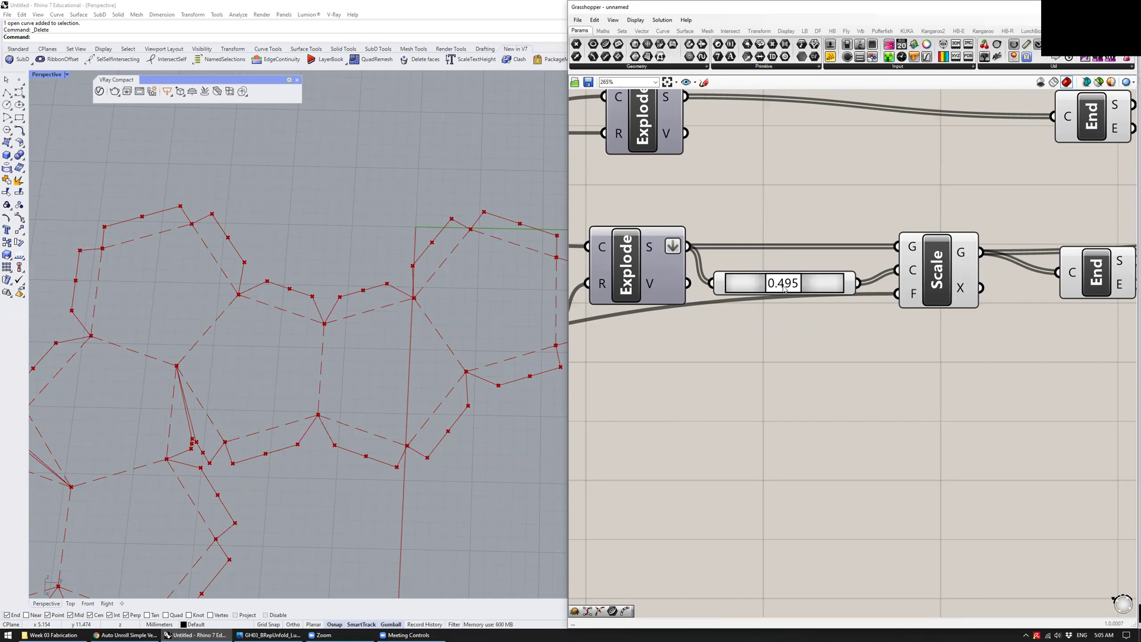
right_click(783, 288)
left_click(799, 366)
scroll(485, 352, "down", 7)
right_click_drag(311, 383, 356, 364, "shift")
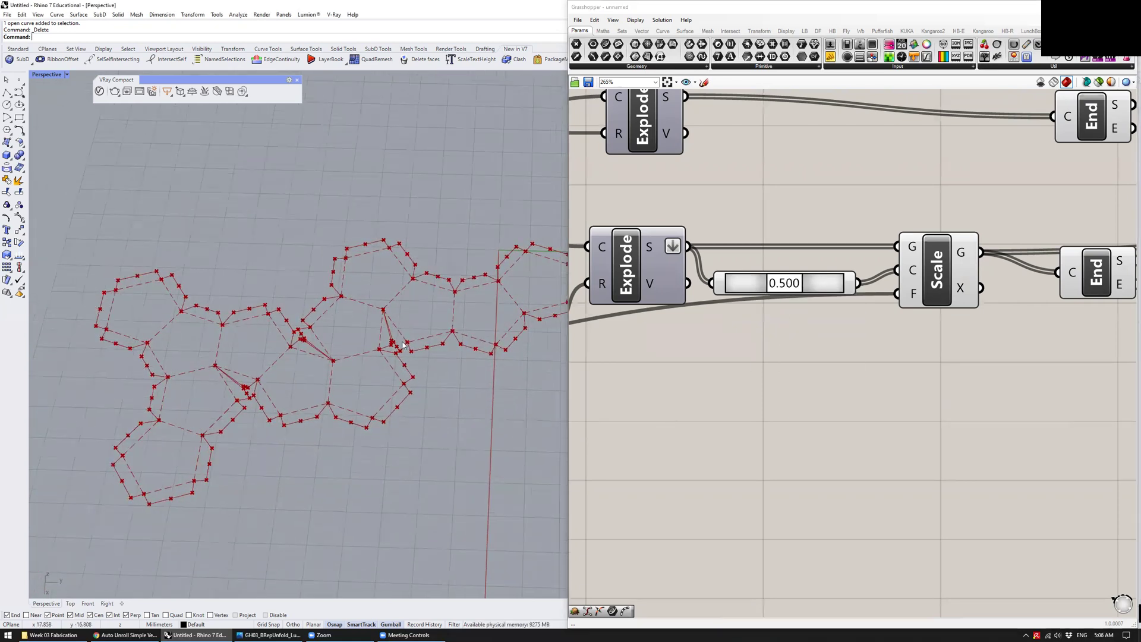
Hide the previews of both End Points components and the Point On Curve component to clear the point markers from the net
right_click_drag(780, 404, 748, 434)
left_click(903, 306)
left_click(853, 395)
scroll(804, 389, "down", 3)
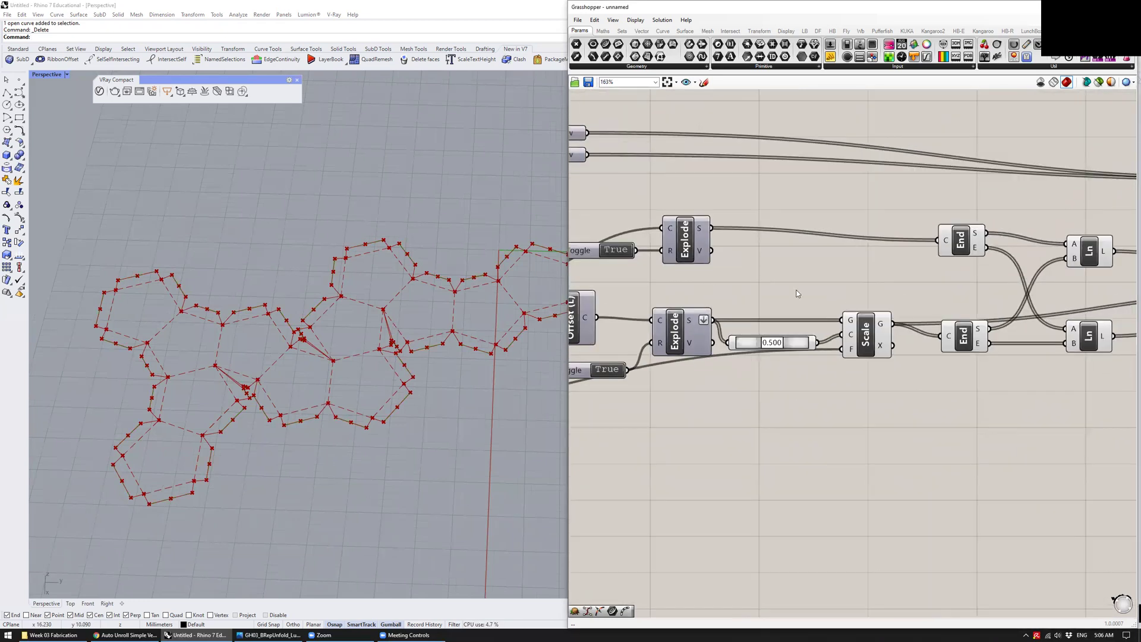
scroll(797, 294, "down", 2)
right_click_drag(797, 293, 896, 313)
right_click_drag(959, 425, 805, 348)
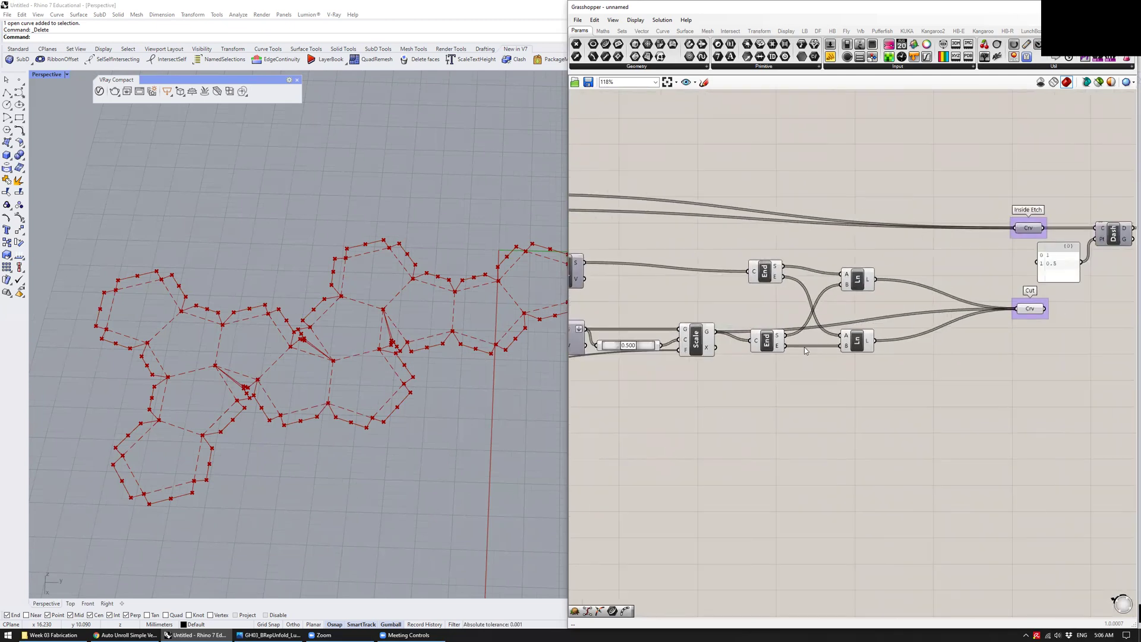
scroll(767, 366, "up", 1)
left_click(762, 357)
left_click(755, 267)
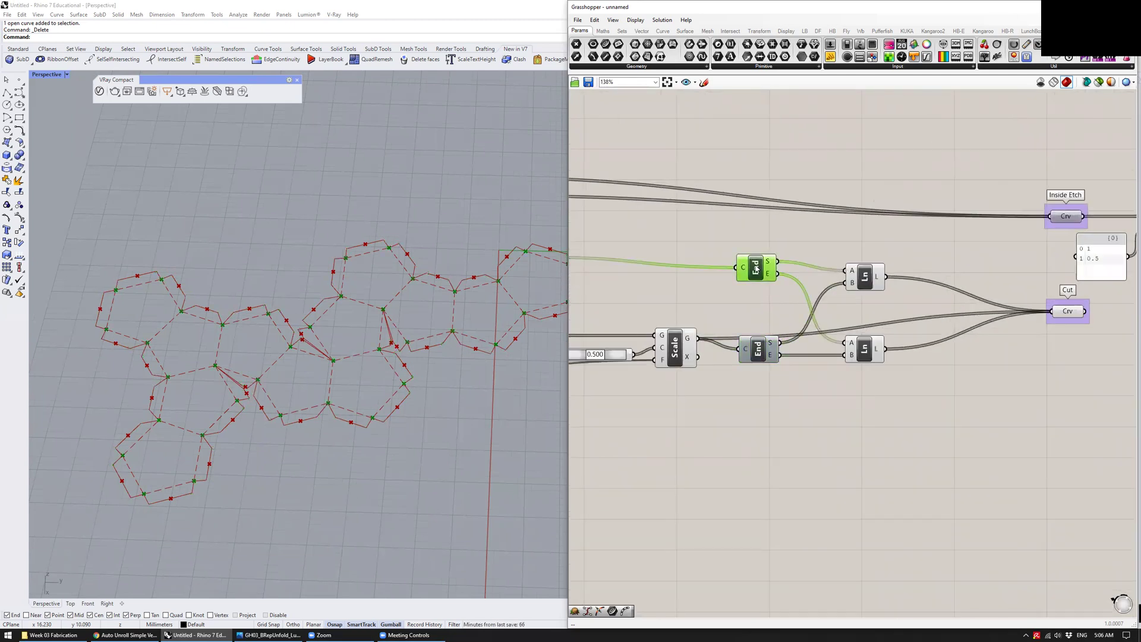
right_click_drag(612, 380, 681, 379)
left_click(659, 359)
key("ctrl+q")
left_click(683, 381)
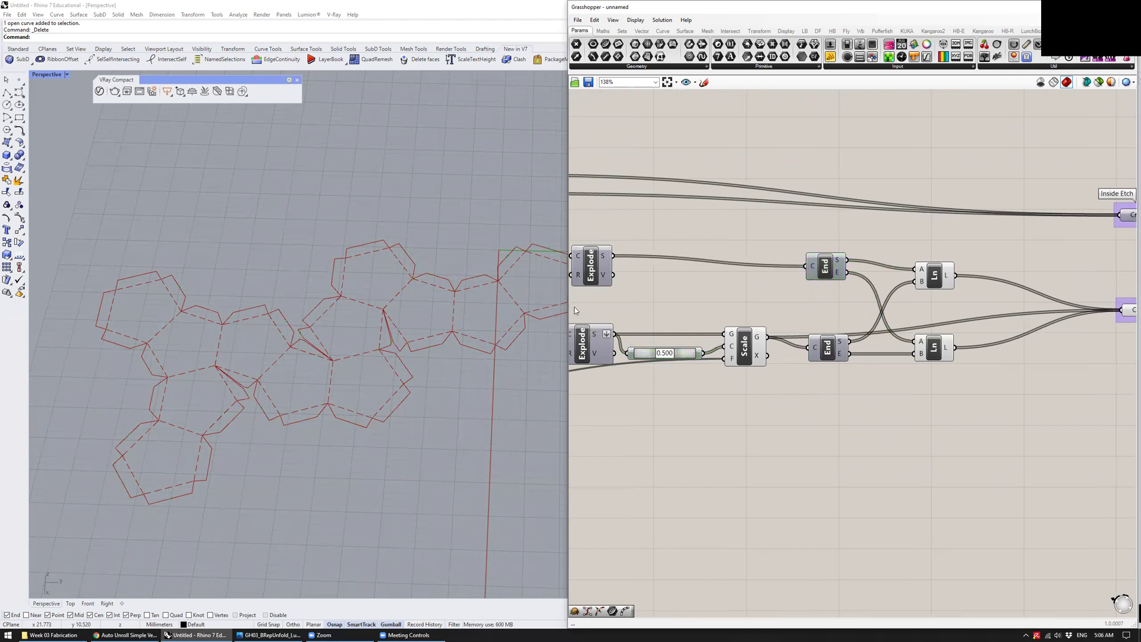
Examine the cleaned-up net and the Platonic Dodecahedron component feeding Unroll
right_click_drag(380, 322, 445, 312)
scroll(872, 331, "down", 4)
right_click_drag(793, 315, 1001, 317)
scroll(736, 316, "up", 3)
left_click(724, 324)
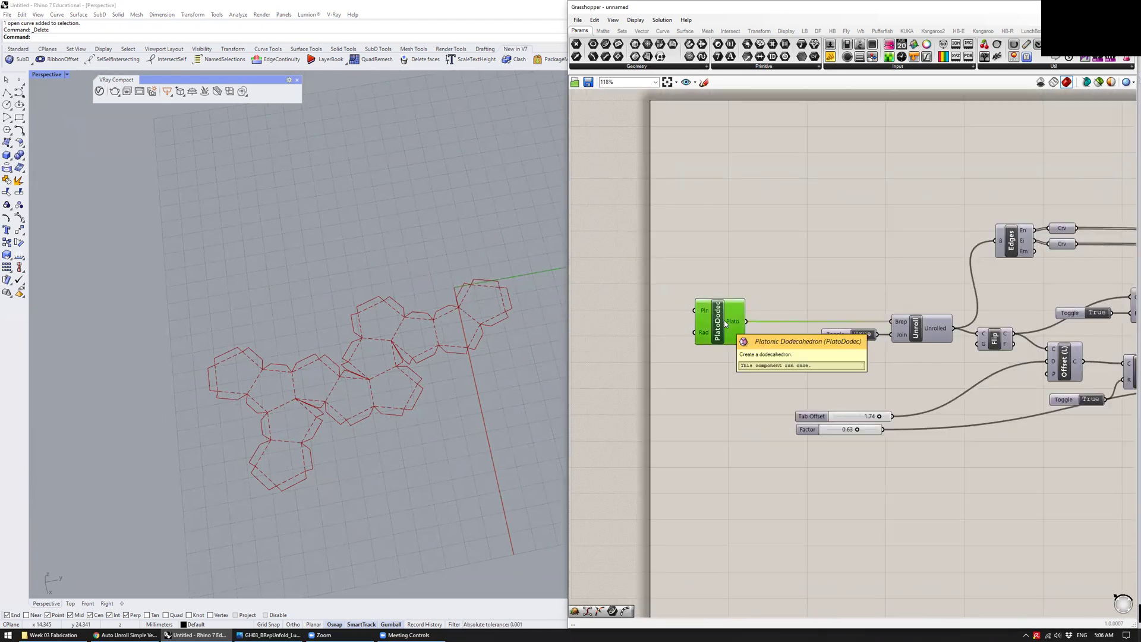
left_click(844, 153)
right_click_drag(860, 143, 831, 156)
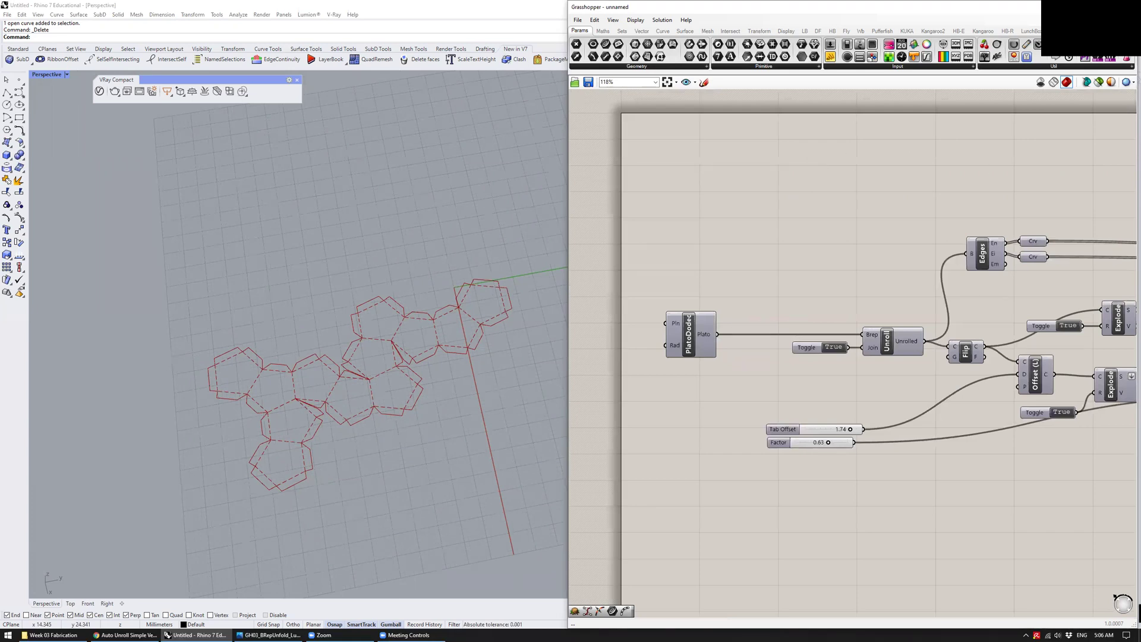
Place a LunchBox Torus Surface component above the Platonic Dodecahedron as an alternative source shape
key("alt+Tab")
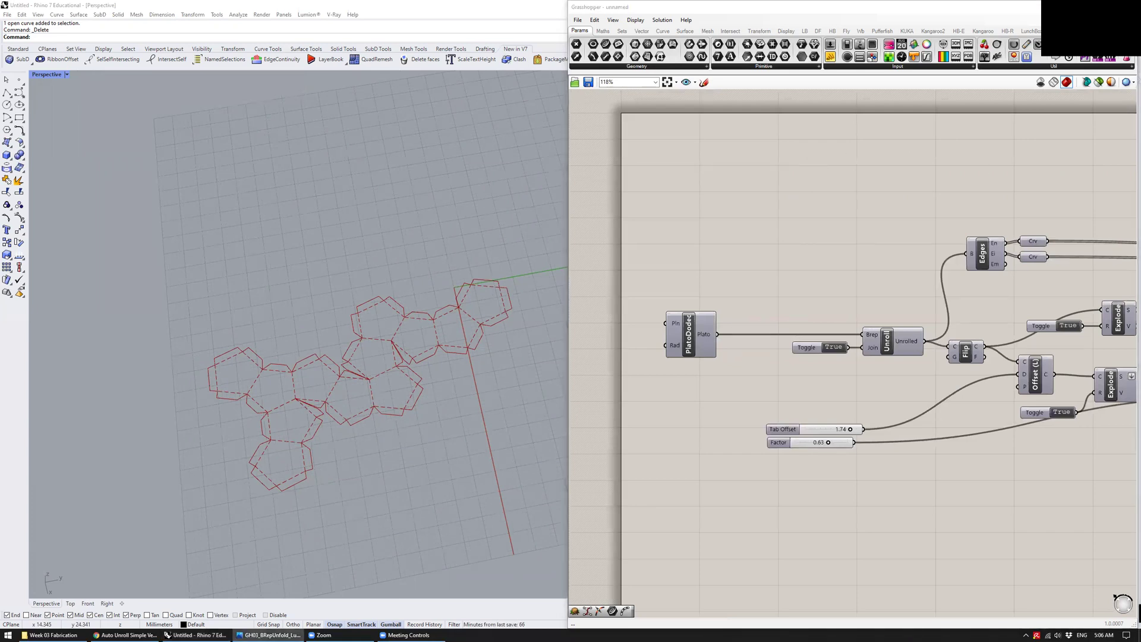
left_click(857, 128)
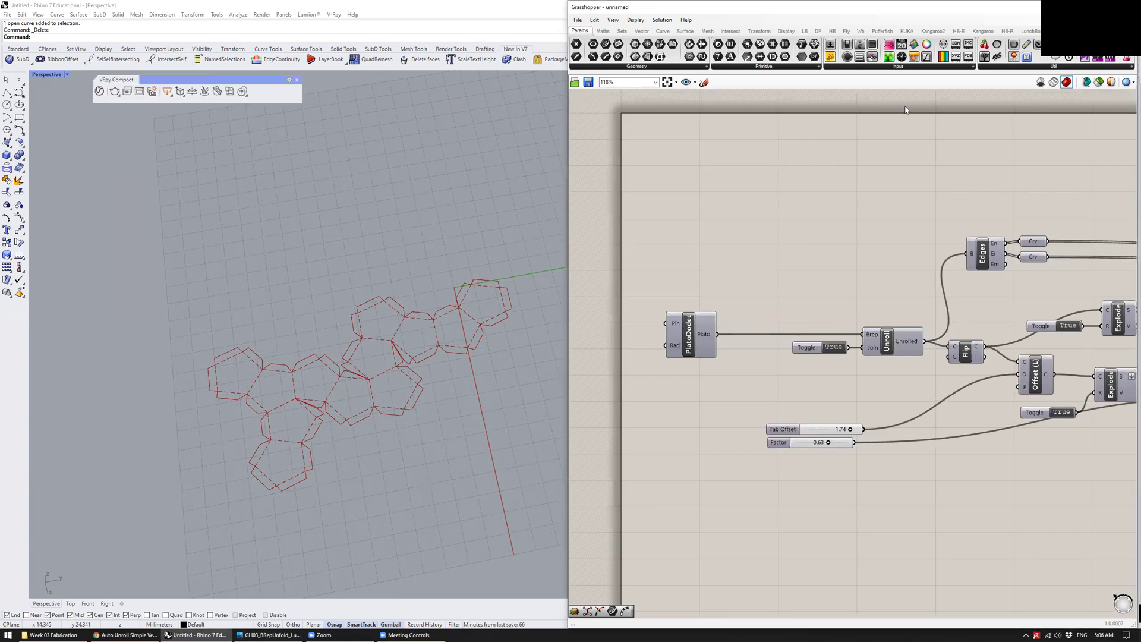
left_click(1030, 31)
left_click(793, 69)
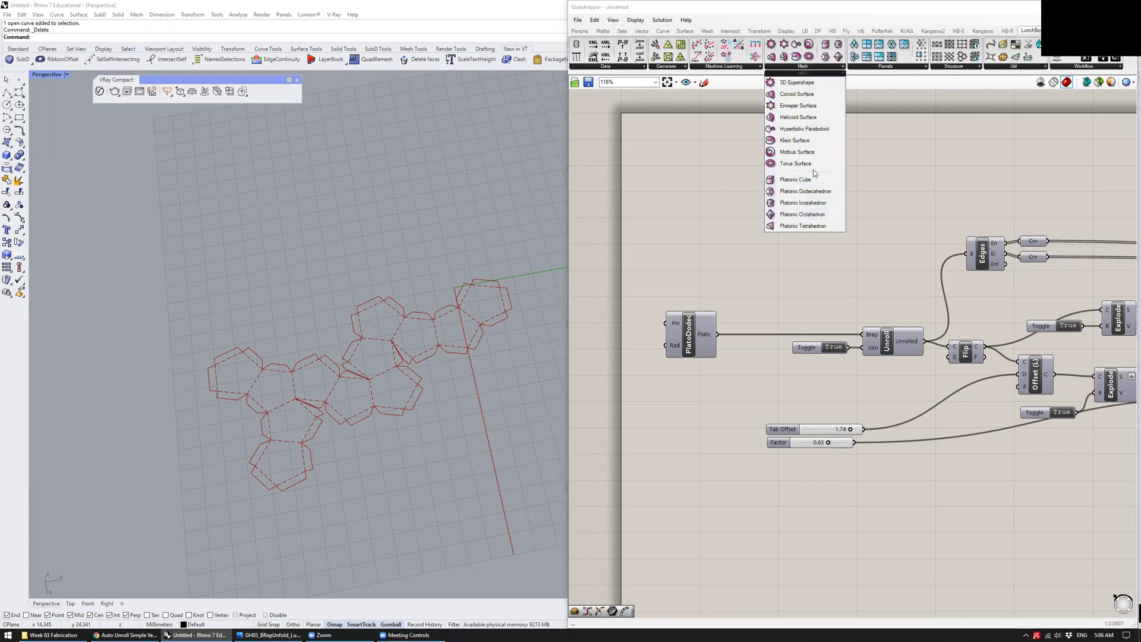
left_click(797, 163)
left_click(707, 228)
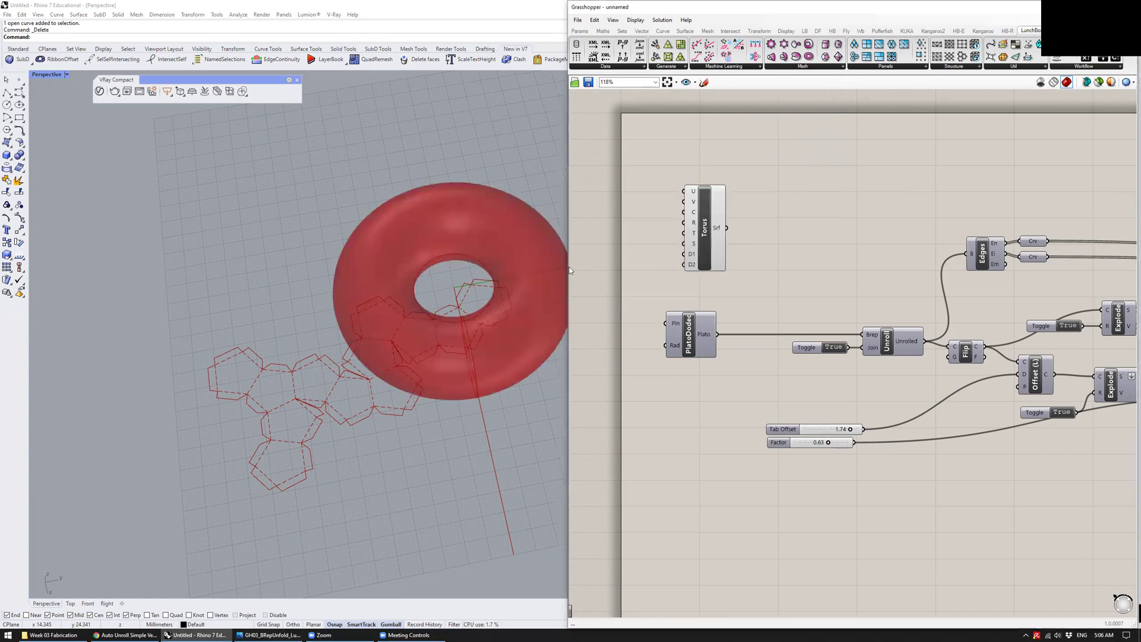
Place a Triangular Panels A component beside the Torus, feed it the torus surface, and hide the Torus preview
left_click_drag(705, 227, 677, 197)
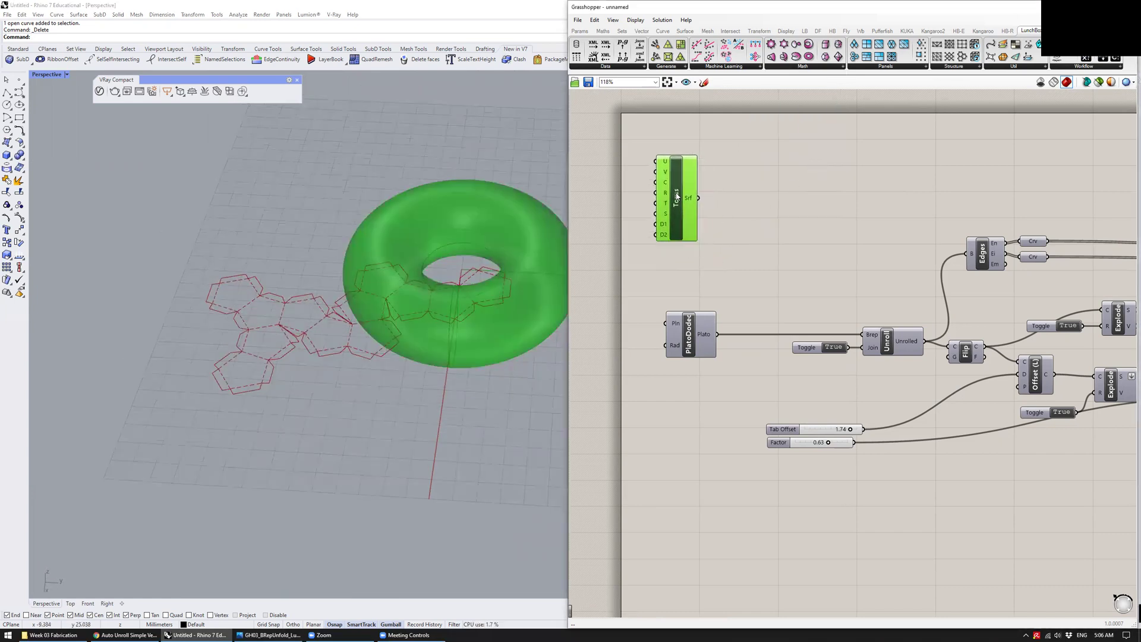
left_click(831, 175)
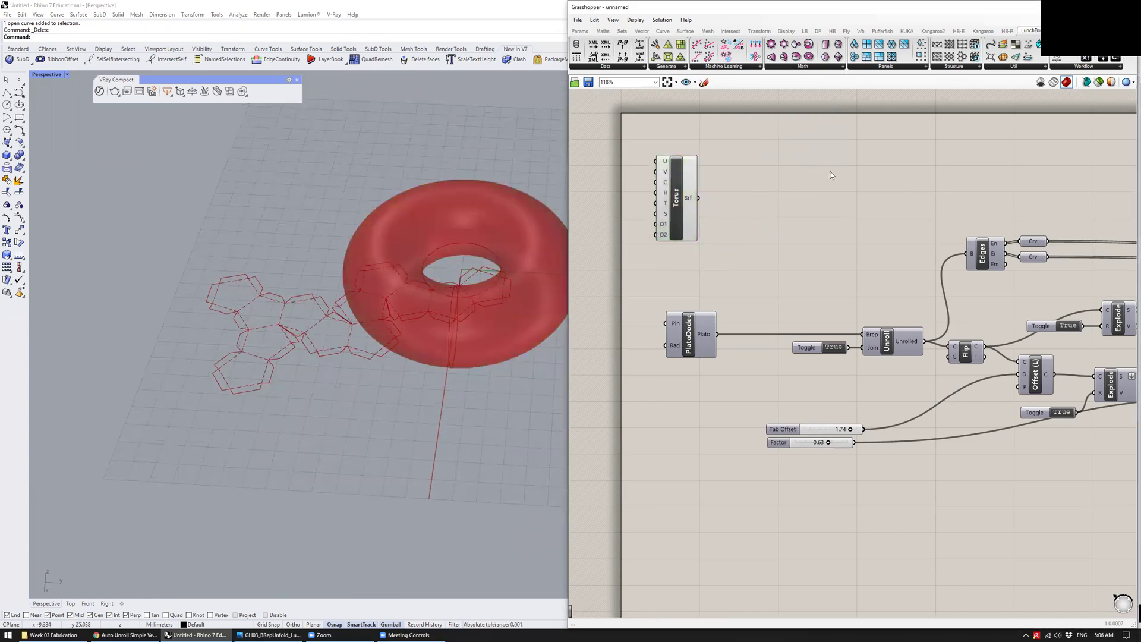
left_click(903, 67)
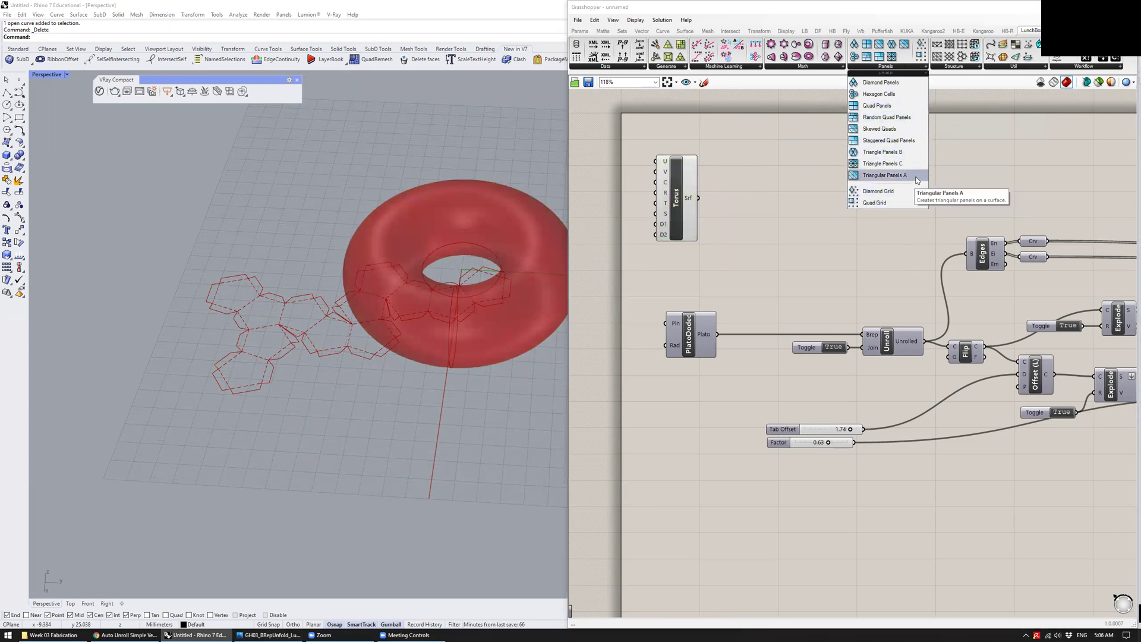
left_click_drag(903, 176, 787, 210)
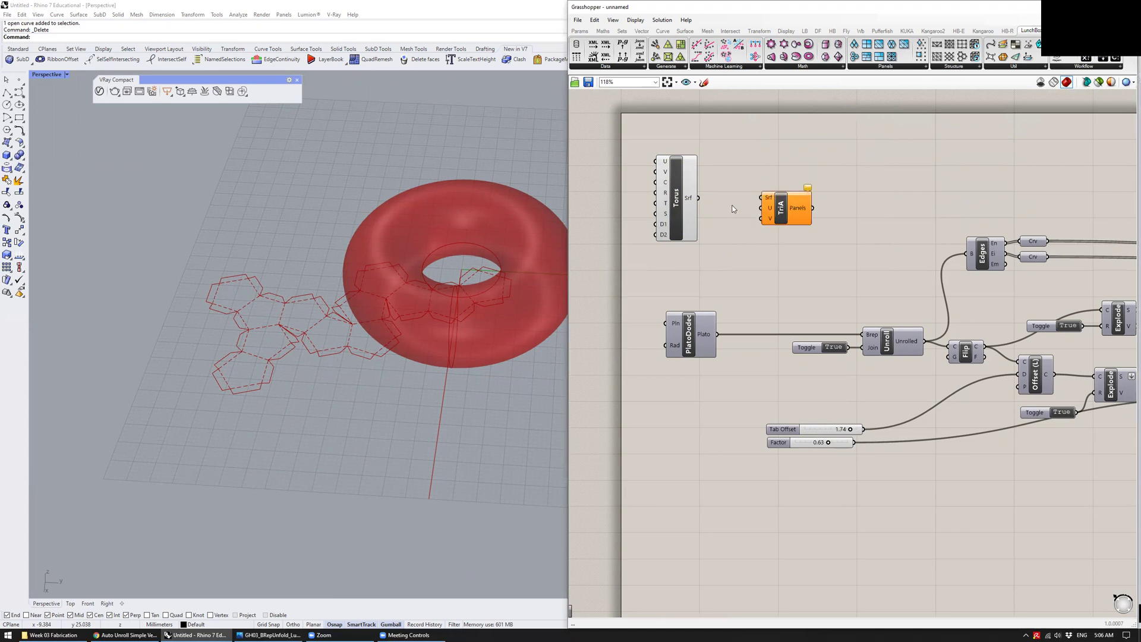
scroll(737, 205, "up", 4)
left_click_drag(679, 193, 872, 237)
left_click(624, 220)
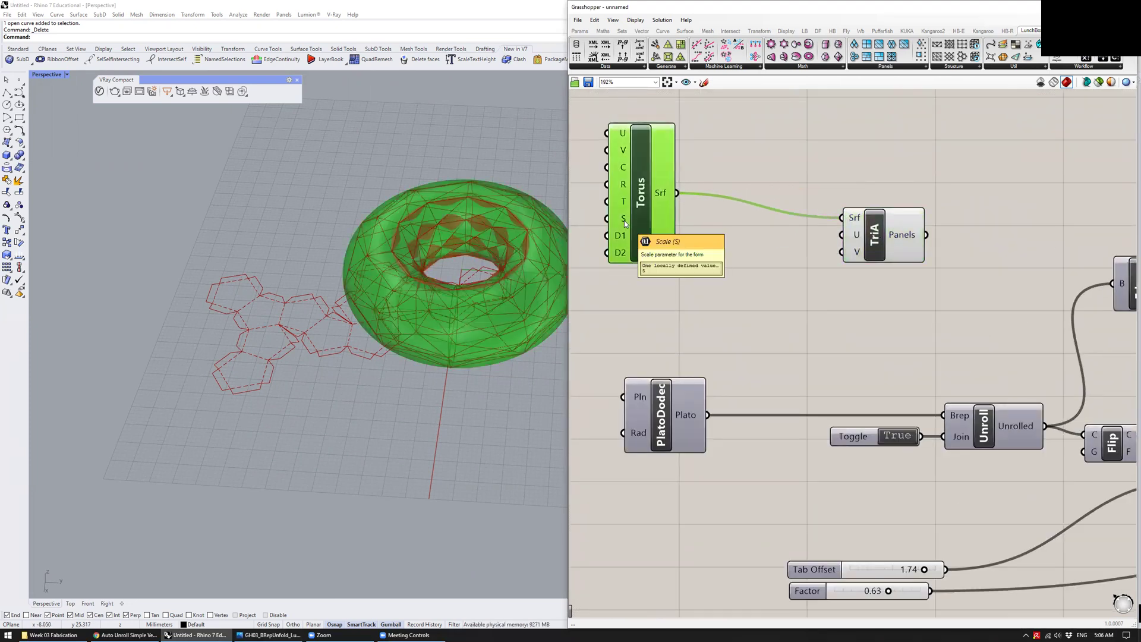
key("ctrl+q")
right_click_drag(505, 268, 502, 204)
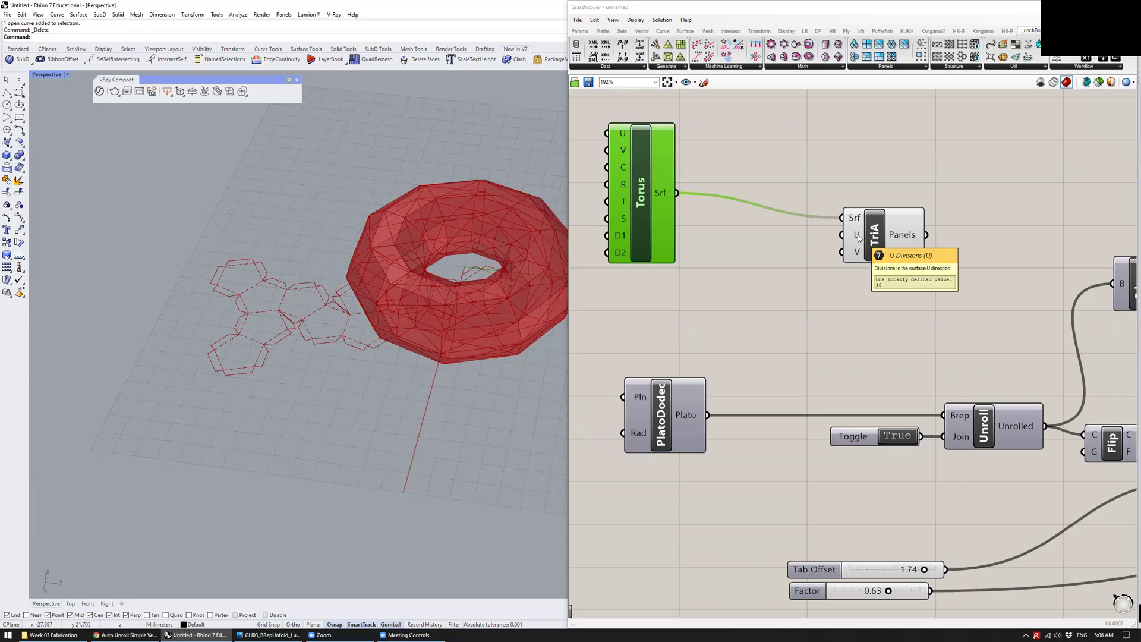
Try to unroll the separate triangular panels by wiring them directly into Unroll's Brep input instead of the dodecahedron
mouse_move(858, 254)
left_click_drag(870, 247, 881, 369)
scroll(760, 249, "down", 2)
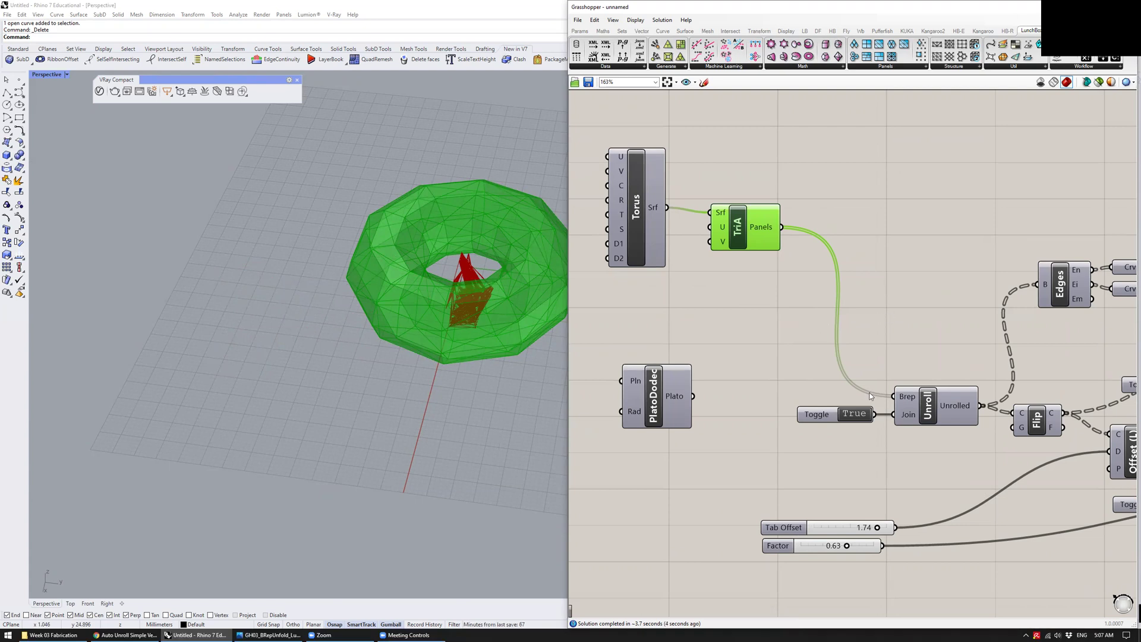
right_click_drag(464, 293, 476, 296)
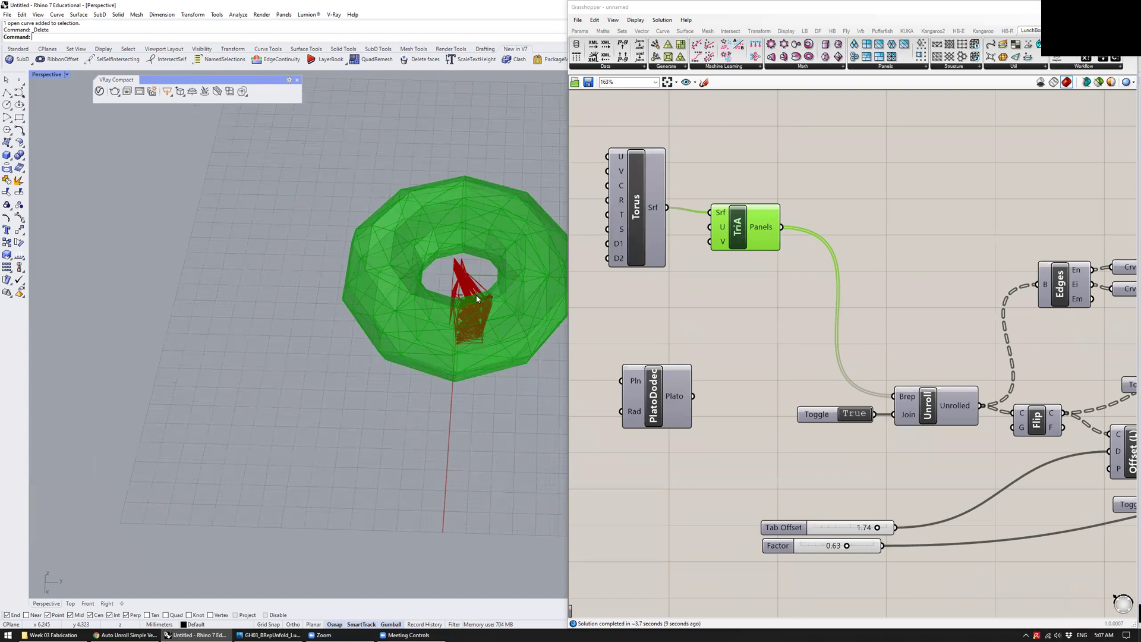
Briefly preview the Platonic Dodecahedron and compare its output data with that of the triangular panels
left_click(655, 405)
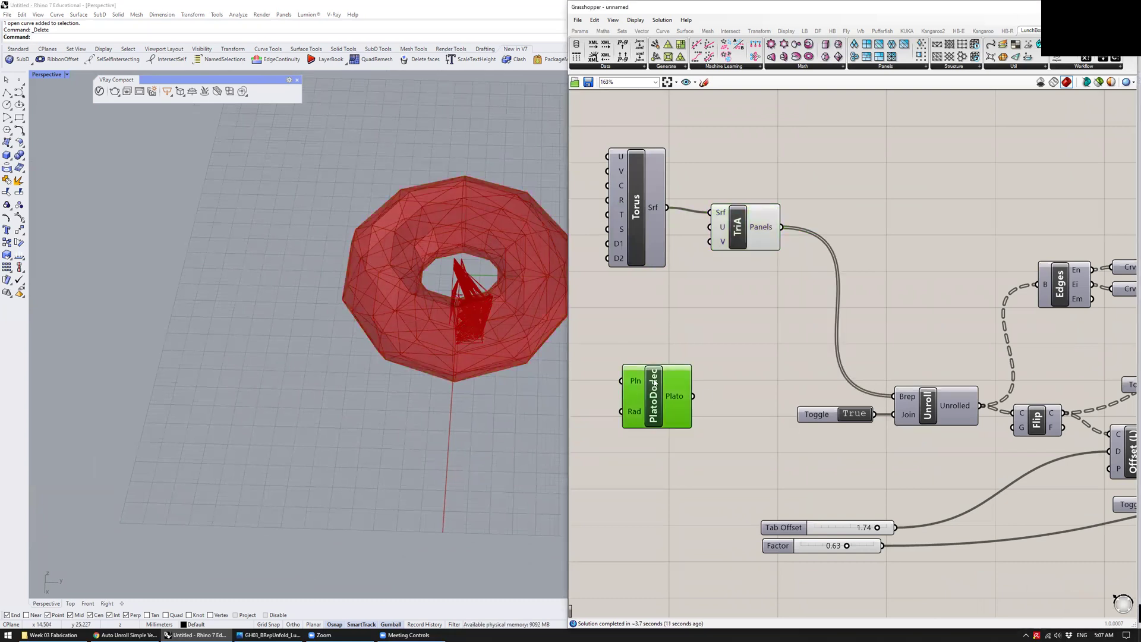
left_click(679, 347)
left_click(665, 387)
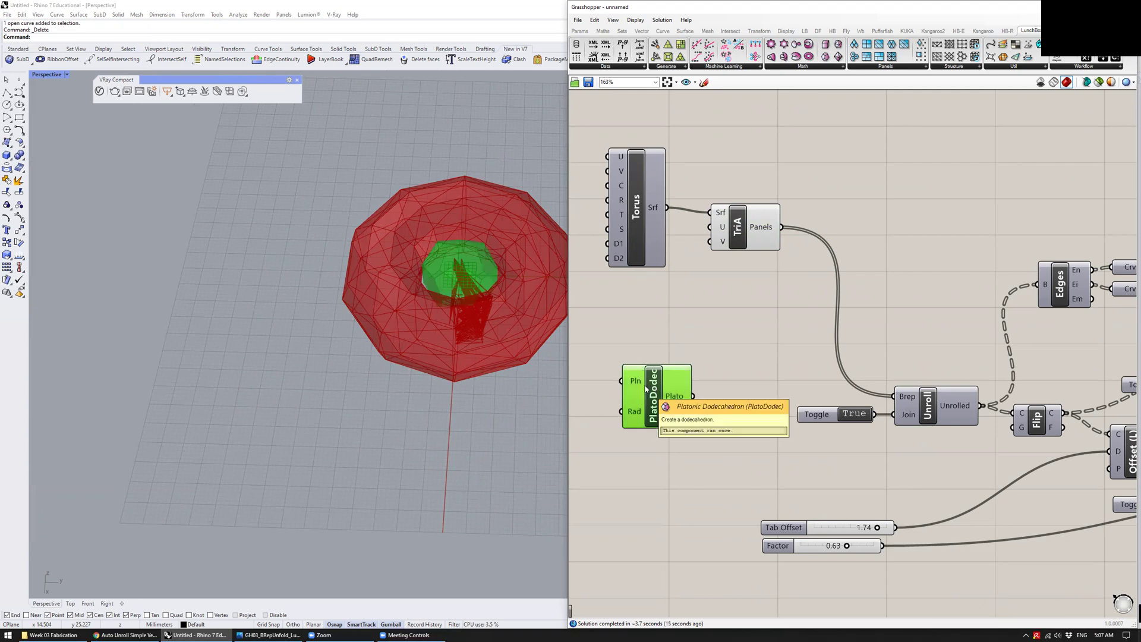
key("ctrl+q")
right_click_drag(721, 315, 710, 336)
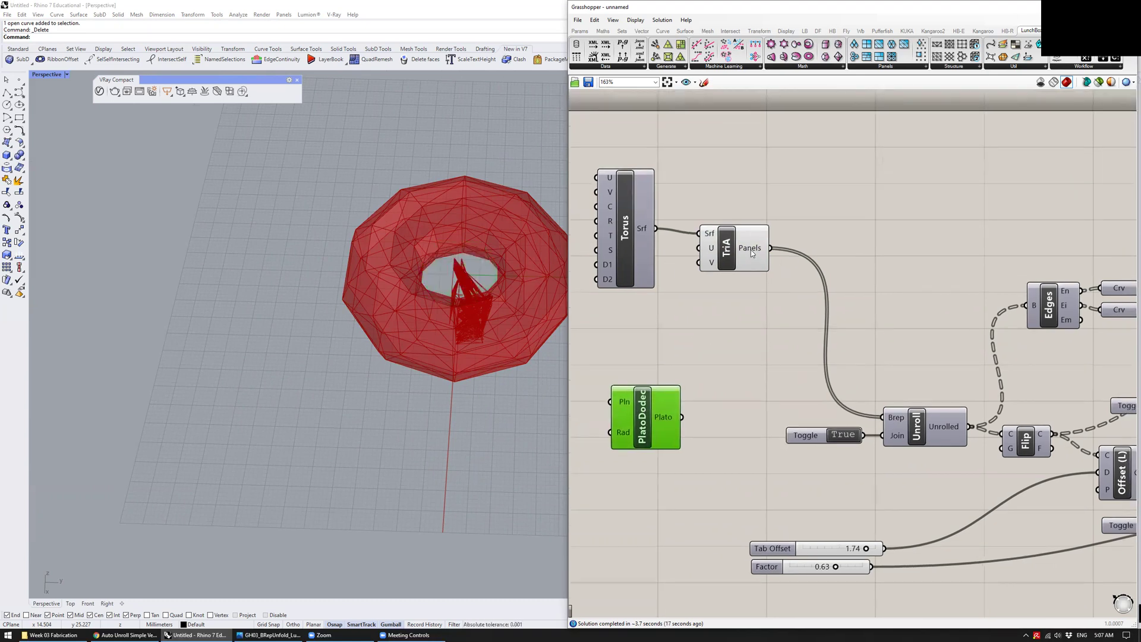
mouse_move(750, 253)
mouse_move(670, 419)
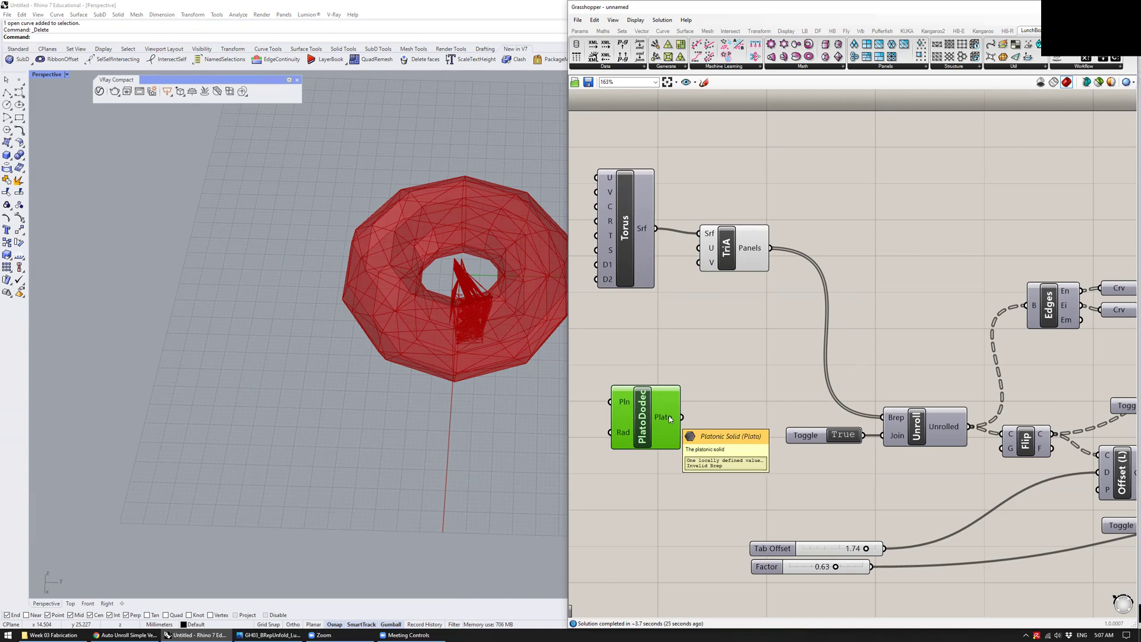
Add a Brep Join component that joins the triangular panels, and connect its joined breps to Unroll's Brep input
double_click(805, 238)
type("join")
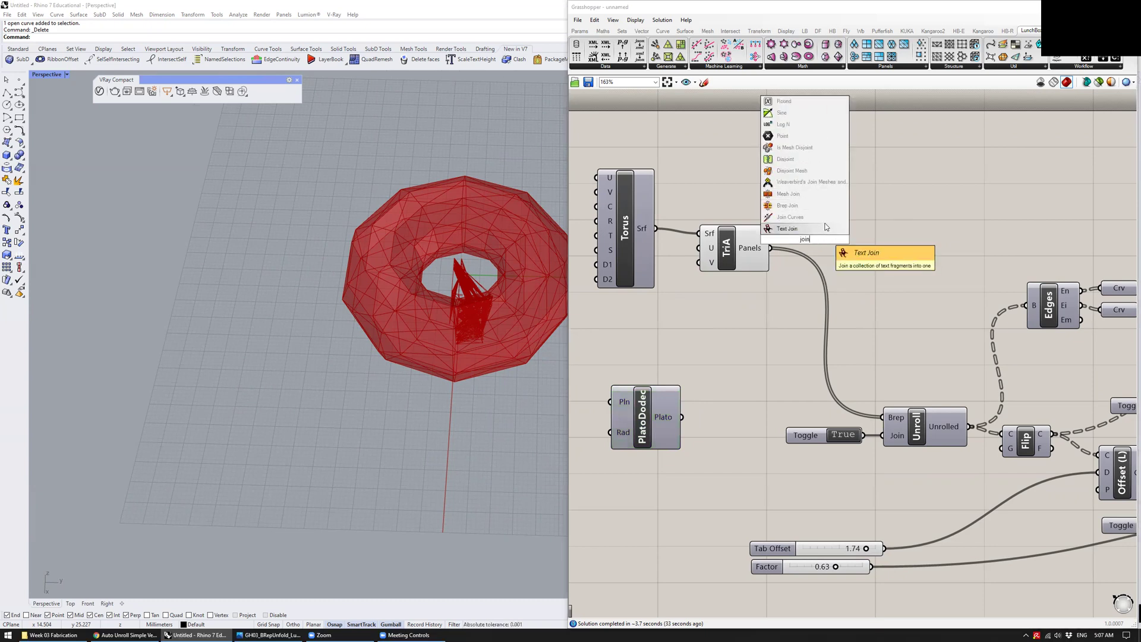
left_click(810, 206)
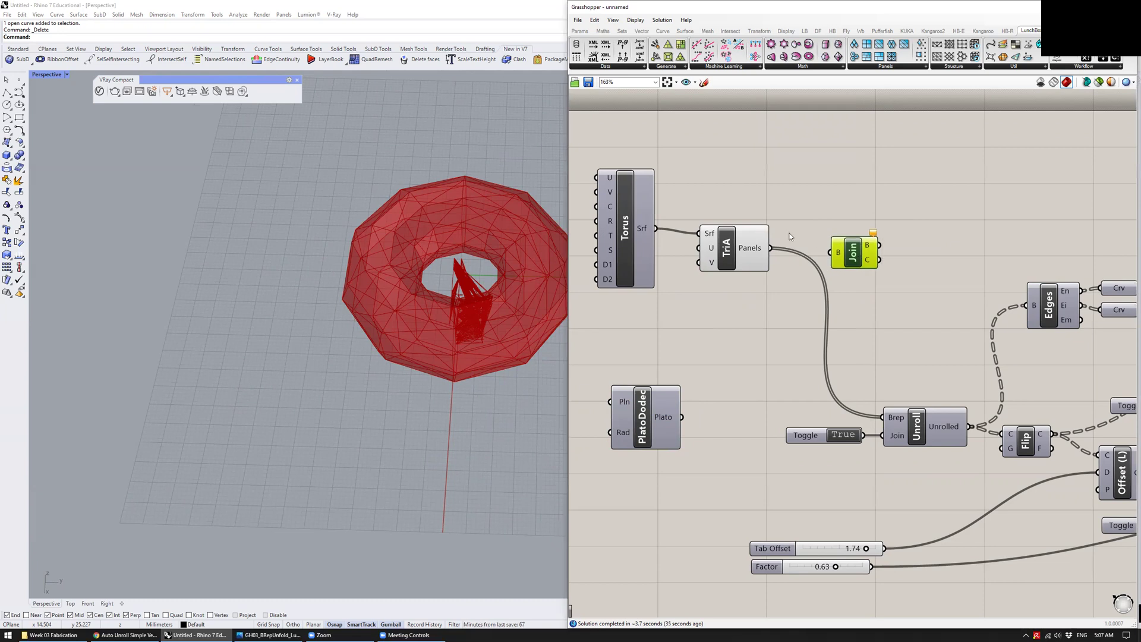
left_click_drag(772, 249, 830, 253)
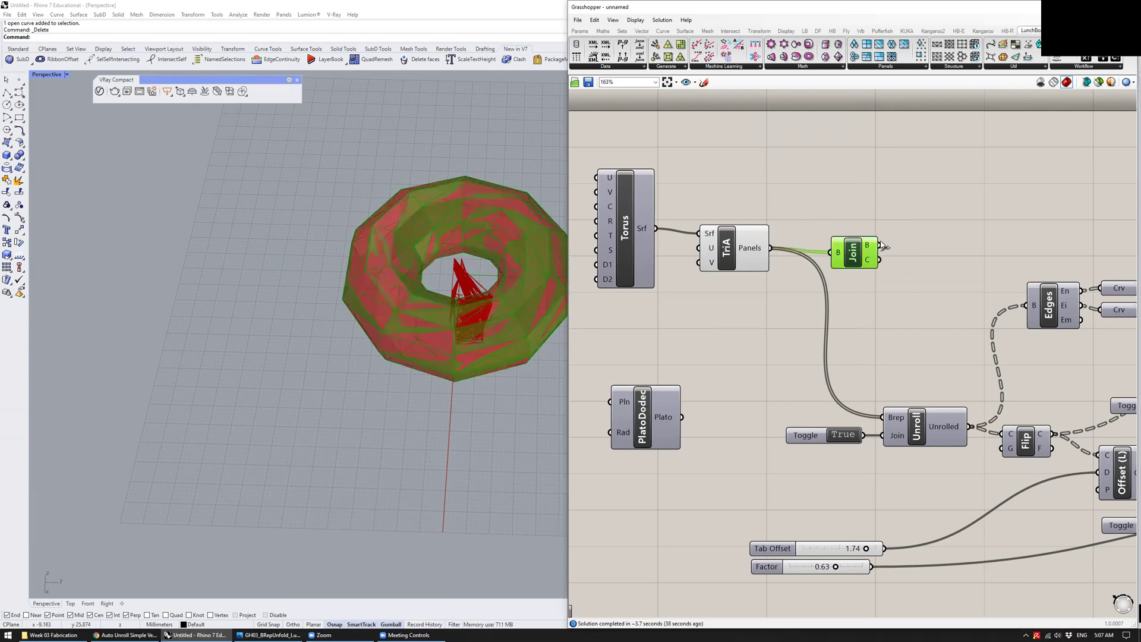
left_click_drag(881, 246, 883, 417)
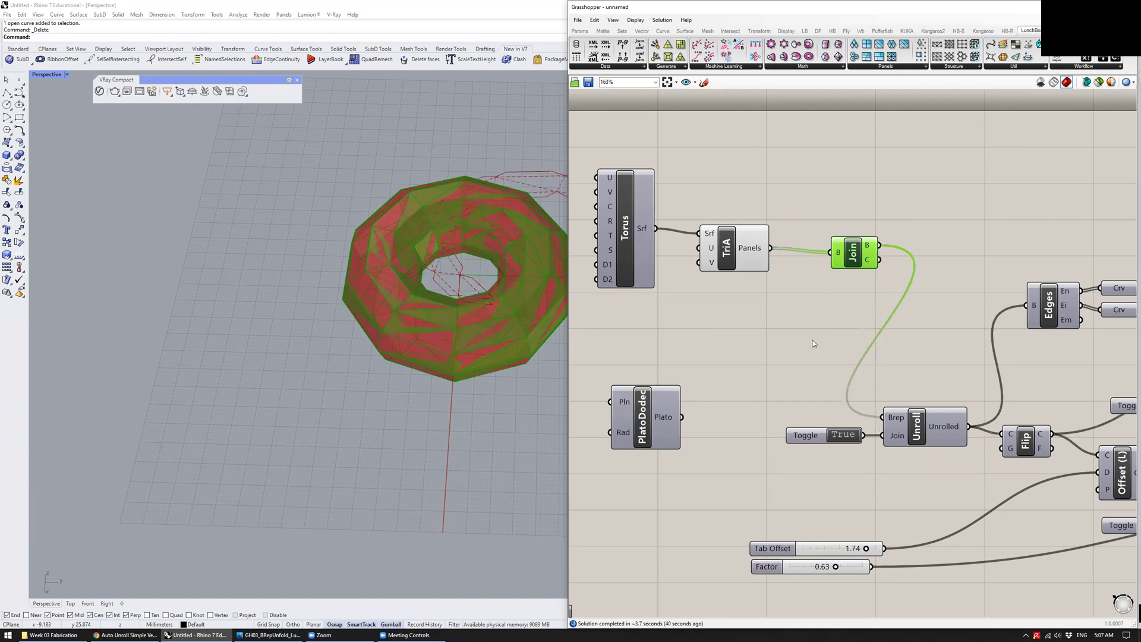
Hide the previews of the Triangular Panels A and Brep Join components so only the unrolled net is displayed
scroll(511, 306, "down", 3)
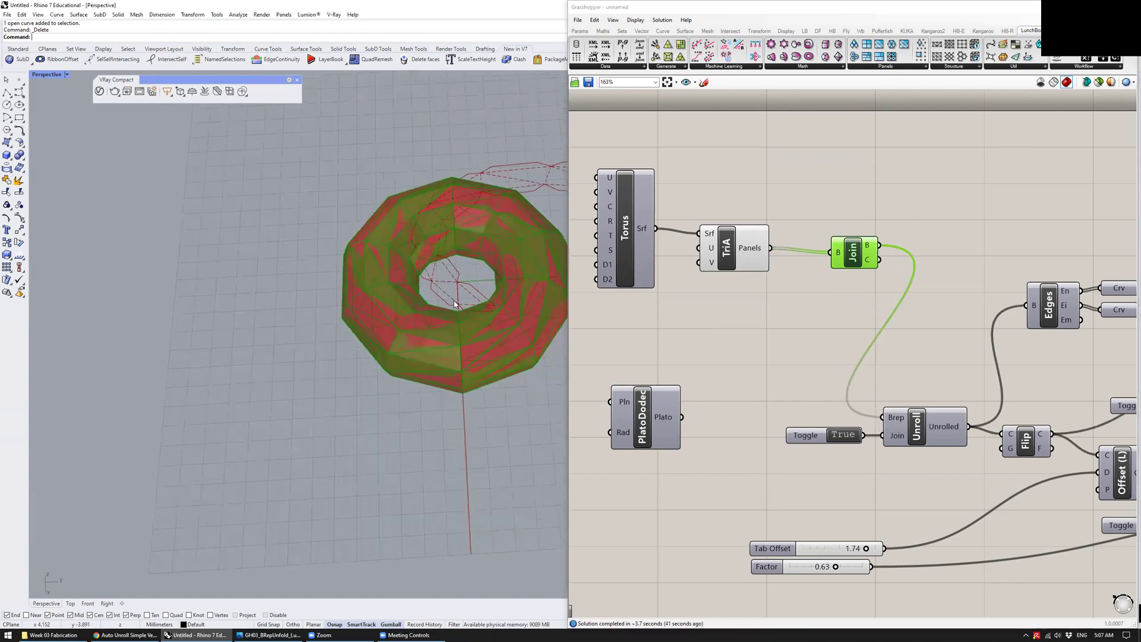
left_click(757, 259)
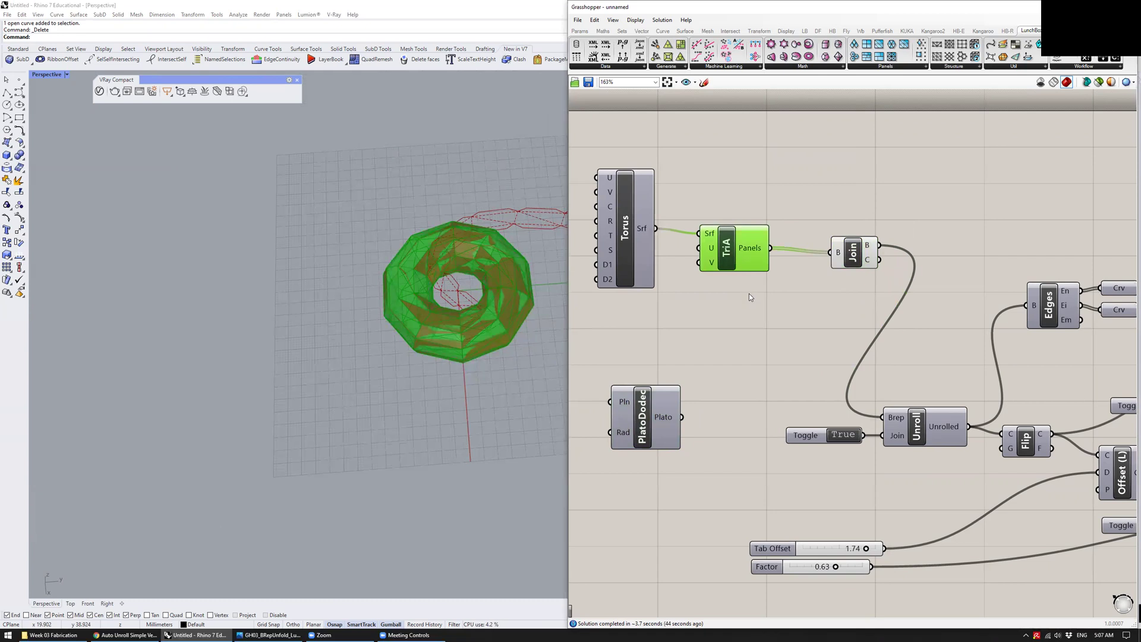
left_click(741, 323)
left_click(853, 249)
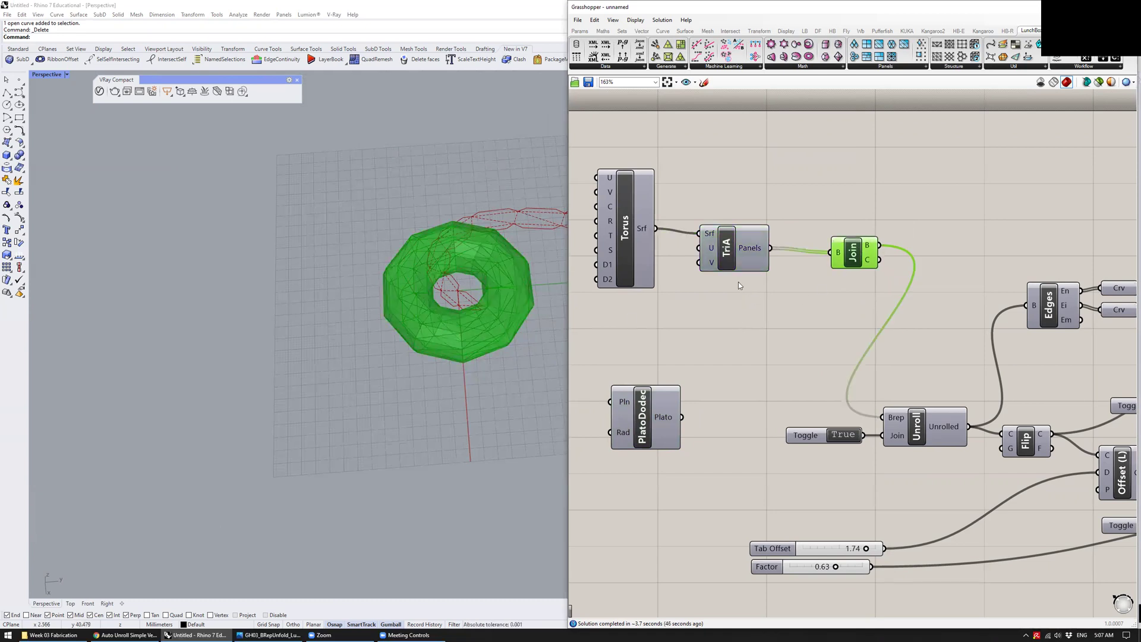
key("ctrl+q")
Examine the torus's unrolled strip along its length, checking its tabs and dashed fold lines up close
right_click_drag(428, 256, 547, 309)
scroll(437, 333, "up", 6)
right_click_drag(390, 327, 523, 312)
scroll(380, 305, "down", 7)
right_click_drag(380, 305, 472, 306, "shift")
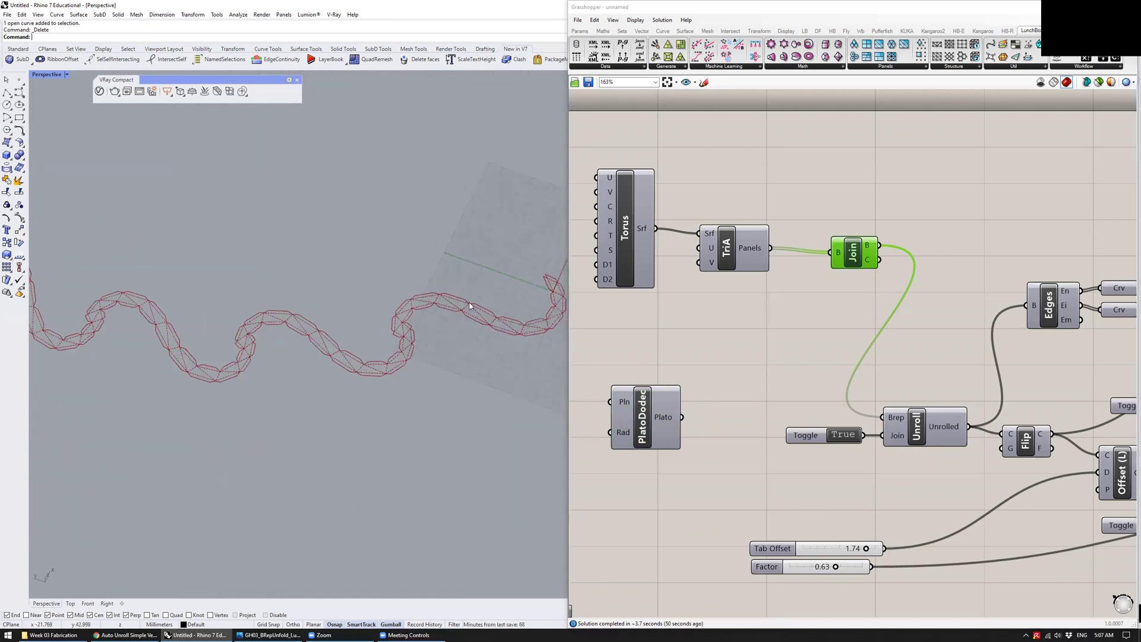
right_click_drag(293, 304, 178, 278, "shift")
right_click_drag(479, 296, 433, 315, "shift")
scroll(425, 292, "up", 6)
right_click_drag(396, 272, 345, 312, "shift")
scroll(401, 268, "up", 4)
scroll(415, 323, "down", 4)
scroll(415, 326, "down", 4)
right_click_drag(403, 248, 387, 317, "shift")
scroll(389, 319, "up", 8)
scroll(387, 321, "down", 5)
Set Tab Offset to 1.21 and Factor to 0.67 to reshape the tabs on the torus net
right_click_drag(888, 350, 778, 330)
scroll(772, 338, "down", 1)
right_click_drag(689, 503, 726, 467)
scroll(726, 467, "up", 3)
left_click_drag(838, 457, 803, 482)
scroll(386, 348, "up", 4)
scroll(451, 396, "down", 5)
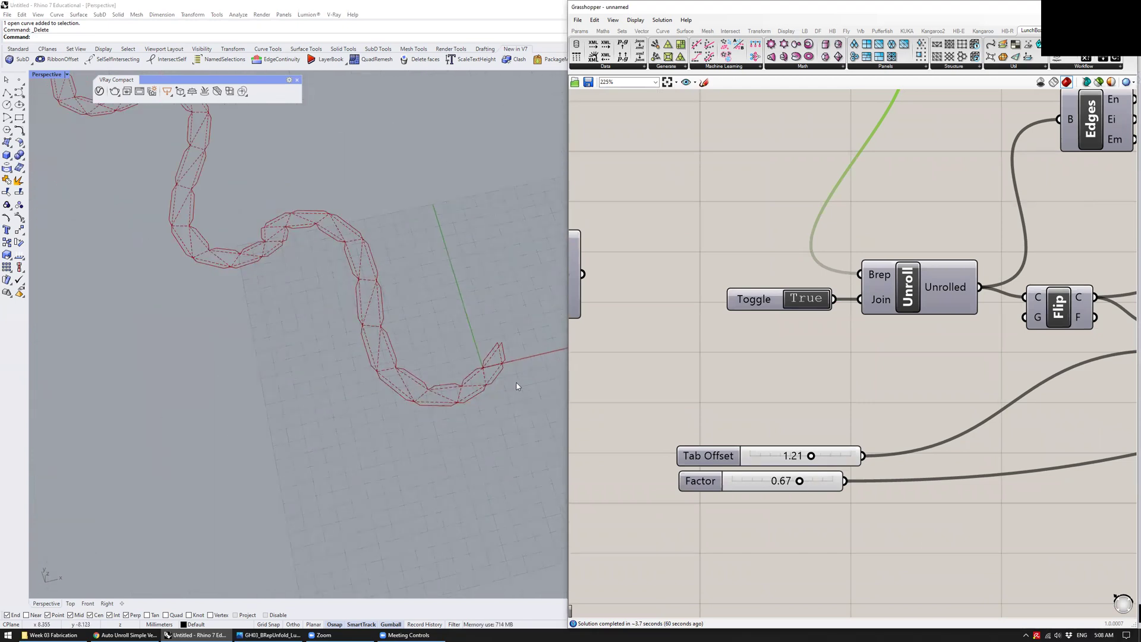
Place a Brep parameter below the Platonic Dodecahedron for referencing modelled geometry
scroll(991, 451, "down", 3)
left_click(709, 338)
left_click(696, 403)
left_click(582, 32)
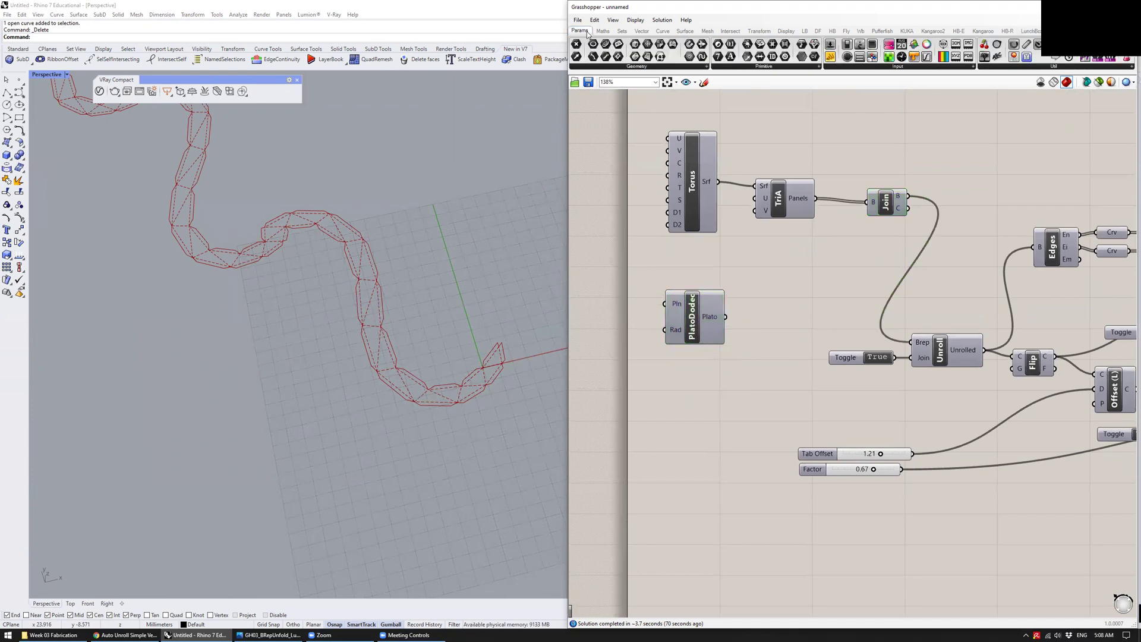
left_click(602, 67)
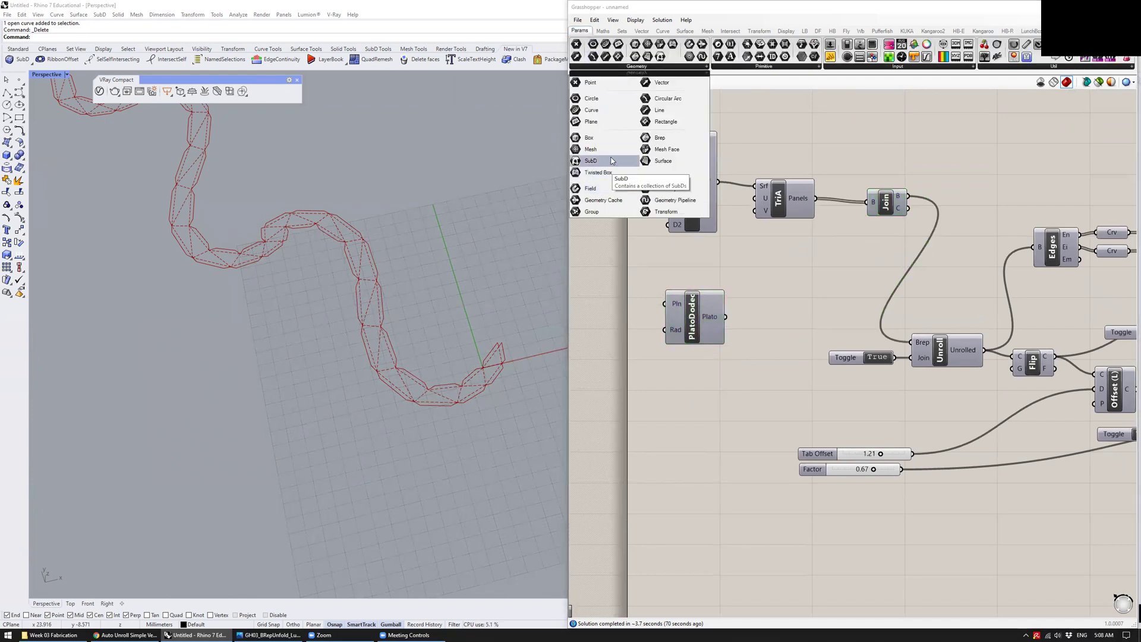
left_click_drag(660, 137, 706, 397)
Draw a freehand upright solid box on the ground plane beside the unrolled net and select it
right_click_drag(488, 363, 237, 269)
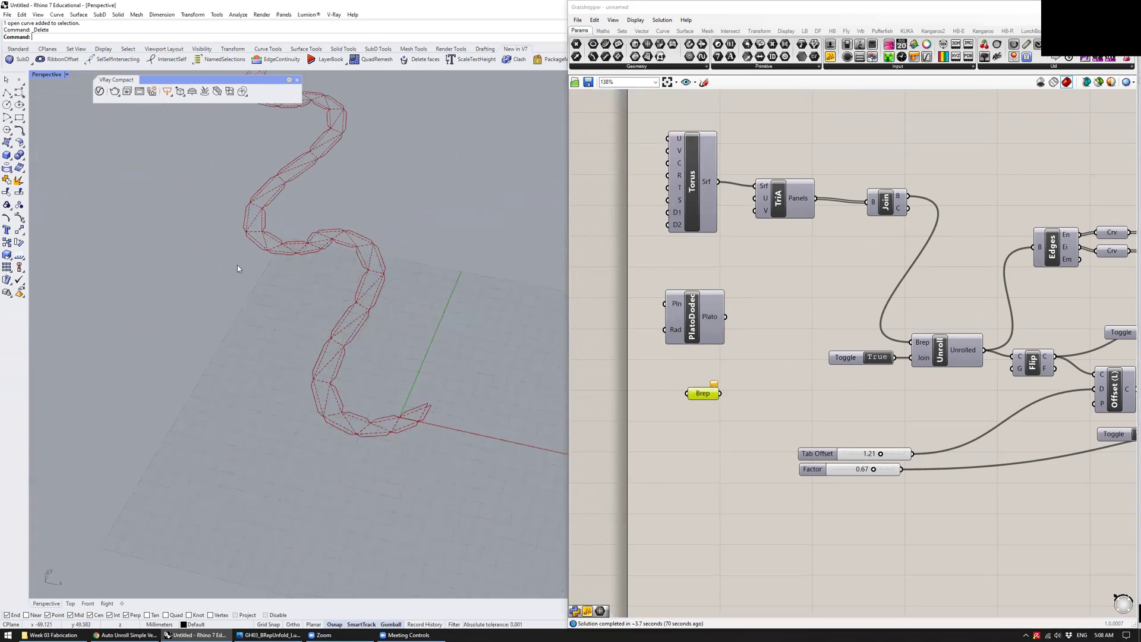
left_click(8, 155)
right_click_drag(310, 261, 415, 339)
left_click(398, 346)
left_click(448, 317)
left_click(432, 263)
left_click(421, 306)
Reference the box in the Brep parameter and connect it to Unroll's Brep input in place of the joined torus panels
right_click(703, 394)
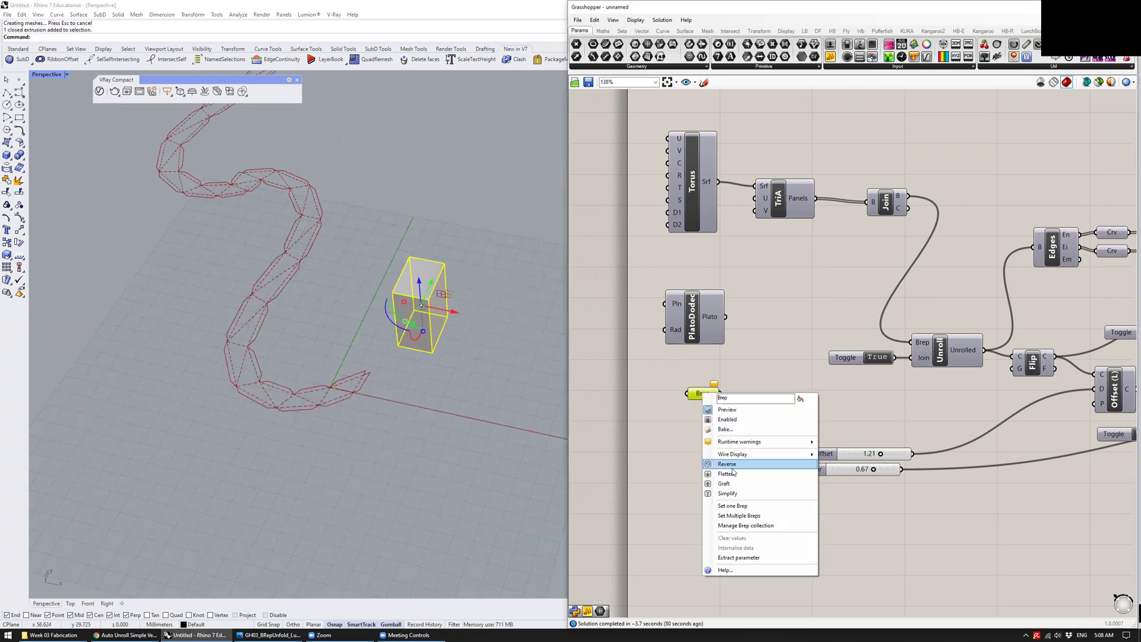
left_click(735, 506)
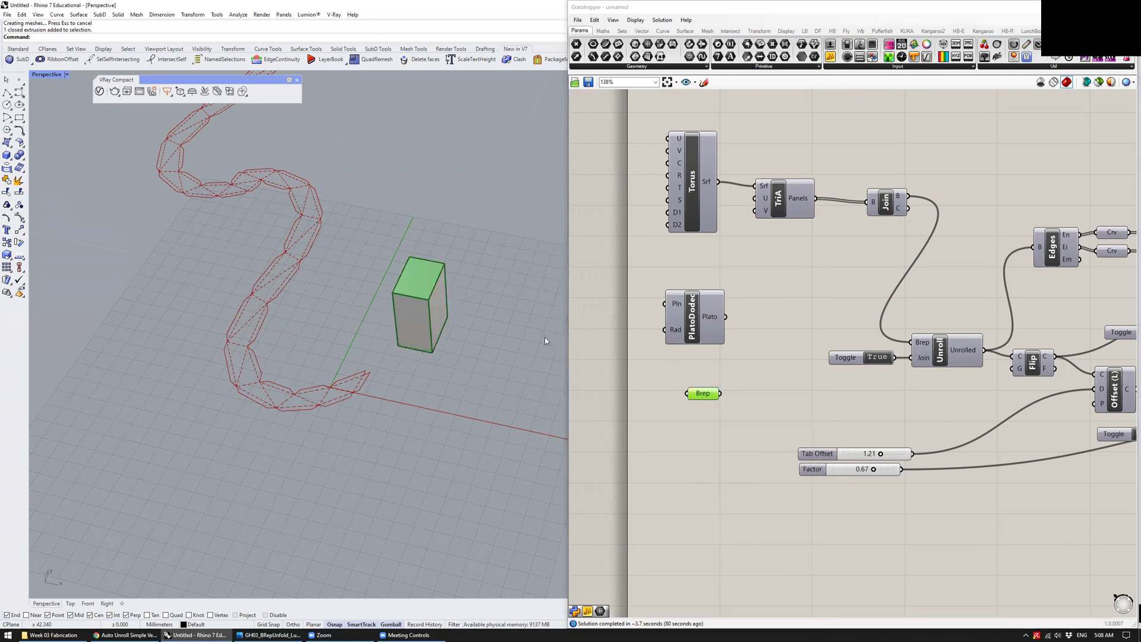
right_click_drag(752, 395, 684, 418)
left_click_drag(658, 421, 848, 371)
scroll(460, 348, "up", 5)
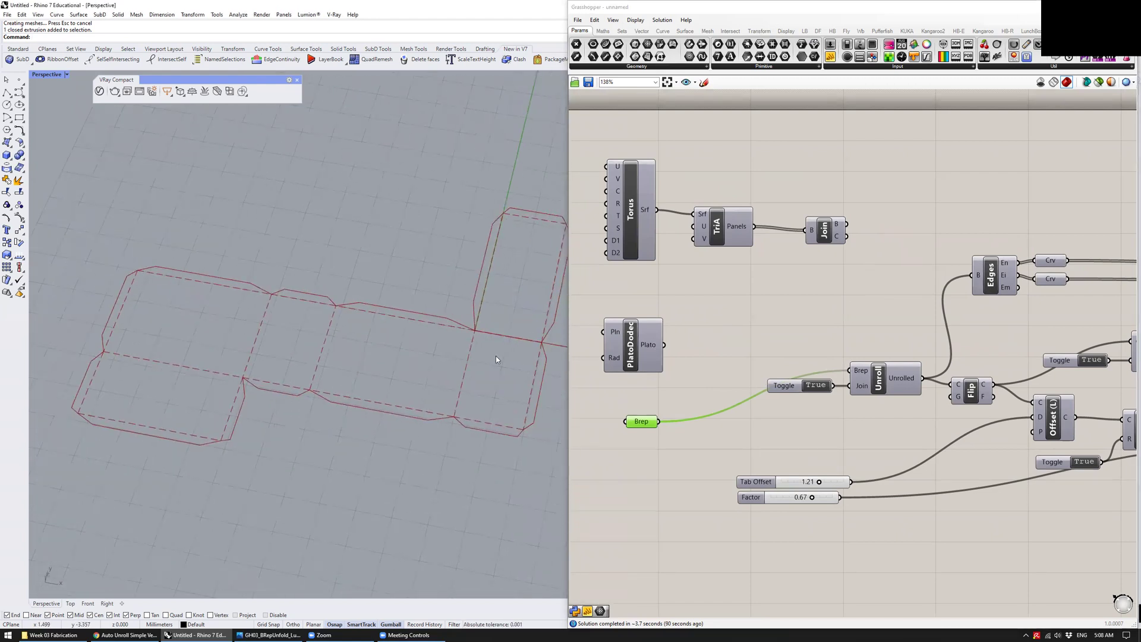
Set Tab Offset to 2.00 and Factor to 0.60 for the tabs on the box net
scroll(853, 424, "up", 3)
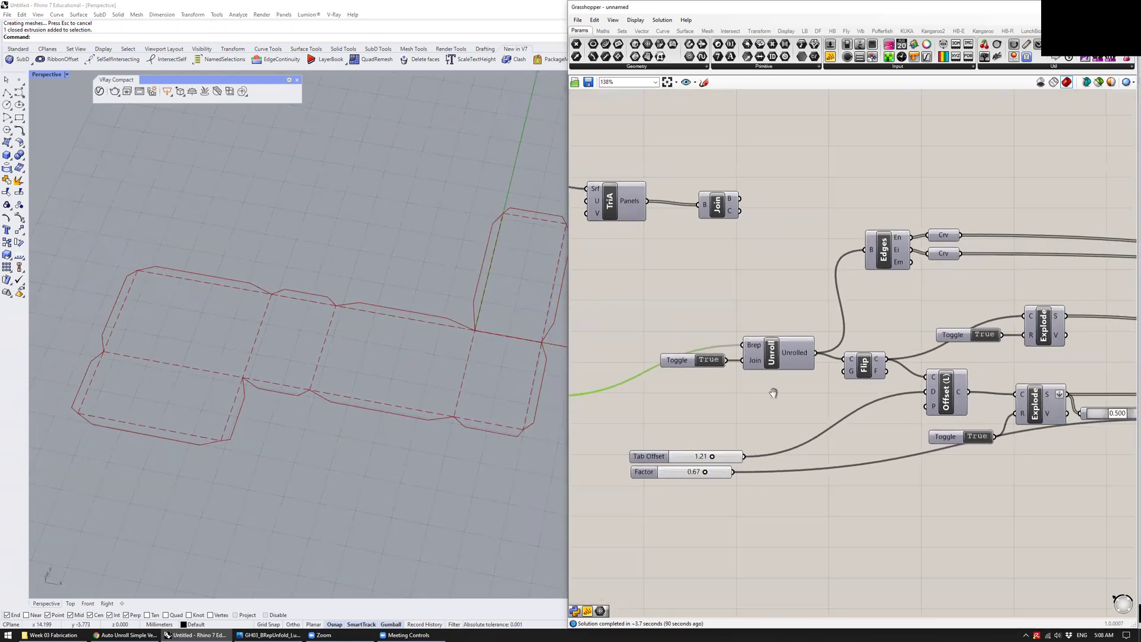
left_click_drag(812, 412, 850, 412)
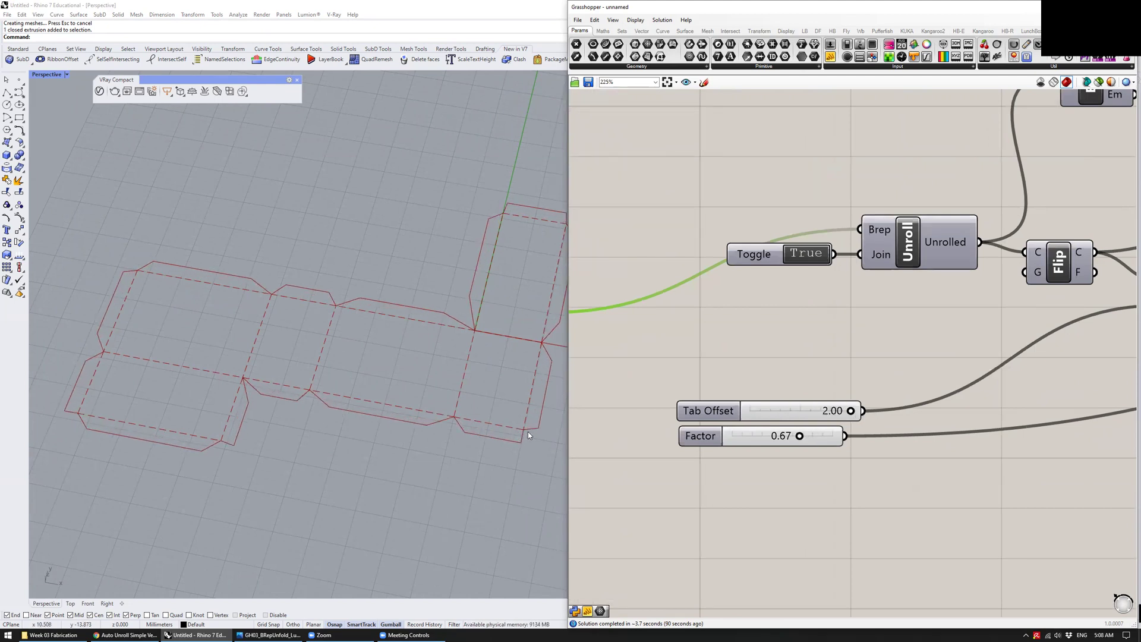
mouse_move(801, 437)
left_mouse_down()
mouse_move(835, 438)
mouse_move(792, 438)
left_mouse_up()
Examine the box's tabbed net next to its source solid, and review the complete definition
right_click_drag(526, 406, 468, 458, "shift")
right_click_drag(404, 319, 516, 298, "shift")
scroll(181, 434, "down", 4)
scroll(446, 461, "up", 4)
scroll(425, 450, "down", 1)
scroll(729, 419, "down", 6)
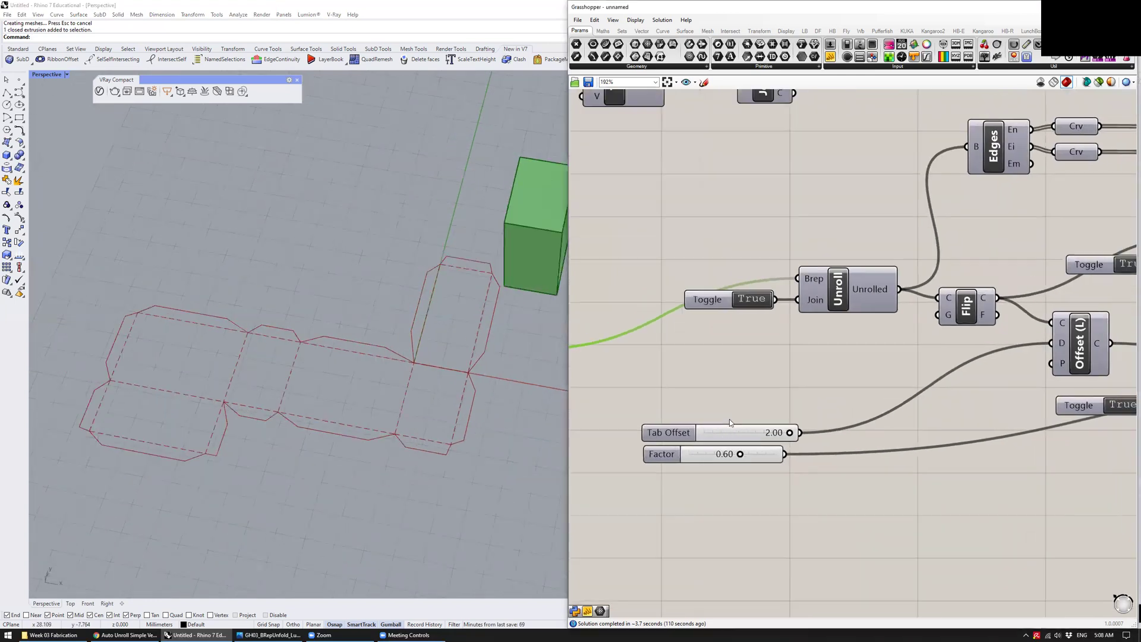
right_click_drag(769, 404, 722, 391)
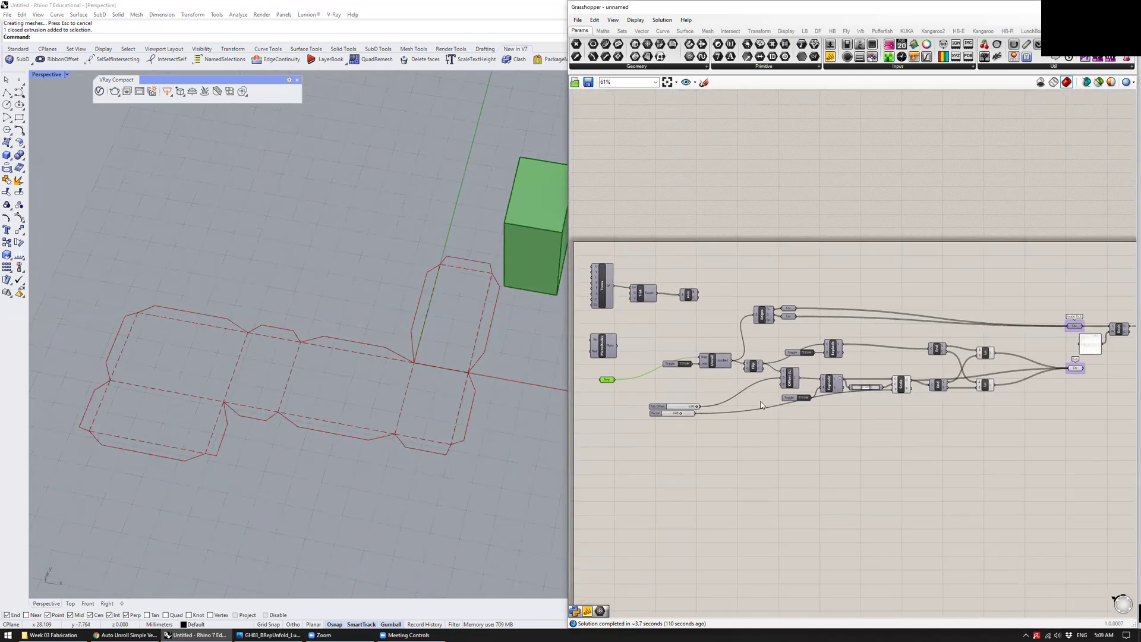
right_click_drag(410, 270, 426, 323)
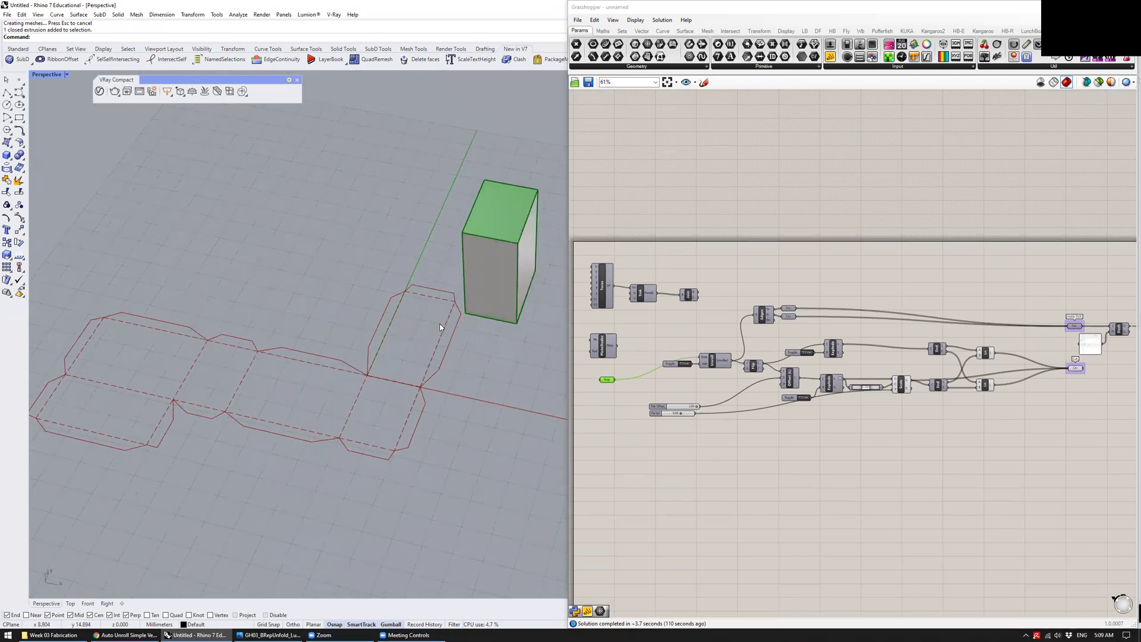
Switch to the Auto Unroll Simple Version course page in the browser and review its Tab Generation Error Fix section
left_click(125, 635)
scroll(509, 351, "down", 6)
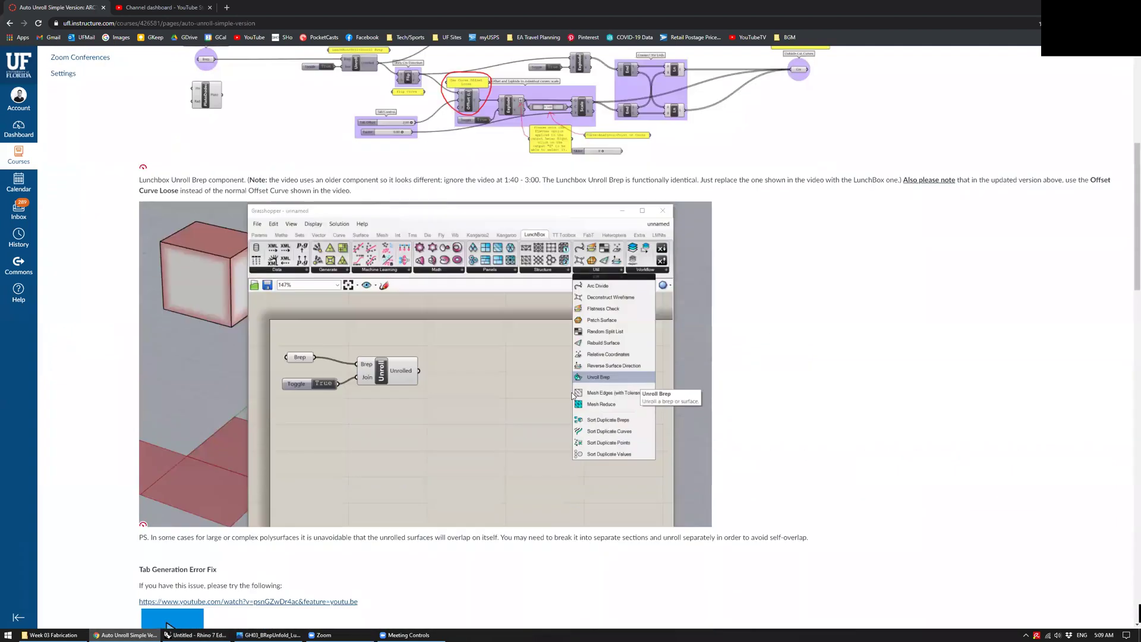
scroll(489, 358, "down", 10)
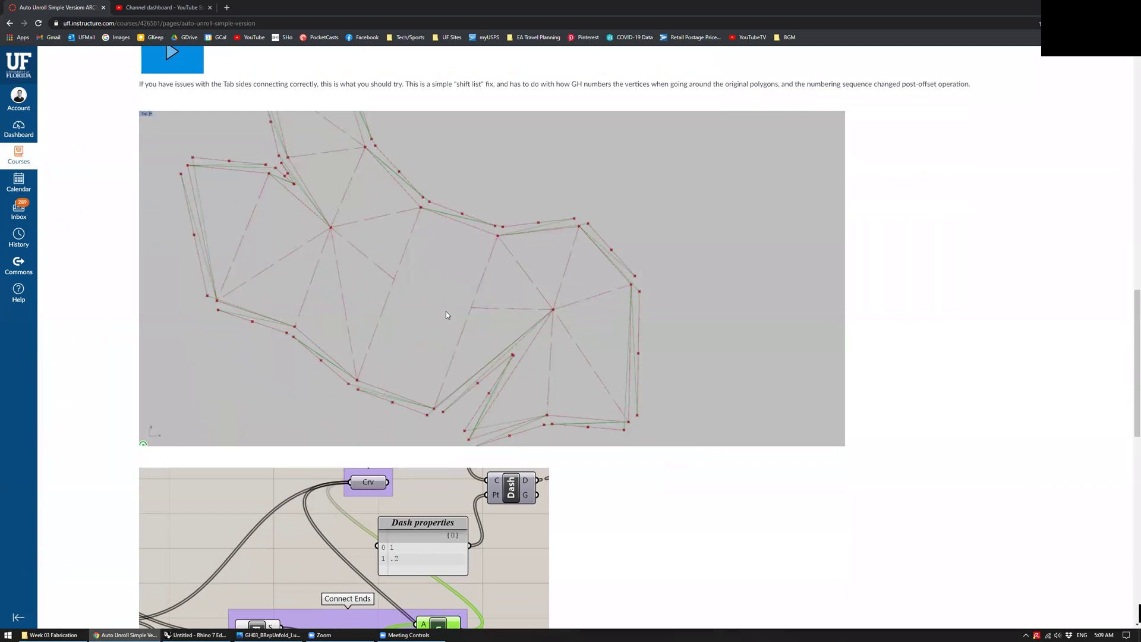
scroll(447, 327, "up", 2)
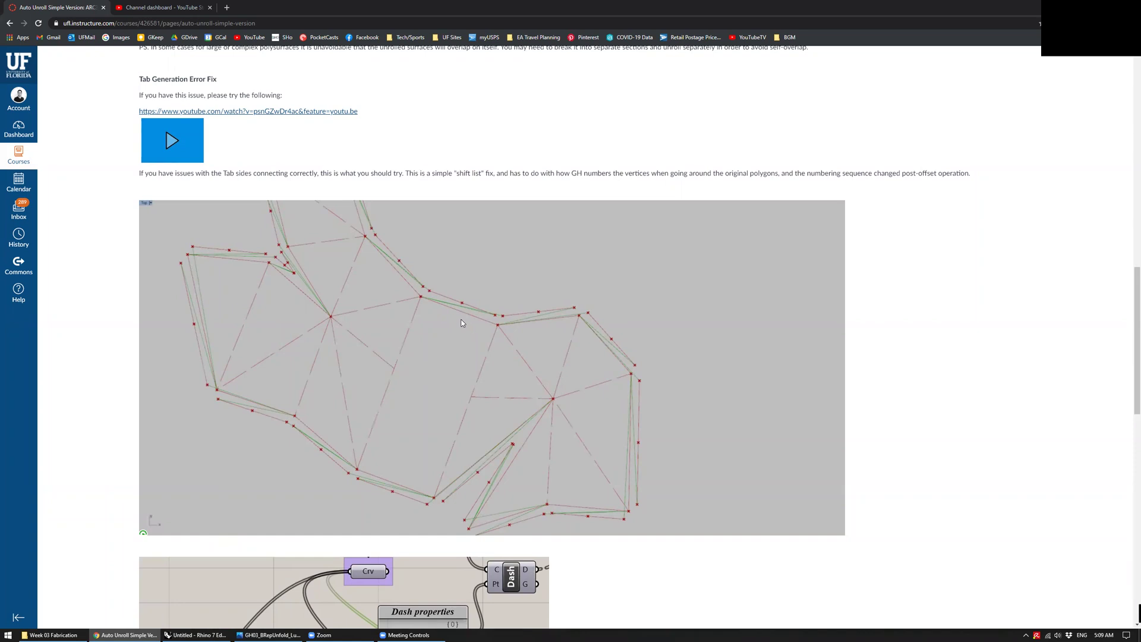
Examine the faulty tab sides in the Tab Generation Error Fix image, marking one tab edge with the Zoom annotation pen
scroll(458, 327, "up", 4)
scroll(458, 327, "down", 3)
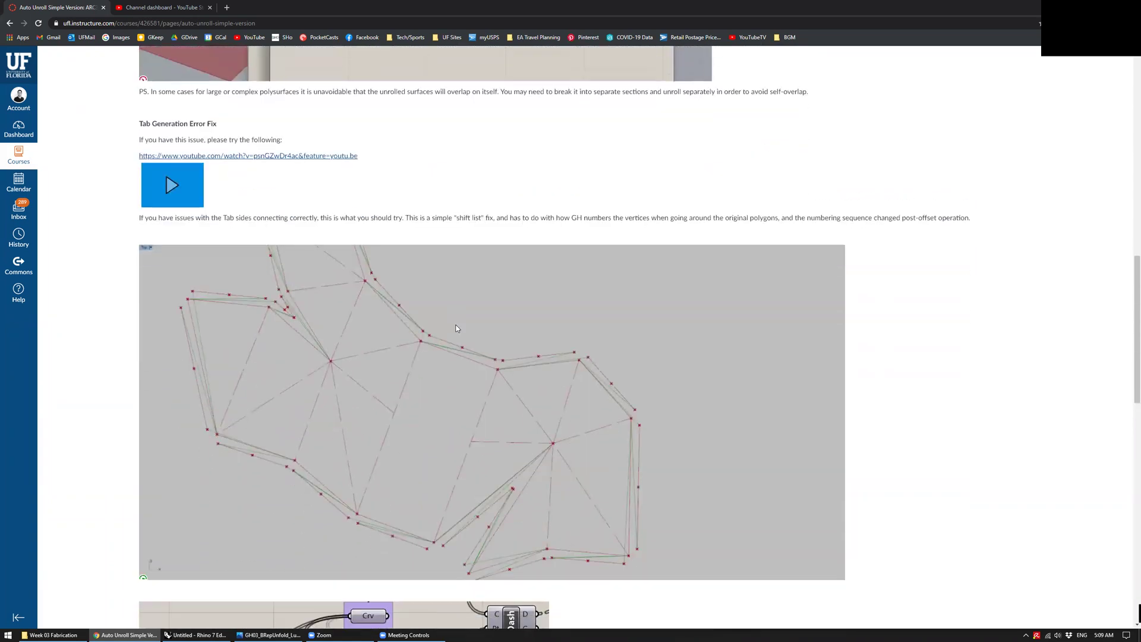
left_click(535, 4)
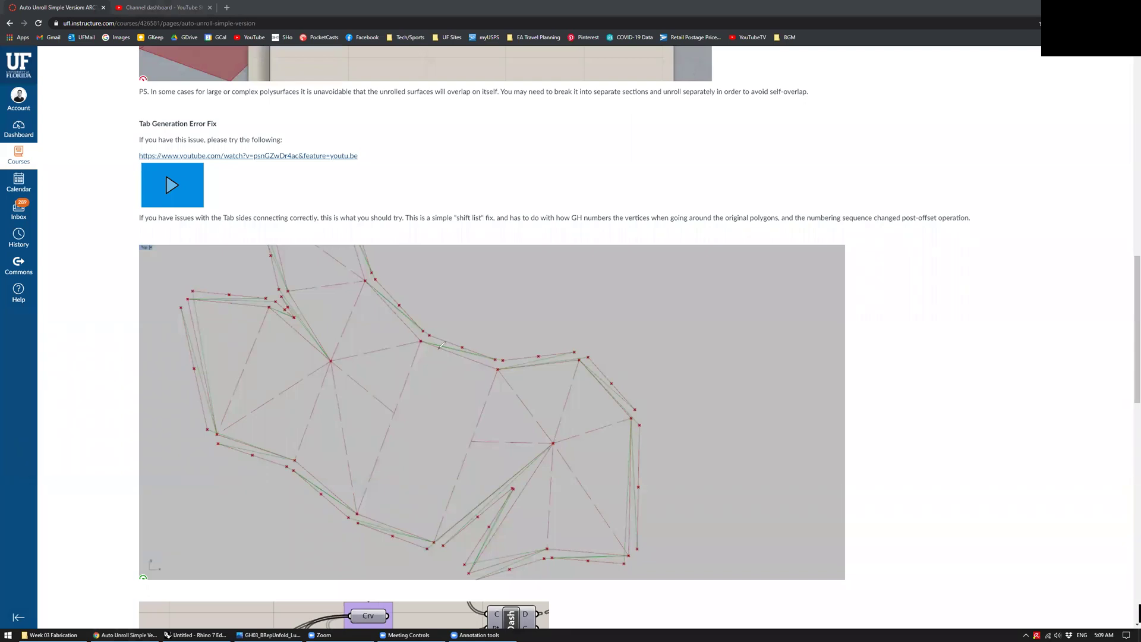
left_click_drag(422, 342, 495, 358)
Study how the Shift List component and its slider of 2 are wired into Connect Ends, and examine the corrected net
scroll(442, 364, "down", 6)
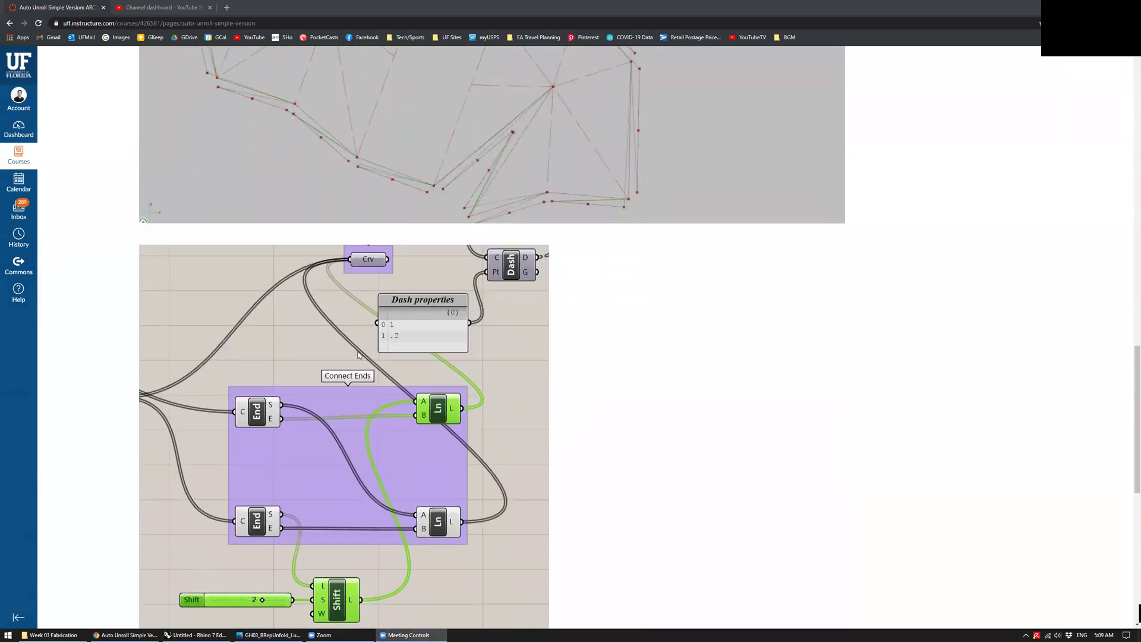
scroll(442, 364, "down", 2)
scroll(443, 364, "down", 1)
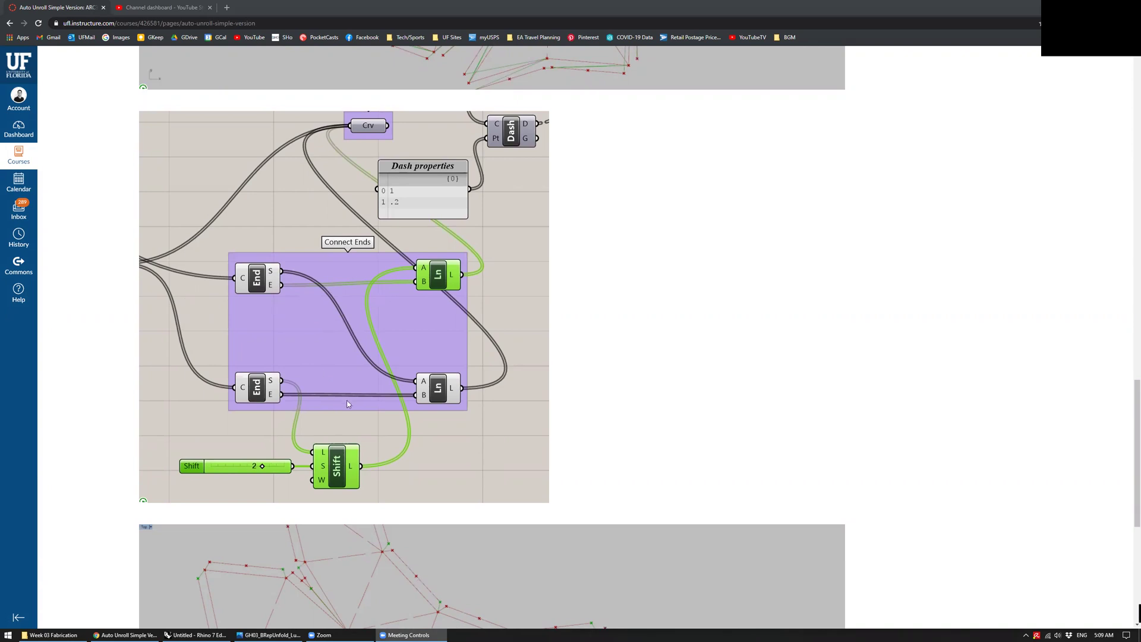
scroll(325, 361, "down", 1)
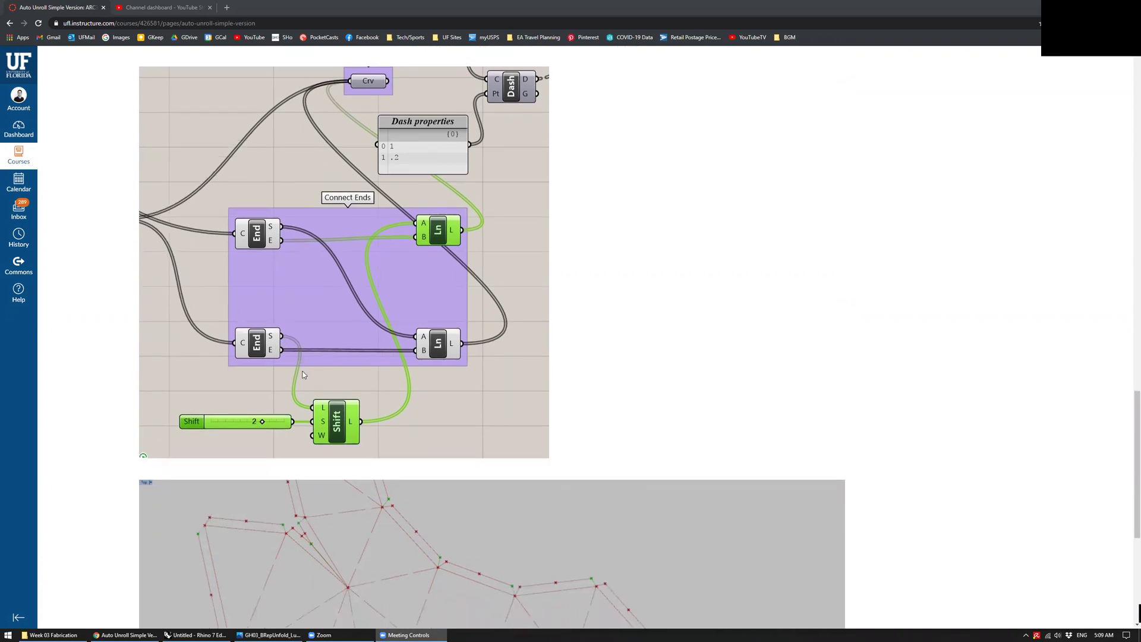
scroll(438, 341, "down", 1)
scroll(438, 341, "down", 3)
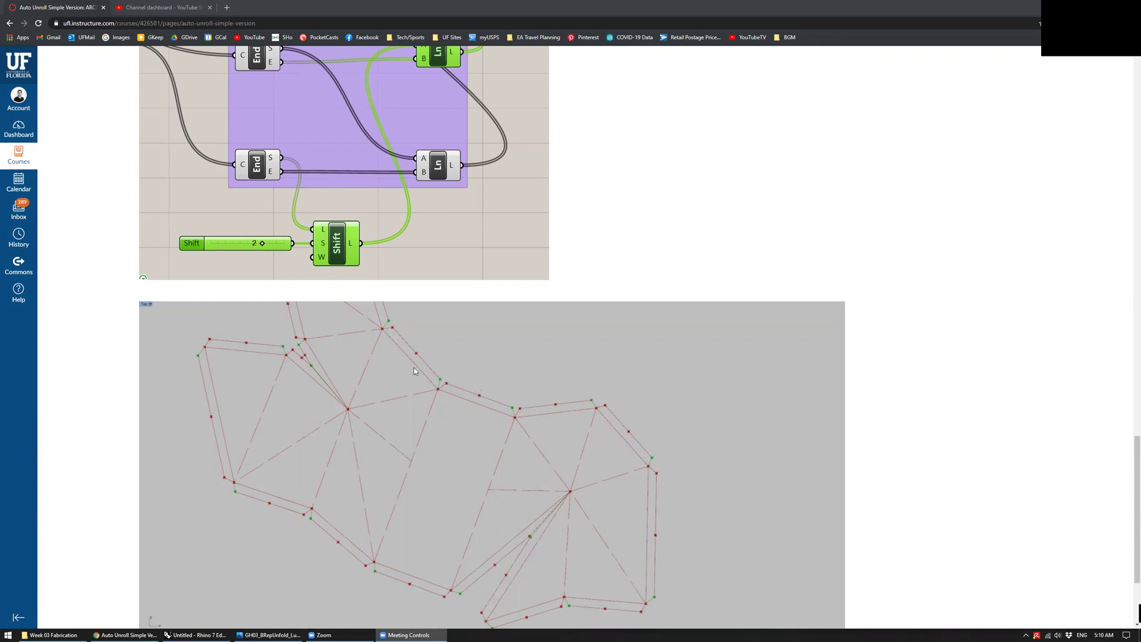
scroll(504, 410, "down", 1)
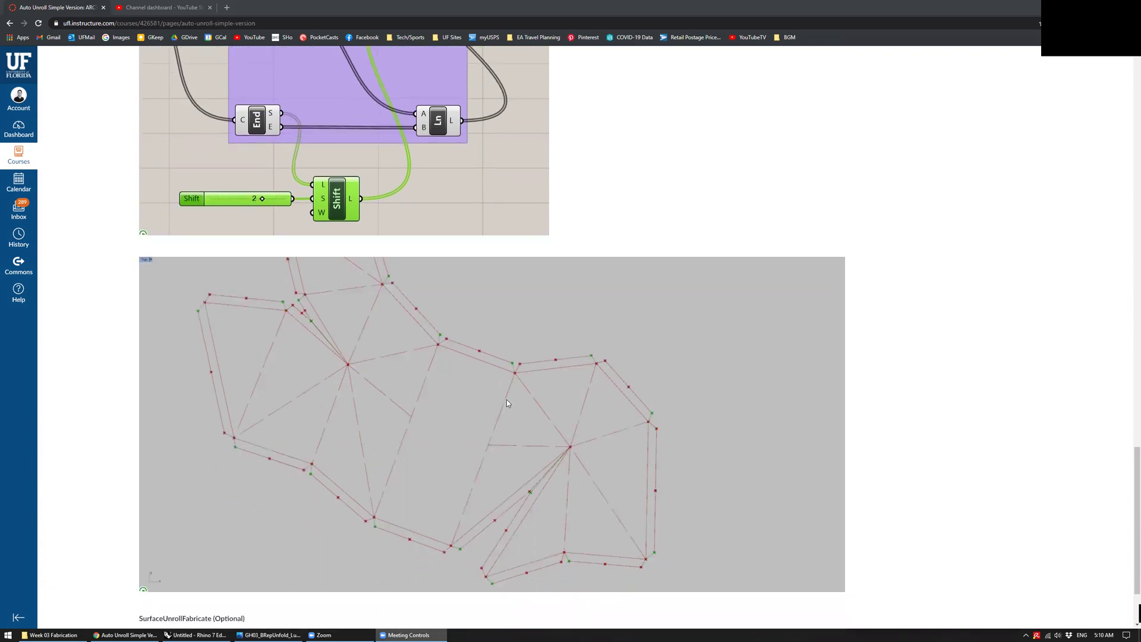
Compare the net image with misconnected tab sides against the net image made with the Shift List fix
scroll(507, 394, "up", 10)
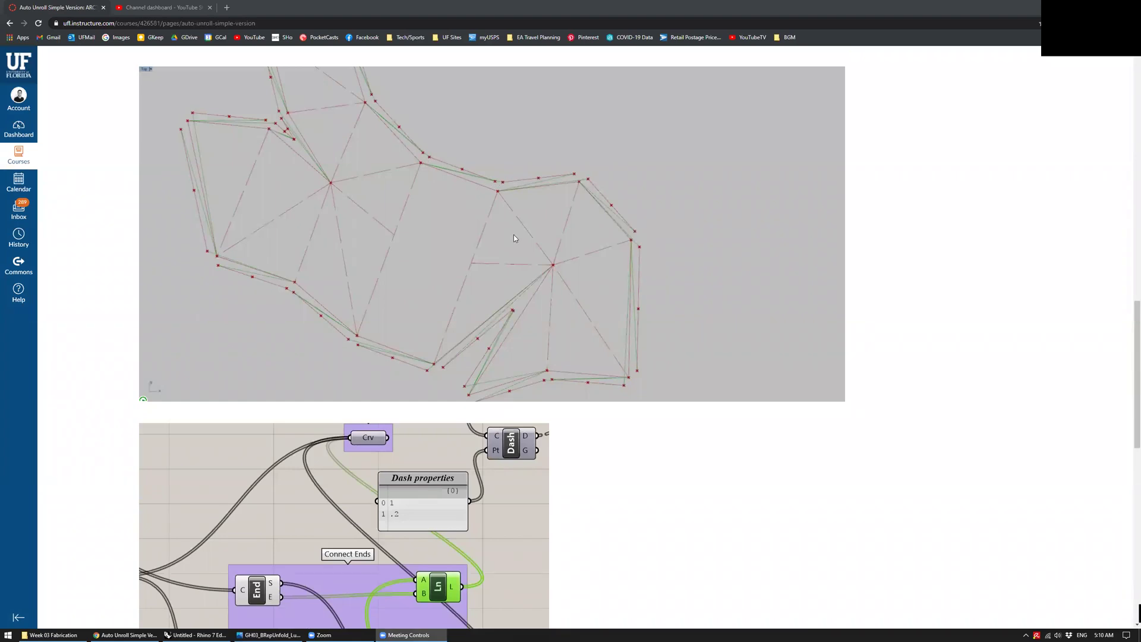
scroll(515, 238, "down", 6)
scroll(374, 412, "down", 9)
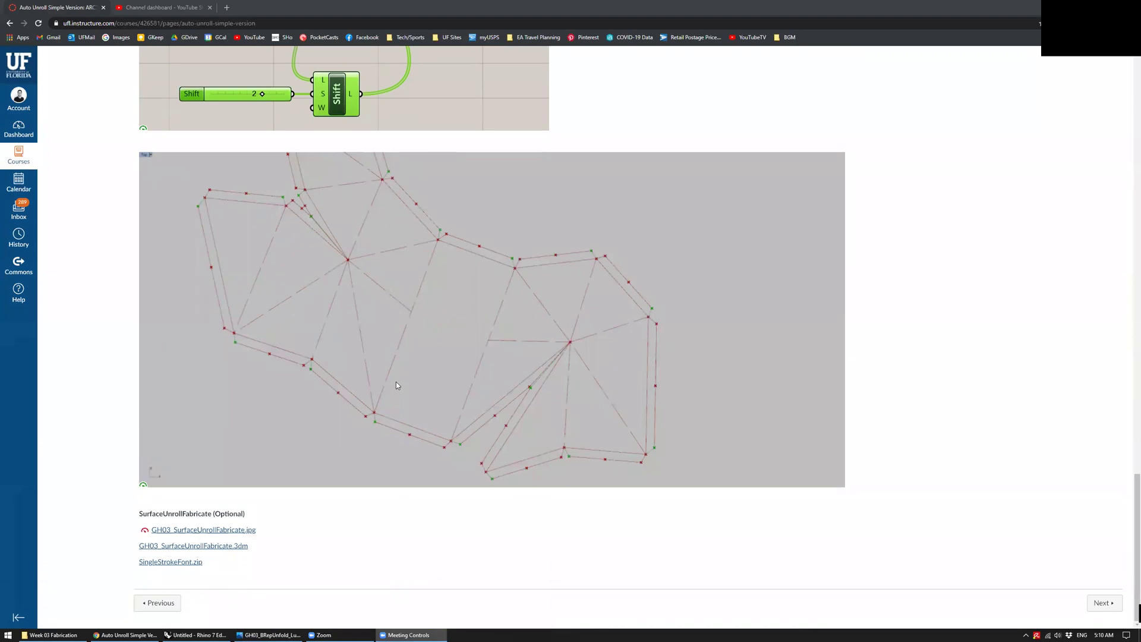
scroll(468, 373, "up", 15)
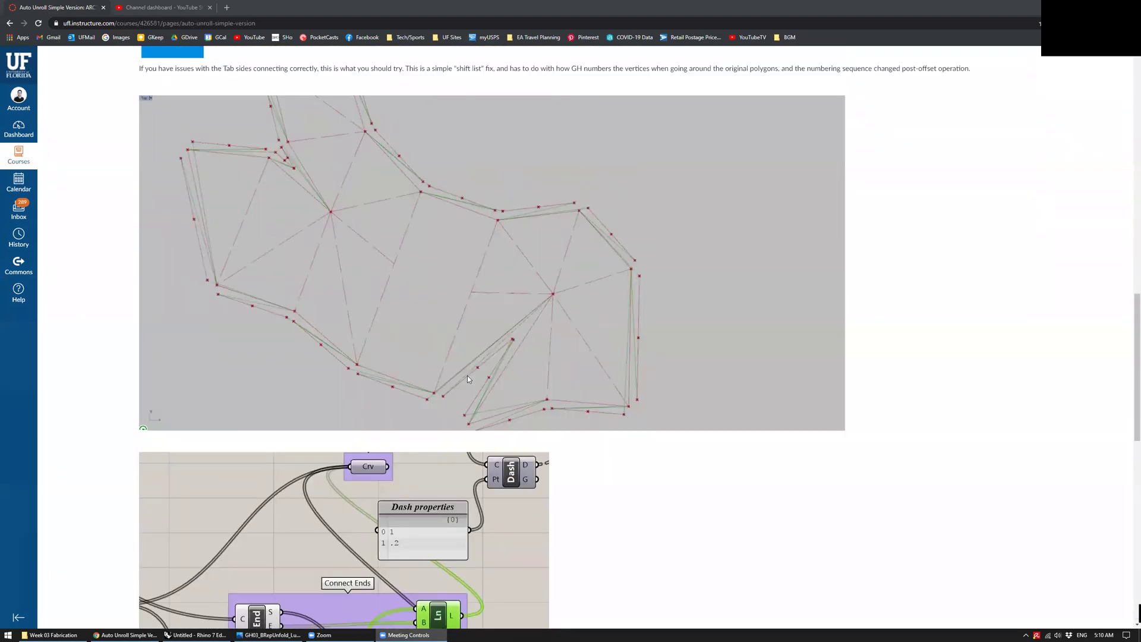
Review the whole Auto Unroll Simple Version page, from the complete definition diagram to the tab fix images and optional files
scroll(467, 376, "up", 20)
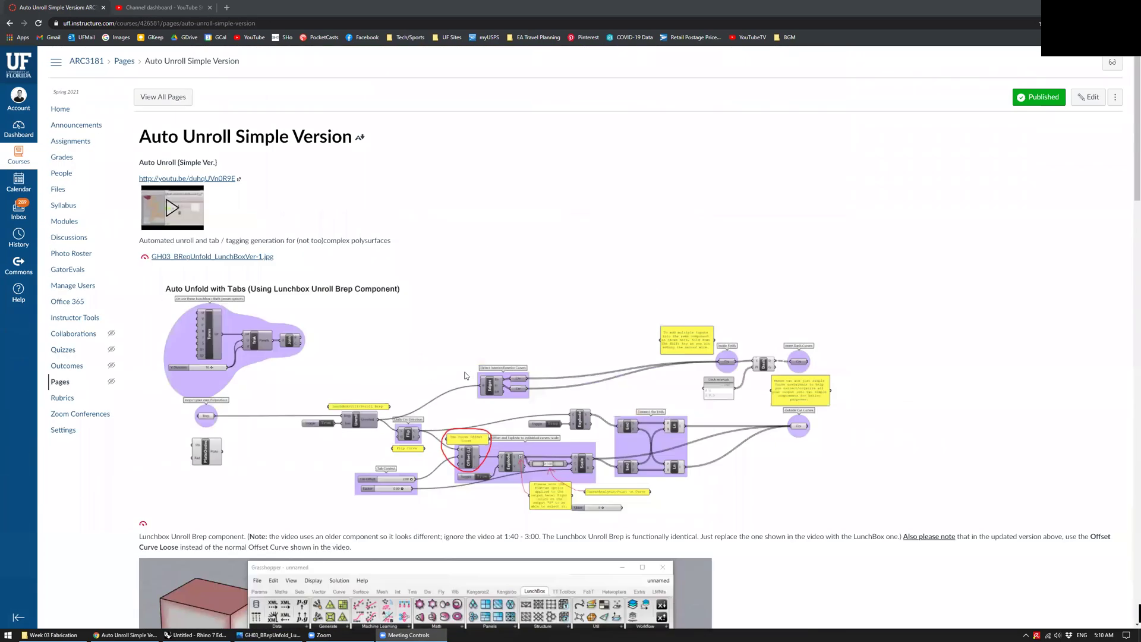
scroll(773, 308, "down", 1)
scroll(764, 324, "up", 1)
scroll(550, 273, "down", 2)
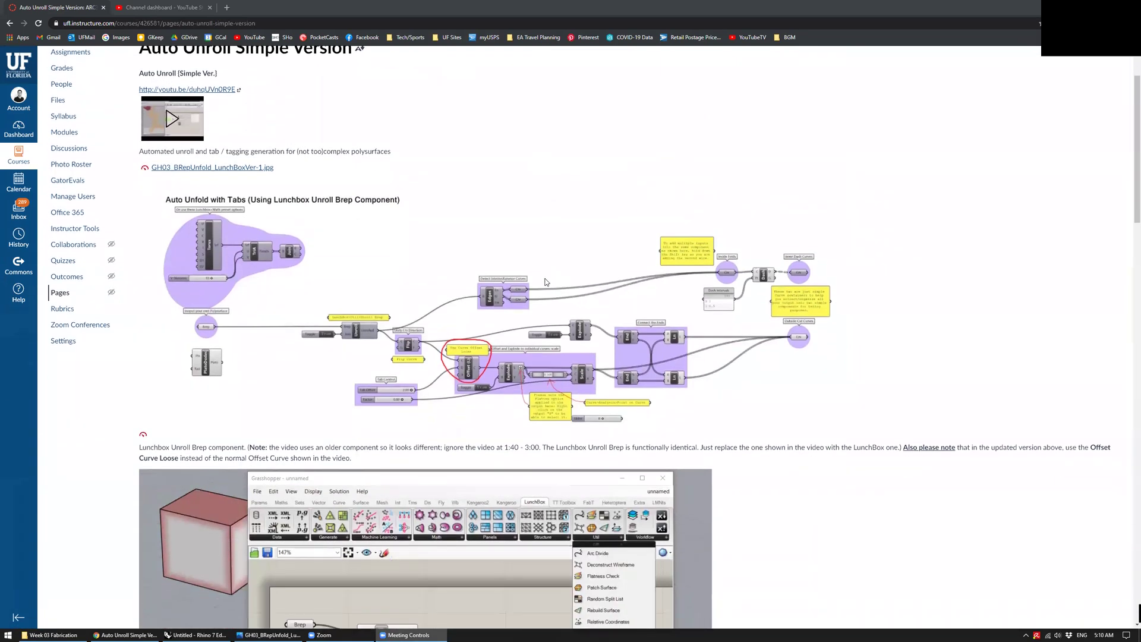
scroll(623, 266, "down", 20)
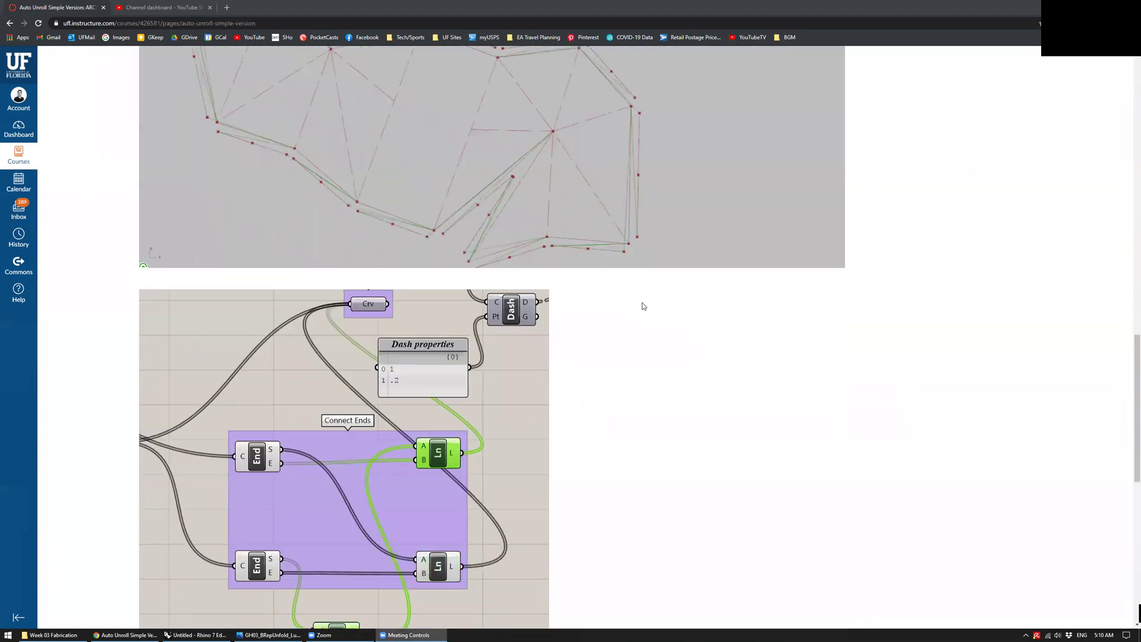
scroll(644, 306, "down", 10)
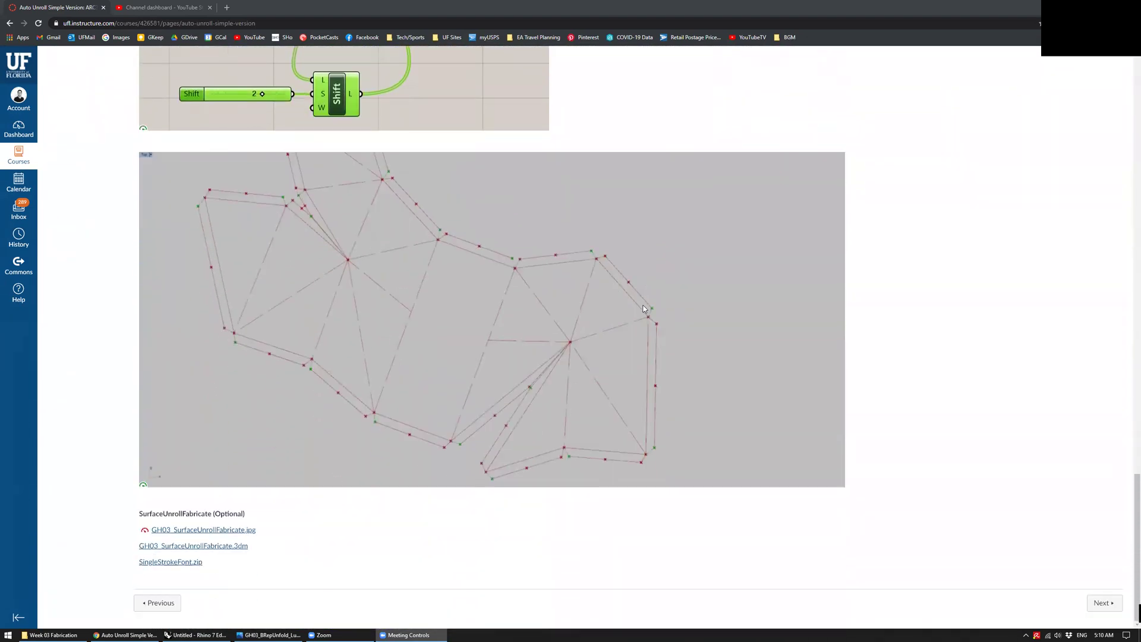
scroll(644, 308, "up", 20)
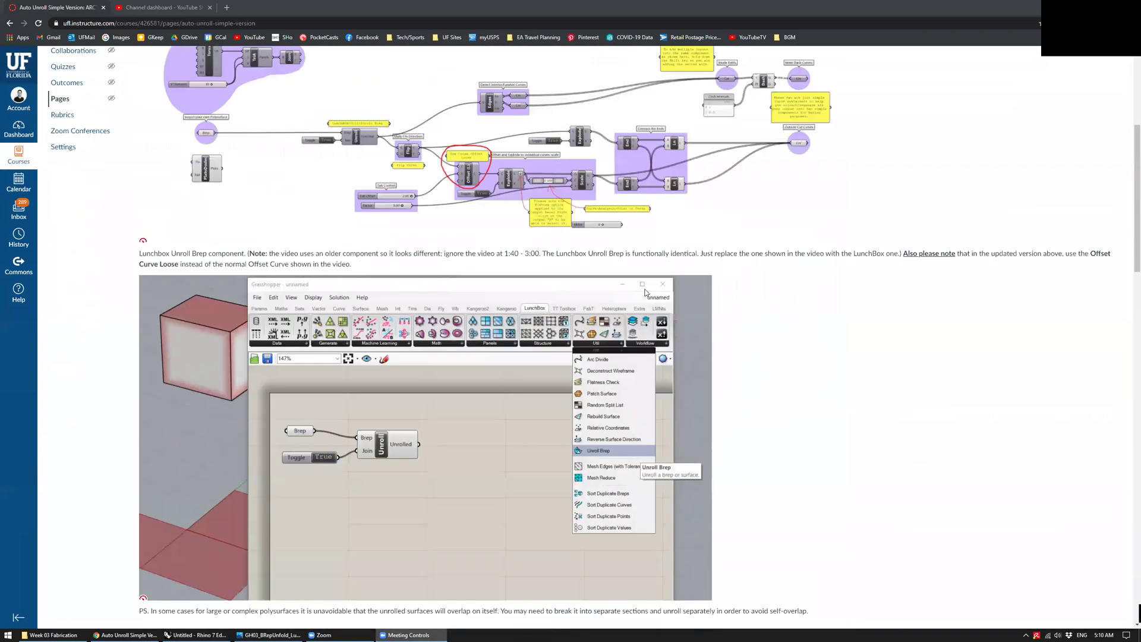
scroll(645, 293, "up", 5)
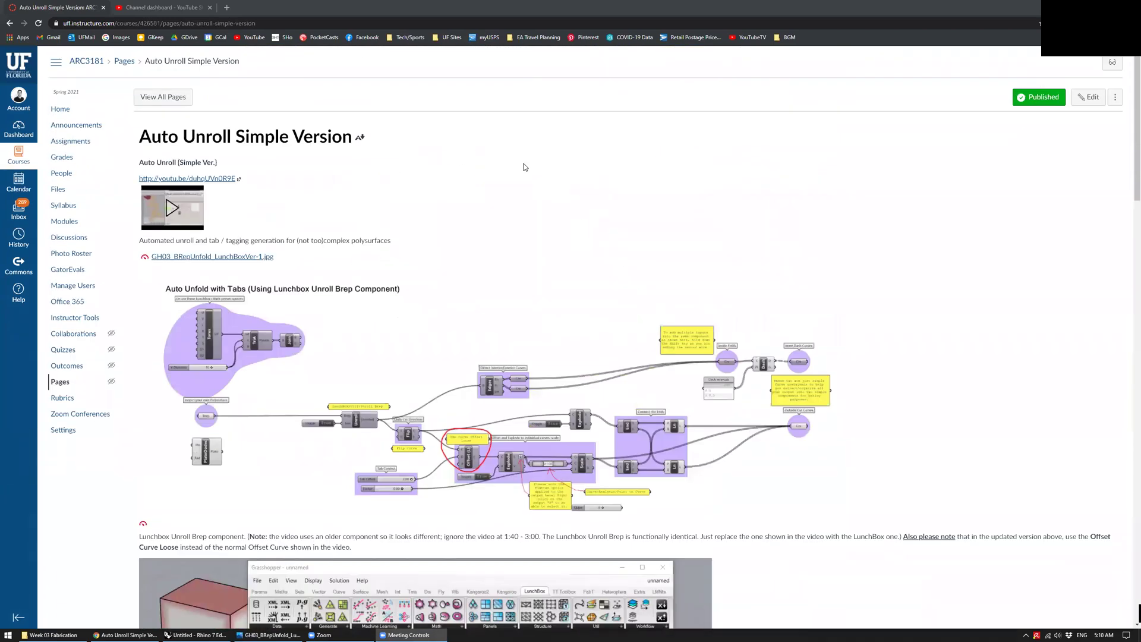